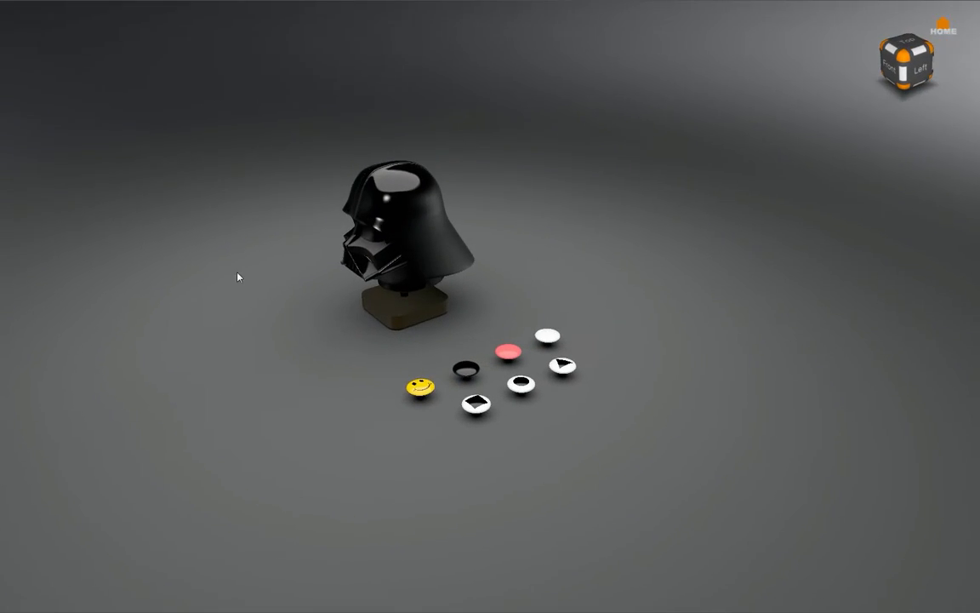
Step: Demonstrate the finished model's round, triangular and square triggers that swap the shape of the helmet's base
{"action": "scroll", "coordinate": [500, 298], "scroll_direction": "up", "scroll_amount": 1}
{"action": "scroll", "coordinate": [500, 298], "scroll_direction": "down", "scroll_amount": 1}
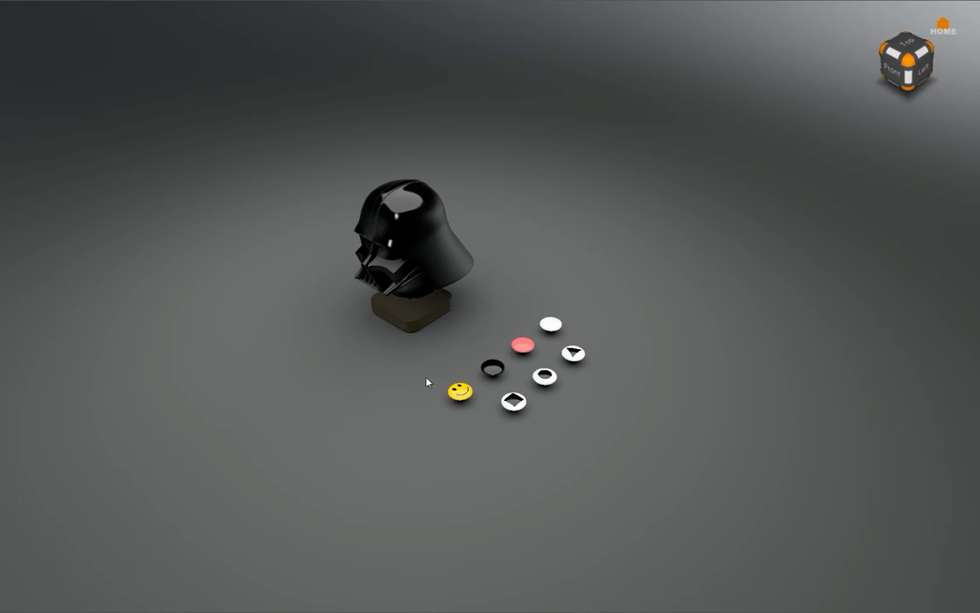
{"action": "middle_click_drag", "start_coordinate": [484, 419], "coordinate": [570, 403]}
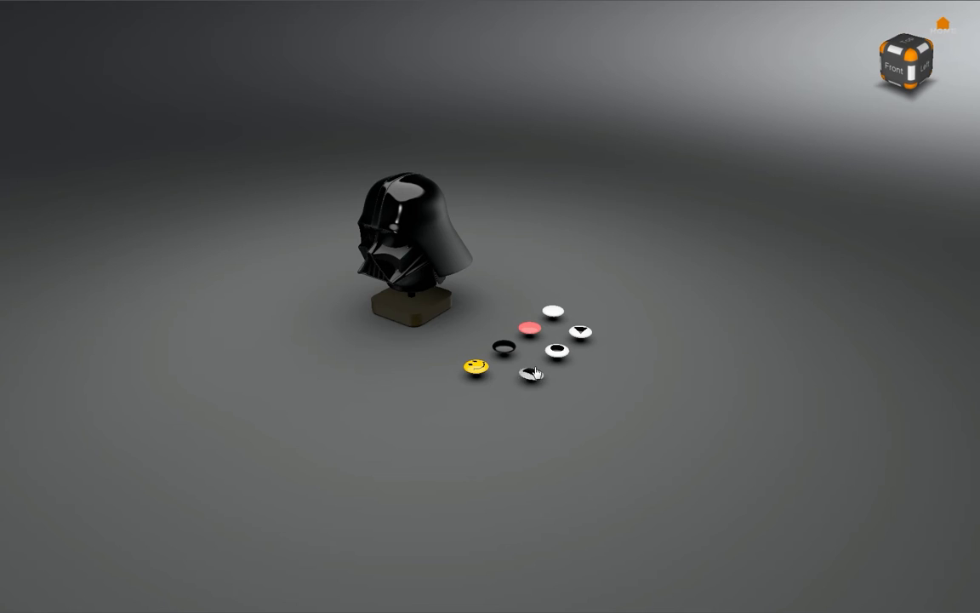
{"action": "left_click", "coordinate": [556, 352]}
{"action": "left_click", "coordinate": [579, 333]}
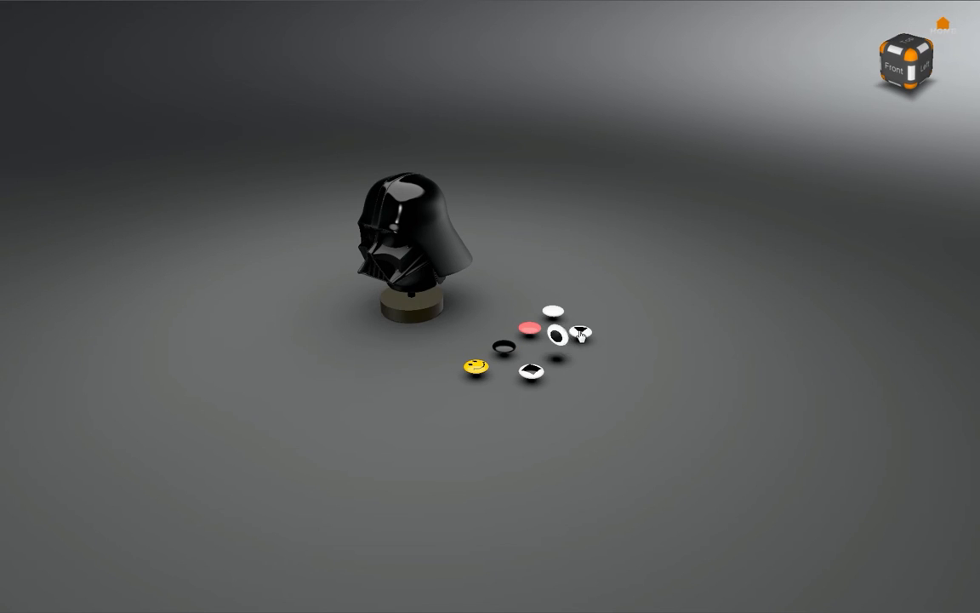
{"action": "left_click", "coordinate": [531, 370]}
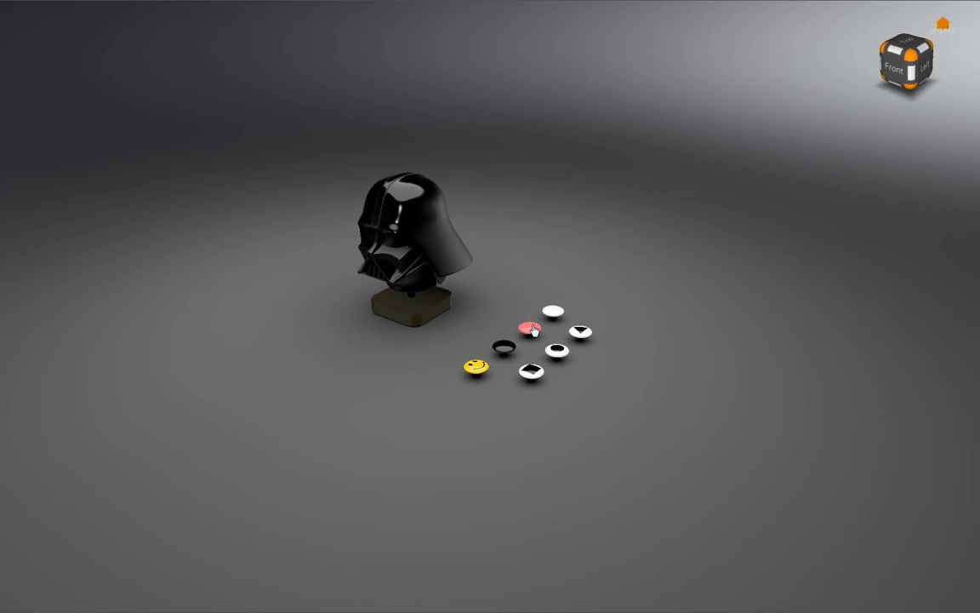
Step: Try the pink and white colour triggers on the helmet, finishing with pink
{"action": "left_click", "coordinate": [532, 328]}
{"action": "left_click", "coordinate": [553, 315]}
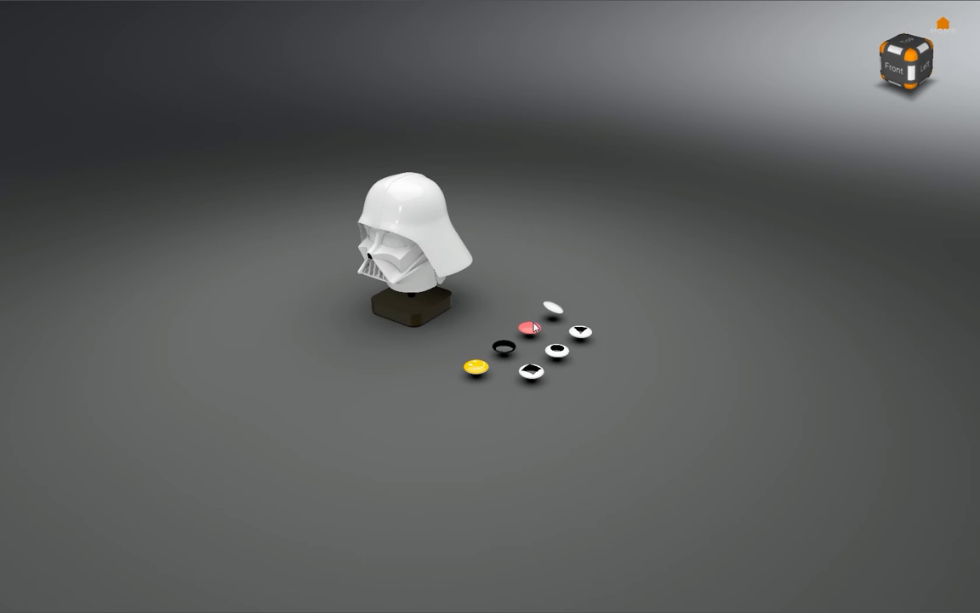
{"action": "left_click", "coordinate": [529, 328]}
{"action": "left_click_drag", "start_coordinate": [504, 325], "coordinate": [427, 267]}
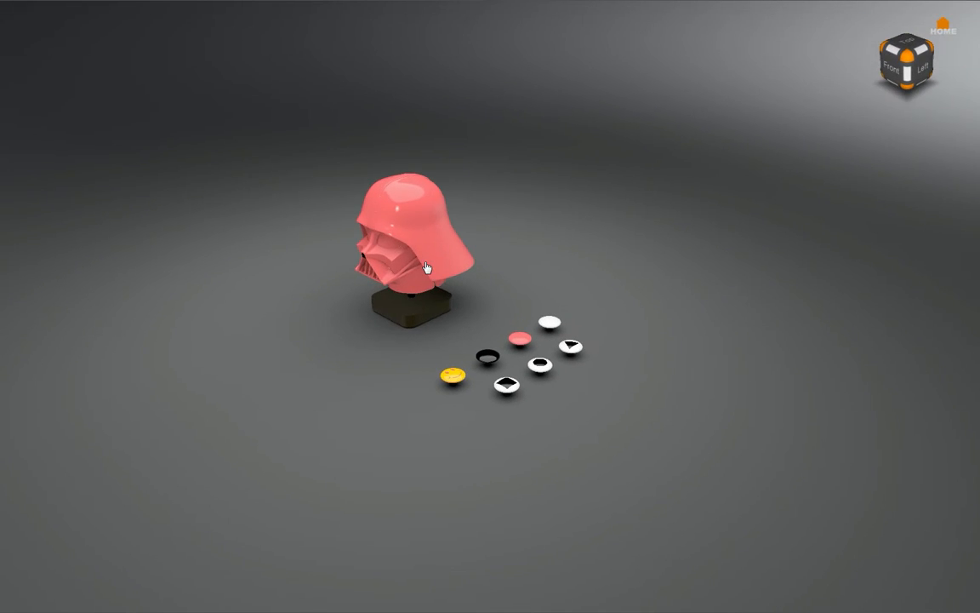
Step: Separate the helmet parts around the smiley head, and toggle their visibility with the yellow smiley trigger
{"action": "left_click_drag", "start_coordinate": [385, 343], "coordinate": [405, 241]}
{"action": "left_click", "coordinate": [405, 241]}
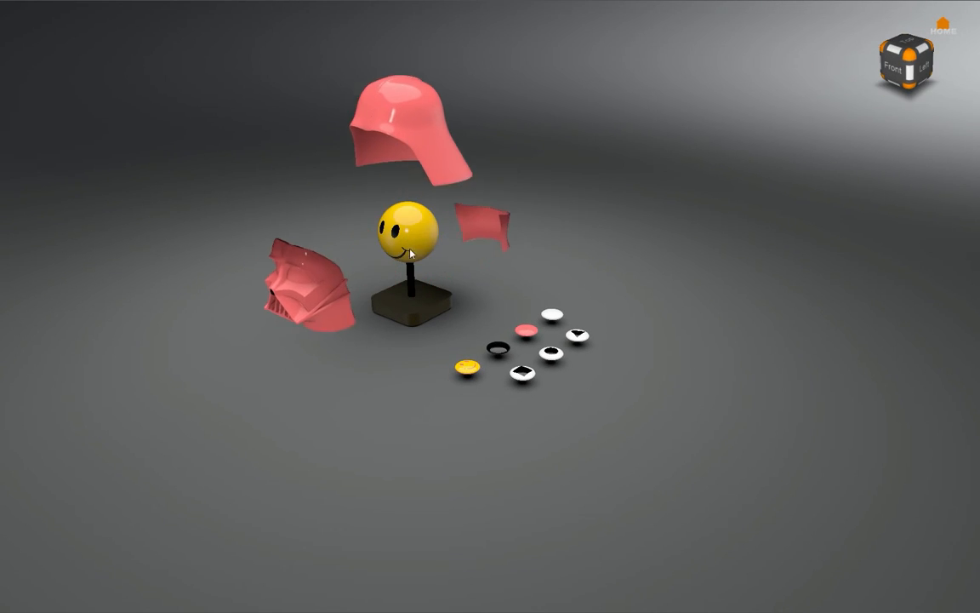
{"action": "left_click", "coordinate": [467, 372]}
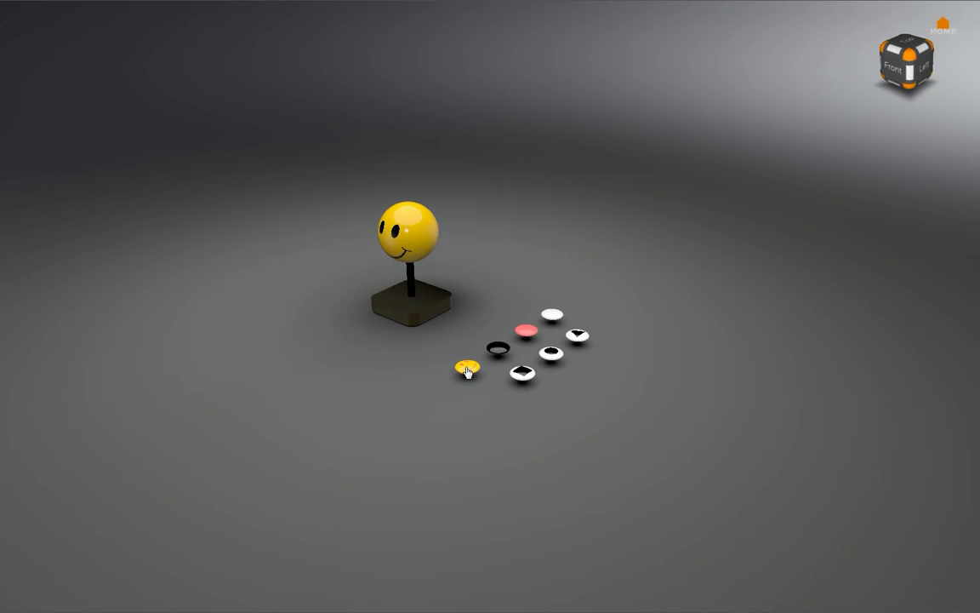
{"action": "left_click", "coordinate": [467, 372]}
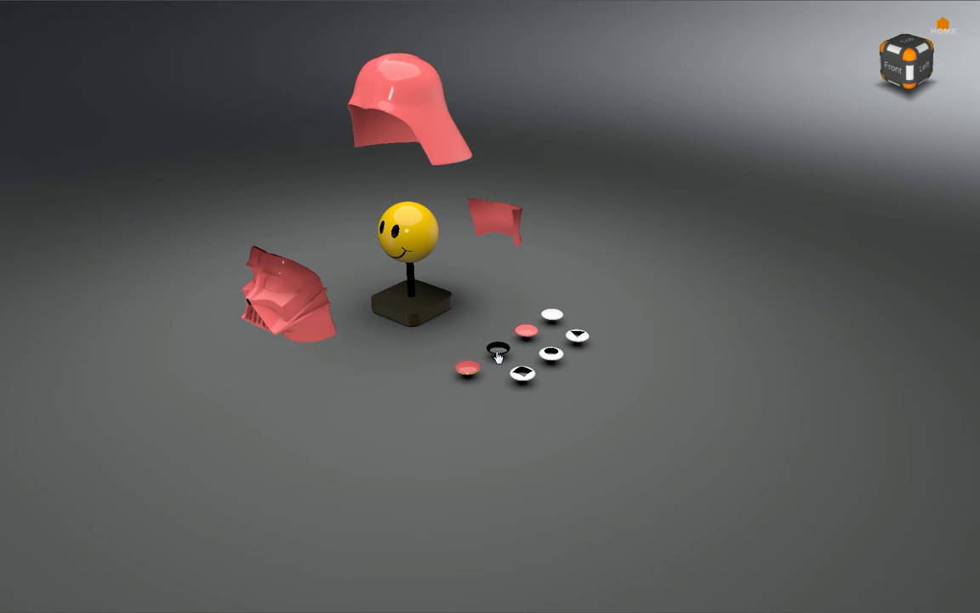
Step: Switch the helmet to black with the black trigger and try the smiley trigger from the front view
{"action": "left_click", "coordinate": [498, 348]}
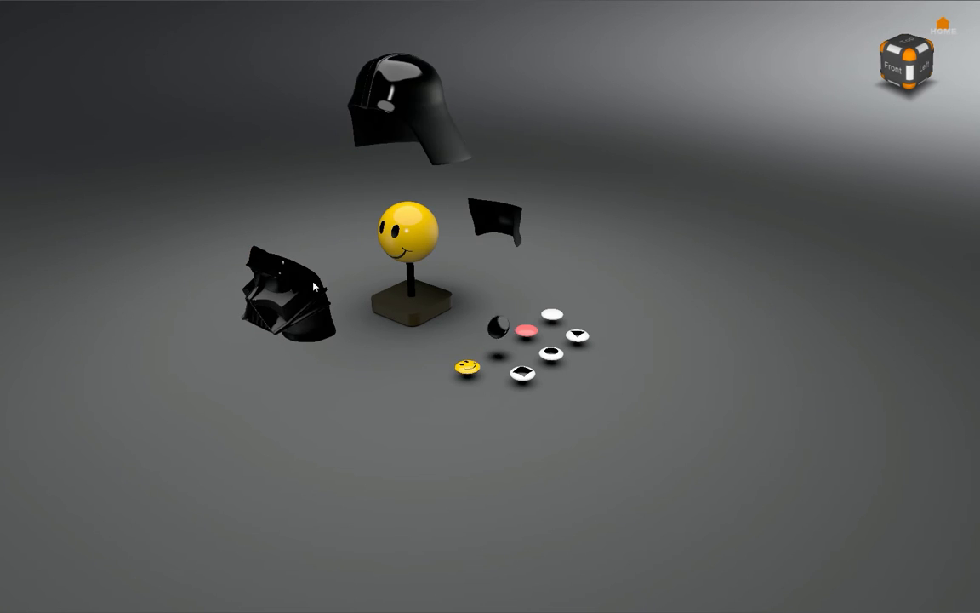
{"action": "left_click_drag", "start_coordinate": [177, 227], "coordinate": [882, 187]}
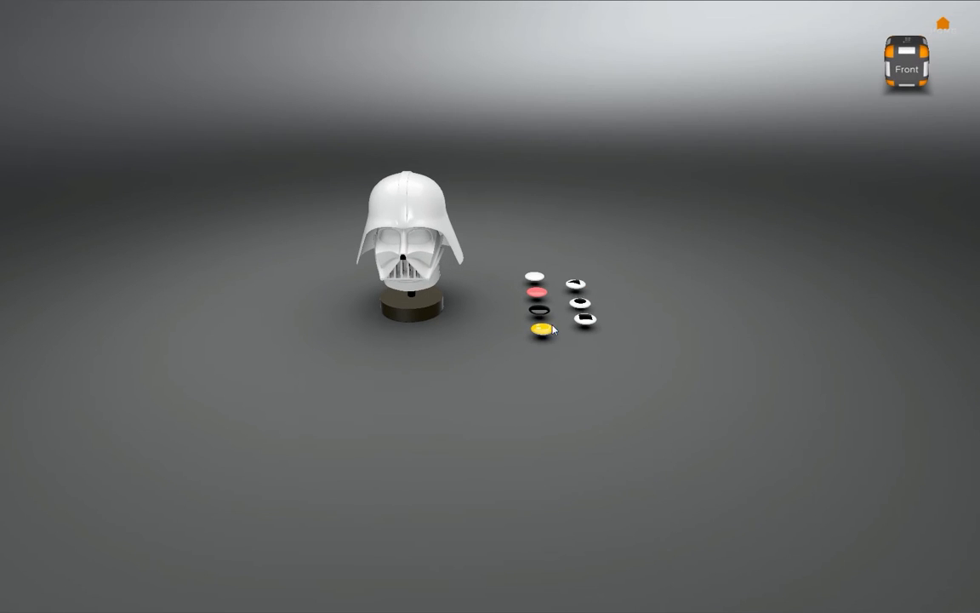
{"action": "left_click", "coordinate": [539, 318]}
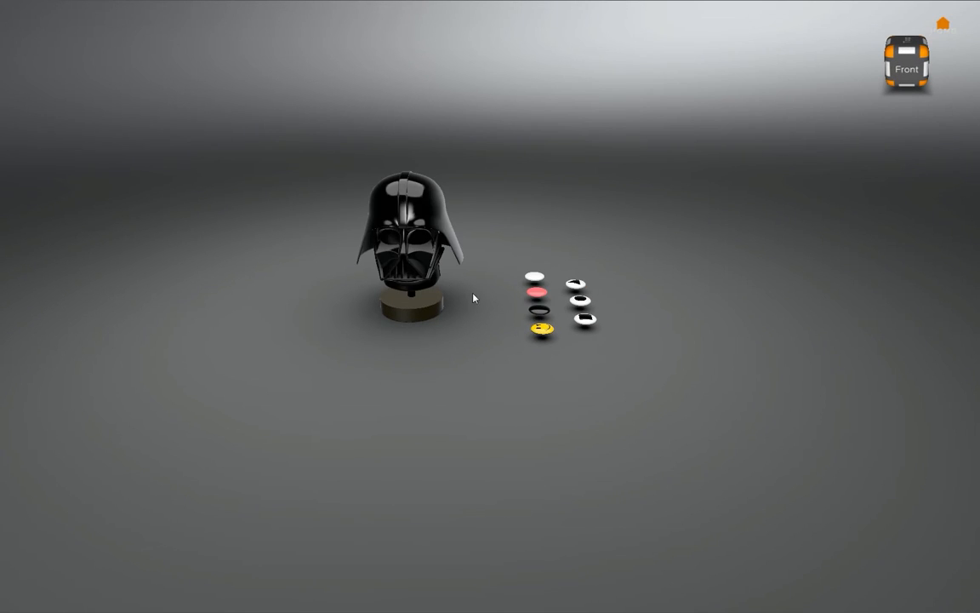
{"action": "left_click", "coordinate": [542, 328]}
{"action": "left_click_drag", "start_coordinate": [786, 351], "coordinate": [383, 198], "text": "alt"}
{"action": "middle_click_drag", "start_coordinate": [384, 199], "coordinate": [414, 185], "text": "alt"}
{"action": "scroll", "coordinate": [413, 185], "scroll_direction": "down", "scroll_amount": 2}
{"action": "scroll", "coordinate": [414, 186], "scroll_direction": "up", "scroll_amount": 9}
{"action": "left_click_drag", "start_coordinate": [792, 266], "coordinate": [670, 255], "text": "alt"}
{"action": "middle_click_drag", "start_coordinate": [948, 299], "coordinate": [781, 255], "text": "alt"}
{"action": "left_click_drag", "start_coordinate": [582, 268], "coordinate": [628, 256], "text": "alt"}
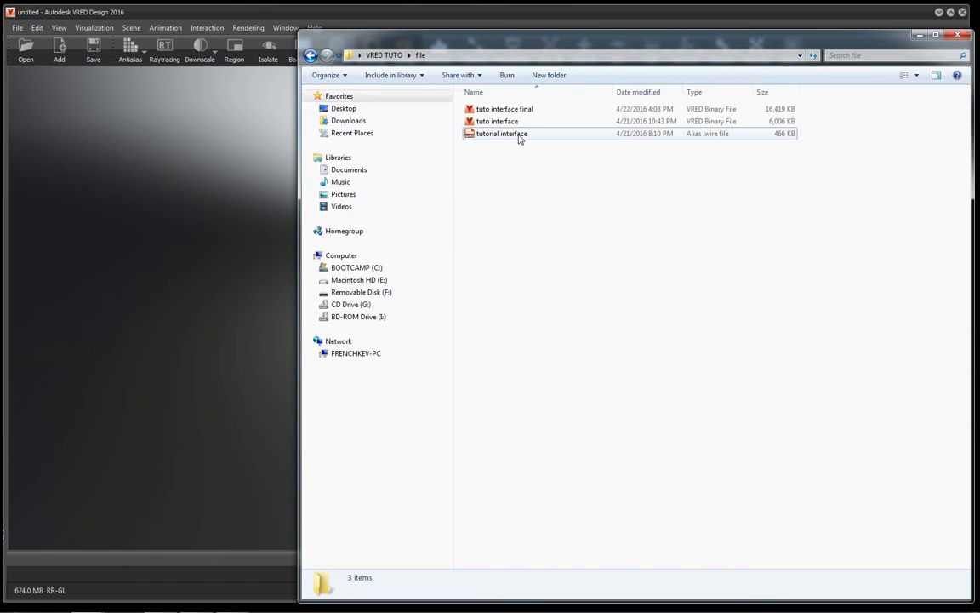
Step: Import the Alias wire file "tutorial interface" from its folder into the empty VRED scene with the preset import options
{"action": "left_click_drag", "start_coordinate": [489, 133], "coordinate": [267, 163]}
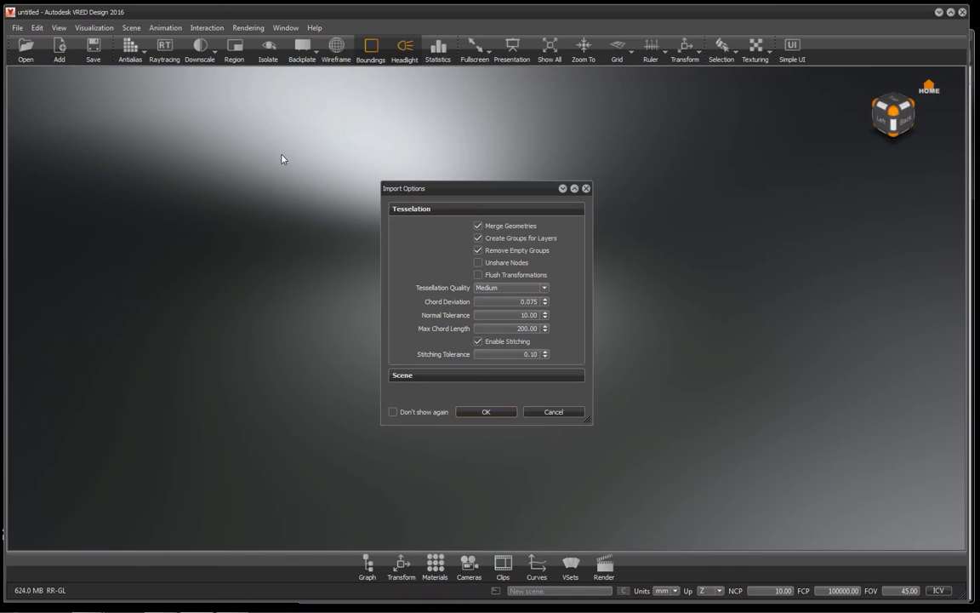
{"action": "left_click", "coordinate": [478, 408]}
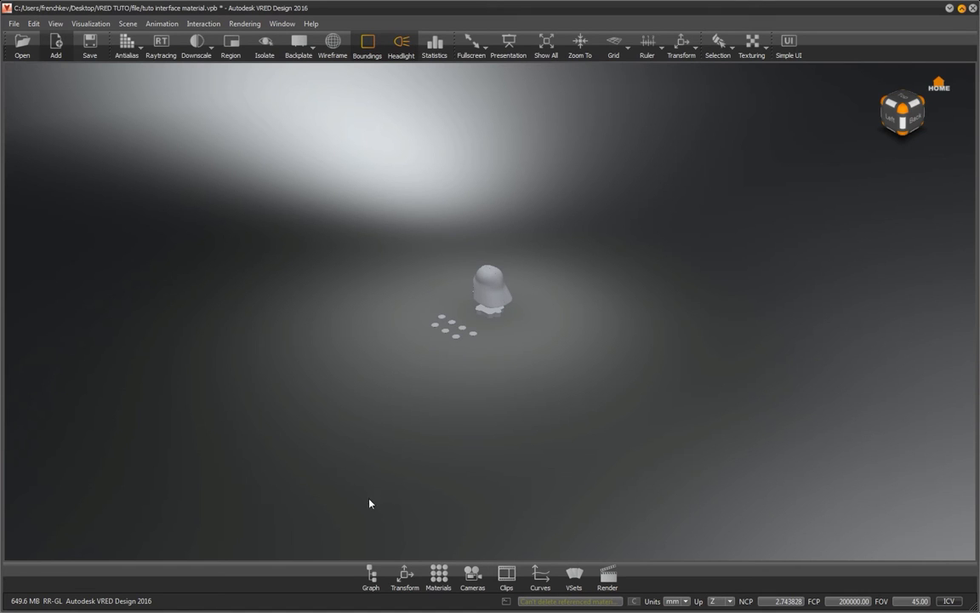
Step: Show the Scenegraph and Material Editor, and create a Unicolor Carpaint material named "helemt black"
{"action": "left_click", "coordinate": [371, 573]}
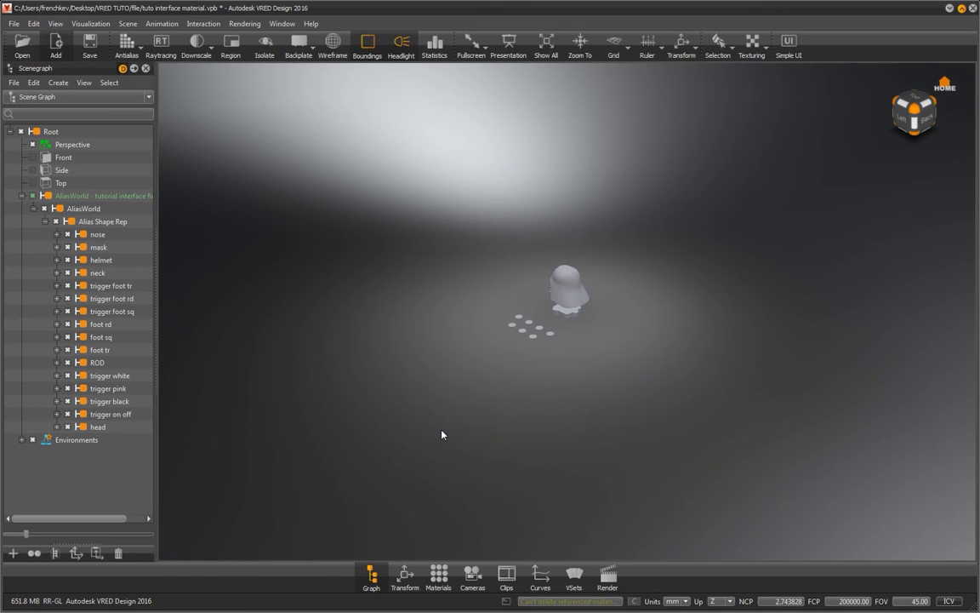
{"action": "left_click", "coordinate": [439, 576]}
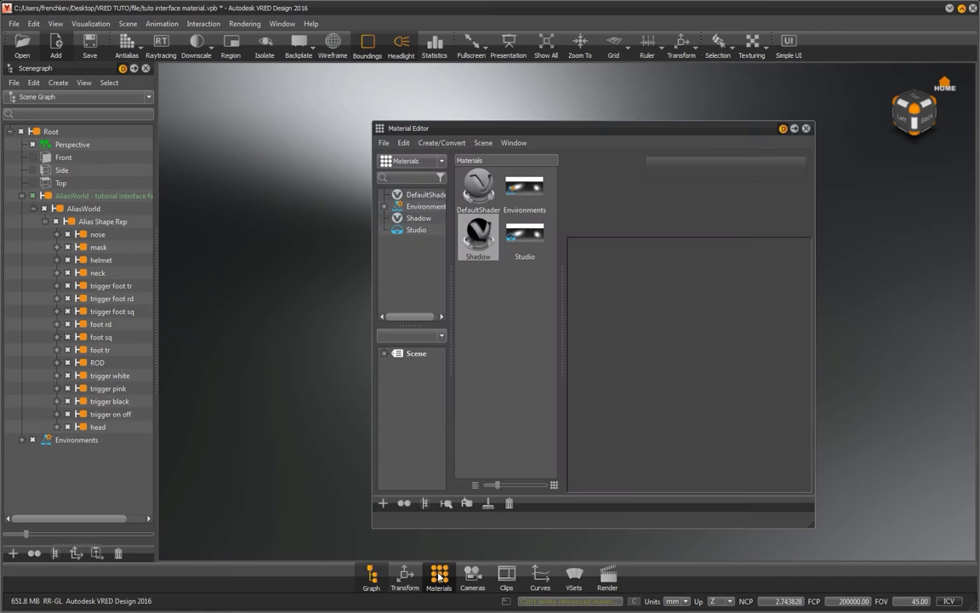
{"action": "right_click", "coordinate": [501, 313]}
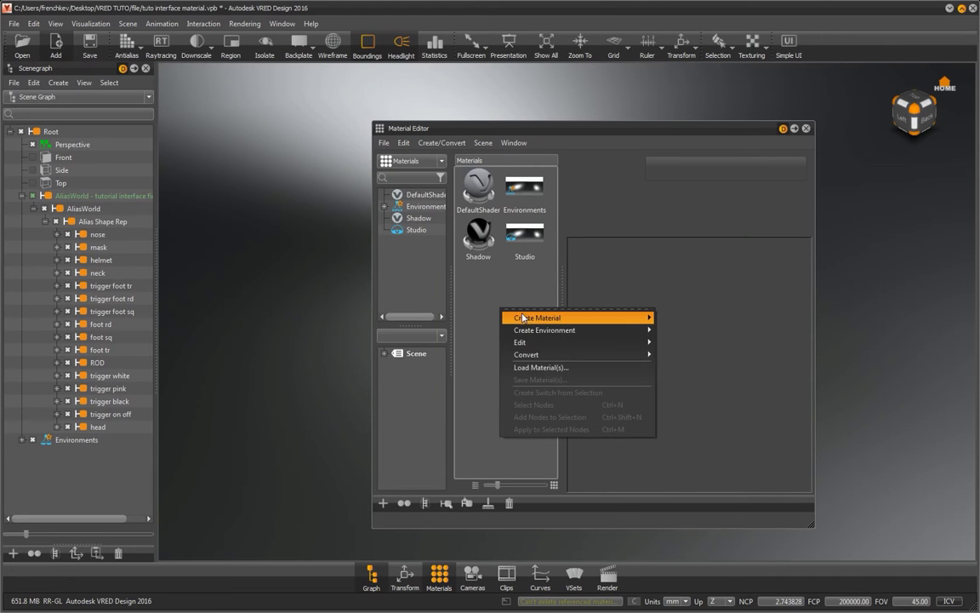
{"action": "mouse_move", "coordinate": [633, 321]}
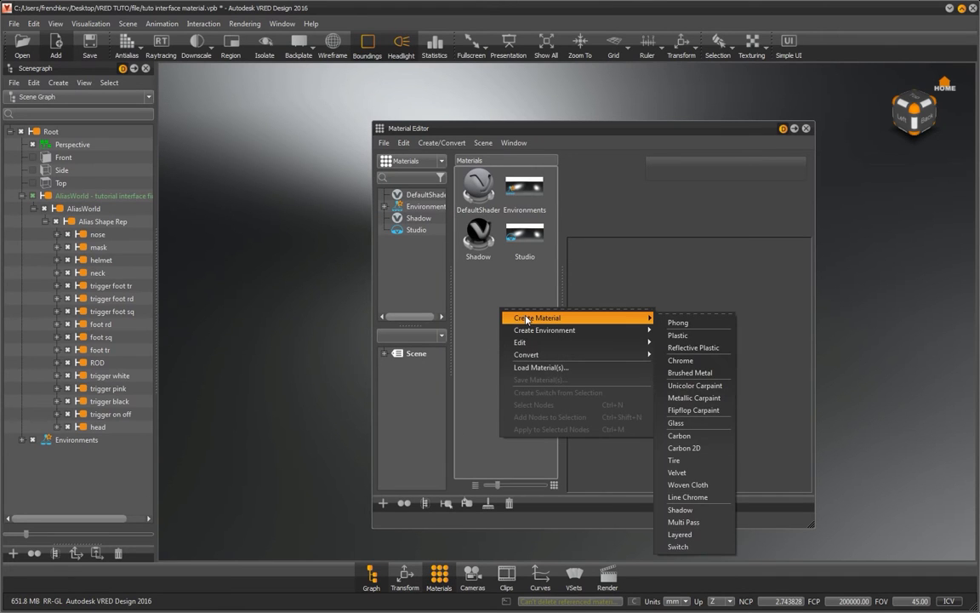
{"action": "left_click", "coordinate": [716, 389]}
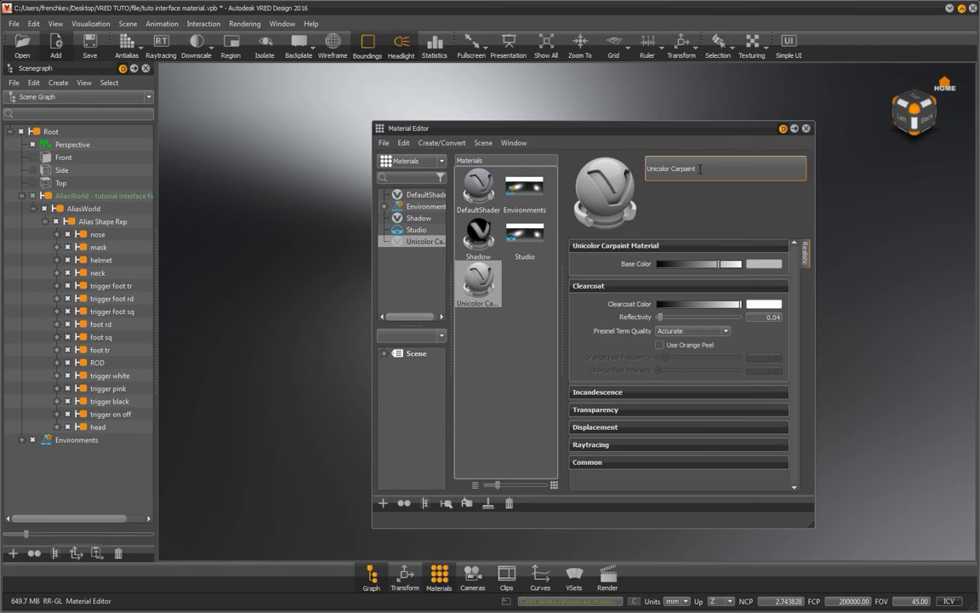
{"action": "type", "text": "h"}
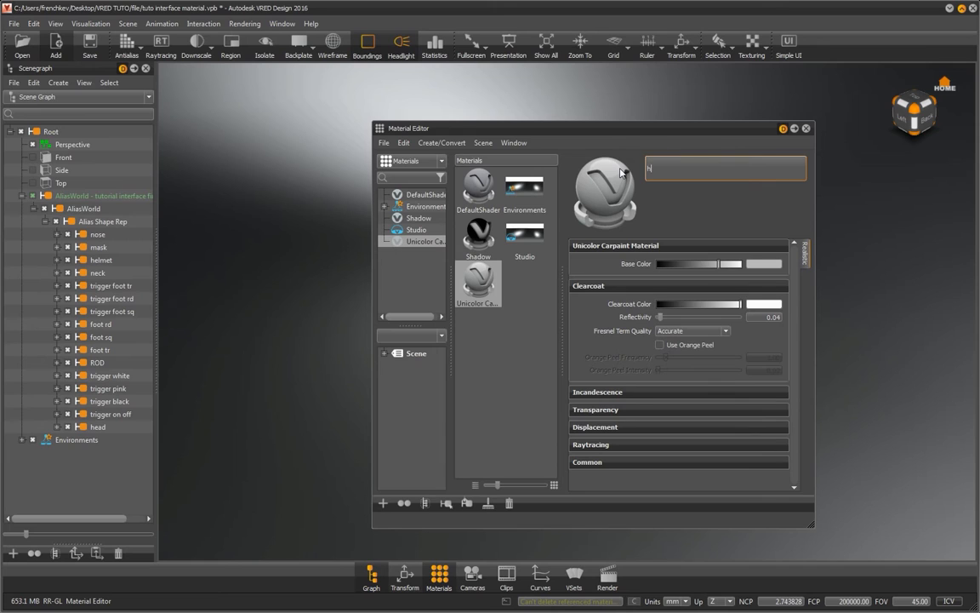
{"action": "type", "text": "elemt black"}
{"action": "key", "text": "Return"}
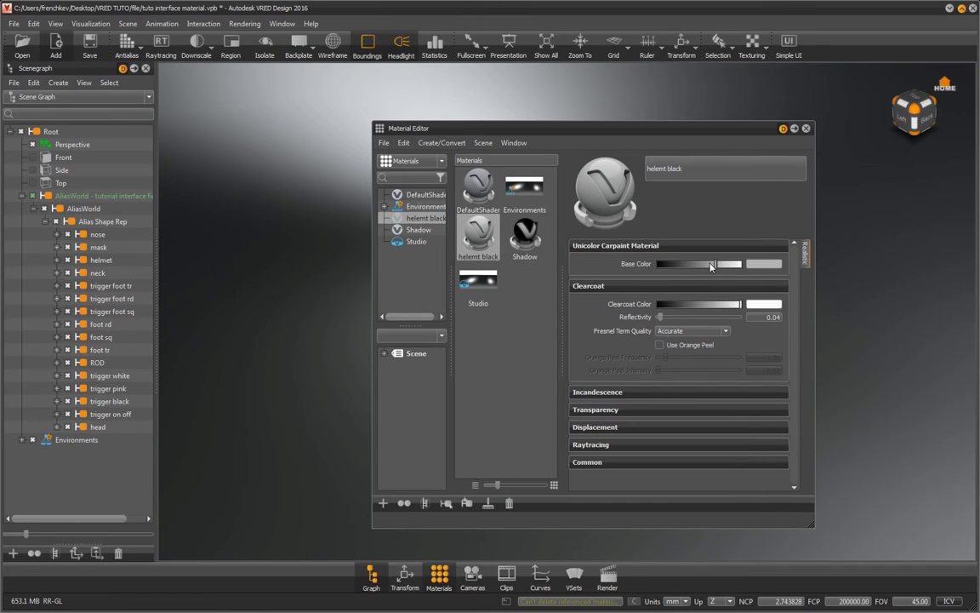
Step: Set the base color of helemt black to black and assign the material to the helmet in the scene
{"action": "left_click_drag", "start_coordinate": [712, 267], "coordinate": [592, 247]}
{"action": "left_click_drag", "start_coordinate": [620, 134], "coordinate": [856, 140]}
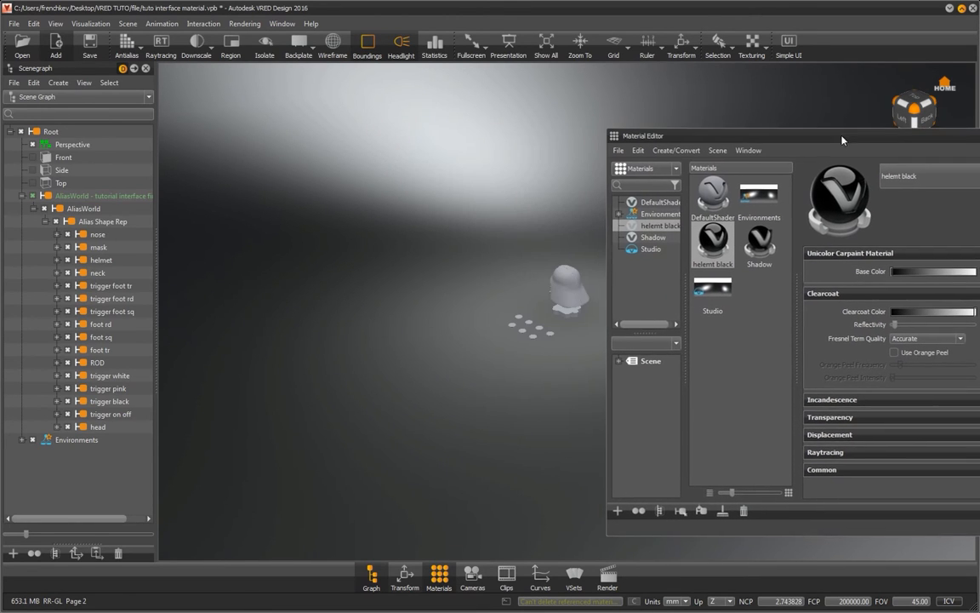
{"action": "left_click_drag", "start_coordinate": [717, 237], "coordinate": [569, 286]}
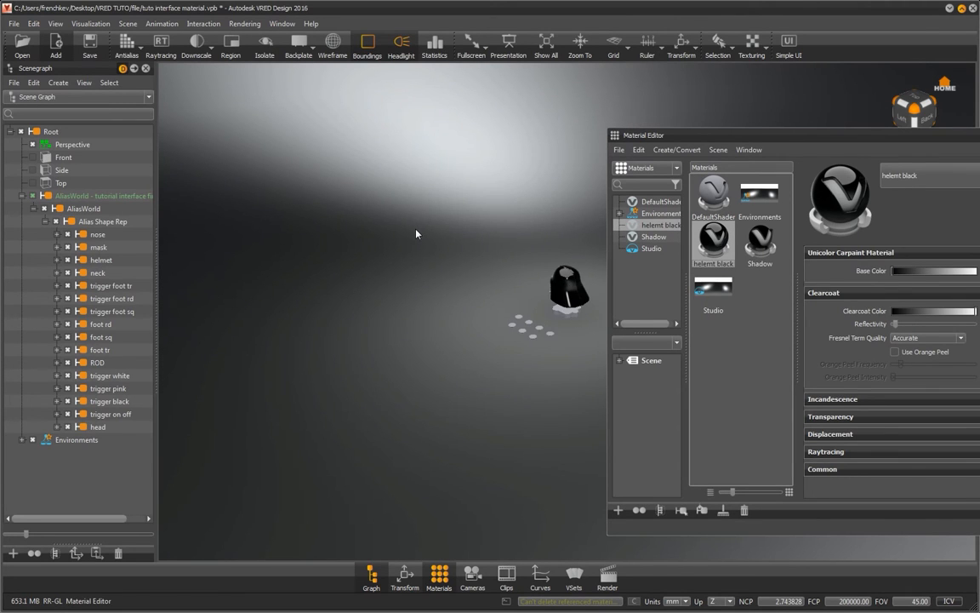
Step: Select the mask, helmet and neck nodes in the scene graph and apply the helemt black material to them
{"action": "left_click", "coordinate": [83, 209]}
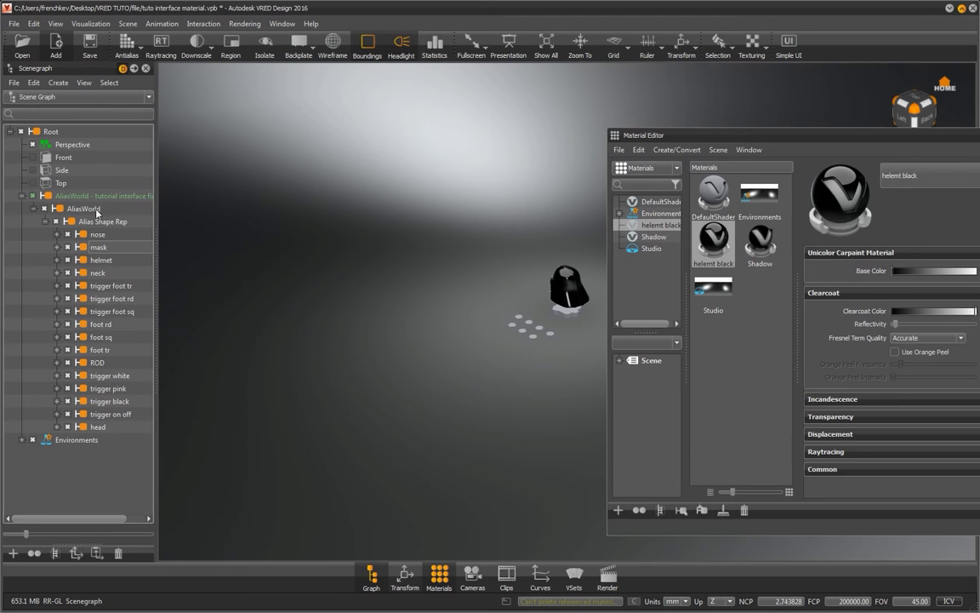
{"action": "left_click", "coordinate": [96, 460]}
{"action": "left_click", "coordinate": [102, 248]}
{"action": "left_click", "coordinate": [102, 260], "text": "ctrl"}
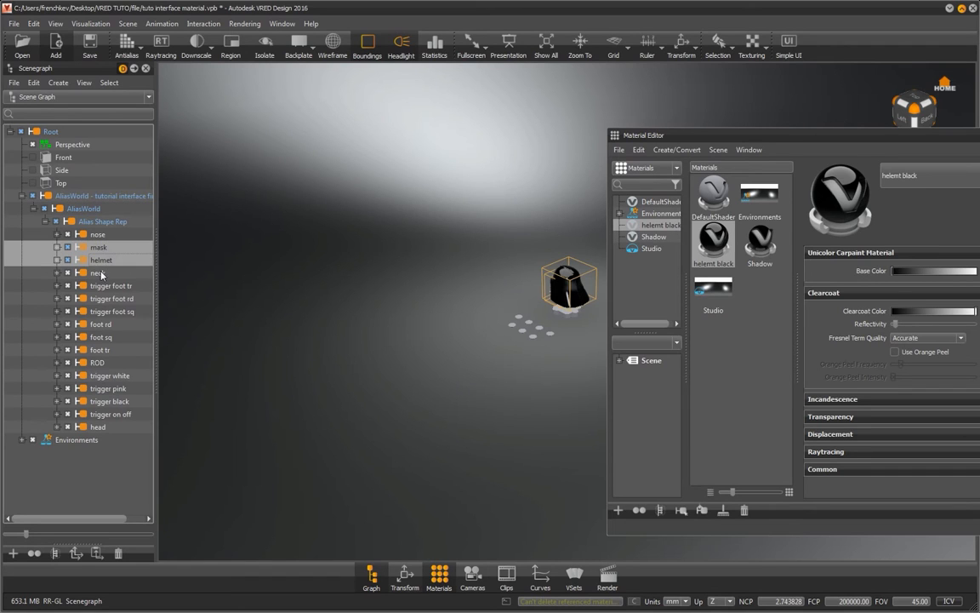
{"action": "left_click", "coordinate": [99, 272], "text": "ctrl"}
{"action": "left_click", "coordinate": [726, 237]}
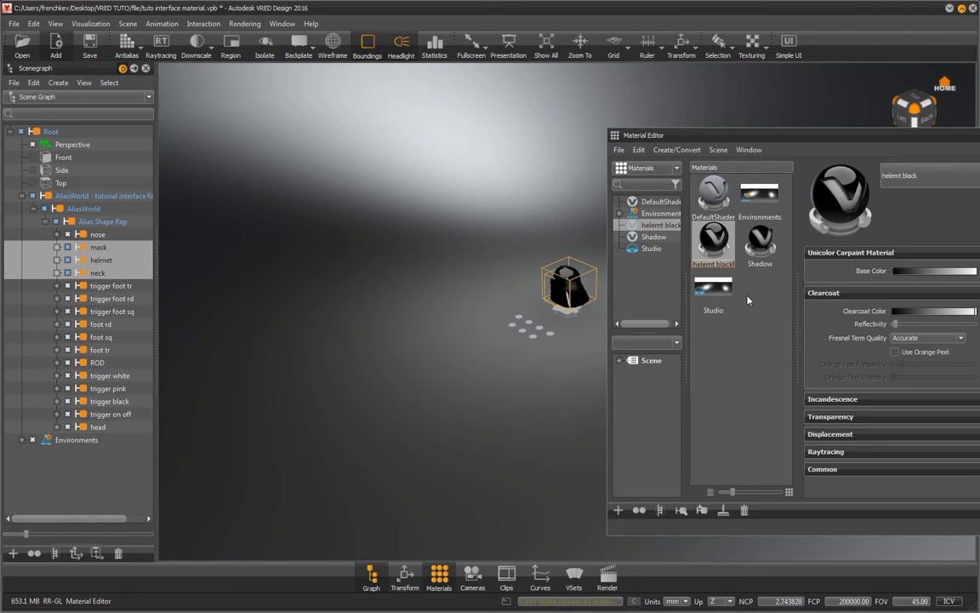
Step: Clear the node and material selection, and create a Chrome material for the mask's nose
{"action": "left_click_drag", "start_coordinate": [540, 291], "coordinate": [602, 291], "text": "alt"}
{"action": "right_click_drag", "start_coordinate": [543, 305], "coordinate": [459, 335], "text": "alt"}
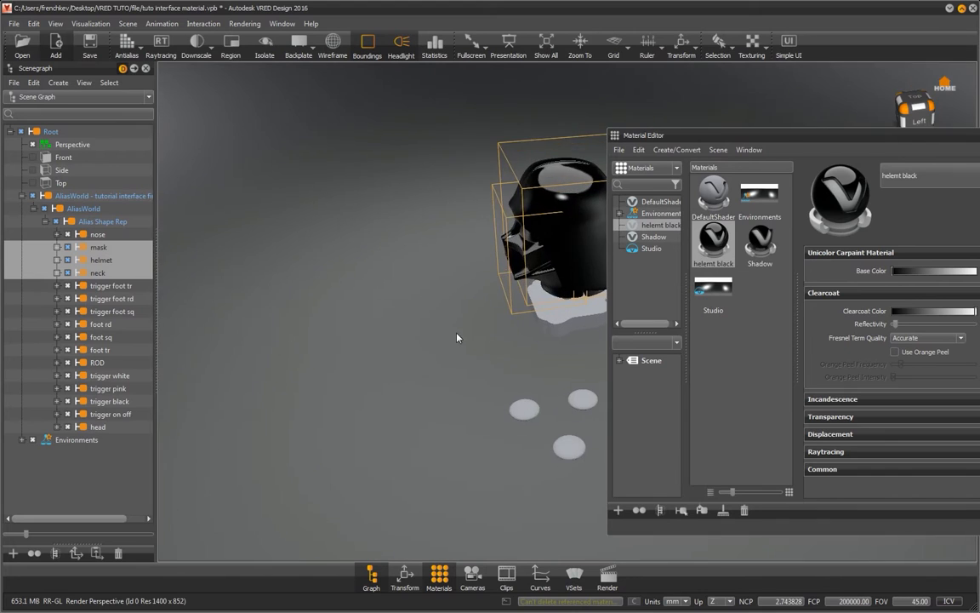
{"action": "left_click_drag", "start_coordinate": [459, 334], "coordinate": [563, 313], "text": "alt"}
{"action": "middle_click_drag", "start_coordinate": [553, 317], "coordinate": [402, 367], "text": "alt"}
{"action": "left_click_drag", "start_coordinate": [402, 367], "coordinate": [447, 354], "text": "alt"}
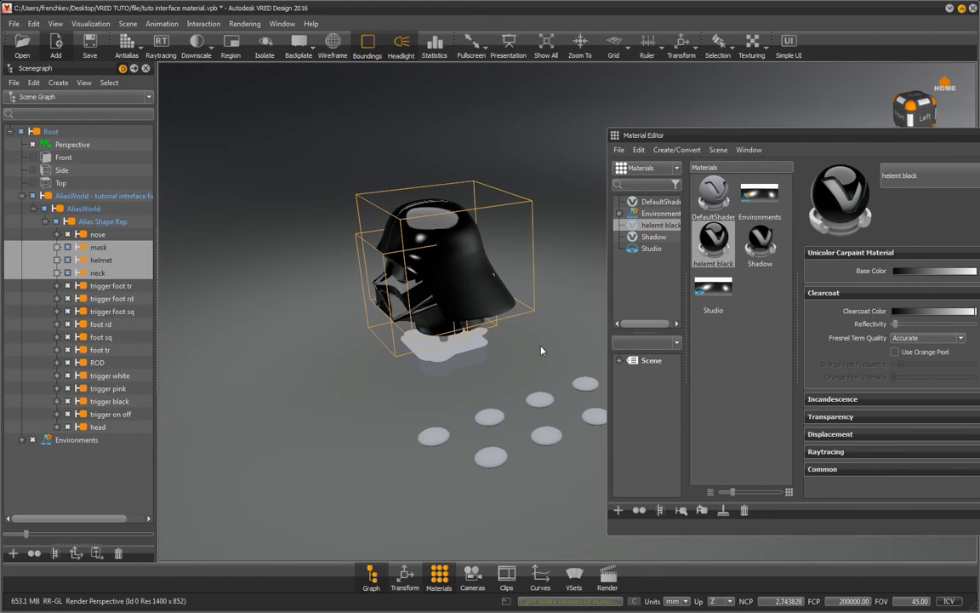
{"action": "left_click", "coordinate": [724, 380]}
{"action": "left_click", "coordinate": [98, 479]}
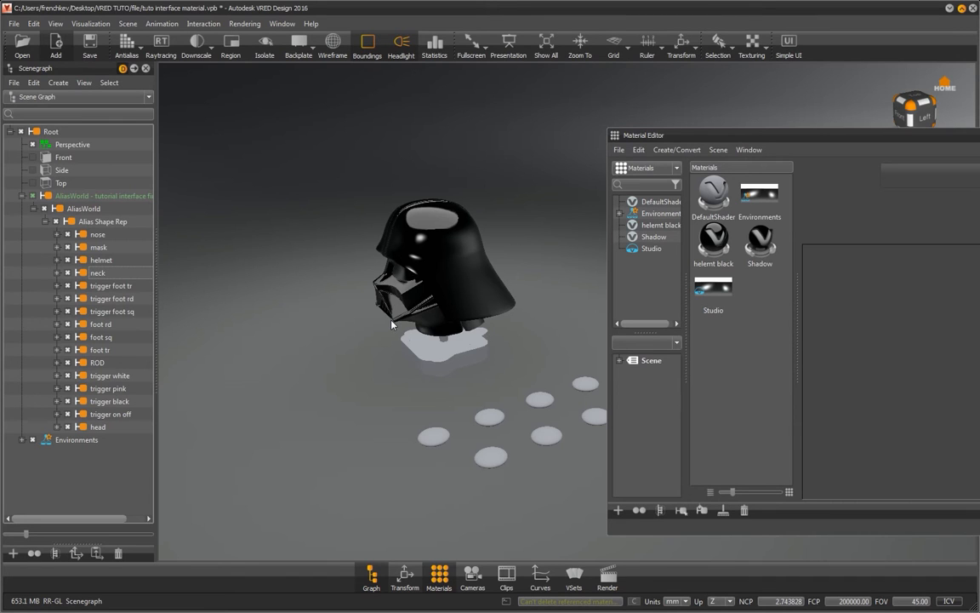
{"action": "left_click", "coordinate": [392, 324]}
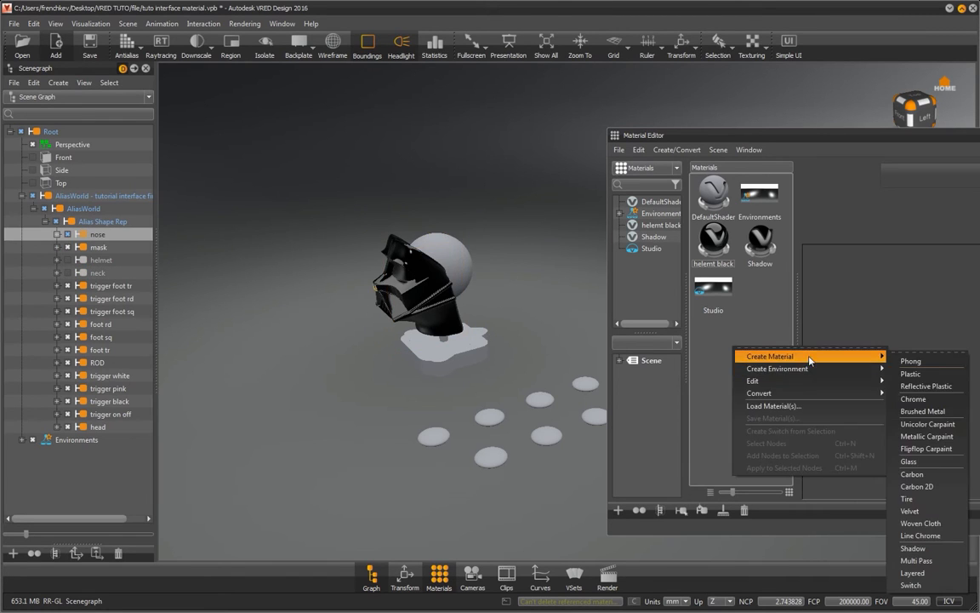
{"action": "left_click", "coordinate": [908, 405]}
{"action": "mouse_move", "coordinate": [713, 194]}
{"action": "left_mouse_down"}
{"action": "mouse_move", "coordinate": [704, 203]}
{"action": "mouse_move", "coordinate": [719, 208]}
{"action": "left_mouse_up"}
Step: Create another Unicolor Carpaint material and set its base color to a saturated yellow
{"action": "right_click", "coordinate": [730, 374]}
{"action": "left_click", "coordinate": [893, 455]}
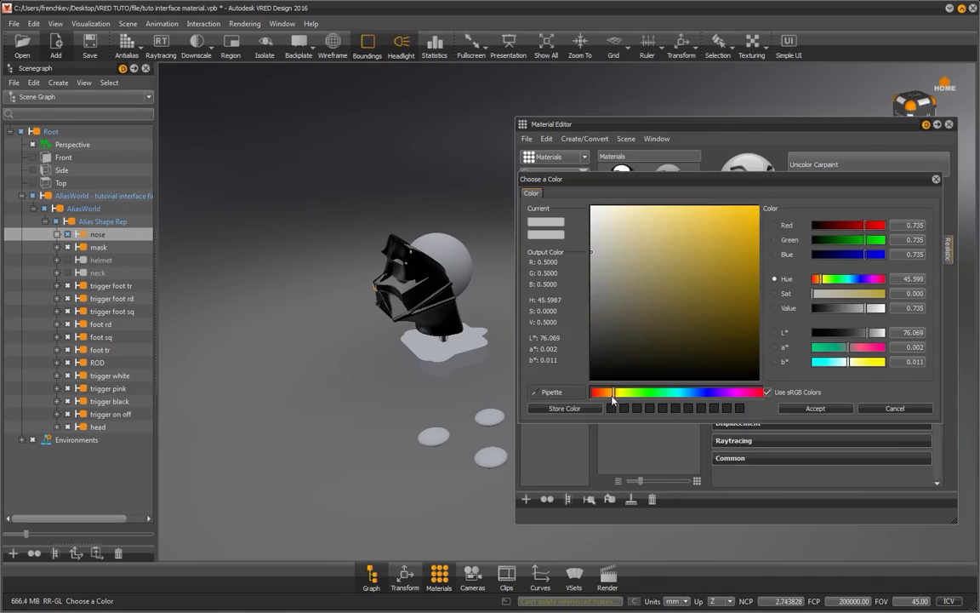
{"action": "left_click", "coordinate": [753, 213]}
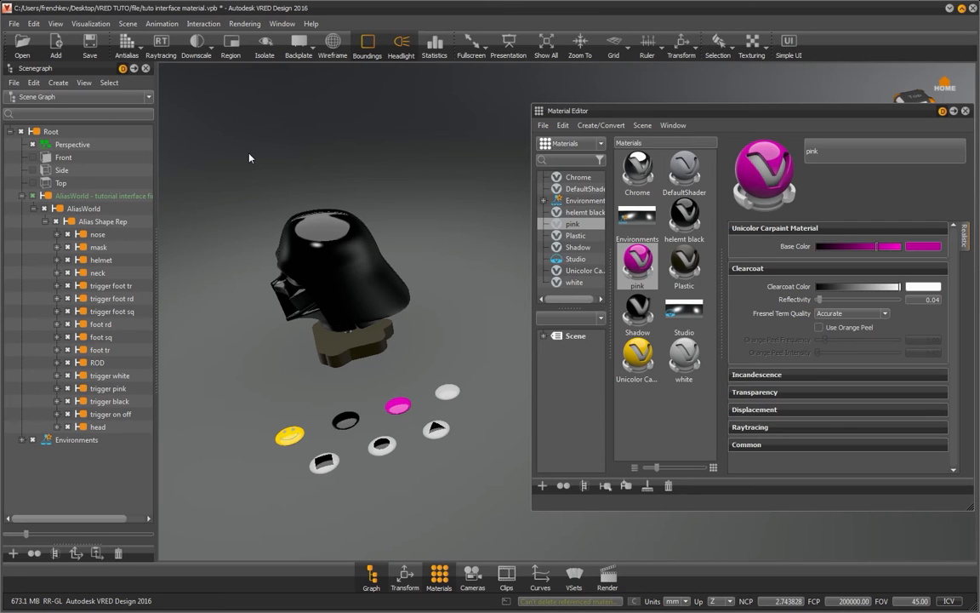
Step: Create a switch material from the helemt black material
{"action": "left_click", "coordinate": [679, 410]}
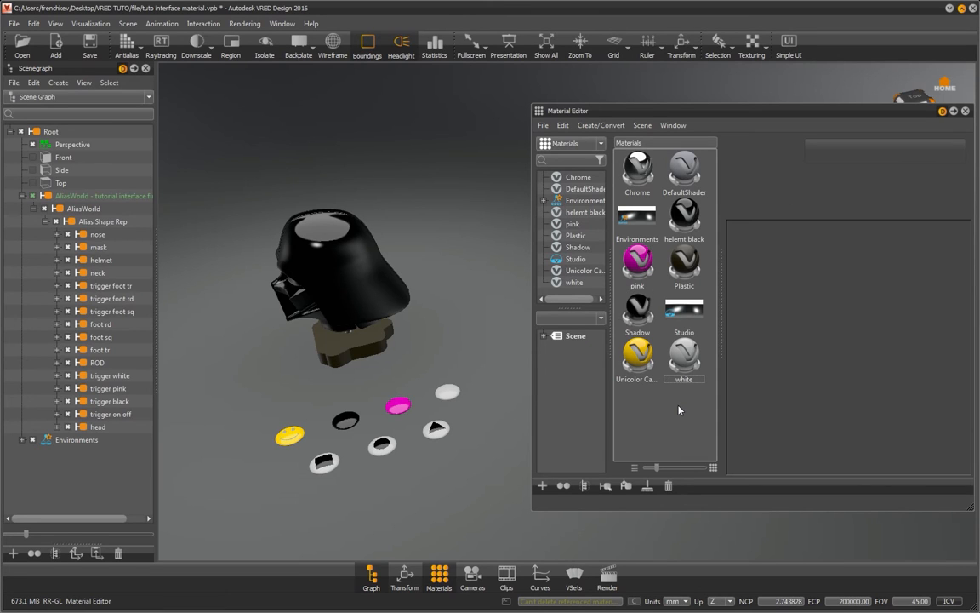
{"action": "left_click", "coordinate": [688, 215]}
{"action": "right_click", "coordinate": [690, 213]}
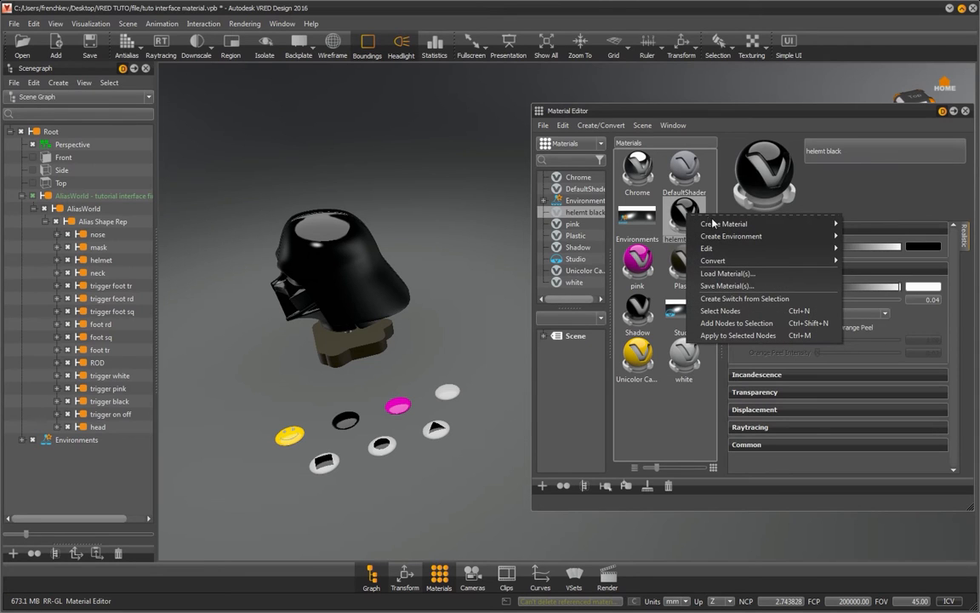
{"action": "left_click", "coordinate": [737, 299]}
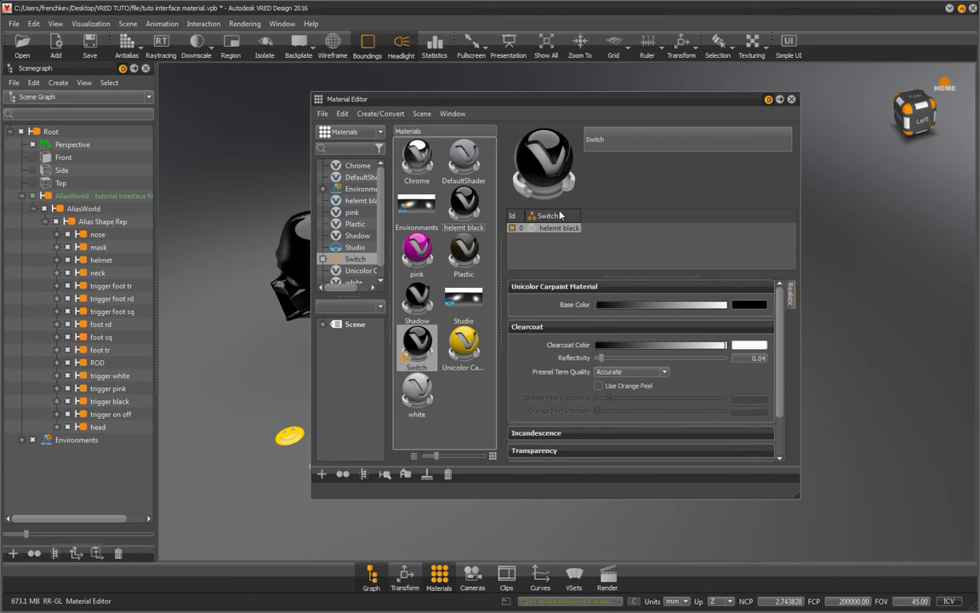
Step: Add the pink and white materials to the Switch material after helemt black
{"action": "left_click", "coordinate": [426, 255]}
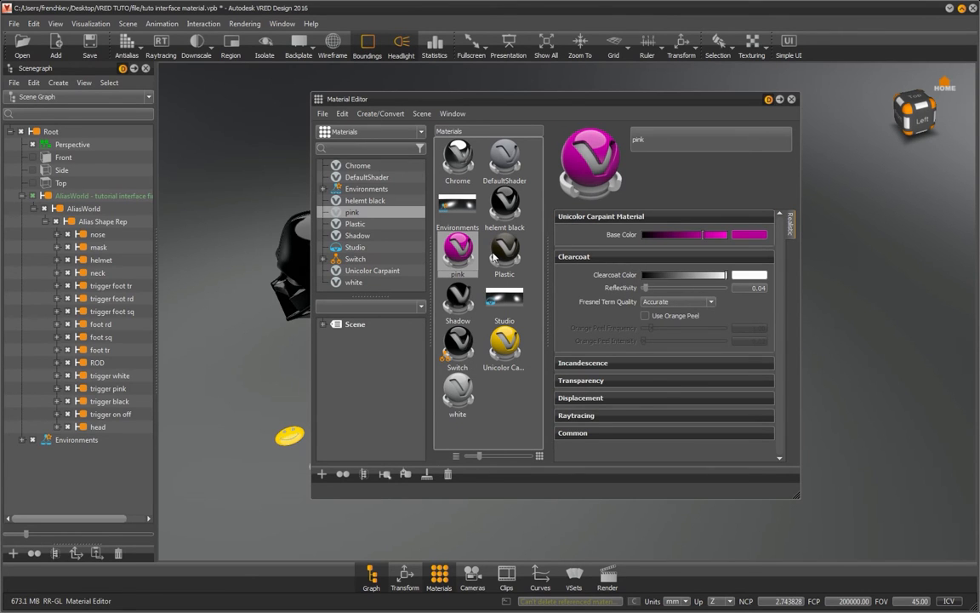
{"action": "left_click", "coordinate": [458, 342]}
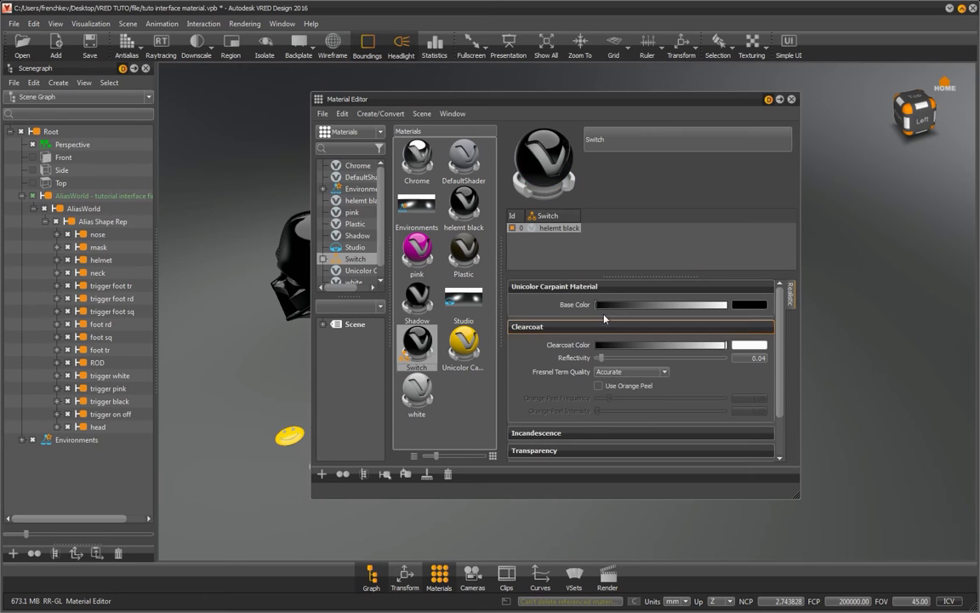
{"action": "left_click", "coordinate": [606, 267]}
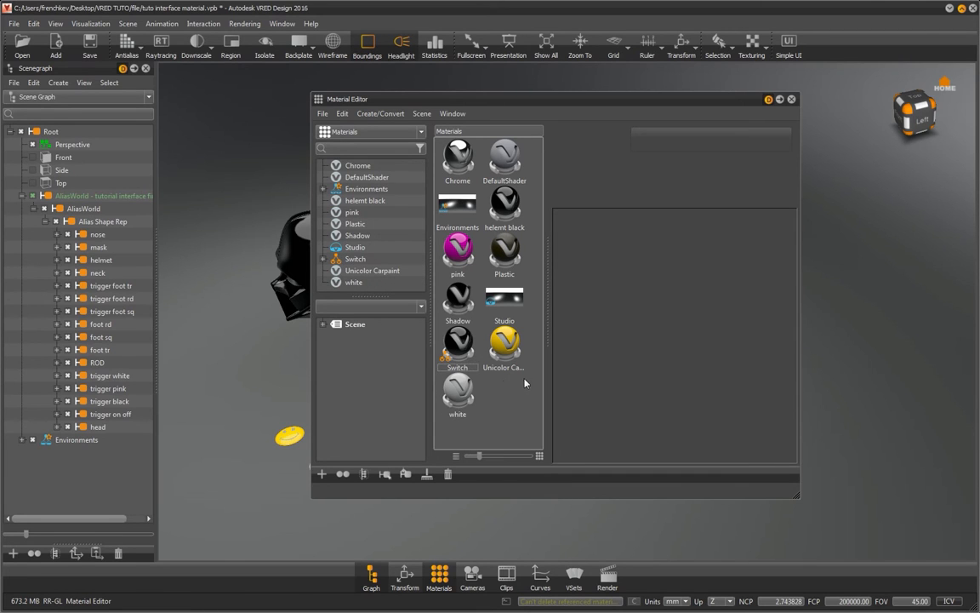
{"action": "left_click", "coordinate": [466, 386]}
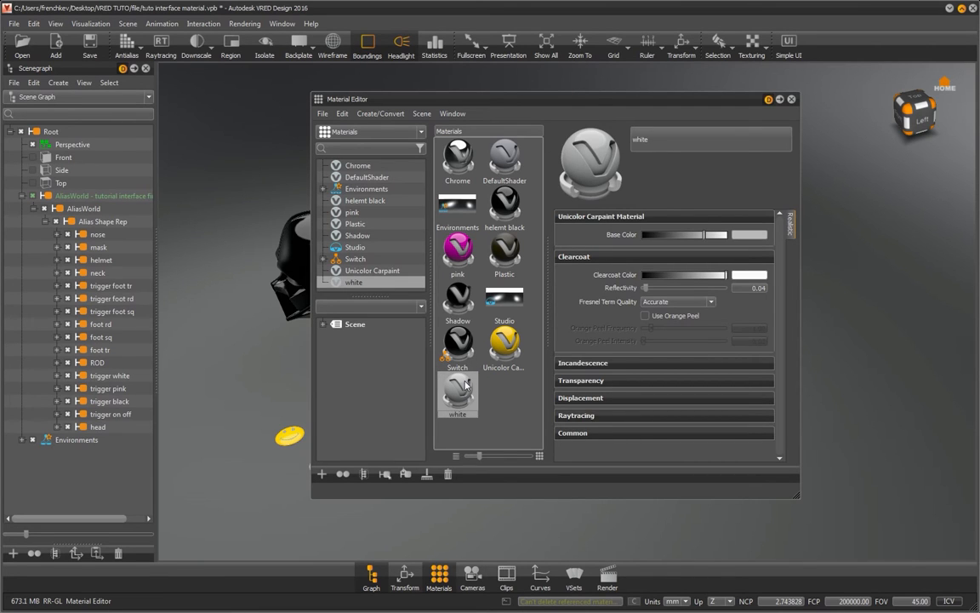
{"action": "left_click", "coordinate": [458, 342]}
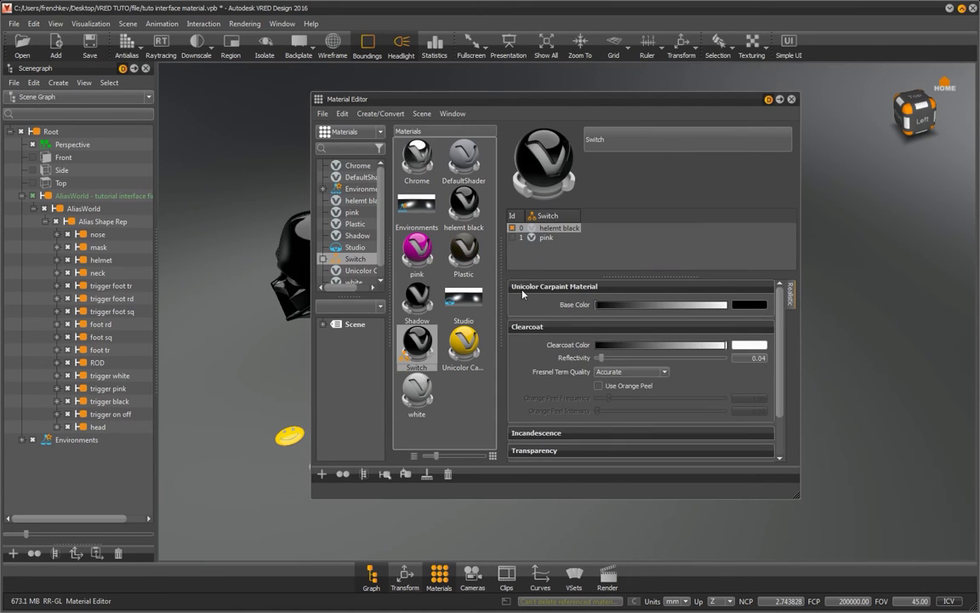
{"action": "left_click", "coordinate": [557, 245]}
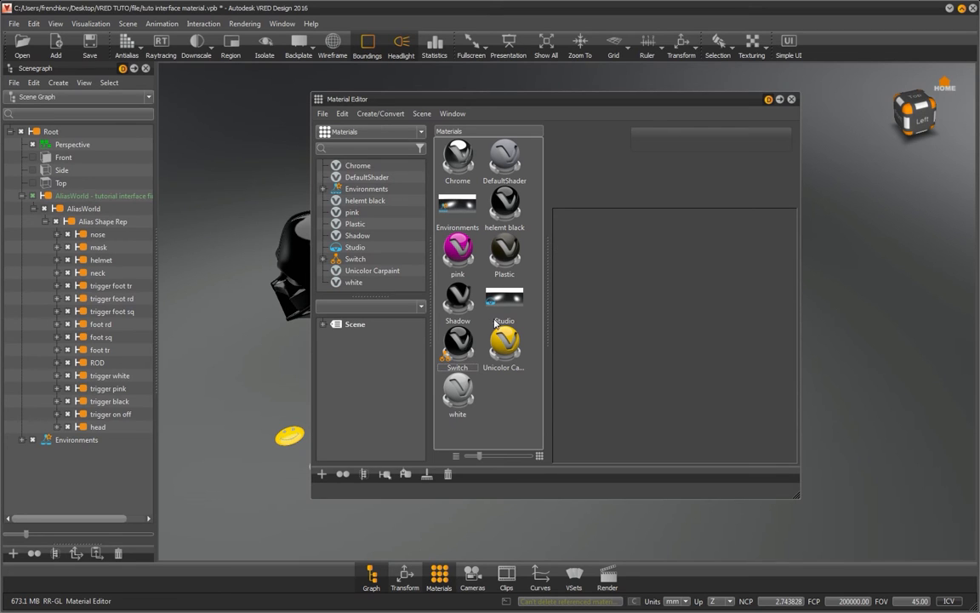
{"action": "left_click", "coordinate": [467, 337]}
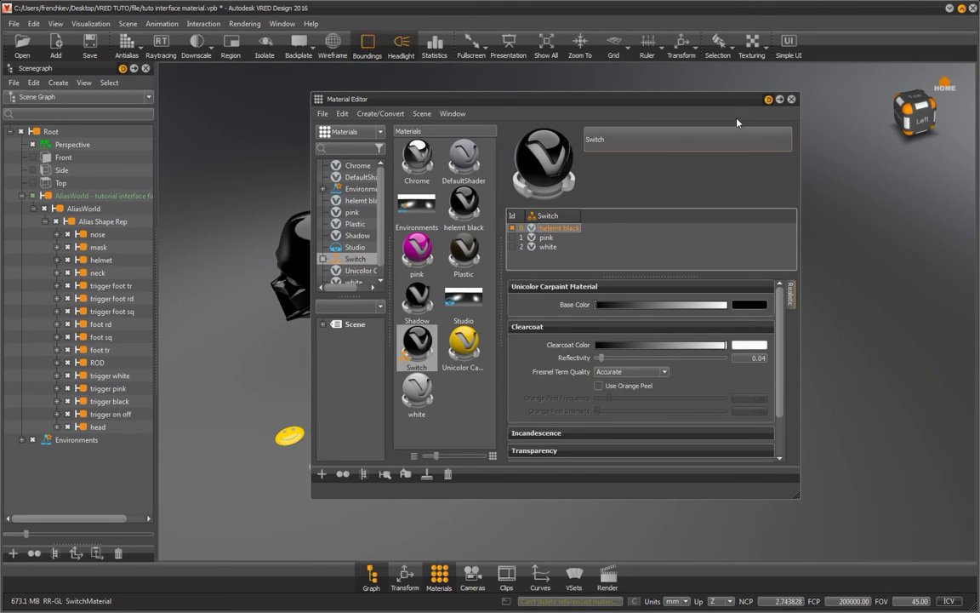
Step: Cycle the Switch material through pink, white and helemt black, and leave pink as the active choice
{"action": "left_click", "coordinate": [548, 239]}
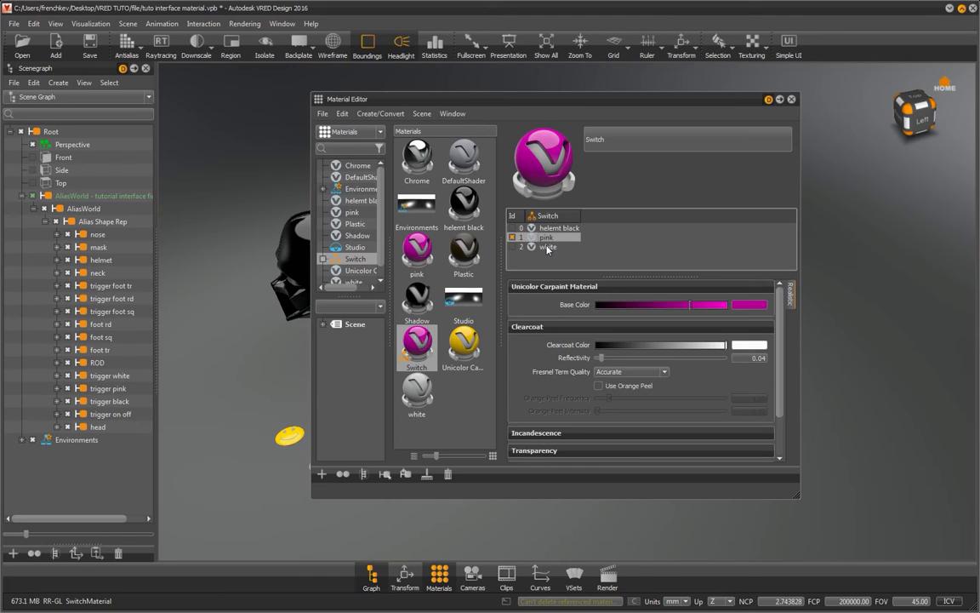
{"action": "left_click", "coordinate": [548, 246]}
{"action": "left_click", "coordinate": [559, 228]}
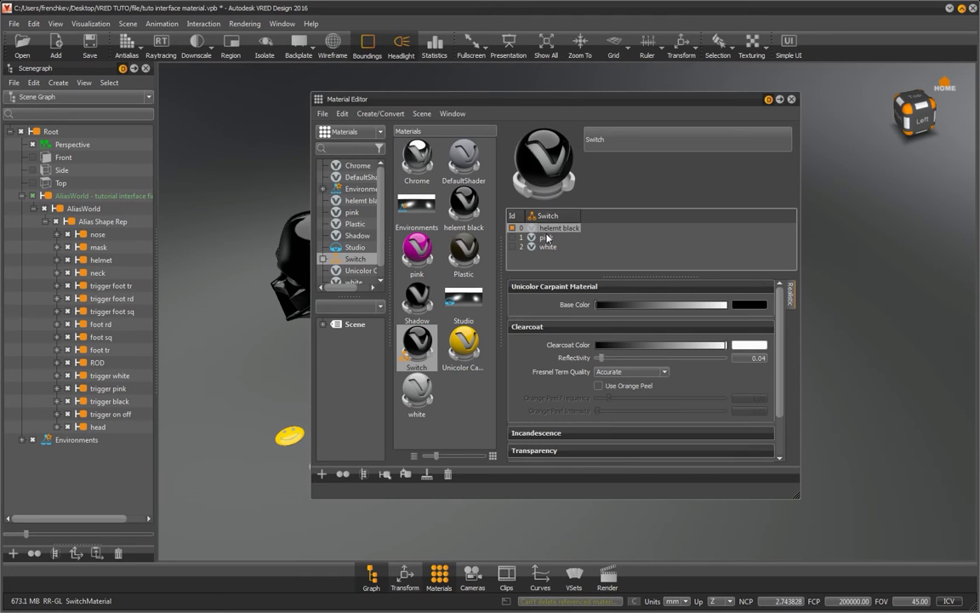
{"action": "left_click", "coordinate": [546, 238]}
Step: Apply the Switch material to the helmet, mask and neck in the scene, and close the material editor
{"action": "left_click_drag", "start_coordinate": [445, 95], "coordinate": [655, 85]}
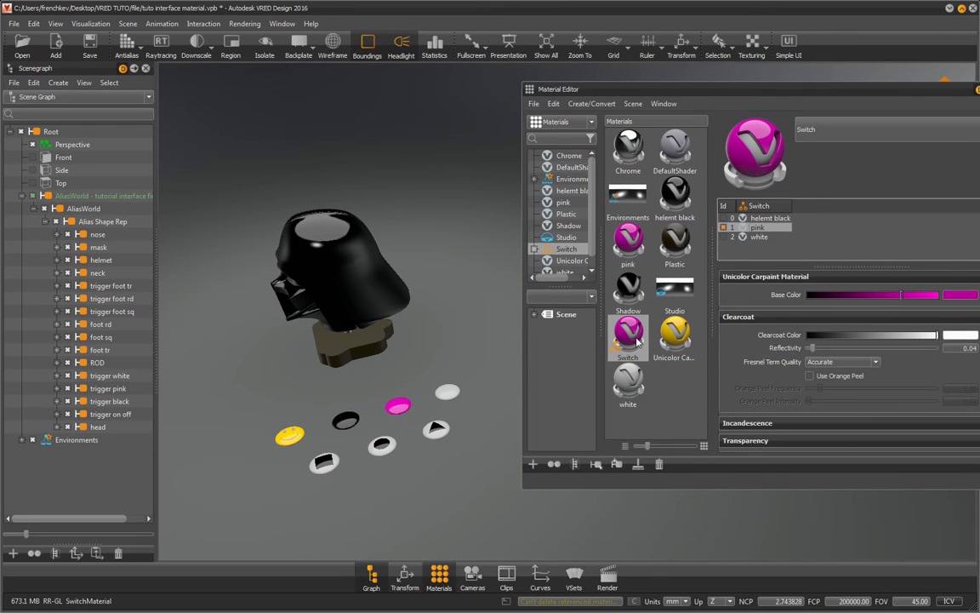
{"action": "left_click_drag", "start_coordinate": [633, 339], "coordinate": [344, 256]}
{"action": "left_click_drag", "start_coordinate": [264, 262], "coordinate": [422, 273]}
{"action": "left_click_drag", "start_coordinate": [628, 337], "coordinate": [383, 308]}
{"action": "left_click_drag", "start_coordinate": [407, 161], "coordinate": [427, 220]}
{"action": "left_click_drag", "start_coordinate": [885, 90], "coordinate": [679, 83]}
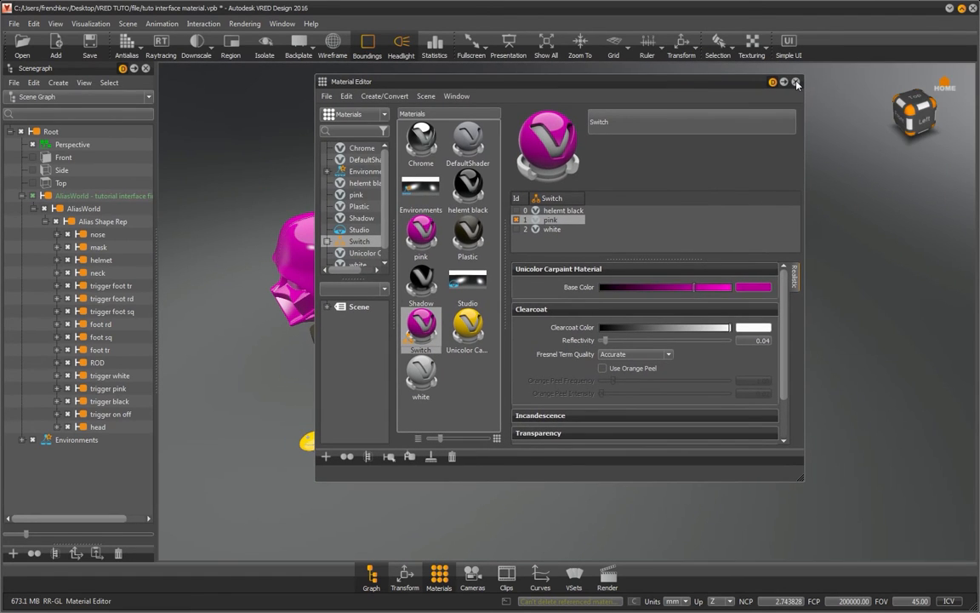
{"action": "left_click", "coordinate": [796, 82]}
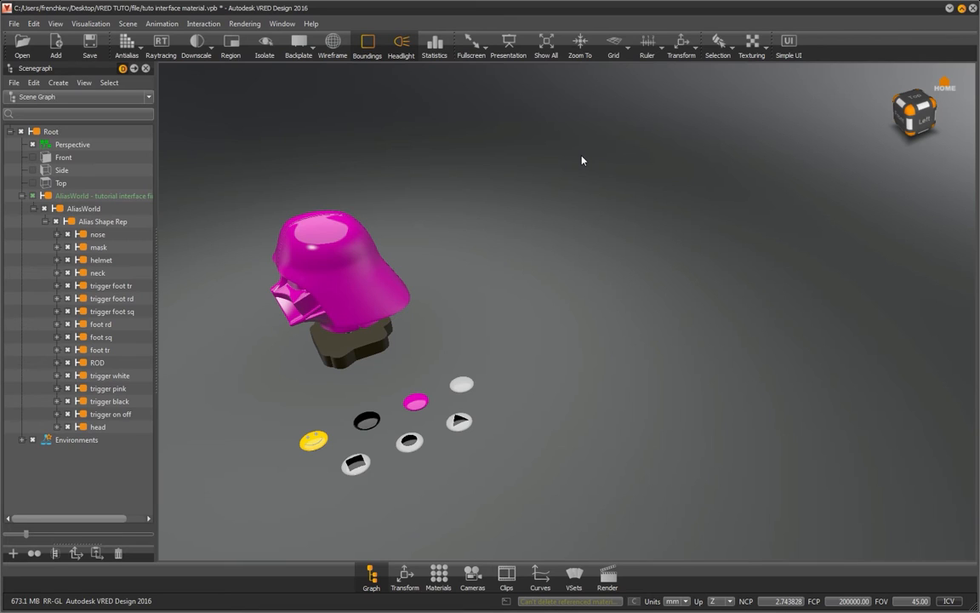
Step: Duplicate the Studio environment in the scene graph, and duplicate the copy to get a third environment
{"action": "right_click", "coordinate": [63, 406]}
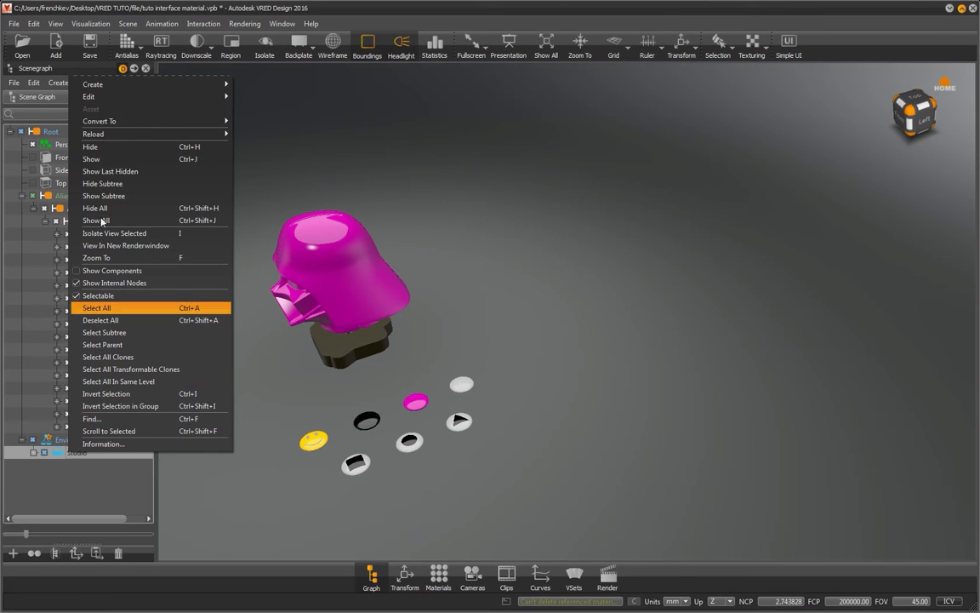
{"action": "mouse_move", "coordinate": [149, 96]}
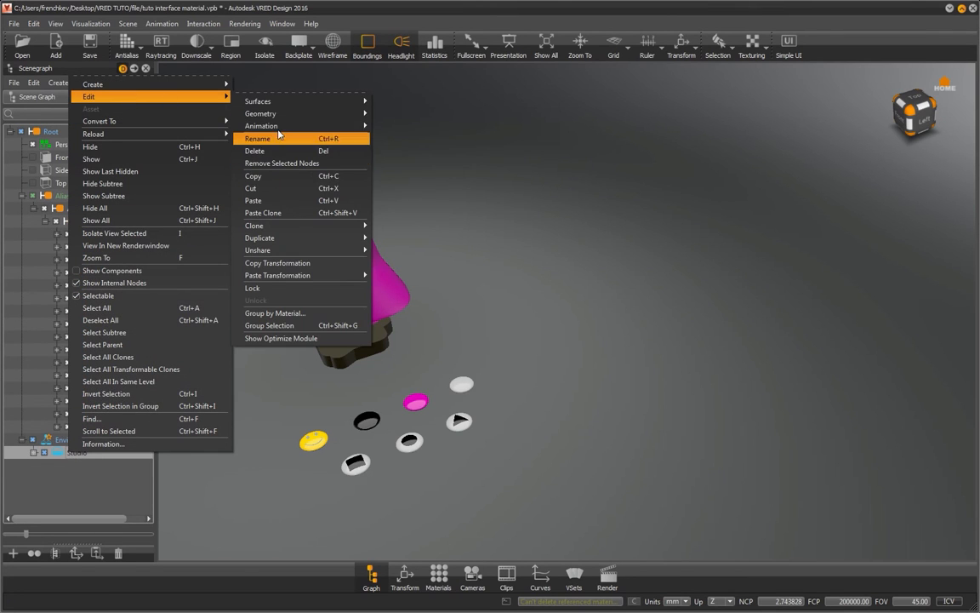
{"action": "mouse_move", "coordinate": [290, 237]}
{"action": "left_click", "coordinate": [390, 245]}
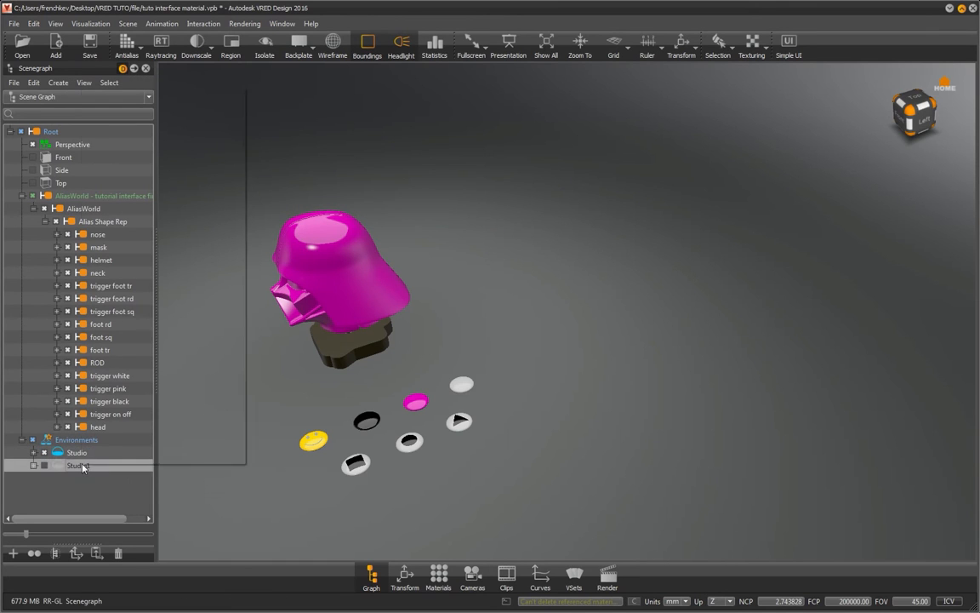
{"action": "right_click", "coordinate": [78, 464]}
{"action": "mouse_move", "coordinate": [170, 108]}
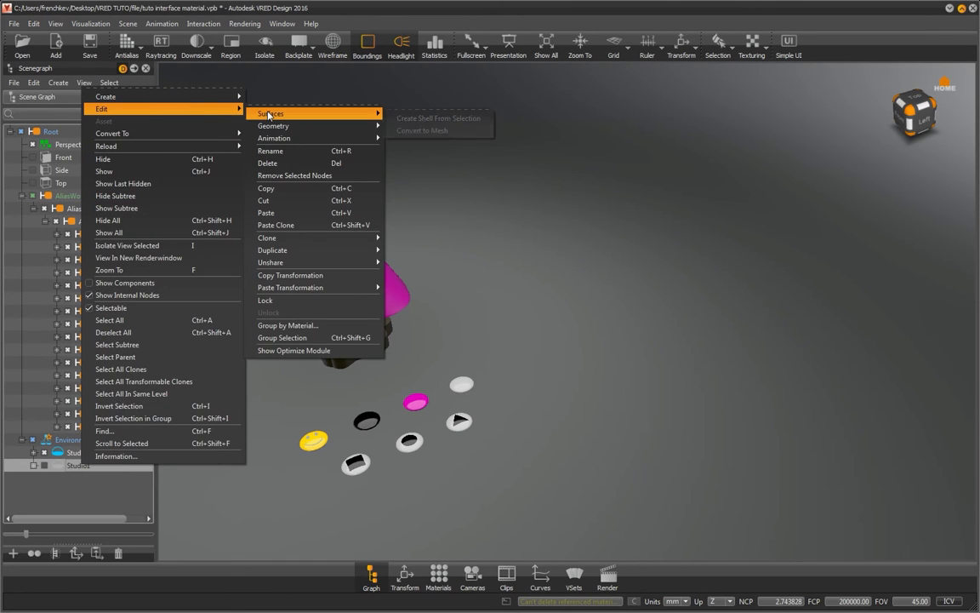
{"action": "mouse_move", "coordinate": [281, 249]}
{"action": "left_click", "coordinate": [425, 250]}
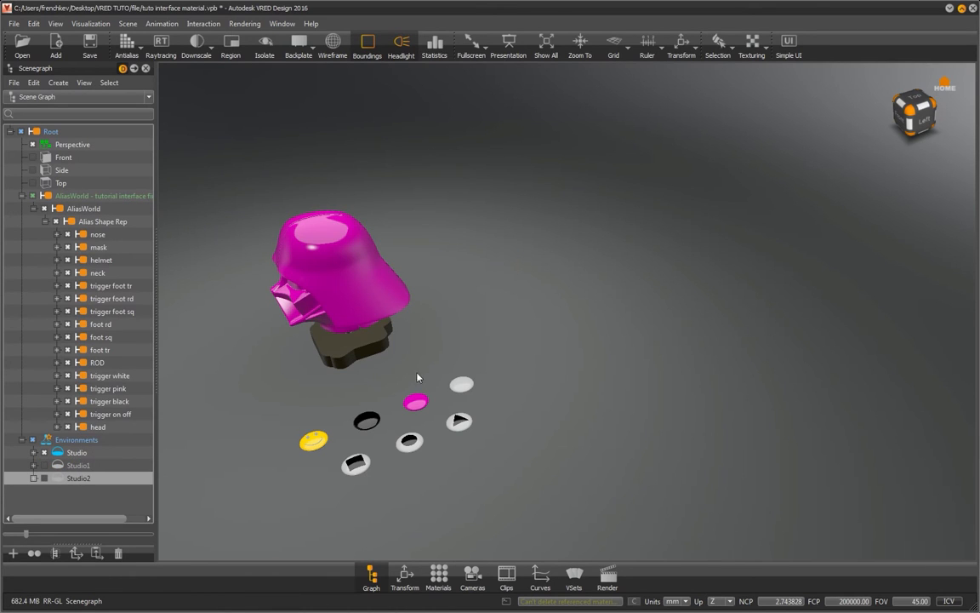
Step: Rename the Studio environment as triangle
{"action": "right_click", "coordinate": [76, 452]}
{"action": "mouse_move", "coordinate": [131, 99]}
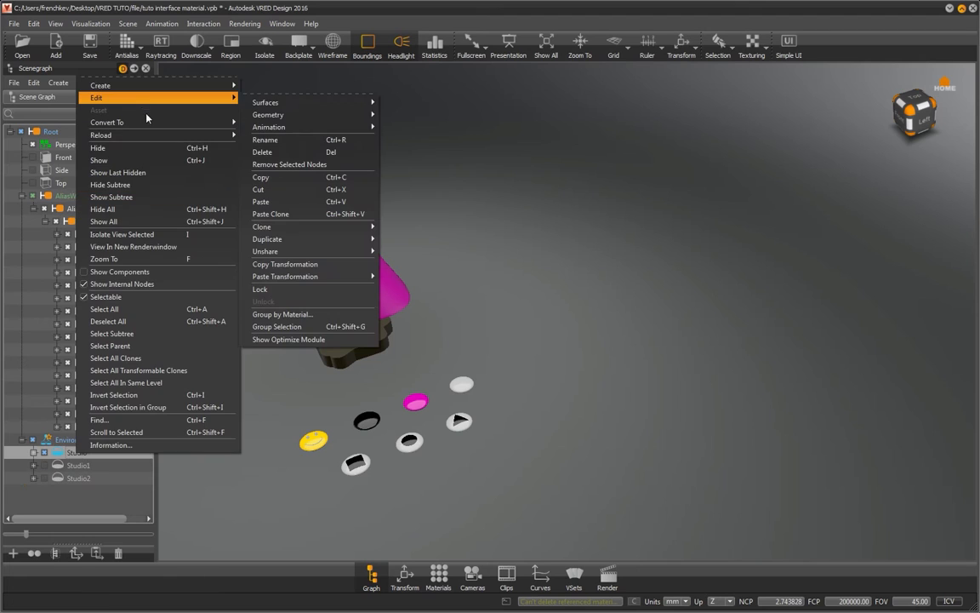
{"action": "left_click", "coordinate": [289, 141]}
{"action": "type", "text": "triang"}
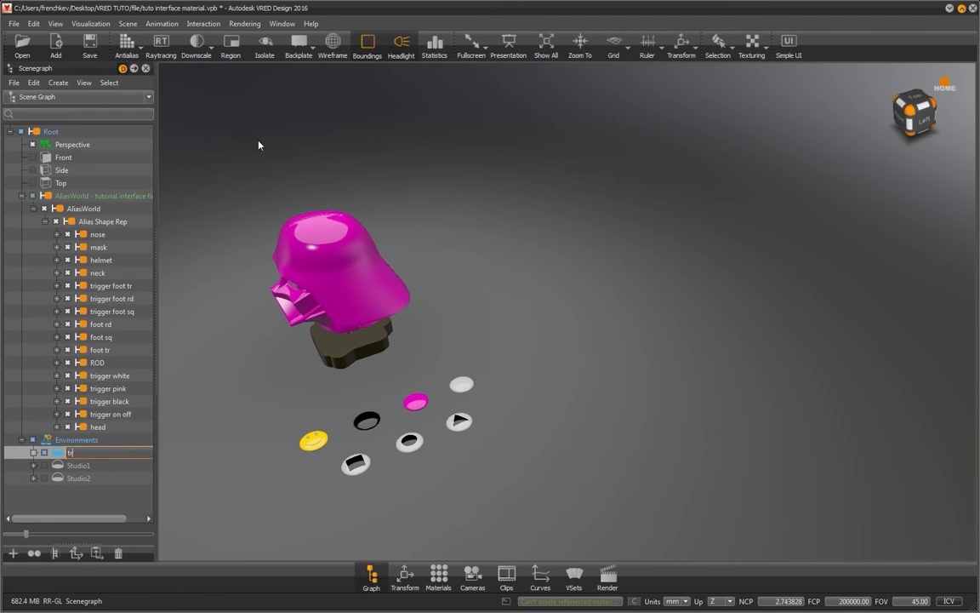
{"action": "key", "text": "Return"}
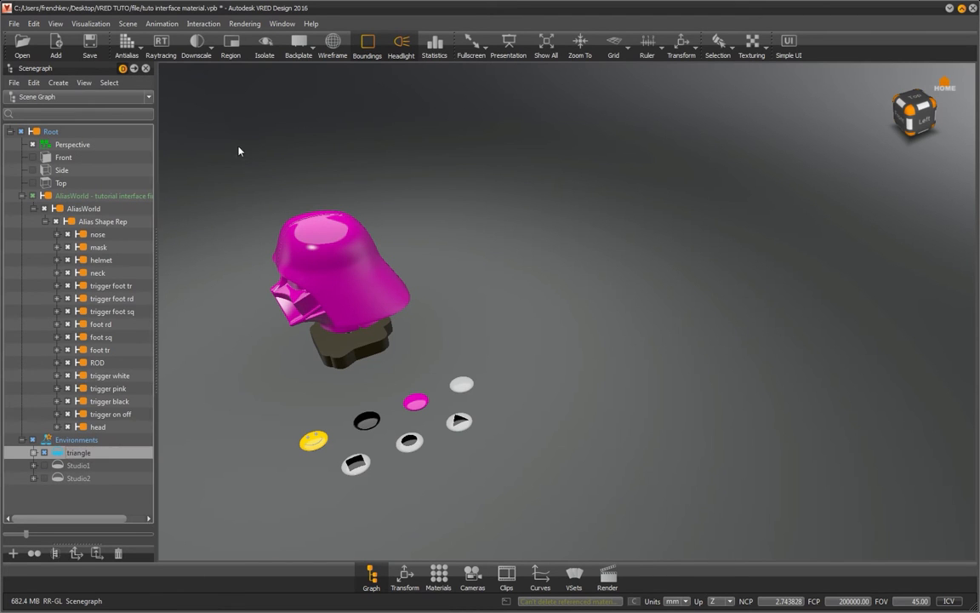
Step: Rename the Studio1 environment as square
{"action": "right_click", "coordinate": [80, 464]}
{"action": "mouse_move", "coordinate": [170, 112]}
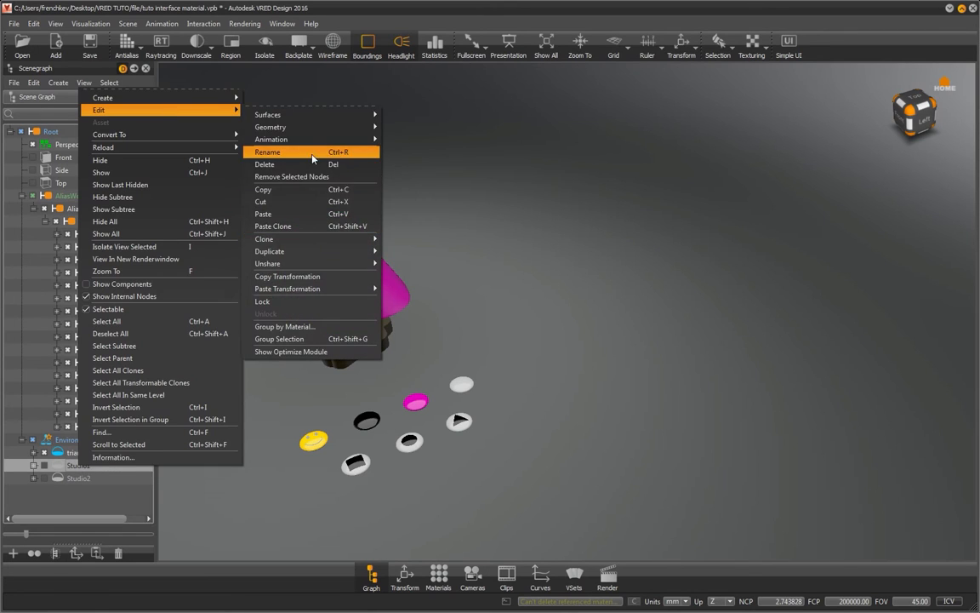
{"action": "left_click", "coordinate": [281, 152]}
{"action": "type", "text": "square"}
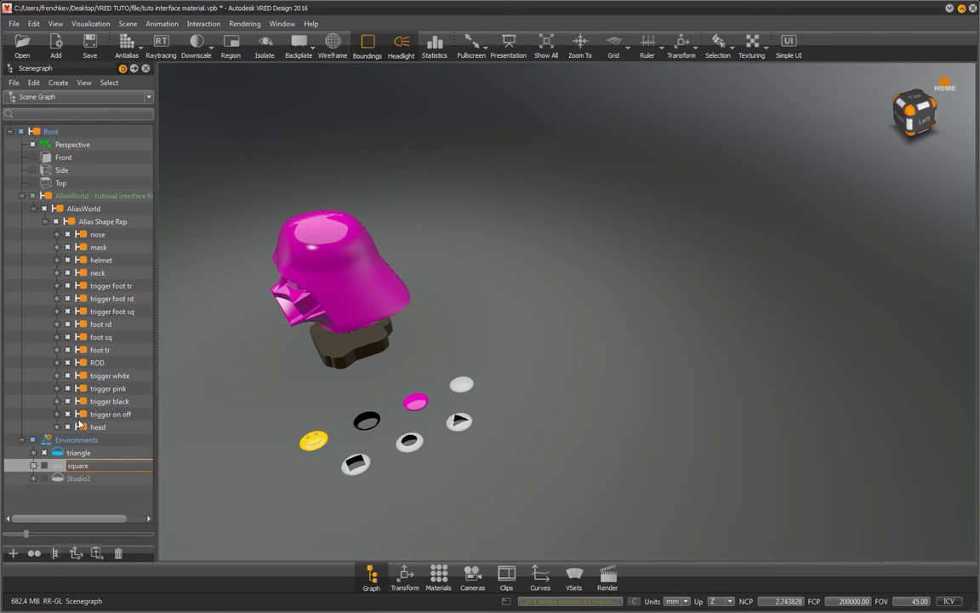
Step: Rename the Studio2 environment as round
{"action": "right_click", "coordinate": [73, 478]}
{"action": "mouse_move", "coordinate": [122, 121]}
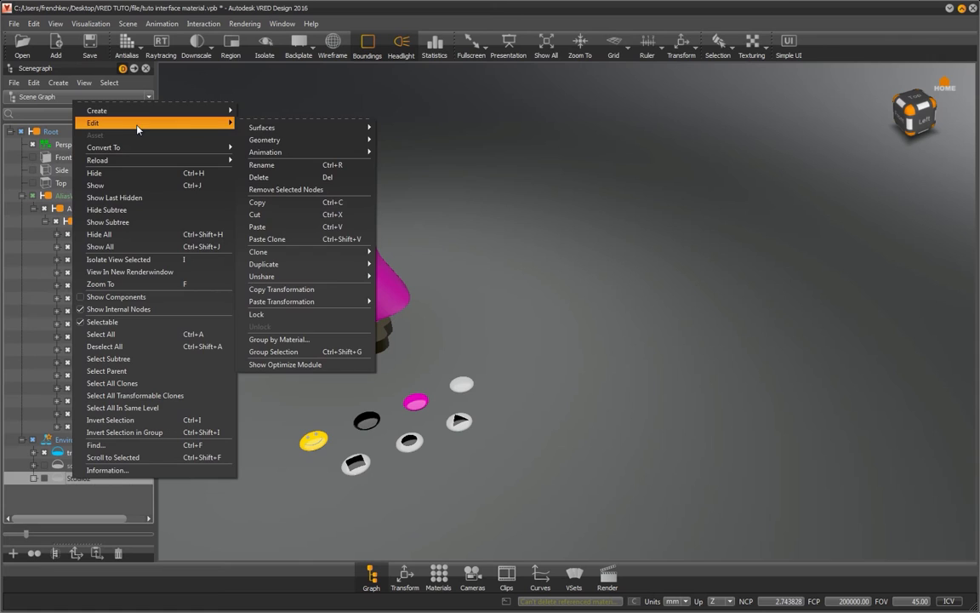
{"action": "left_click", "coordinate": [281, 152]}
{"action": "type", "text": "round"}
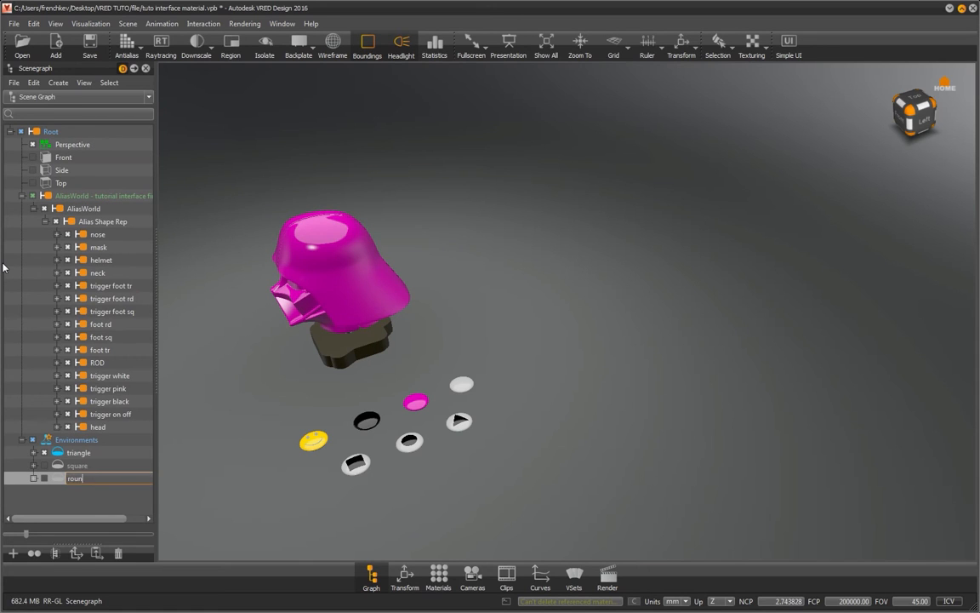
{"action": "key", "text": "Return"}
Step: Inspect the environments contained in the Environments switch material, and close the material editor
{"action": "left_click", "coordinate": [444, 586]}
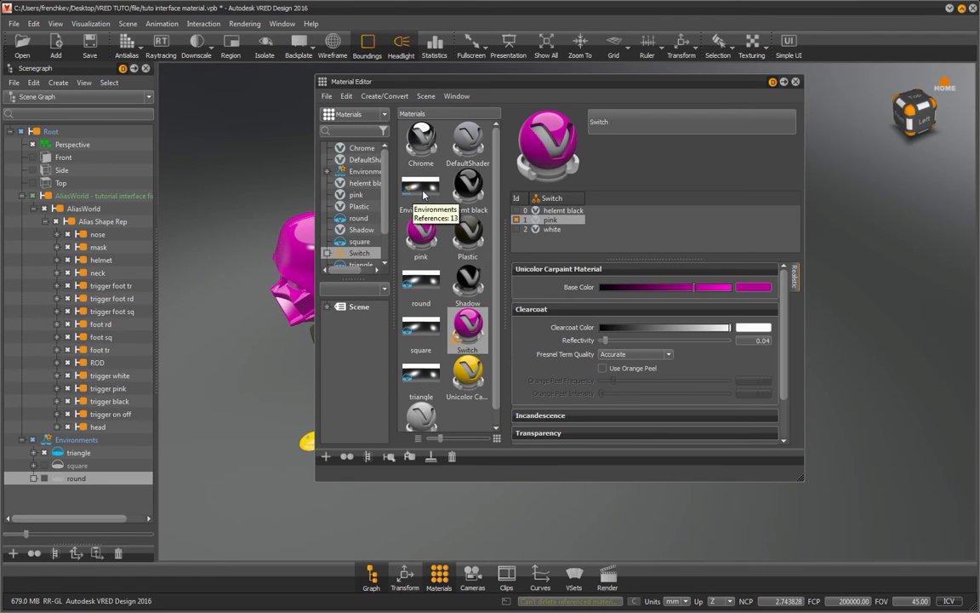
{"action": "left_click", "coordinate": [422, 193]}
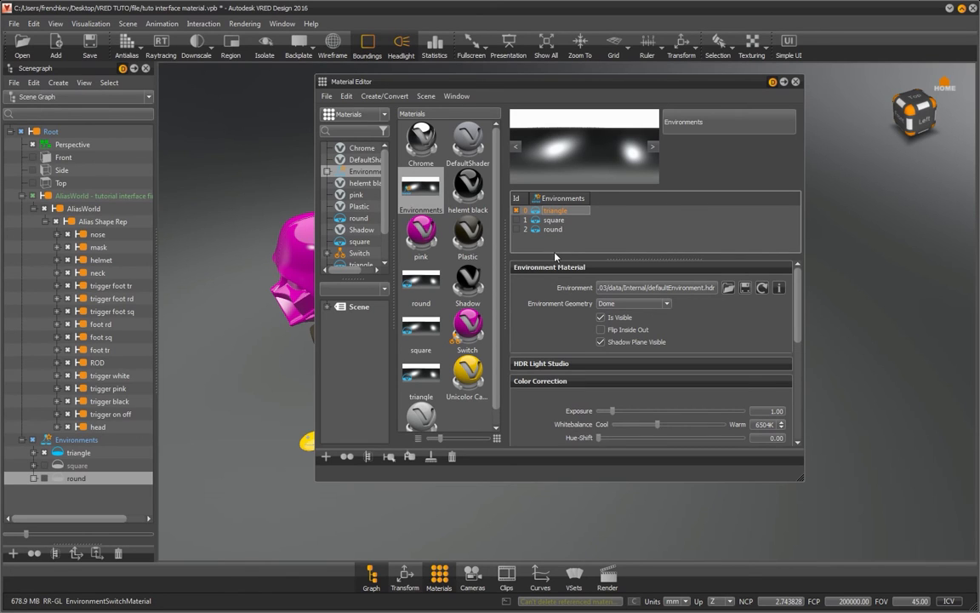
{"action": "left_click", "coordinate": [797, 83]}
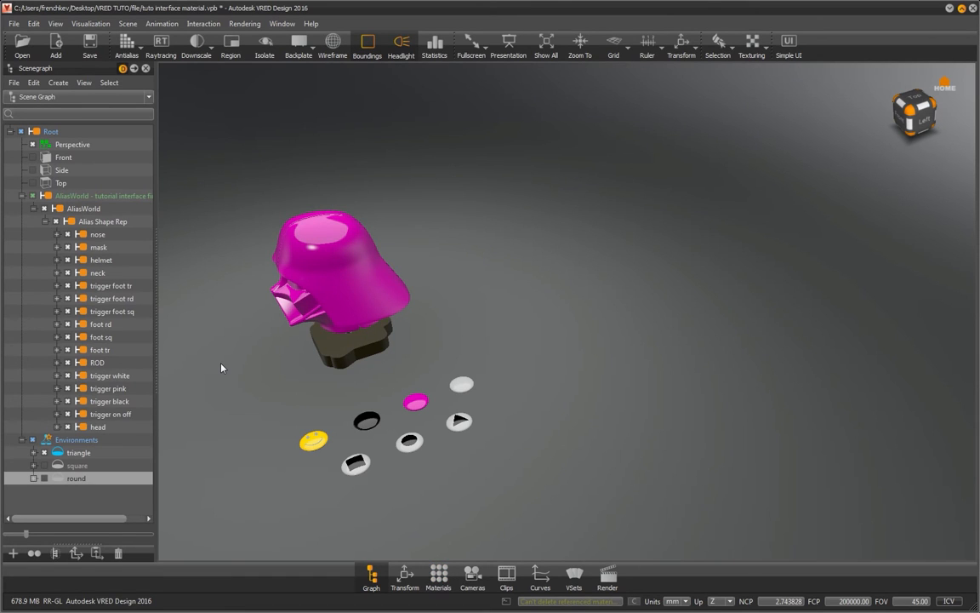
Step: Clear the scene graph selection, open the variant sets and create three new variants
{"action": "left_click_drag", "start_coordinate": [200, 372], "coordinate": [633, 302]}
{"action": "scroll", "coordinate": [633, 304], "scroll_direction": "up", "scroll_amount": 4}
{"action": "middle_click_drag", "start_coordinate": [633, 304], "coordinate": [582, 345]}
{"action": "left_click", "coordinate": [34, 455]}
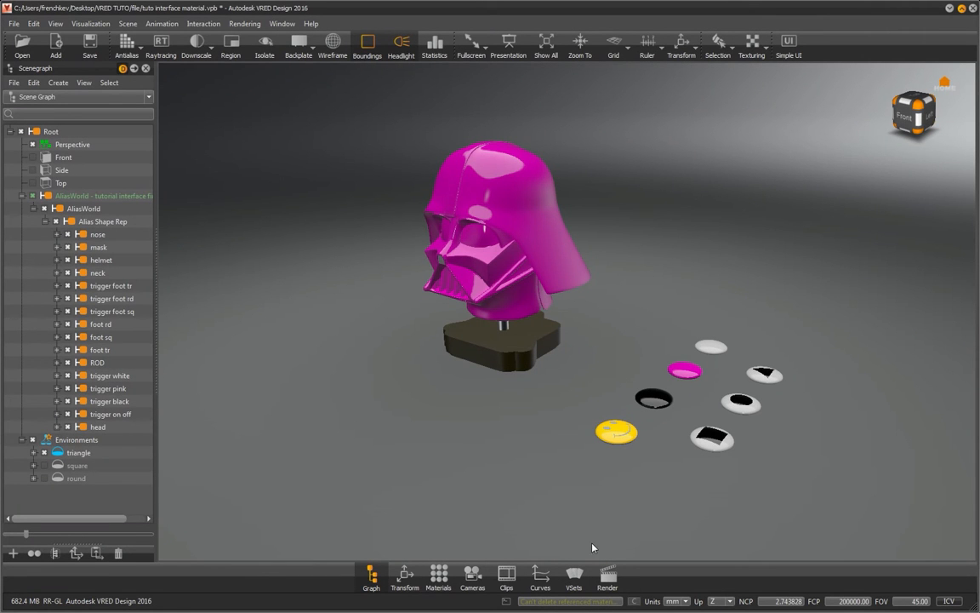
{"action": "left_click", "coordinate": [579, 577]}
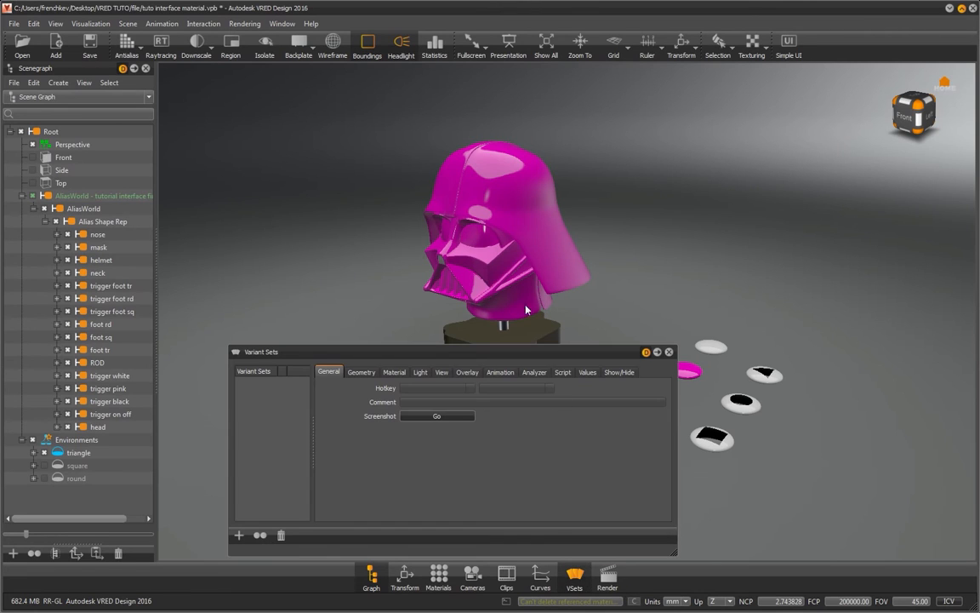
{"action": "left_click_drag", "start_coordinate": [316, 355], "coordinate": [364, 164]}
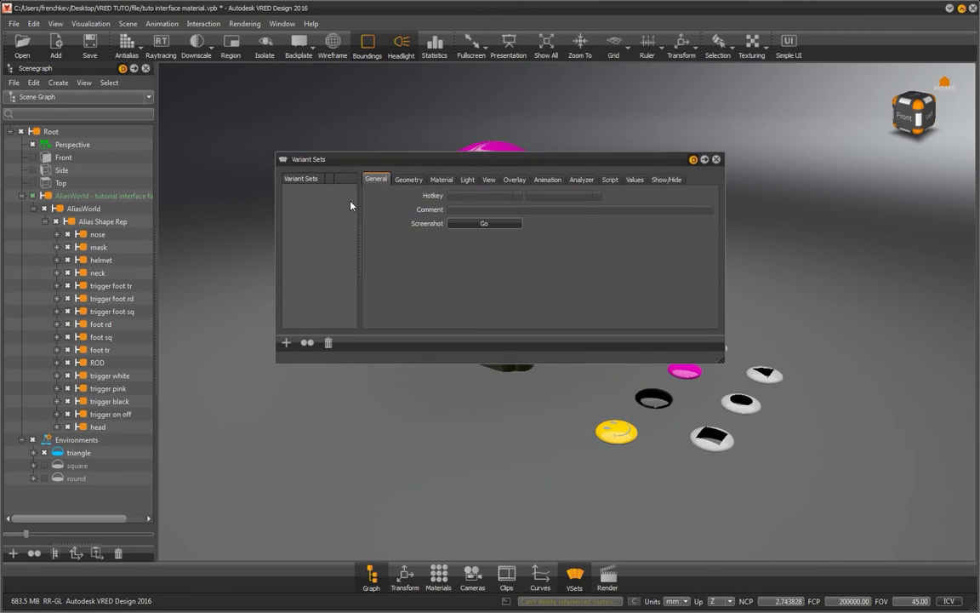
{"action": "left_click", "coordinate": [286, 342]}
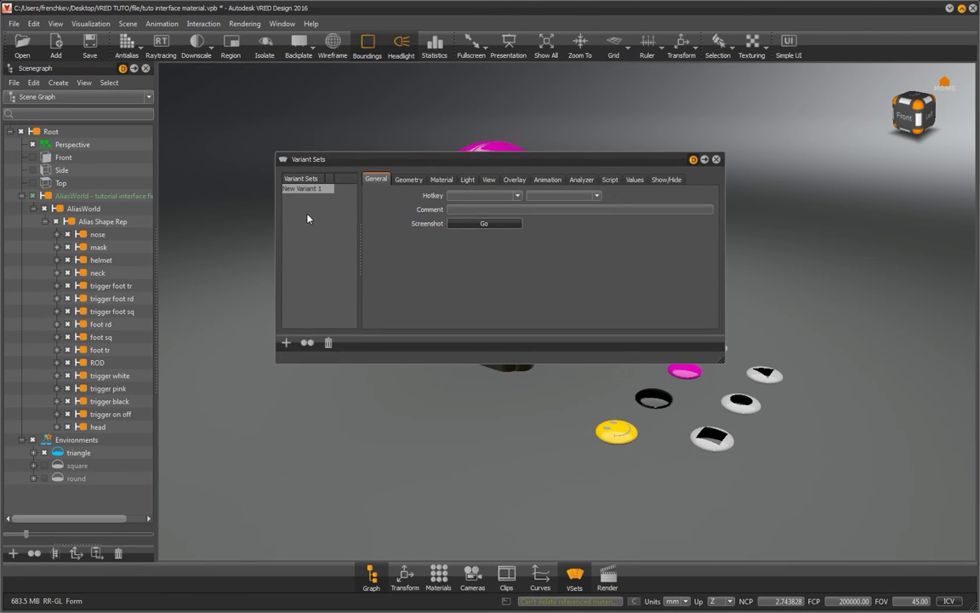
{"action": "left_click", "coordinate": [286, 342]}
{"action": "left_click", "coordinate": [286, 342]}
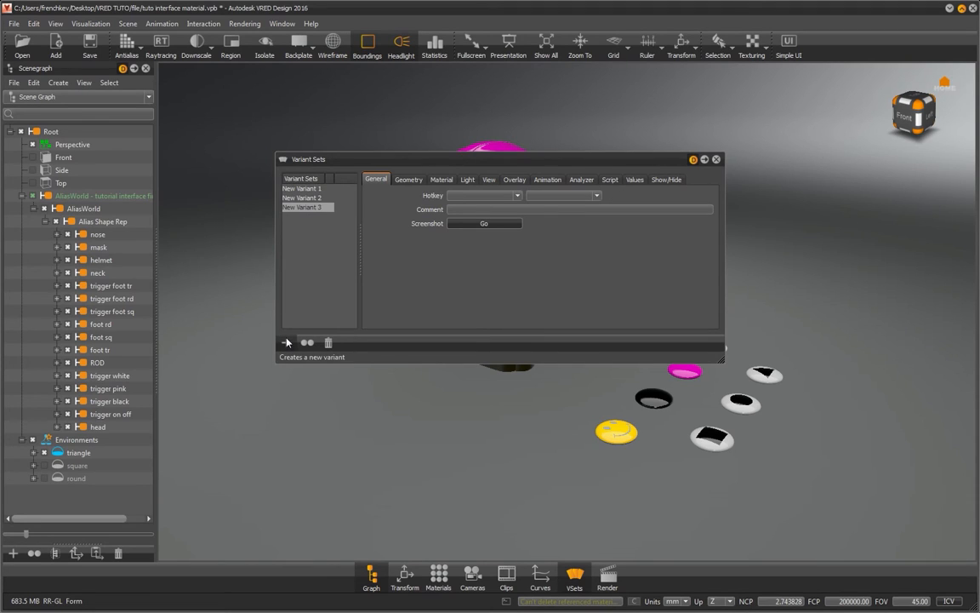
Step: Rename the first variant set as triangle
{"action": "right_click", "coordinate": [308, 190]}
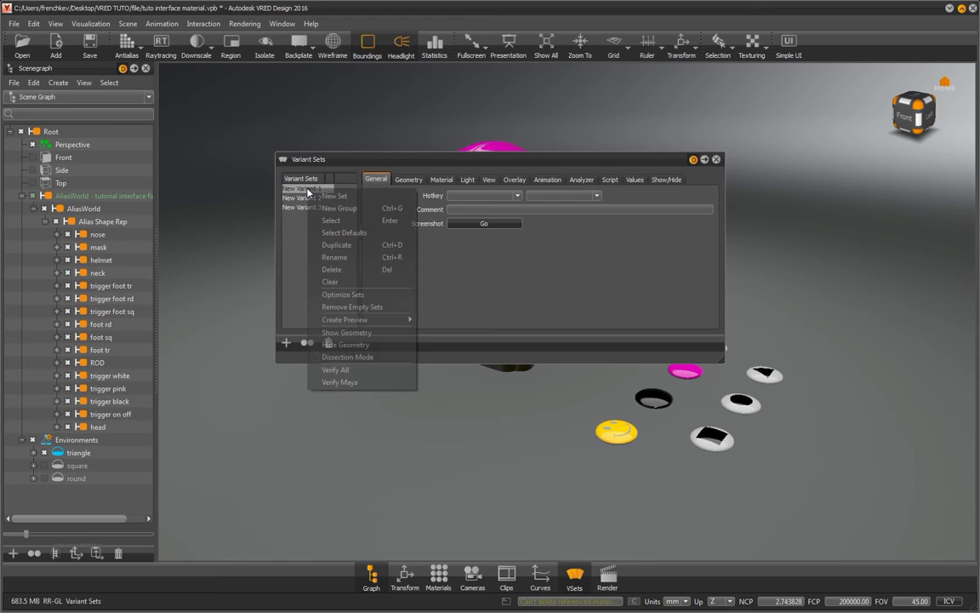
{"action": "left_click", "coordinate": [342, 260]}
{"action": "type", "text": "tr"}
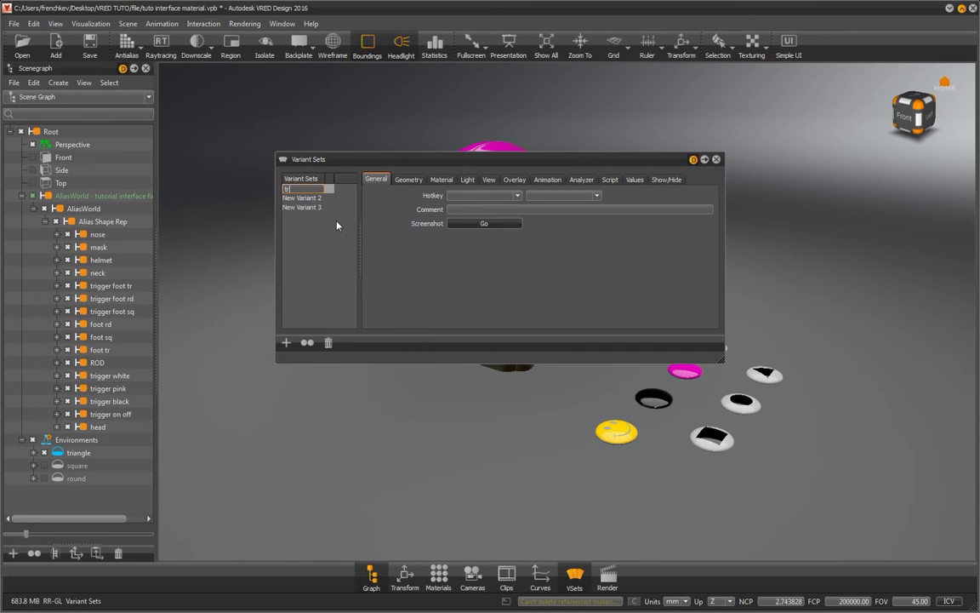
{"action": "key", "text": "Escape"}
Step: Rename the second variant set as round
{"action": "right_click", "coordinate": [303, 198]}
{"action": "left_click", "coordinate": [328, 234]}
{"action": "type", "text": "round"}
{"action": "key", "text": "Return"}
Step: Rename the third variant set as square
{"action": "right_click", "coordinate": [319, 208]}
{"action": "left_click", "coordinate": [343, 265]}
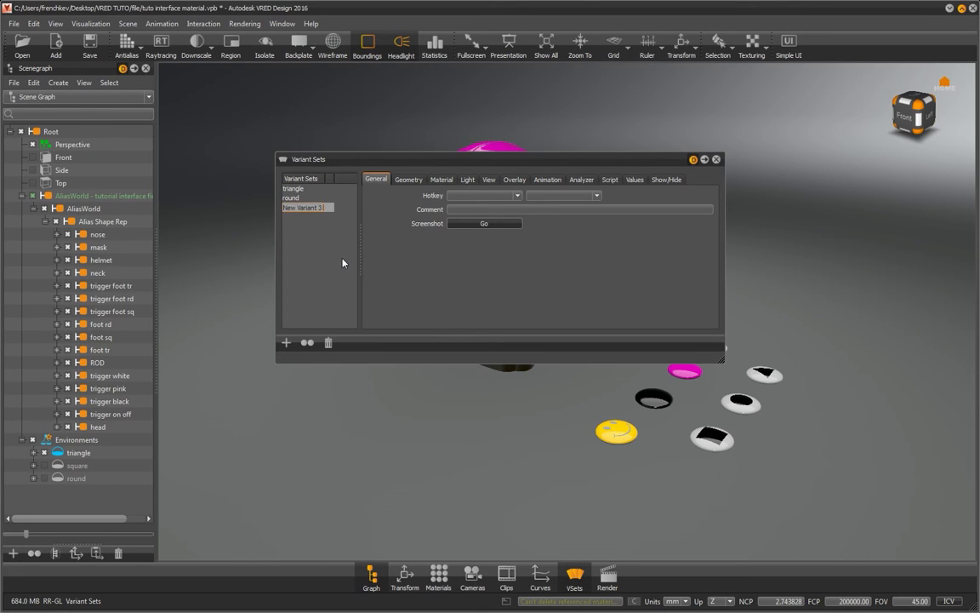
{"action": "type", "text": "square"}
{"action": "key", "text": "Return"}
{"action": "left_click", "coordinate": [343, 253]}
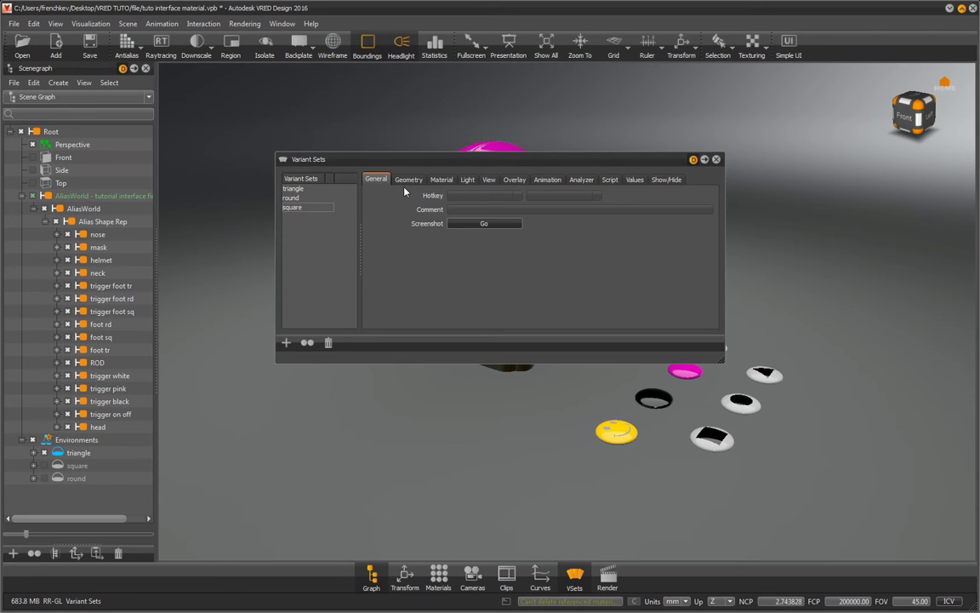
Step: Add the foot rd, foot sq and foot tr nodes to the geometry of the square variant set
{"action": "left_click", "coordinate": [406, 182]}
{"action": "left_click", "coordinate": [105, 326]}
{"action": "left_click", "coordinate": [105, 338], "text": "ctrl"}
{"action": "left_click", "coordinate": [105, 349], "text": "ctrl"}
{"action": "left_click_drag", "start_coordinate": [103, 326], "coordinate": [416, 275]}
{"action": "left_click", "coordinate": [293, 208]}
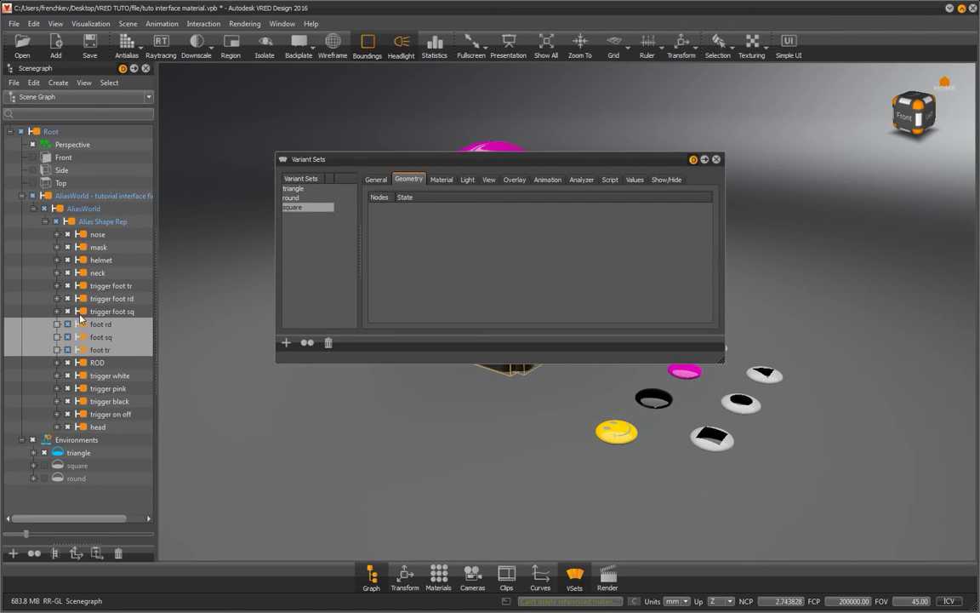
{"action": "left_click", "coordinate": [327, 254]}
{"action": "left_click", "coordinate": [308, 210]}
{"action": "left_click_drag", "start_coordinate": [436, 278], "coordinate": [436, 278]}
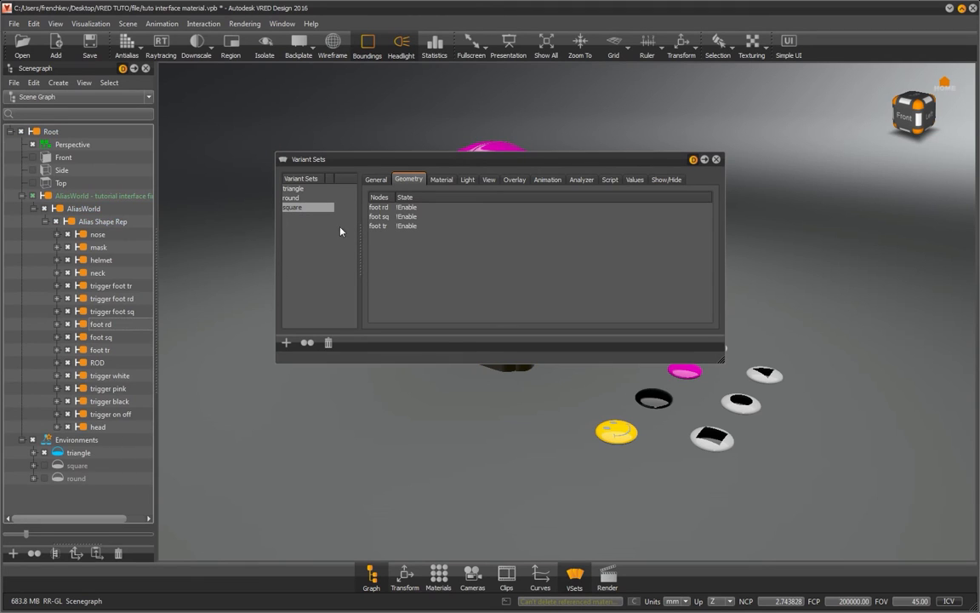
Step: Add the foot rd, foot sq and foot tr nodes to the geometry of the round variant set
{"action": "left_click", "coordinate": [298, 200]}
{"action": "left_click", "coordinate": [101, 324]}
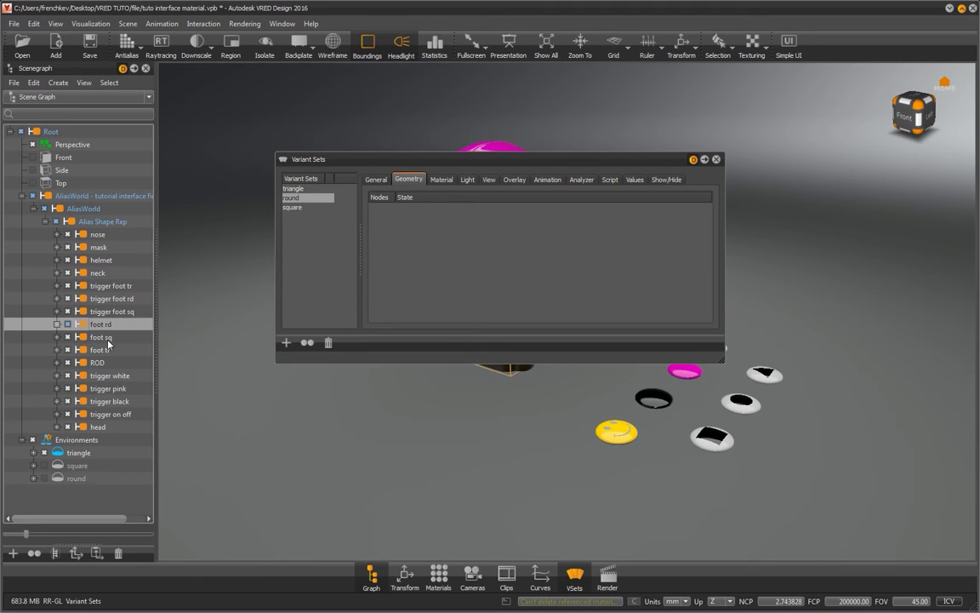
{"action": "left_click", "coordinate": [100, 350], "text": "shift"}
{"action": "left_click_drag", "start_coordinate": [100, 350], "coordinate": [440, 283]}
Step: Add the foot rd, foot sq and foot tr nodes to the geometry of the triangle variant set
{"action": "left_click", "coordinate": [300, 189]}
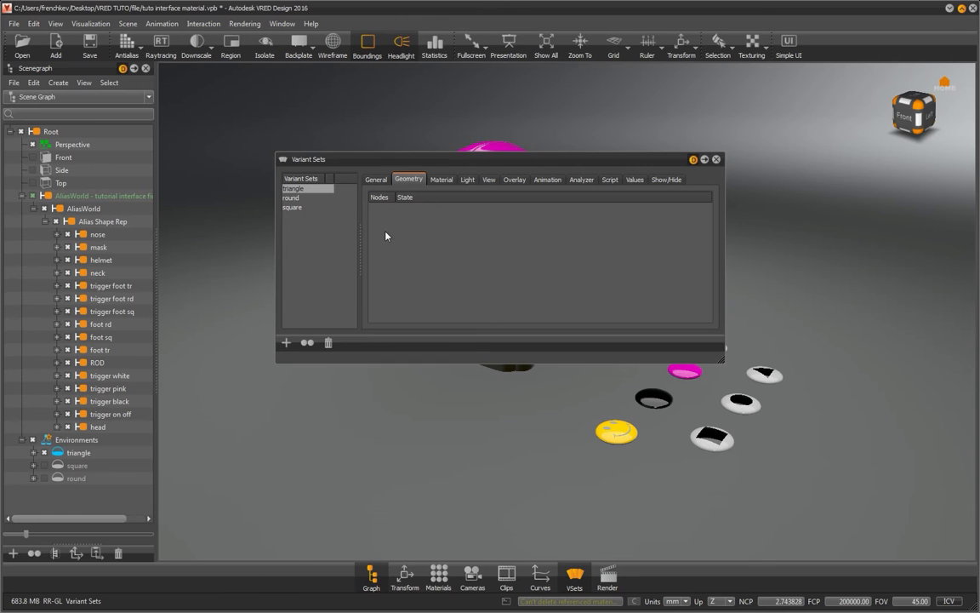
{"action": "left_click", "coordinate": [102, 324]}
{"action": "left_click", "coordinate": [101, 349], "text": "shift"}
{"action": "left_click_drag", "start_coordinate": [100, 338], "coordinate": [392, 253]}
Step: Set the state of foot rd and foot sq to !Disable in the triangle variant set
{"action": "left_click", "coordinate": [320, 190]}
{"action": "double_click", "coordinate": [401, 208]}
{"action": "left_click", "coordinate": [417, 211]}
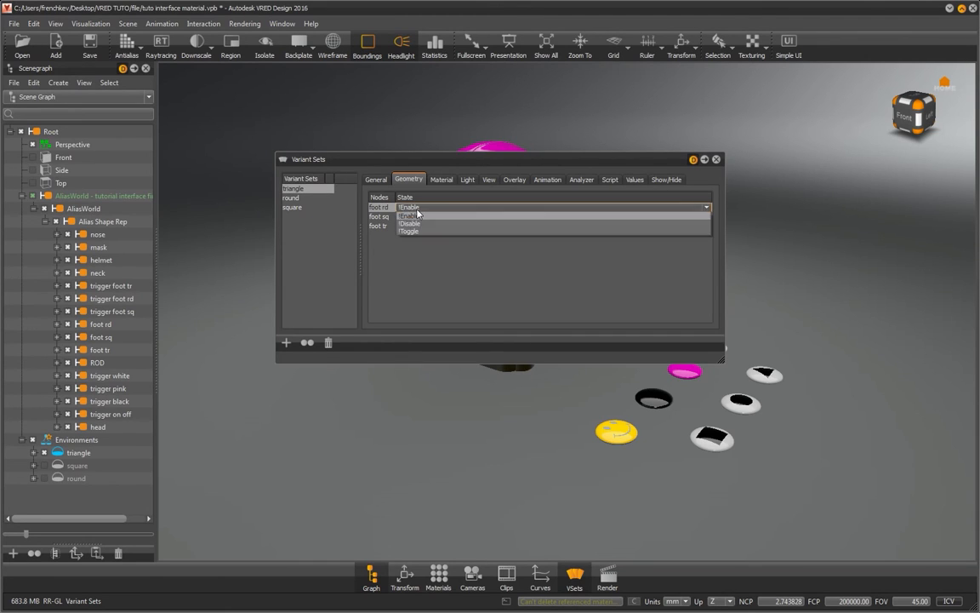
{"action": "left_click", "coordinate": [425, 221]}
{"action": "double_click", "coordinate": [407, 216]}
{"action": "left_click", "coordinate": [421, 216]}
{"action": "left_click", "coordinate": [423, 232]}
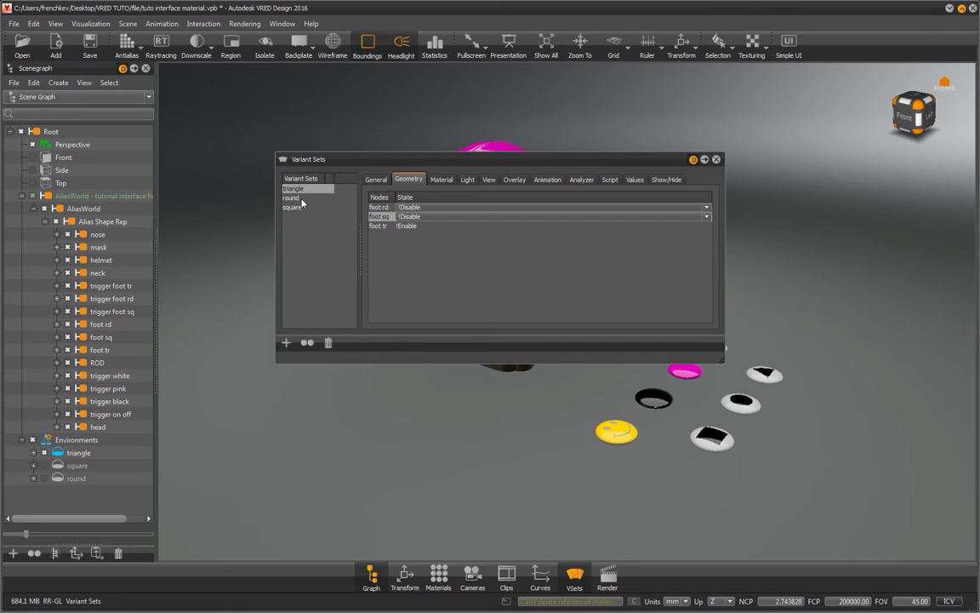
Step: Set the state of foot sq and foot tr to !Disable in the round variant set
{"action": "left_click", "coordinate": [298, 197]}
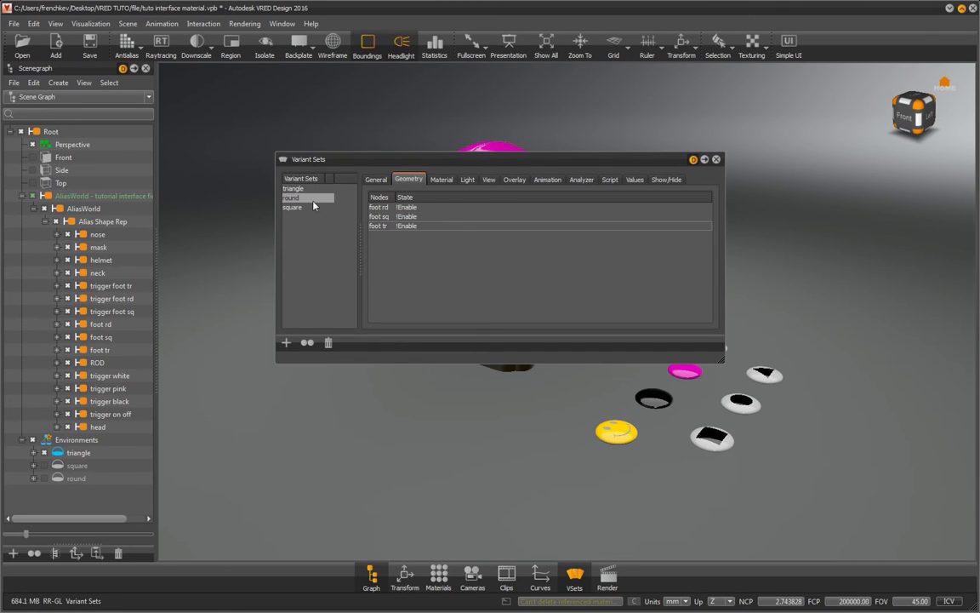
{"action": "double_click", "coordinate": [408, 226]}
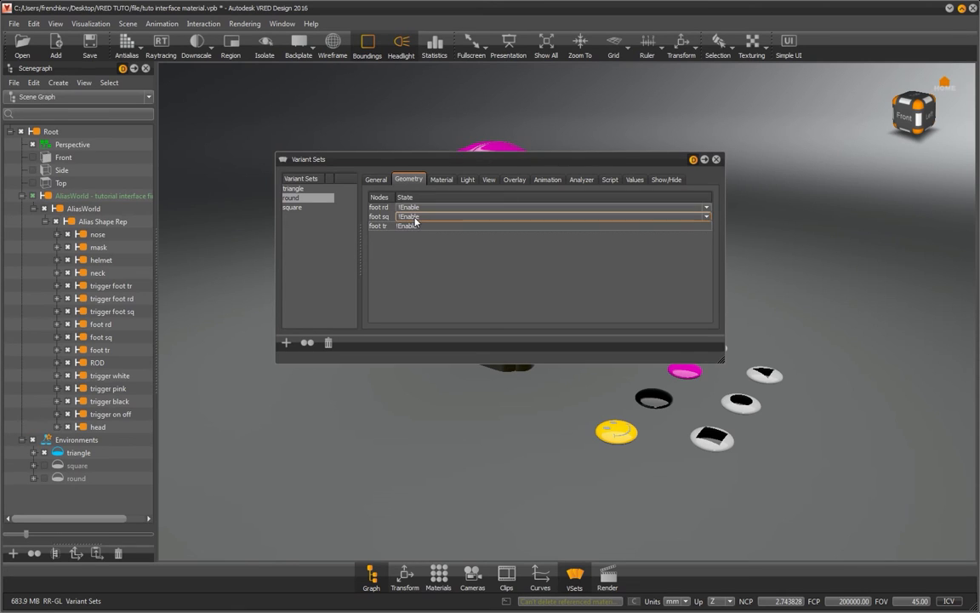
{"action": "left_click", "coordinate": [422, 225]}
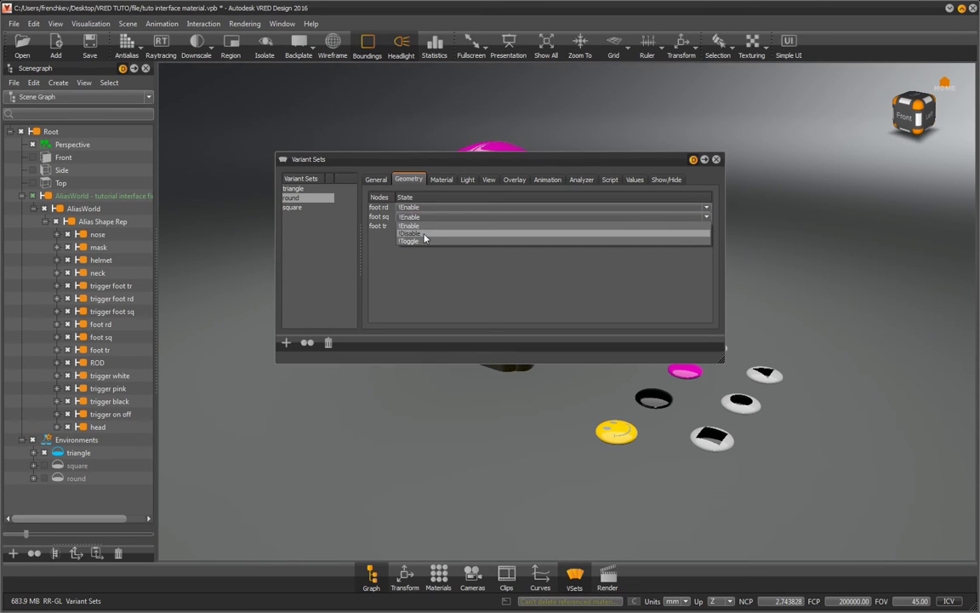
{"action": "left_click", "coordinate": [424, 235]}
{"action": "double_click", "coordinate": [417, 226]}
{"action": "left_click", "coordinate": [419, 227]}
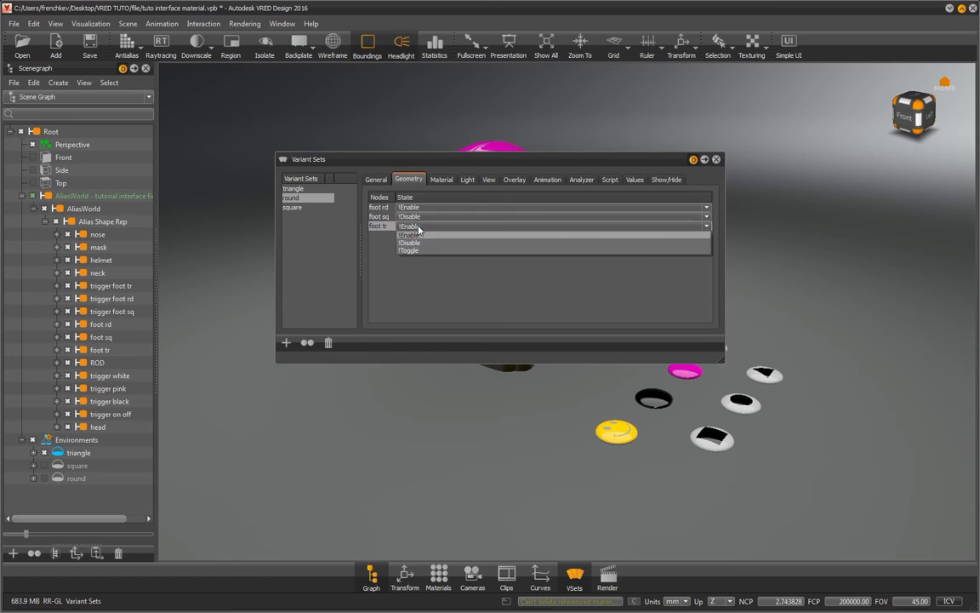
{"action": "left_click", "coordinate": [424, 243]}
Step: Set the state of foot rd and foot tr to !Disable in the square variant set
{"action": "left_click", "coordinate": [306, 208]}
{"action": "double_click", "coordinate": [411, 209]}
{"action": "left_click", "coordinate": [410, 208]}
{"action": "left_click", "coordinate": [416, 224]}
{"action": "double_click", "coordinate": [417, 217]}
{"action": "left_click", "coordinate": [418, 217]}
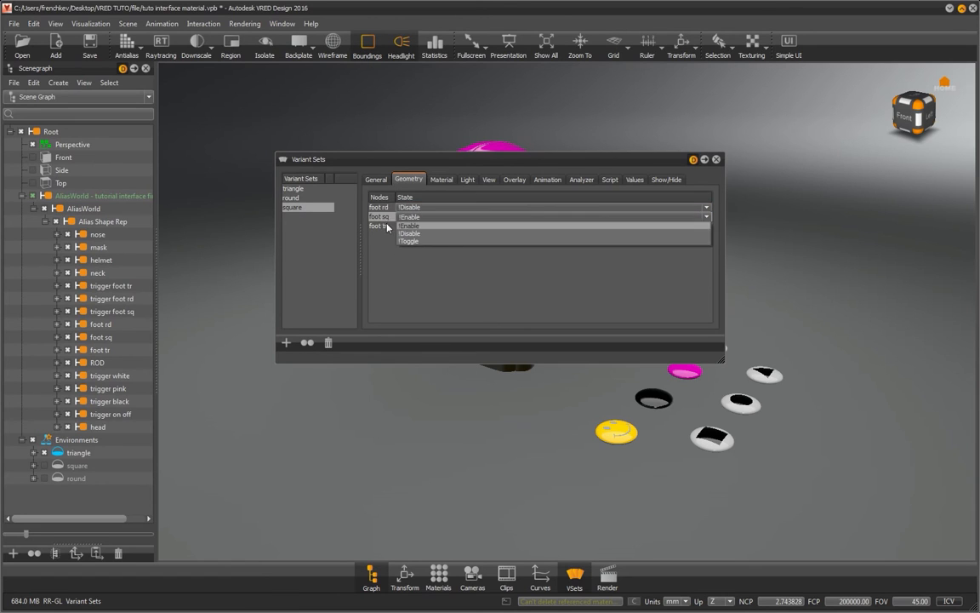
{"action": "left_click", "coordinate": [388, 226]}
{"action": "double_click", "coordinate": [427, 226]}
{"action": "left_click", "coordinate": [453, 242]}
Step: Uncover the helmet and go through the square, round and triangle variant sets to check the foot shapes
{"action": "left_click_drag", "start_coordinate": [423, 161], "coordinate": [658, 55]}
{"action": "left_click", "coordinate": [536, 124]}
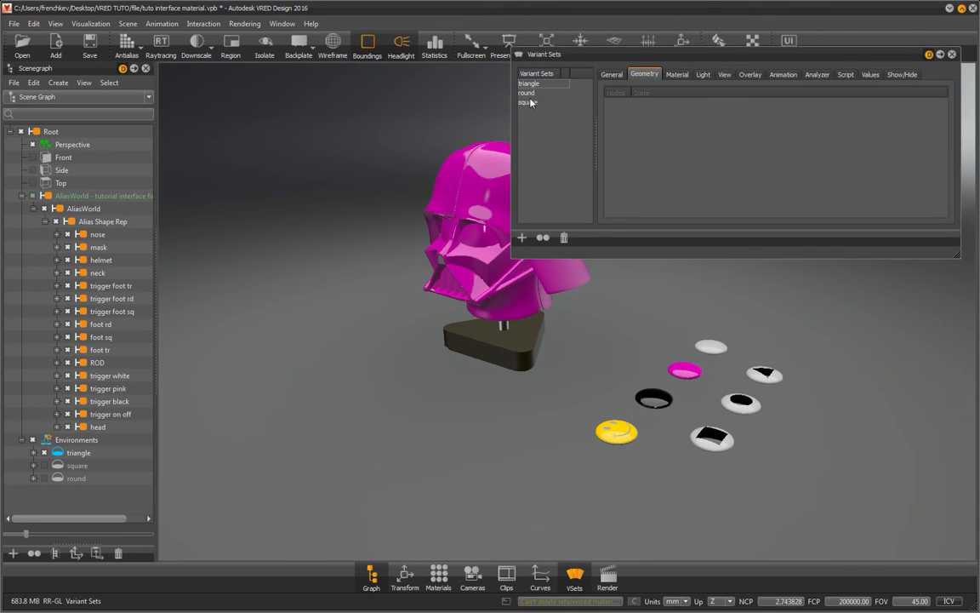
{"action": "left_click", "coordinate": [529, 102]}
{"action": "left_click", "coordinate": [528, 93]}
{"action": "left_click", "coordinate": [528, 84]}
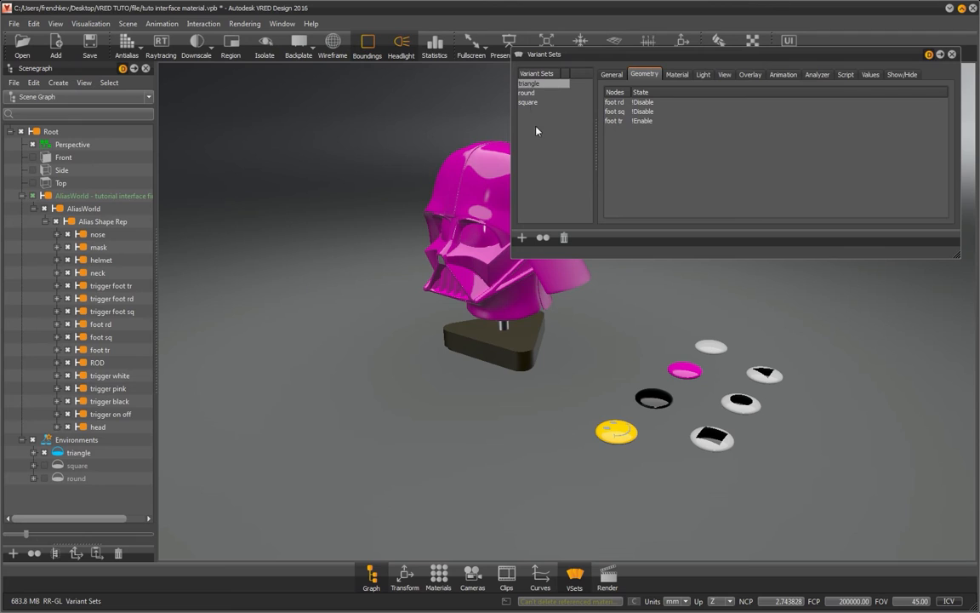
{"action": "left_click", "coordinate": [529, 102]}
{"action": "left_click", "coordinate": [529, 93]}
{"action": "left_click", "coordinate": [529, 83]}
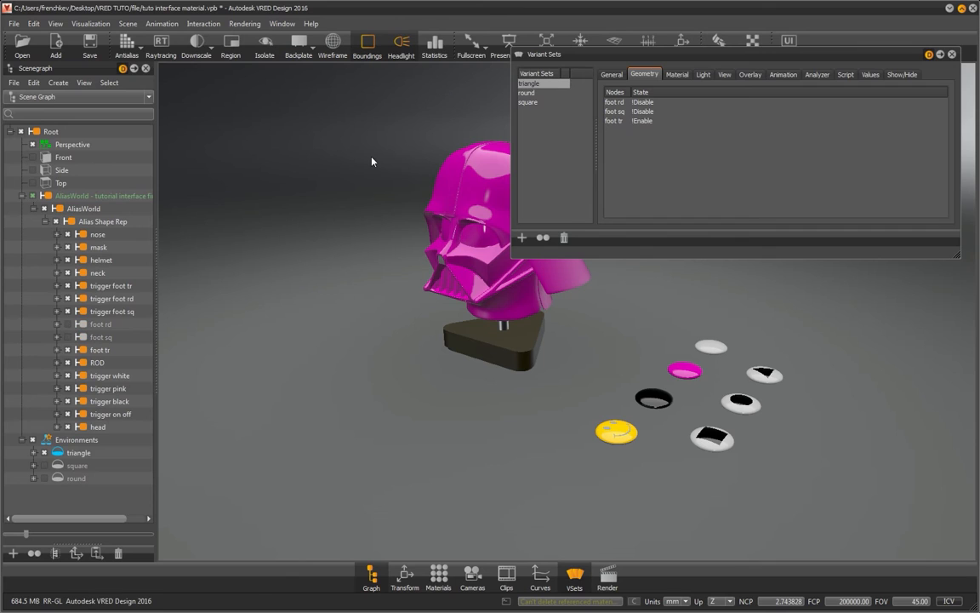
Step: Open the touch sensor editor and create sensors for trigger foot sq, trigger foot rd and trigger foot tr
{"action": "left_click", "coordinate": [205, 25]}
{"action": "left_click", "coordinate": [219, 90]}
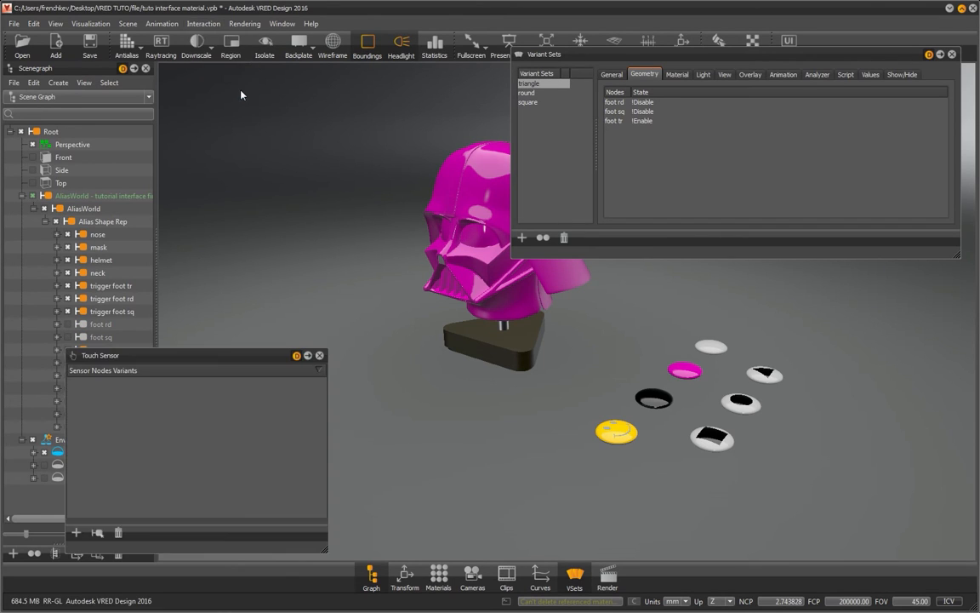
{"action": "left_click_drag", "start_coordinate": [222, 356], "coordinate": [321, 346]}
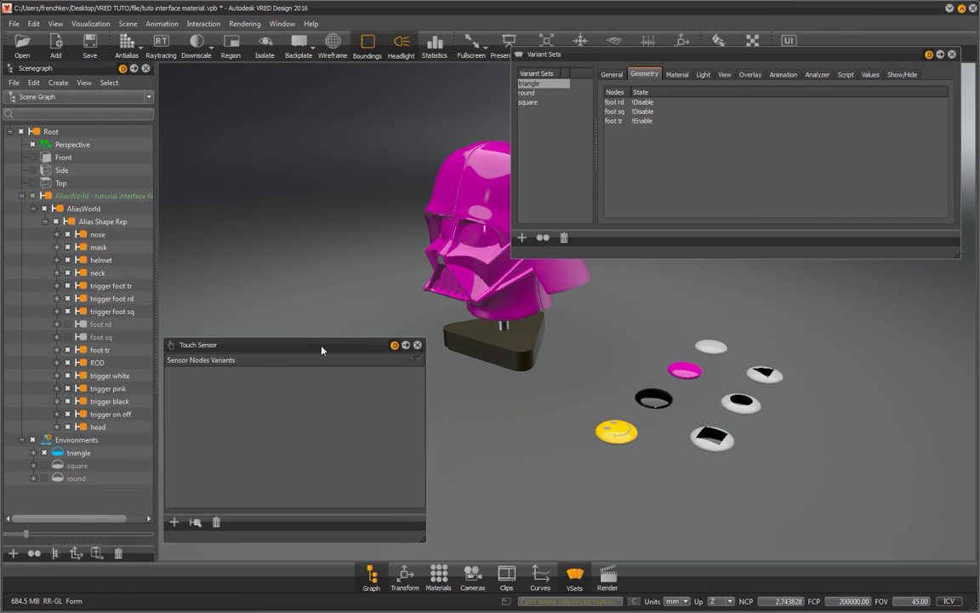
{"action": "left_click_drag", "start_coordinate": [109, 311], "coordinate": [197, 396]}
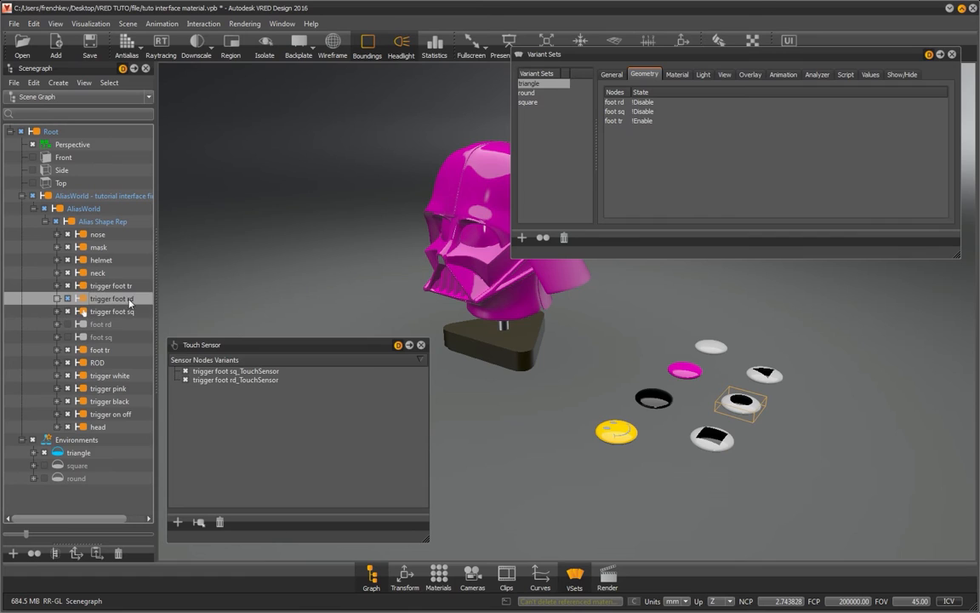
{"action": "left_click_drag", "start_coordinate": [118, 285], "coordinate": [203, 407]}
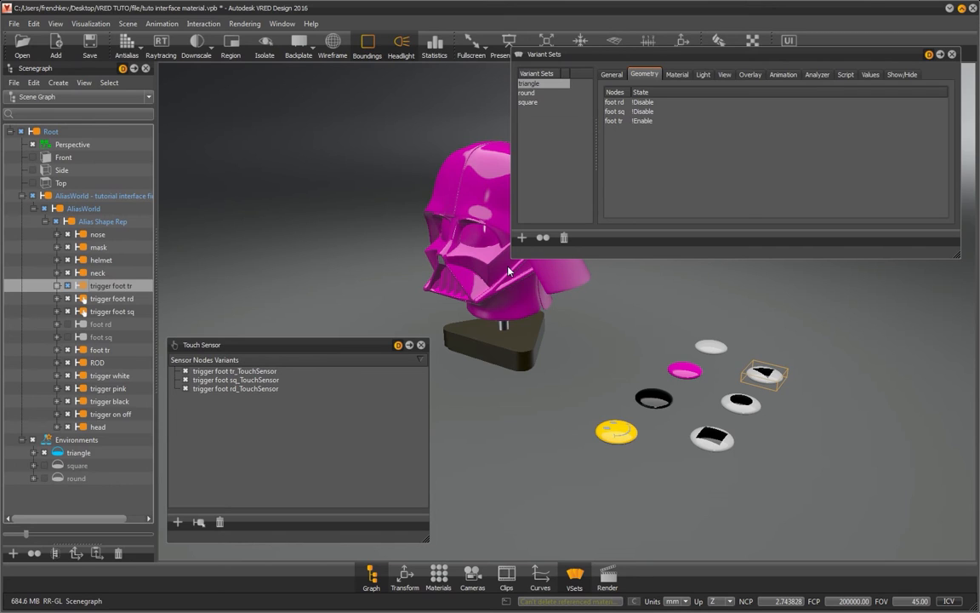
Step: Assign the triangle, round and square variant sets to the matching foot trigger touch sensors
{"action": "left_click_drag", "start_coordinate": [533, 85], "coordinate": [230, 372]}
{"action": "left_click_drag", "start_coordinate": [522, 92], "coordinate": [255, 397]}
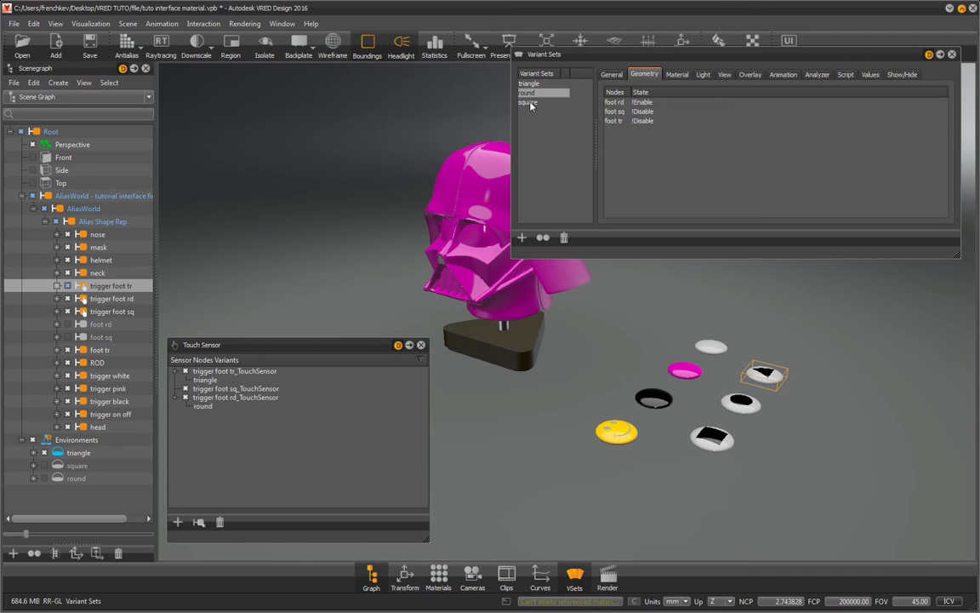
{"action": "left_click_drag", "start_coordinate": [529, 105], "coordinate": [257, 392]}
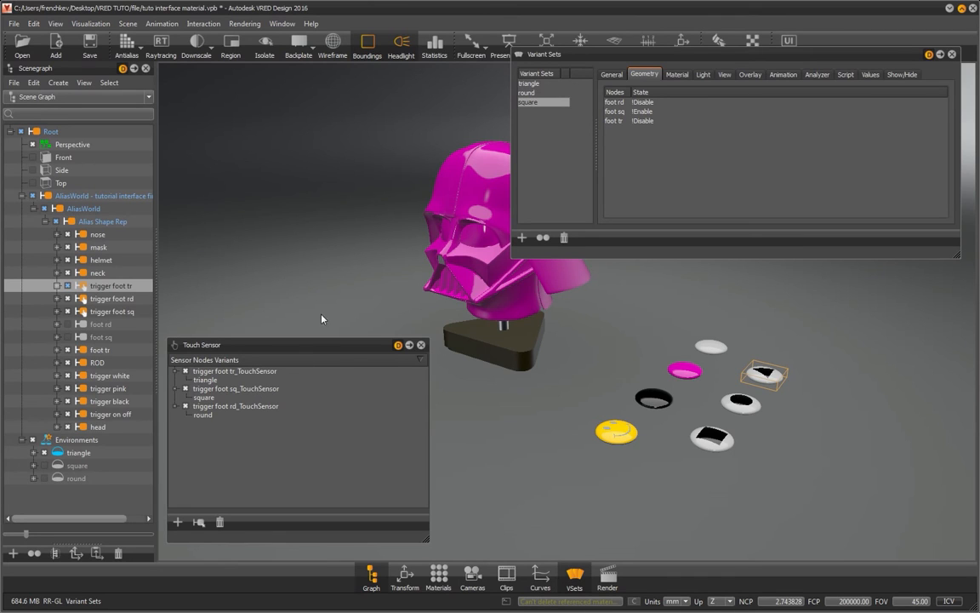
Step: Test the square, triangle and round foot triggers in the scene to check that the helmet's foot switches
{"action": "left_click", "coordinate": [714, 436]}
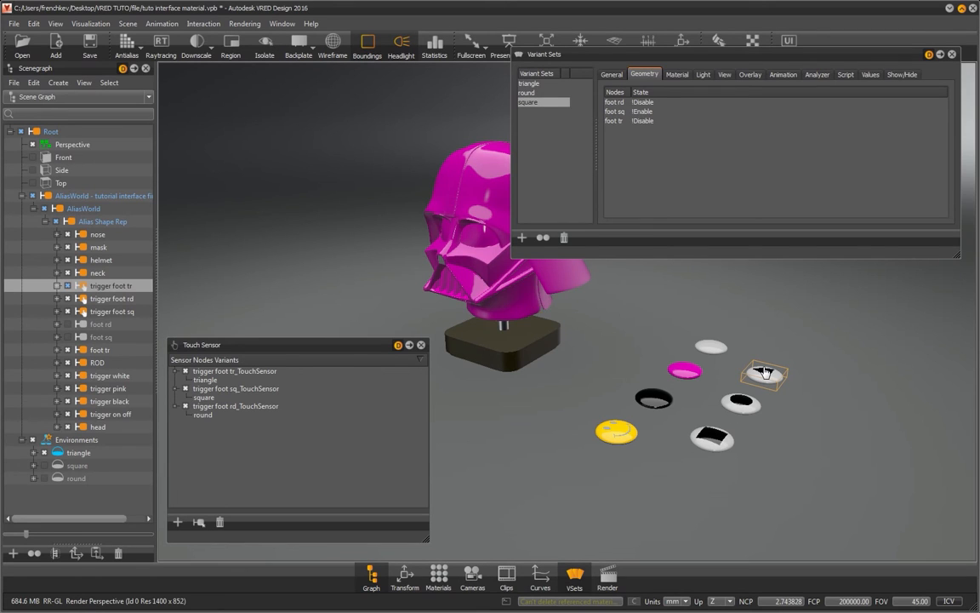
{"action": "left_click", "coordinate": [766, 372]}
{"action": "left_click", "coordinate": [746, 409]}
{"action": "left_click", "coordinate": [703, 437]}
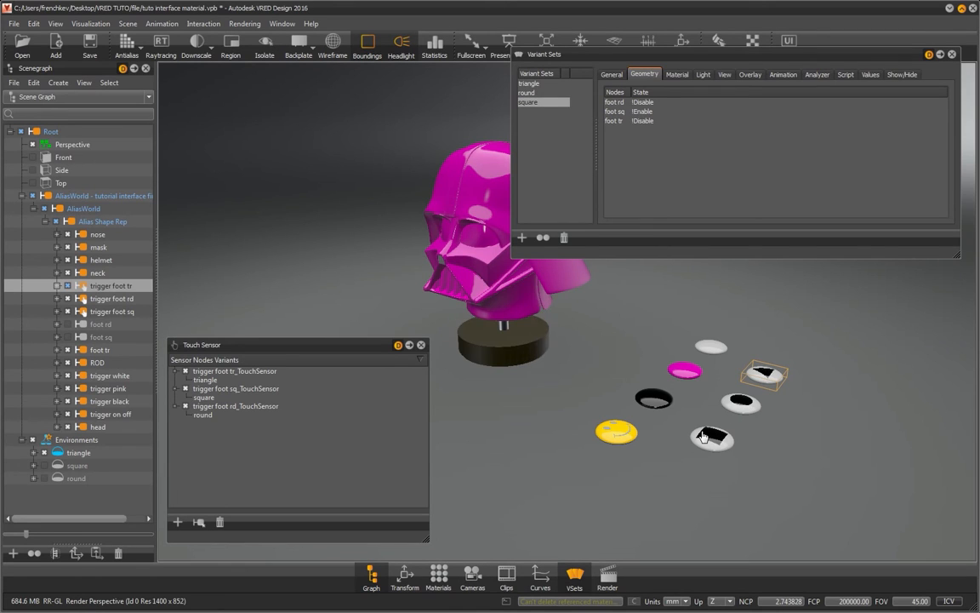
{"action": "left_click", "coordinate": [702, 436]}
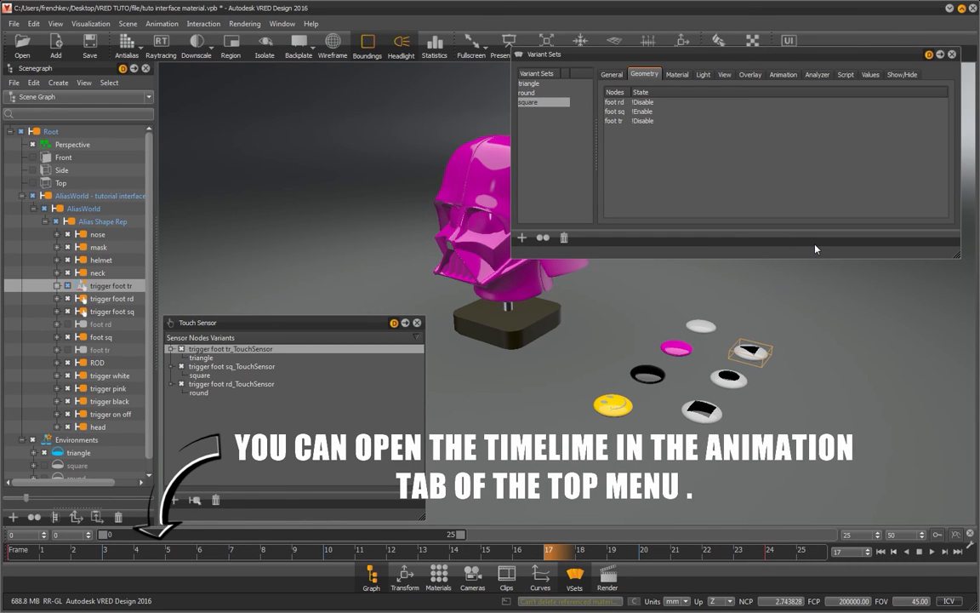
Step: Open the transform settings and move the rotation pivots of the triangle, round and square foot triggers to their object centers
{"action": "left_click", "coordinate": [405, 577]}
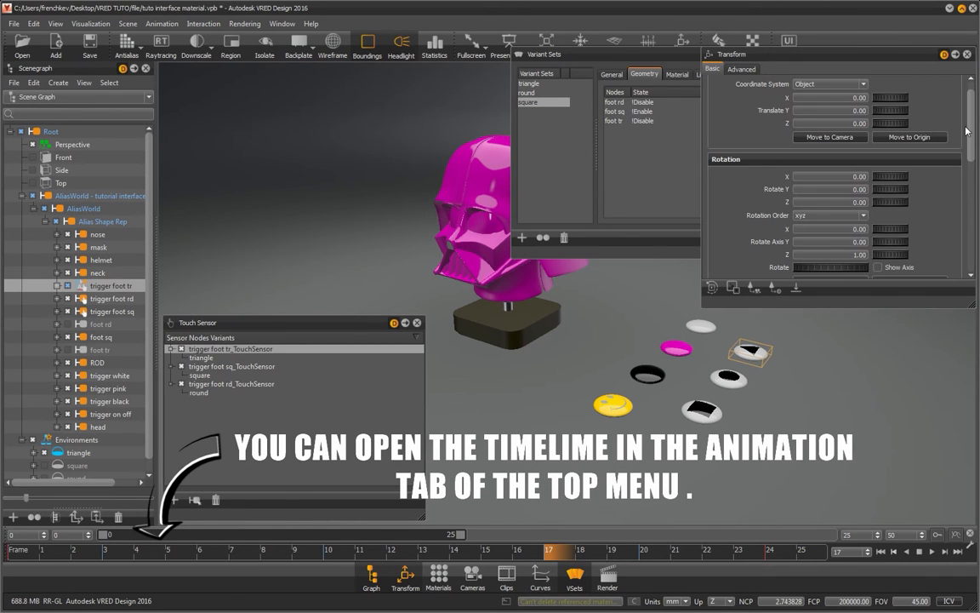
{"action": "left_click_drag", "start_coordinate": [972, 132], "coordinate": [961, 221]}
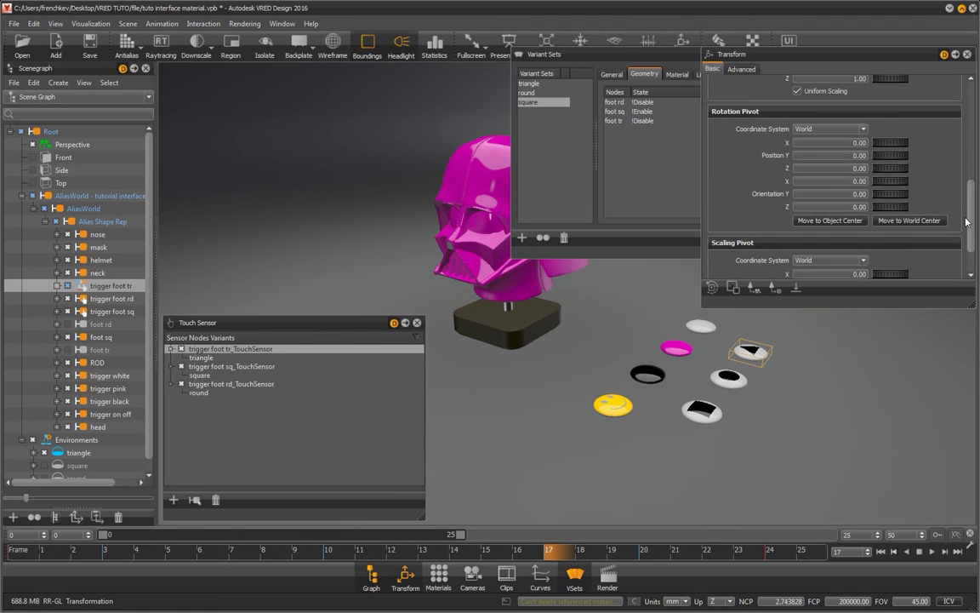
{"action": "left_click", "coordinate": [830, 224]}
{"action": "left_click", "coordinate": [117, 298]}
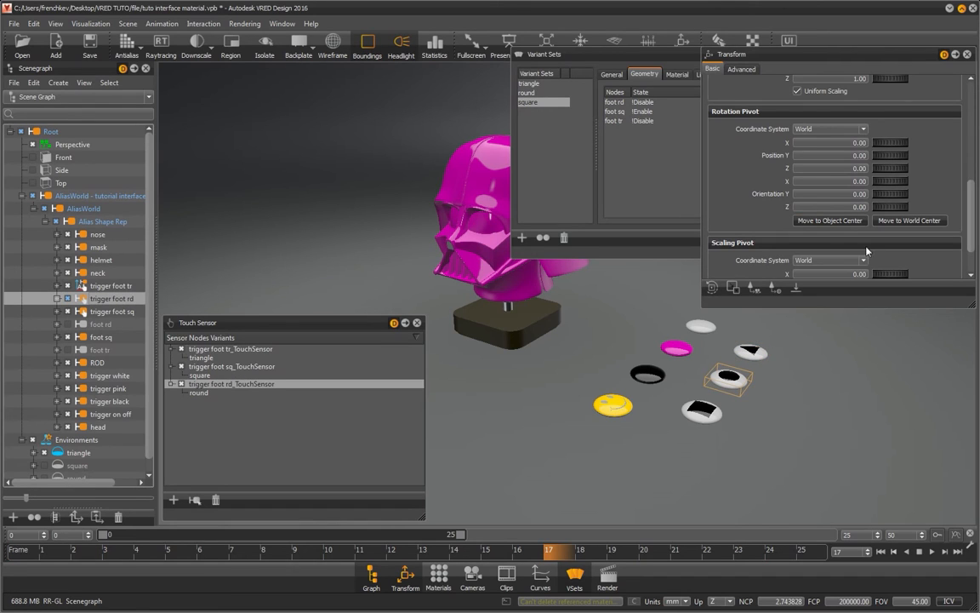
{"action": "left_click", "coordinate": [111, 311]}
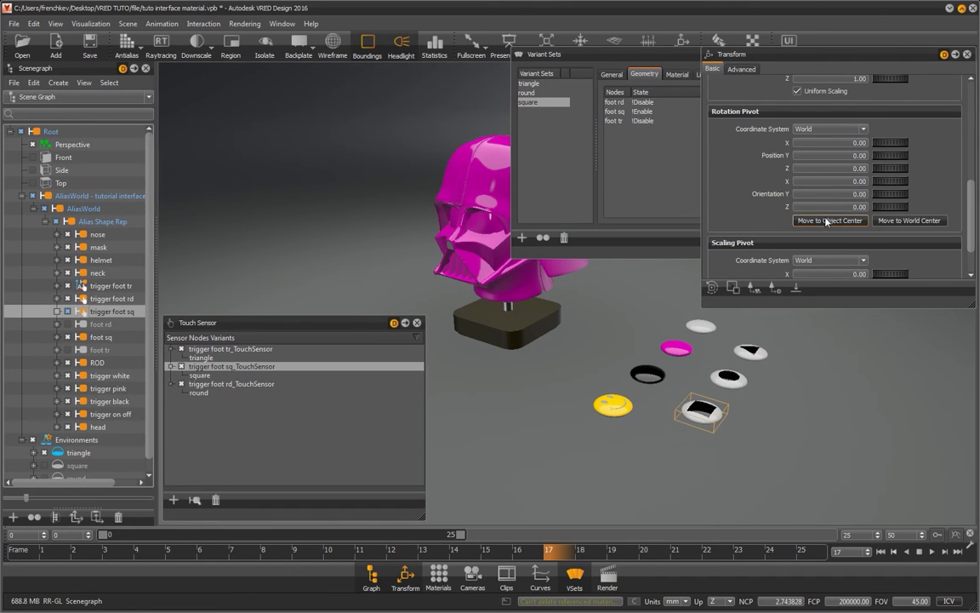
{"action": "left_click", "coordinate": [826, 222]}
Step: Move the rotation pivots of the white, pink, black and on off triggers to their object centers, and close the transform settings
{"action": "left_click", "coordinate": [110, 376]}
{"action": "left_click", "coordinate": [827, 221]}
{"action": "left_click", "coordinate": [124, 389]}
{"action": "left_click", "coordinate": [827, 221]}
{"action": "left_click", "coordinate": [113, 401]}
{"action": "left_click", "coordinate": [111, 414]}
{"action": "left_click", "coordinate": [829, 221]}
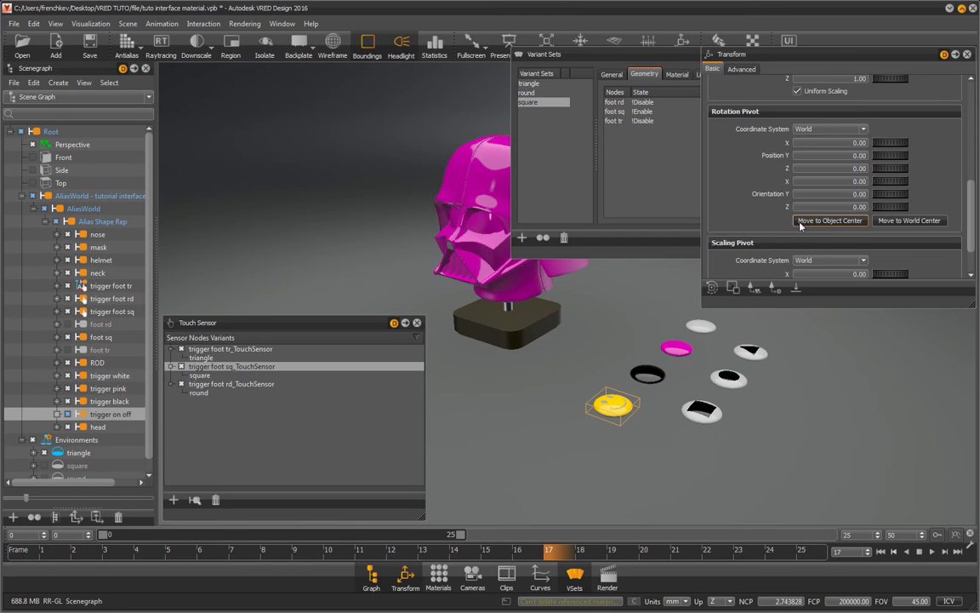
{"action": "left_click", "coordinate": [966, 53]}
Step: Select trigger foot tr in the scene and open the Clip Maker
{"action": "left_click", "coordinate": [749, 351]}
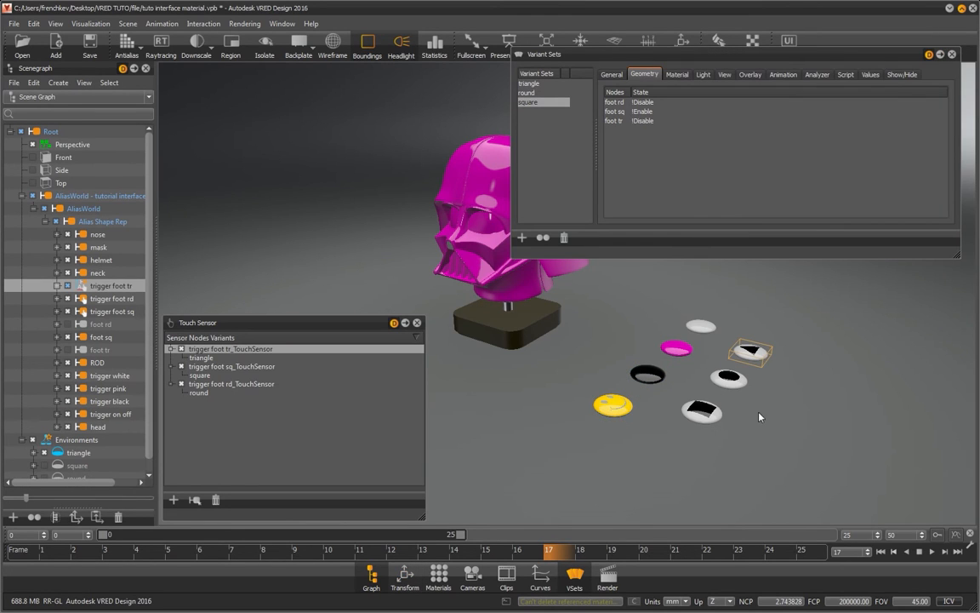
{"action": "left_click", "coordinate": [163, 24]}
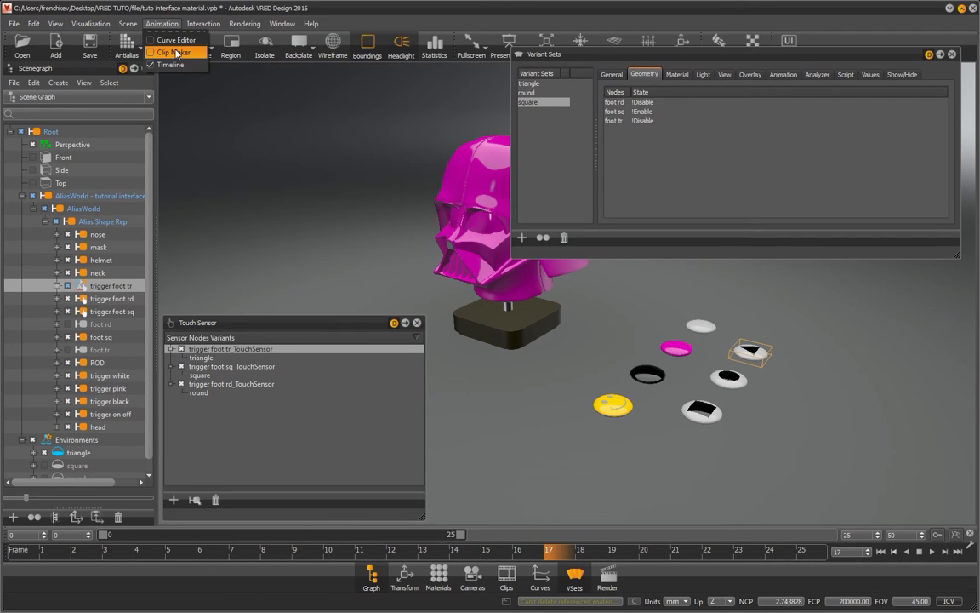
{"action": "left_click", "coordinate": [174, 52]}
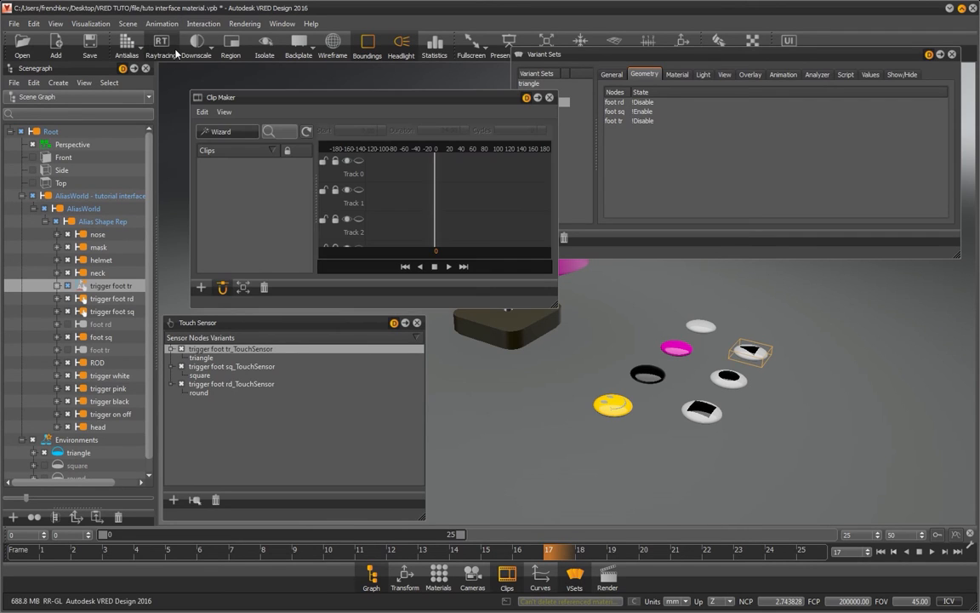
Step: Create a 1-second linear object animation for trigger foot tr with the Animation Wizard, capturing its start and end states
{"action": "left_click", "coordinate": [224, 135]}
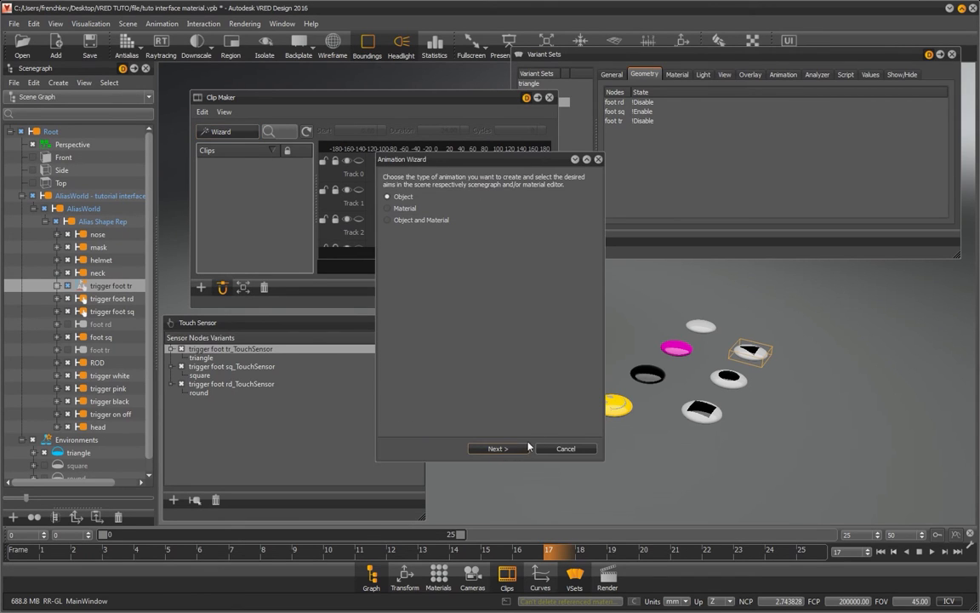
{"action": "left_click", "coordinate": [498, 449]}
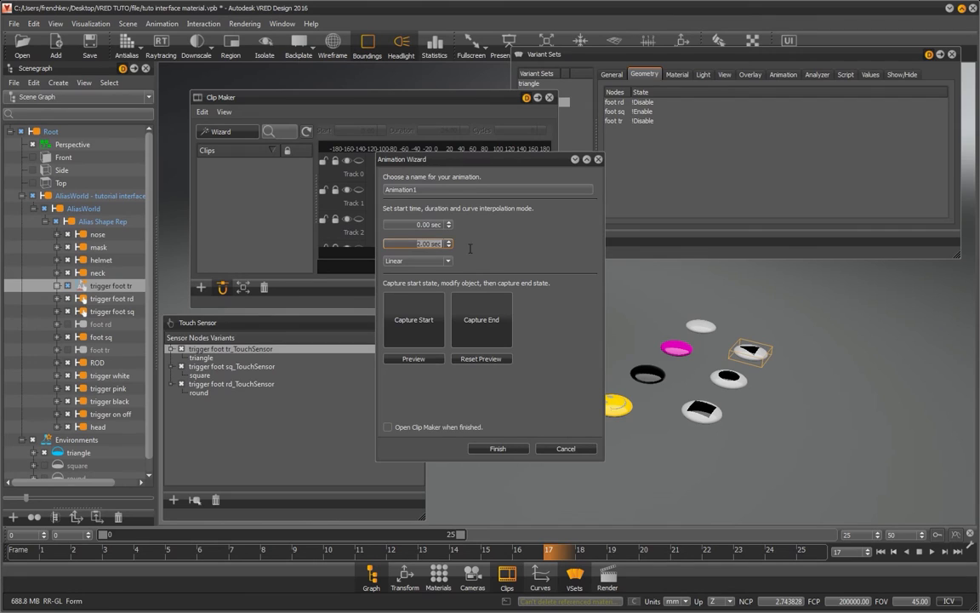
{"action": "type", "text": "1"}
{"action": "key", "text": "Return"}
{"action": "left_click", "coordinate": [424, 319]}
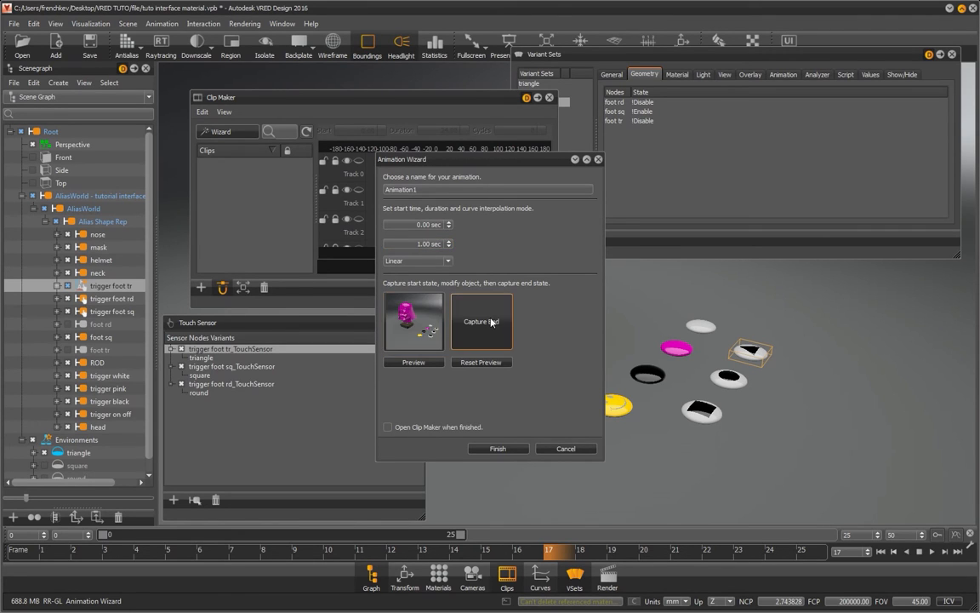
{"action": "left_click", "coordinate": [476, 320]}
{"action": "left_click", "coordinate": [498, 449]}
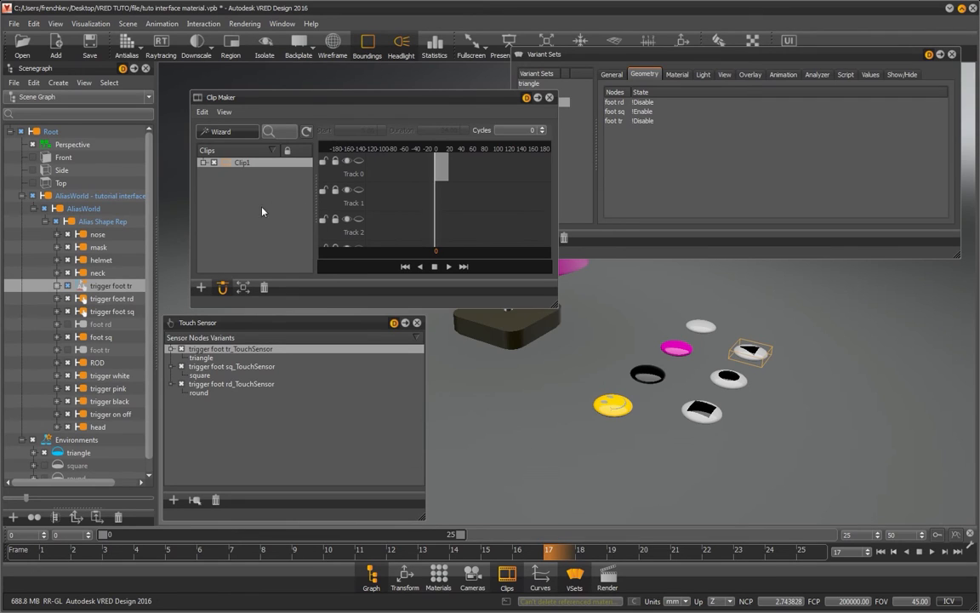
Step: Expand the new clip and display its trigger foot tr translation.Z curve in the Curve Editor
{"action": "left_click", "coordinate": [204, 164]}
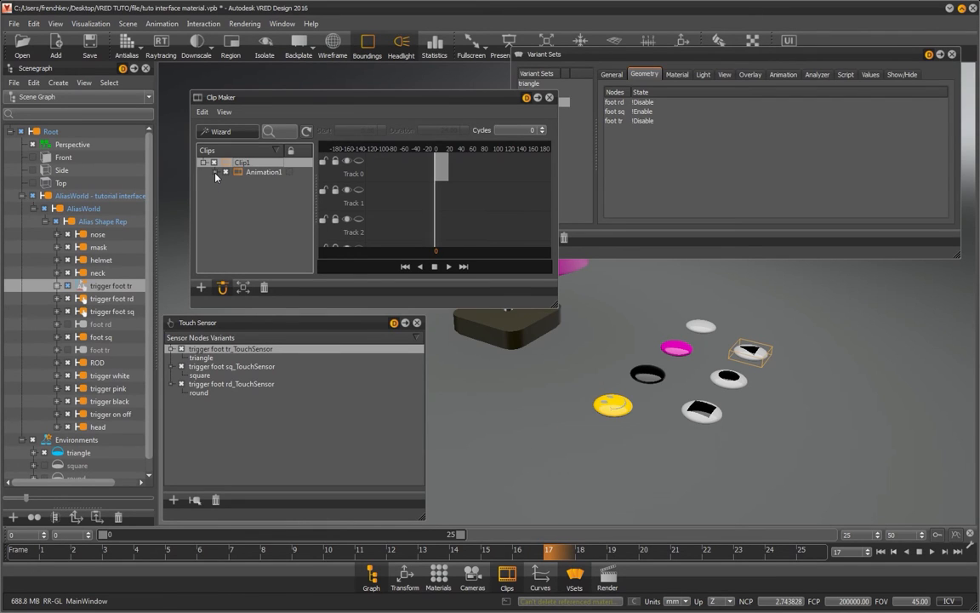
{"action": "left_click", "coordinate": [215, 173]}
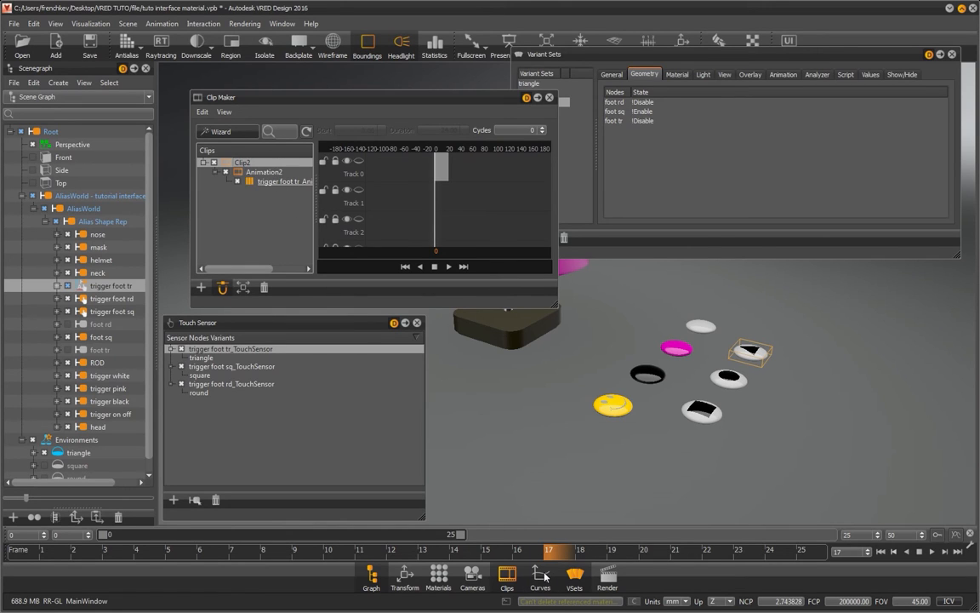
{"action": "left_click", "coordinate": [545, 577]}
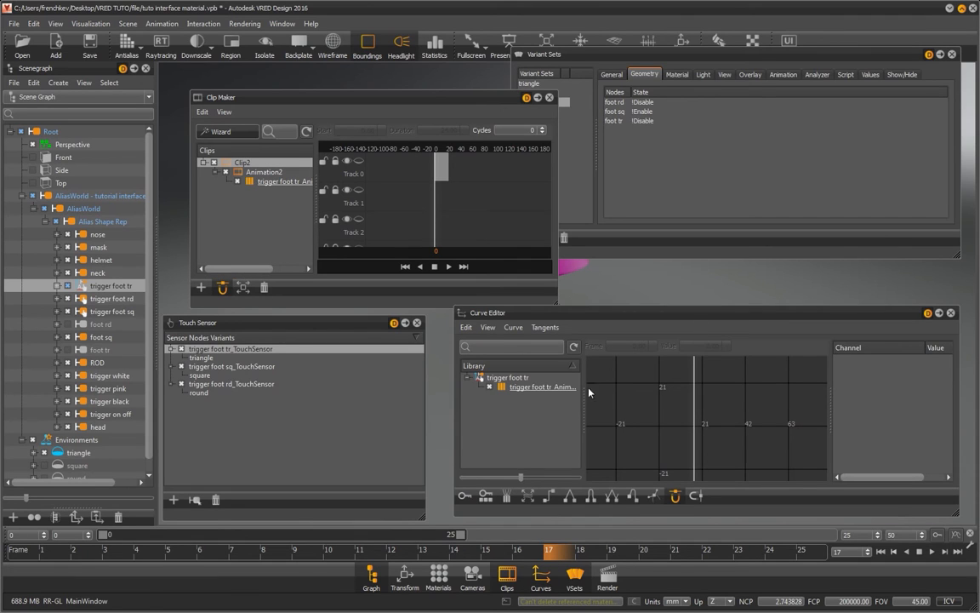
{"action": "left_click", "coordinate": [524, 388]}
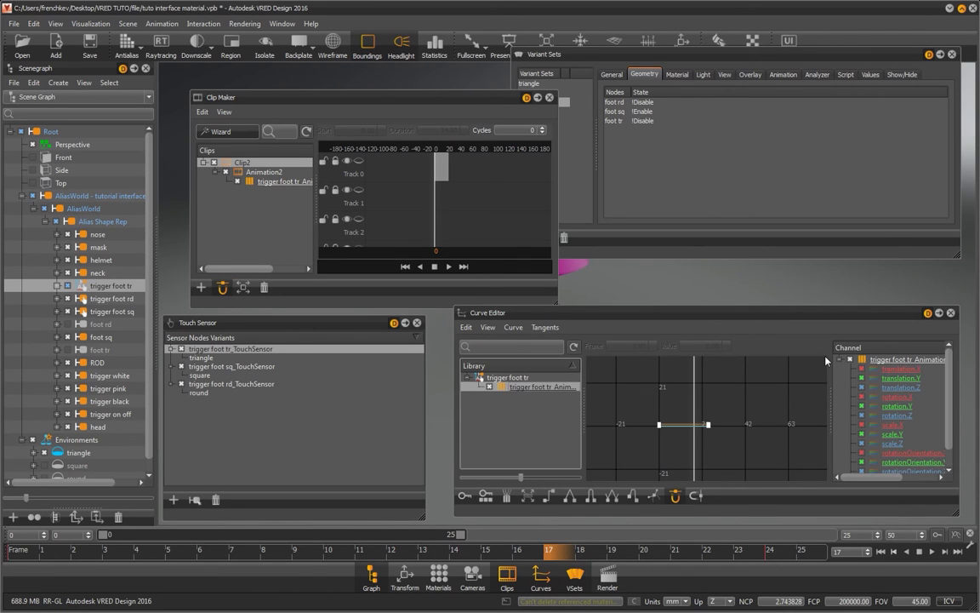
{"action": "left_click", "coordinate": [908, 390]}
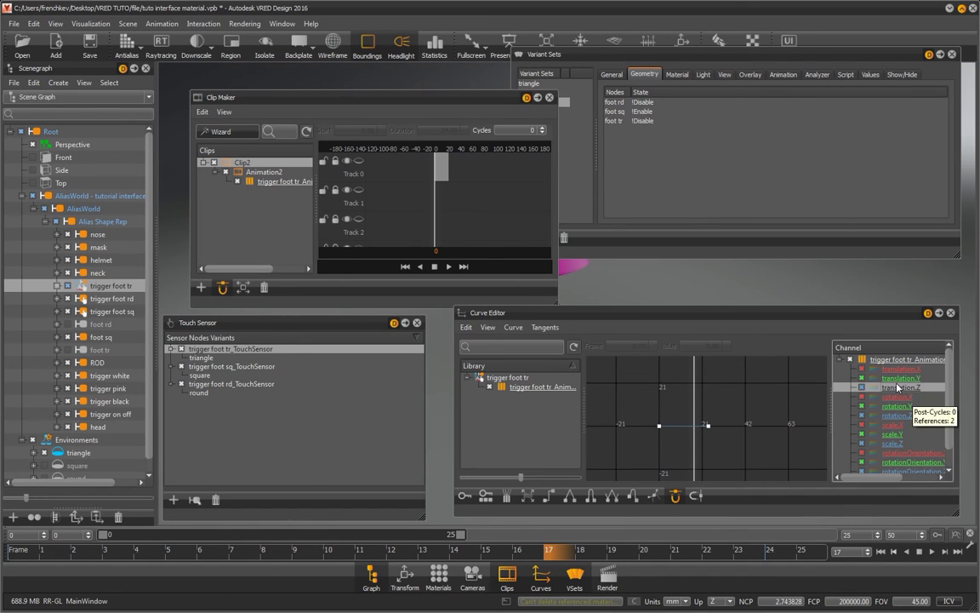
Step: Key the translation.Z channel of trigger foot tr at frames 3, 10 and 17
{"action": "left_click", "coordinate": [109, 553]}
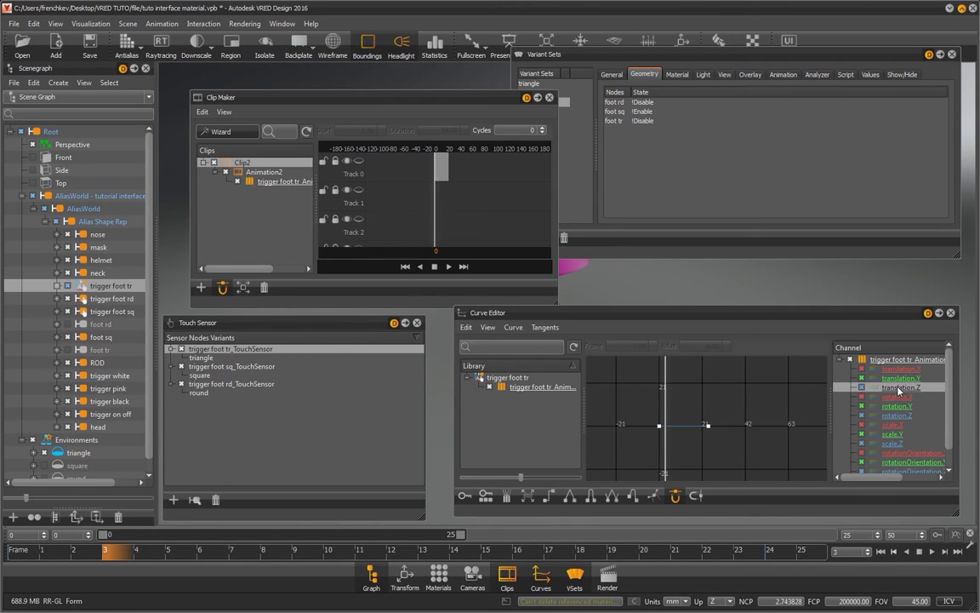
{"action": "right_click", "coordinate": [899, 390]}
{"action": "left_click", "coordinate": [909, 416]}
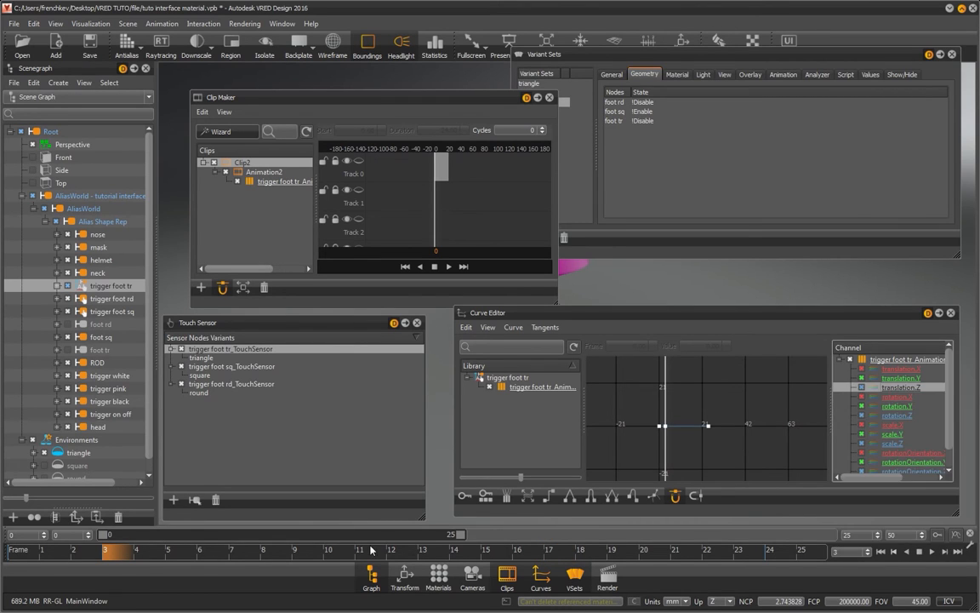
{"action": "left_click", "coordinate": [328, 550]}
{"action": "right_click", "coordinate": [913, 391]}
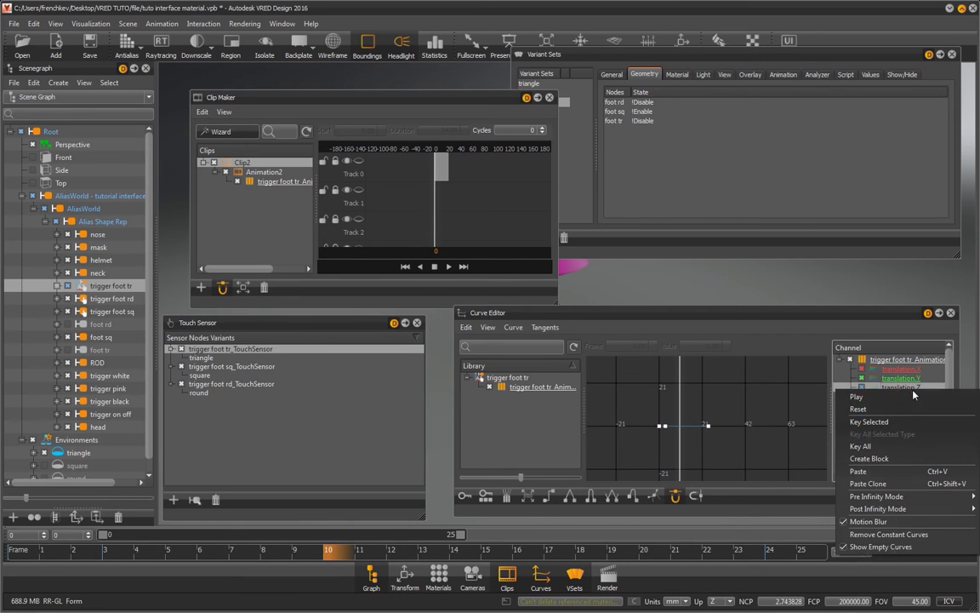
{"action": "left_click", "coordinate": [909, 422]}
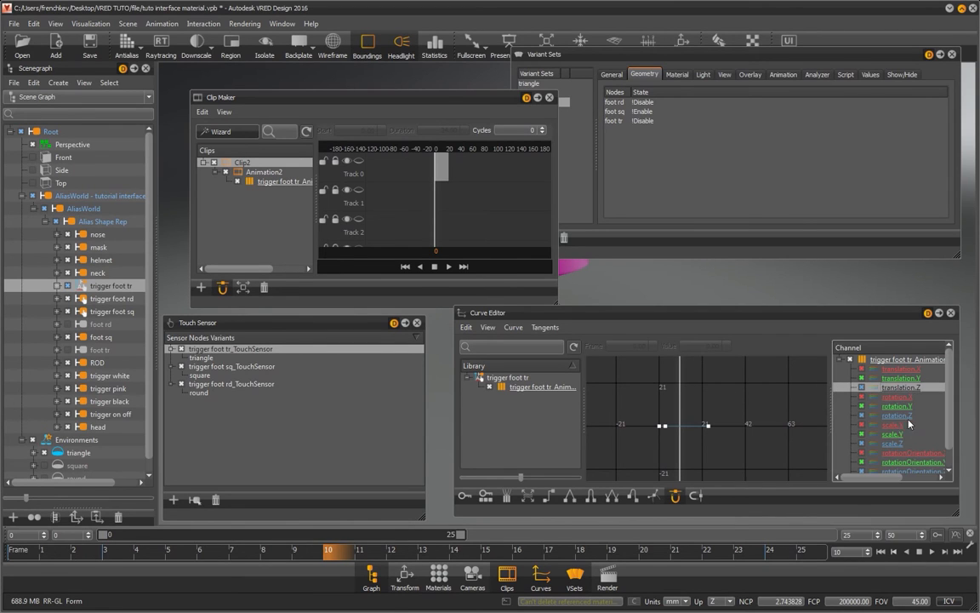
{"action": "left_click", "coordinate": [548, 550]}
{"action": "right_click", "coordinate": [919, 391]}
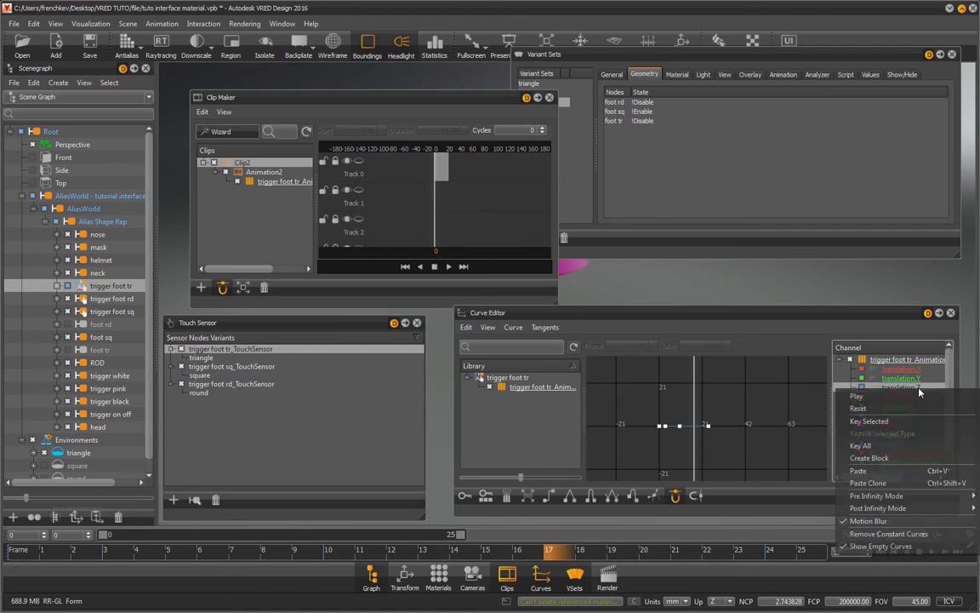
{"action": "left_click", "coordinate": [869, 421]}
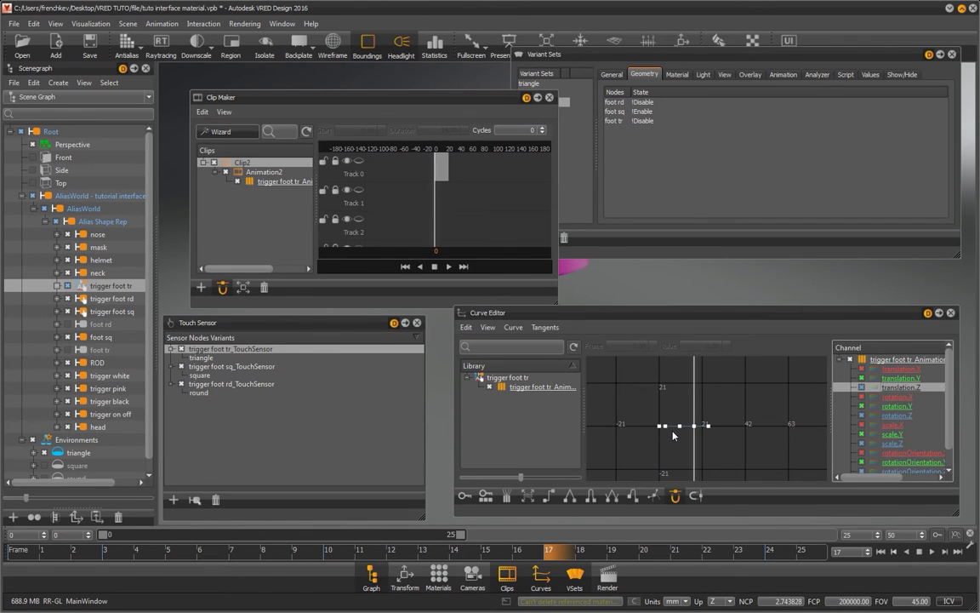
Step: Set the translation.Z keys to -10 at frame 3, 50 at frame 10 and -10 at frame 17
{"action": "scroll", "coordinate": [668, 426], "scroll_direction": "up", "scroll_amount": 3}
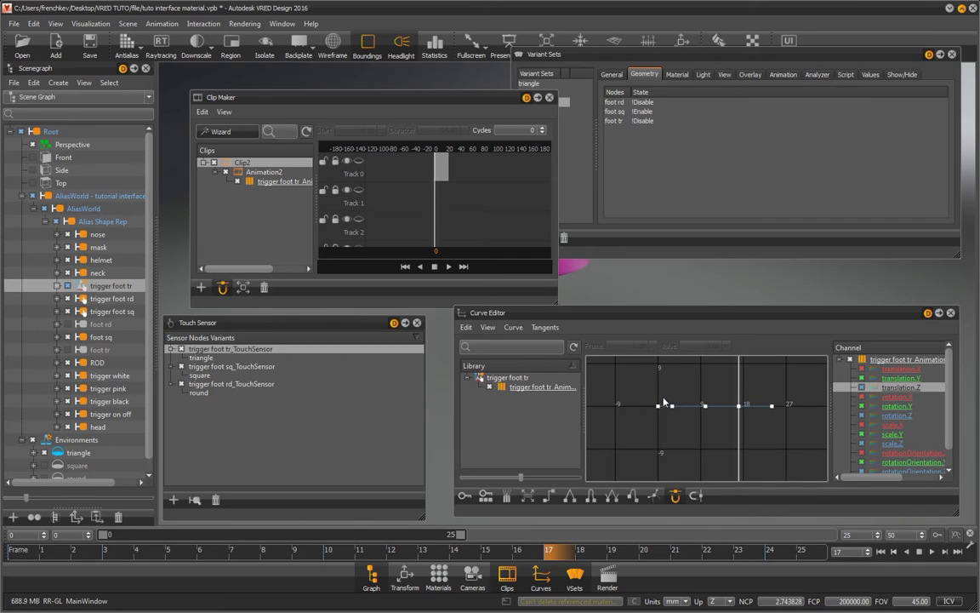
{"action": "left_click_drag", "start_coordinate": [665, 396], "coordinate": [687, 420]}
{"action": "double_click", "coordinate": [699, 346]}
{"action": "type", "text": "-10"}
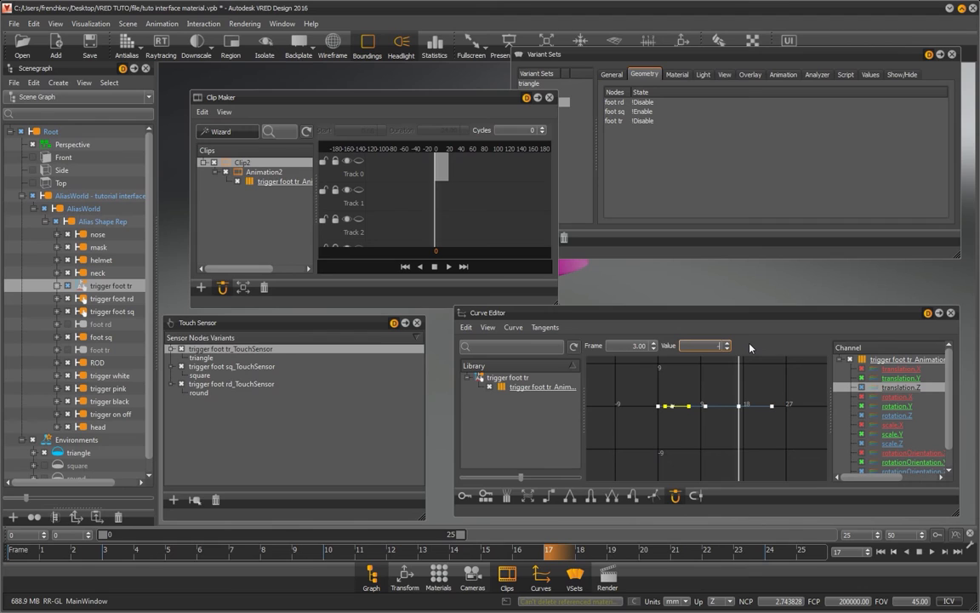
{"action": "key", "text": "Return"}
{"action": "left_click_drag", "start_coordinate": [693, 385], "coordinate": [729, 417]}
{"action": "double_click", "coordinate": [708, 345]}
{"action": "type", "text": "50"}
{"action": "key", "text": "Return"}
{"action": "left_click_drag", "start_coordinate": [753, 428], "coordinate": [753, 427]}
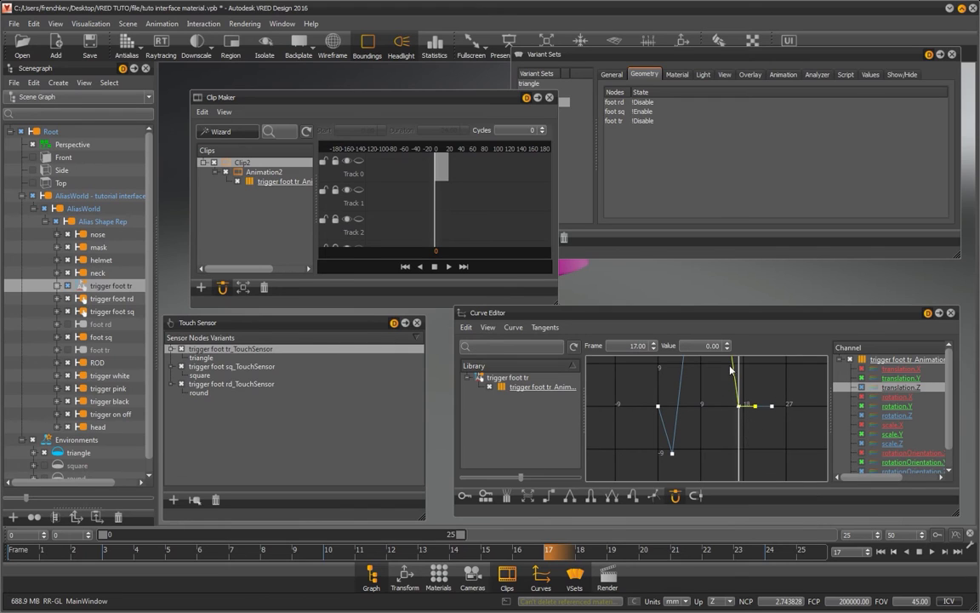
{"action": "type", "text": "-10"}
{"action": "key", "text": "Return"}
Step: Select all translation.Z keys and flatten their tangents to smooth the curve
{"action": "middle_click_drag", "start_coordinate": [748, 400], "coordinate": [765, 417]}
{"action": "scroll", "coordinate": [765, 416], "scroll_direction": "down", "scroll_amount": 4}
{"action": "left_click_drag", "start_coordinate": [689, 368], "coordinate": [773, 473]}
{"action": "scroll", "coordinate": [684, 406], "scroll_direction": "up", "scroll_amount": 4}
{"action": "middle_click_drag", "start_coordinate": [740, 408], "coordinate": [707, 420]}
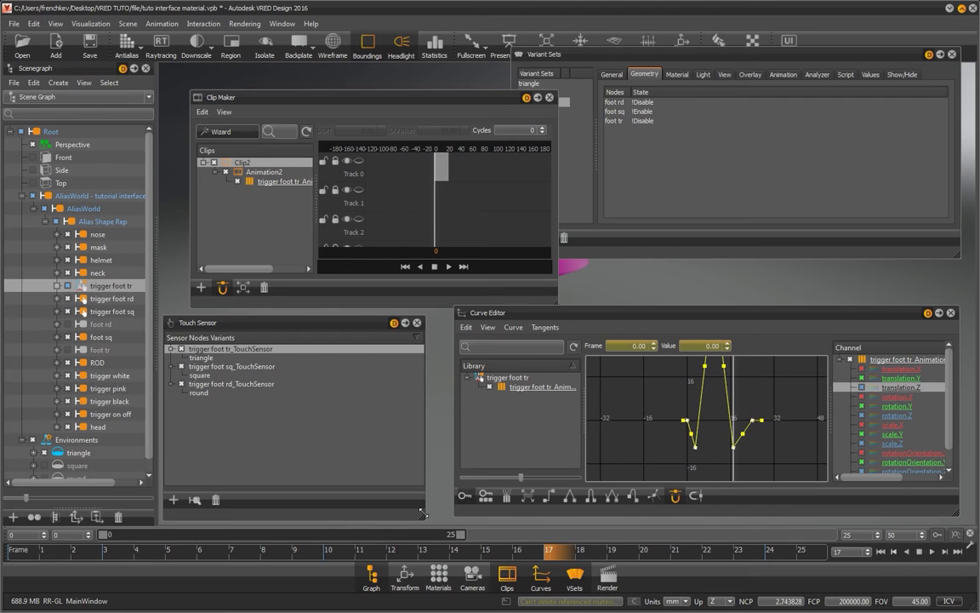
{"action": "left_click", "coordinate": [589, 498]}
{"action": "mouse_move", "coordinate": [750, 408]}
{"action": "left_mouse_down"}
{"action": "mouse_move", "coordinate": [761, 434]}
{"action": "mouse_move", "coordinate": [762, 402]}
{"action": "left_mouse_up"}
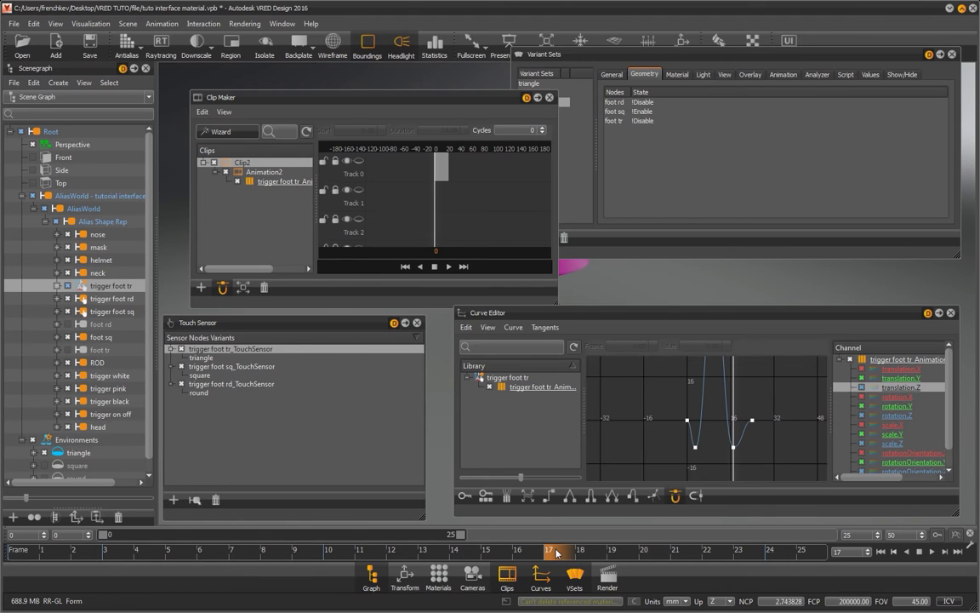
Step: Add a translation.Z key at frame 20 and set its value to 0
{"action": "left_click", "coordinate": [647, 554]}
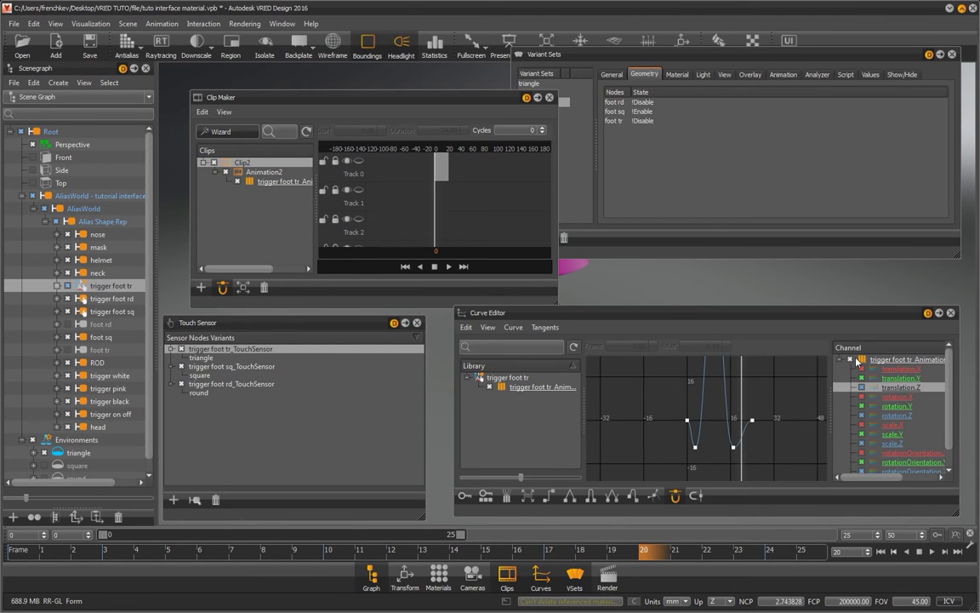
{"action": "right_click", "coordinate": [890, 388]}
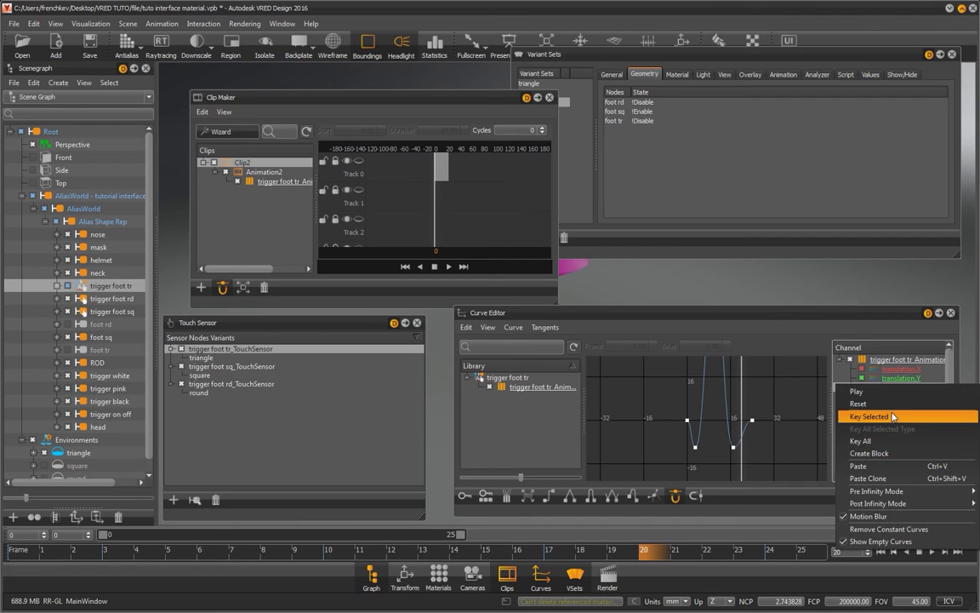
{"action": "left_click", "coordinate": [897, 411]}
{"action": "left_click", "coordinate": [741, 437]}
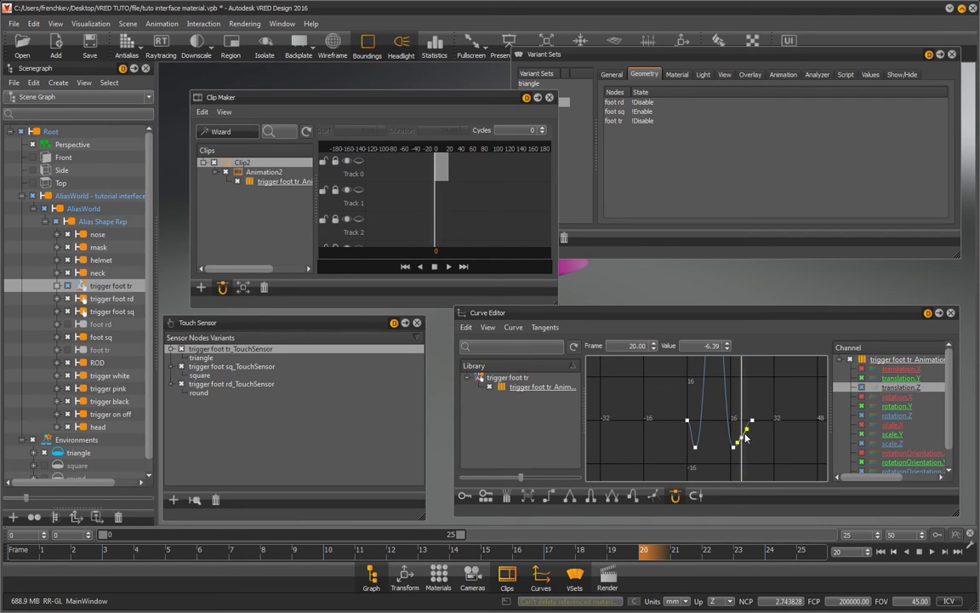
{"action": "left_click_drag", "start_coordinate": [698, 344], "coordinate": [744, 345]}
{"action": "type", "text": "0"}
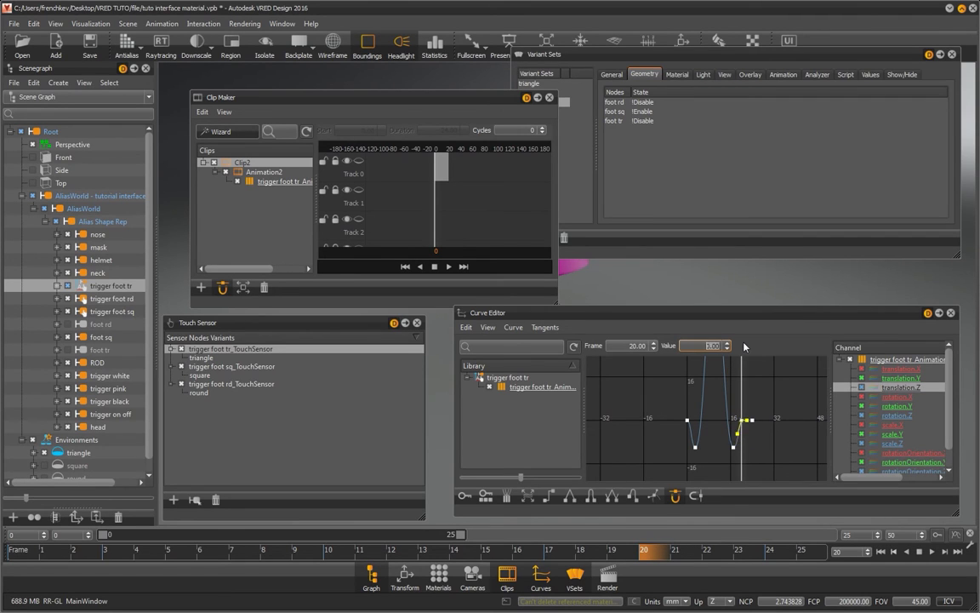
{"action": "key", "text": "Return"}
Step: Flatten the tangents of all translation.Z keys again, including the key at frame 20
{"action": "scroll", "coordinate": [701, 404], "scroll_direction": "down", "scroll_amount": 4}
{"action": "middle_click_drag", "start_coordinate": [696, 408], "coordinate": [693, 436]}
{"action": "left_click_drag", "start_coordinate": [662, 368], "coordinate": [754, 458]}
{"action": "left_click_drag", "start_coordinate": [654, 368], "coordinate": [750, 500]}
{"action": "scroll", "coordinate": [726, 406], "scroll_direction": "up", "scroll_amount": 4}
{"action": "middle_click_drag", "start_coordinate": [726, 407], "coordinate": [757, 413]}
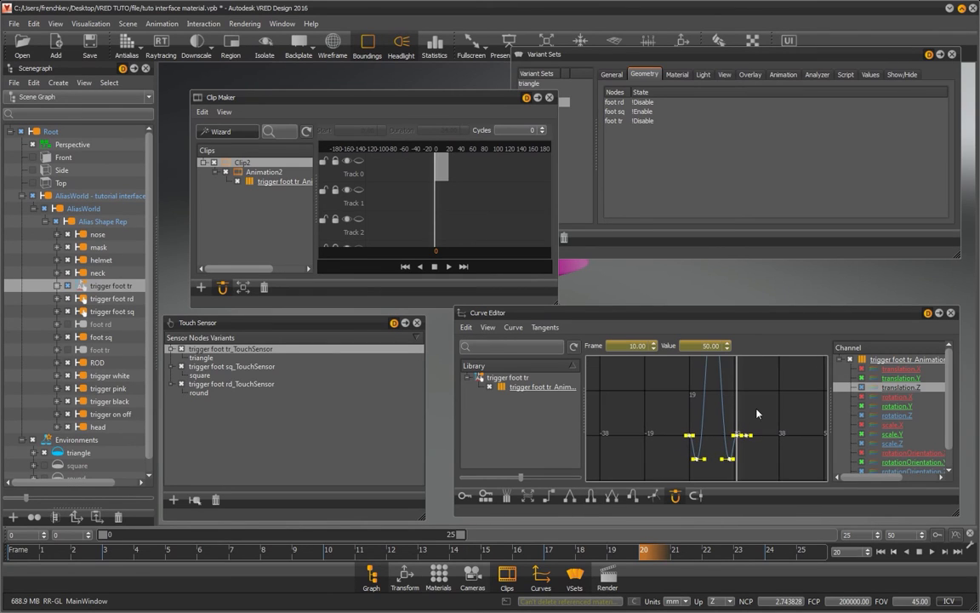
Step: Key the rotation.Y channel of trigger foot tr at frames 3 and 17
{"action": "left_click", "coordinate": [851, 406]}
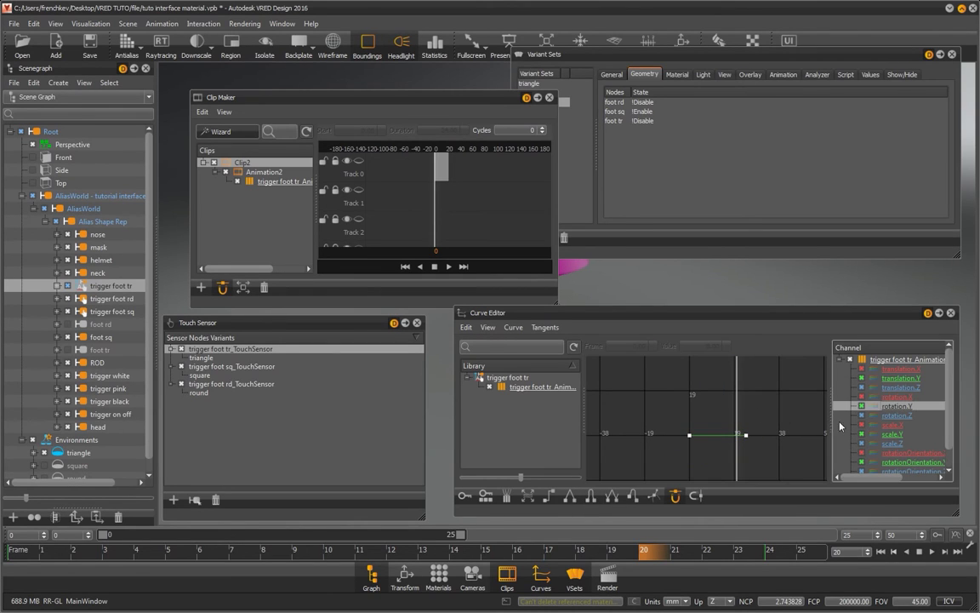
{"action": "left_click", "coordinate": [112, 552]}
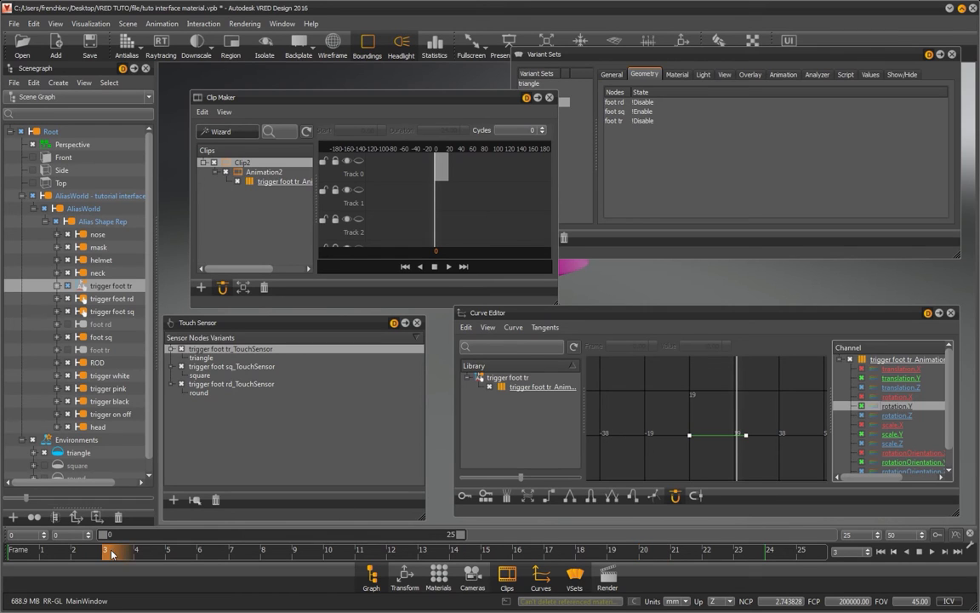
{"action": "right_click", "coordinate": [839, 408]}
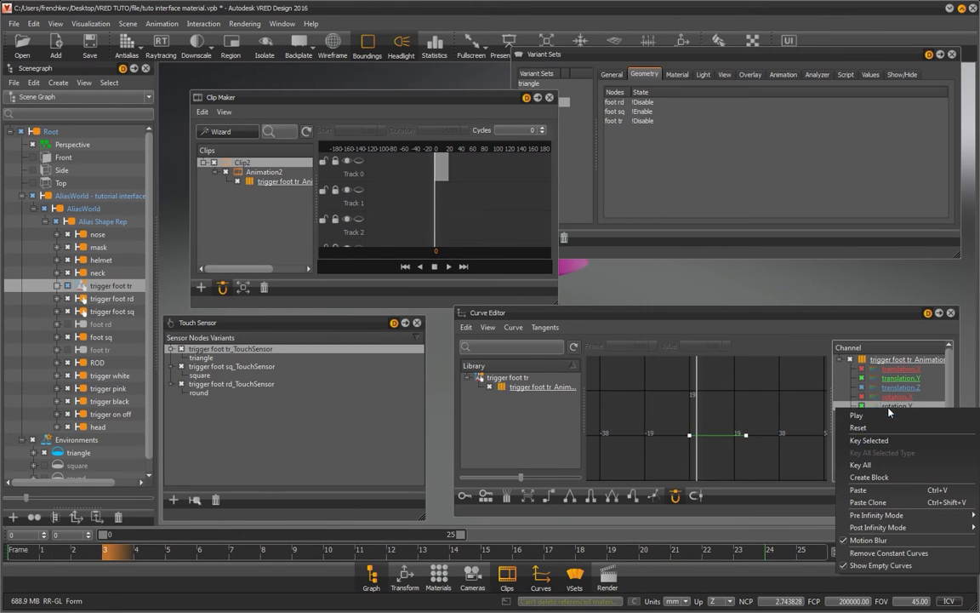
{"action": "left_click", "coordinate": [898, 444]}
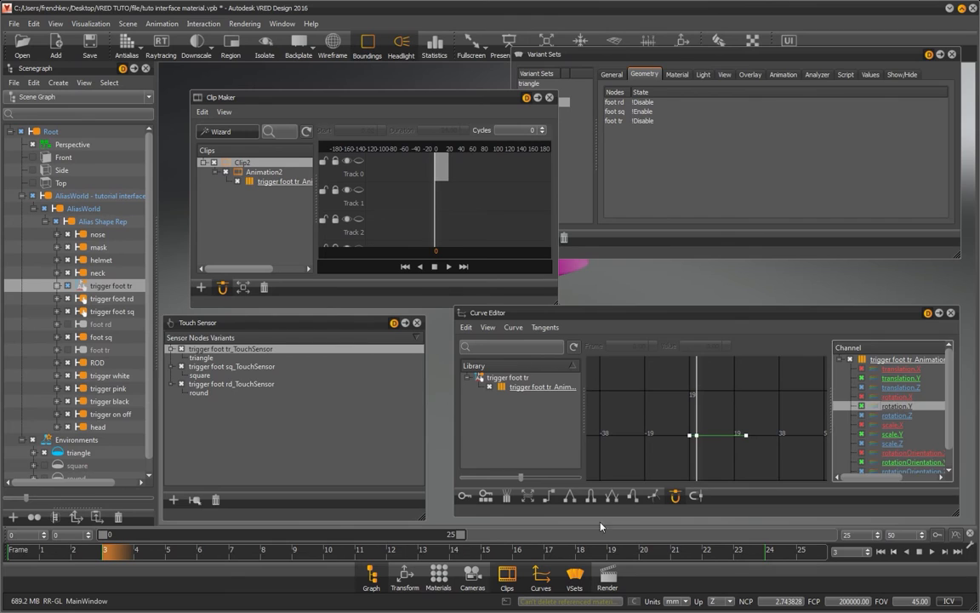
{"action": "left_click", "coordinate": [548, 551]}
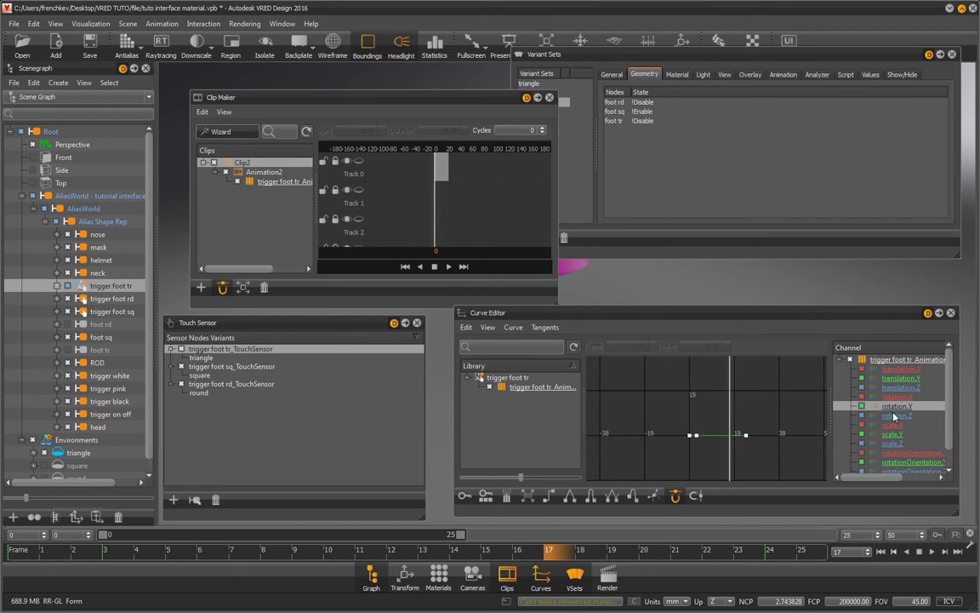
{"action": "right_click", "coordinate": [884, 409]}
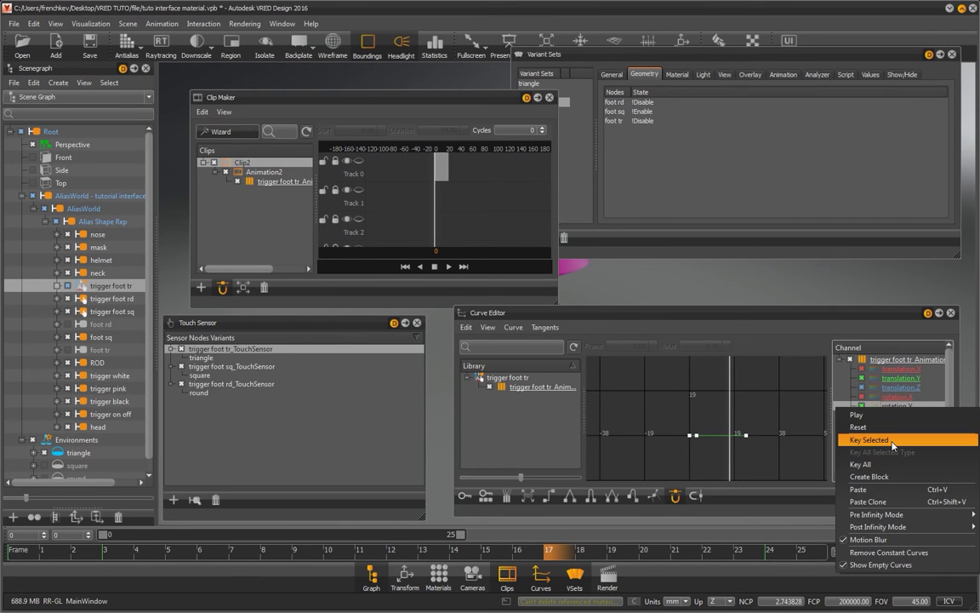
{"action": "left_click", "coordinate": [892, 444]}
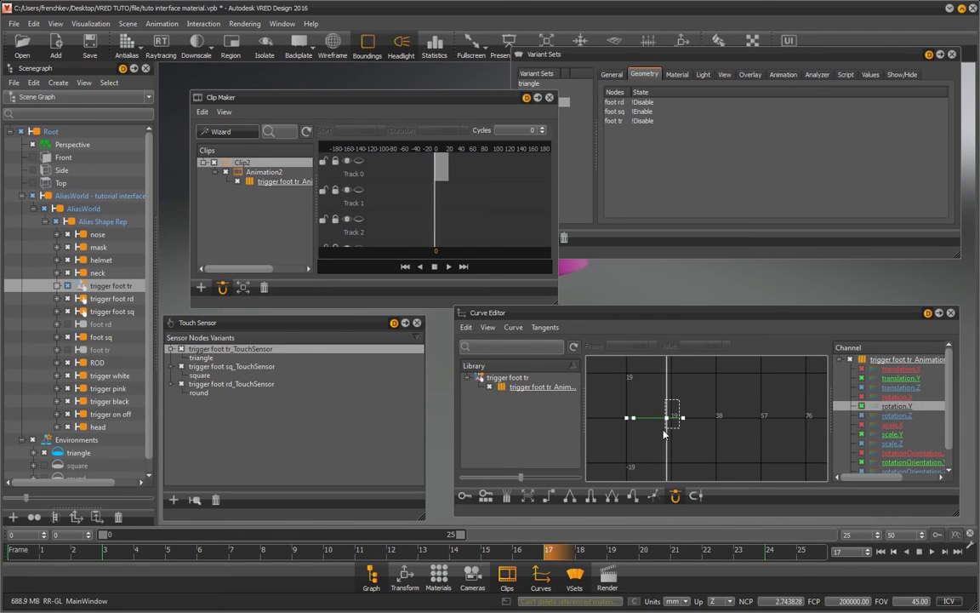
Step: Set the rotation.Y keys at frames 17 and 24 to 540 and close the Curve Editor
{"action": "left_click", "coordinate": [667, 416]}
{"action": "type", "text": "54"}
{"action": "key", "text": "Return"}
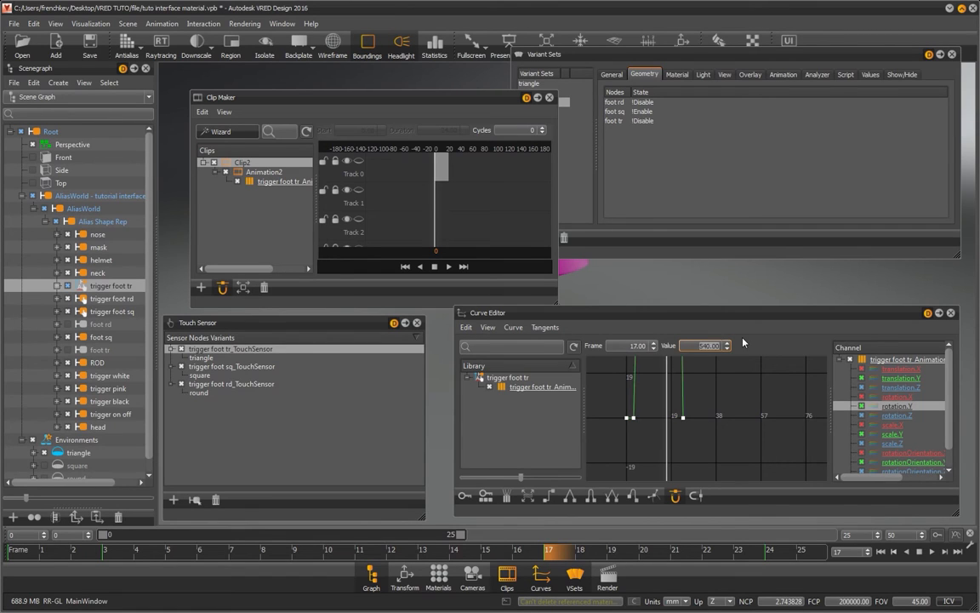
{"action": "left_click_drag", "start_coordinate": [718, 389], "coordinate": [670, 443]}
{"action": "left_click_drag", "start_coordinate": [695, 344], "coordinate": [732, 345]}
{"action": "type", "text": "5"}
{"action": "key", "text": "Return"}
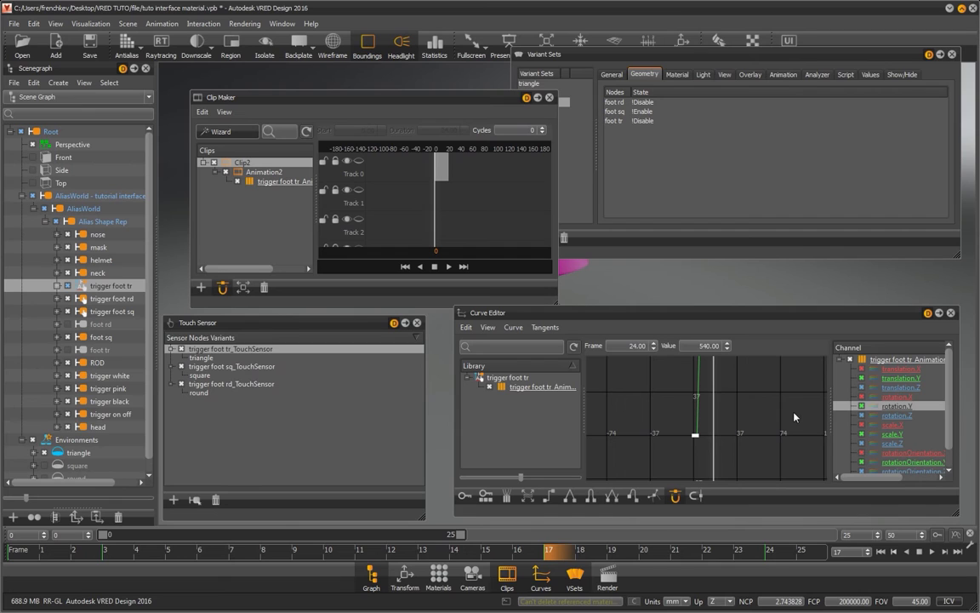
{"action": "left_click", "coordinate": [952, 314]}
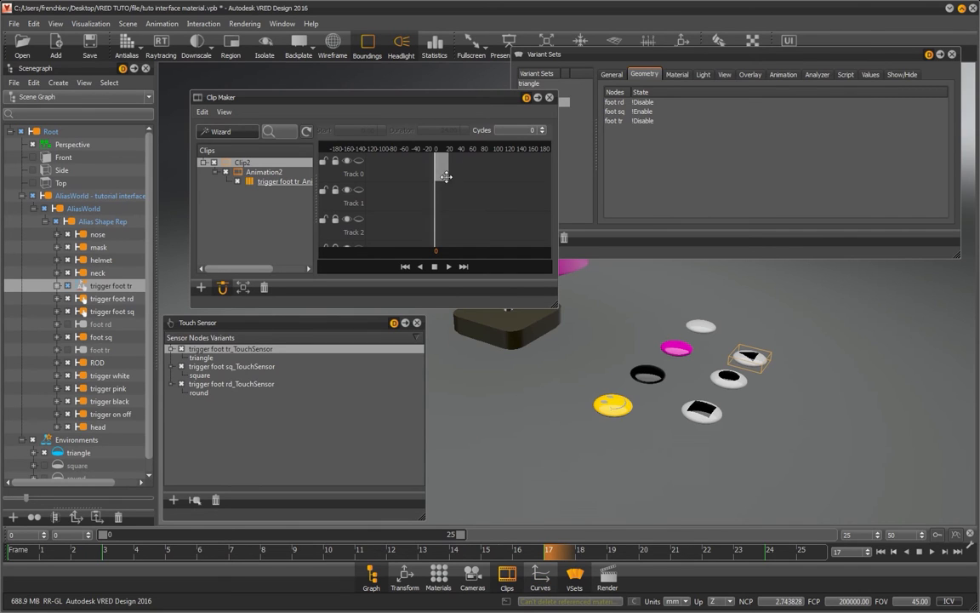
Step: Play the trigger foot tr clip to preview it and show the animations of the square variant set
{"action": "left_click", "coordinate": [450, 267]}
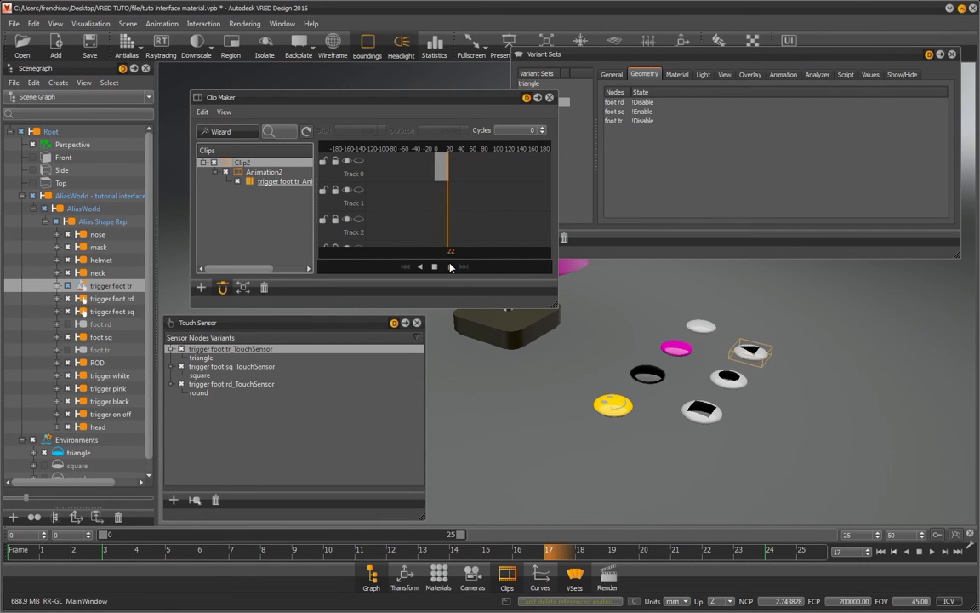
{"action": "left_click", "coordinate": [783, 74]}
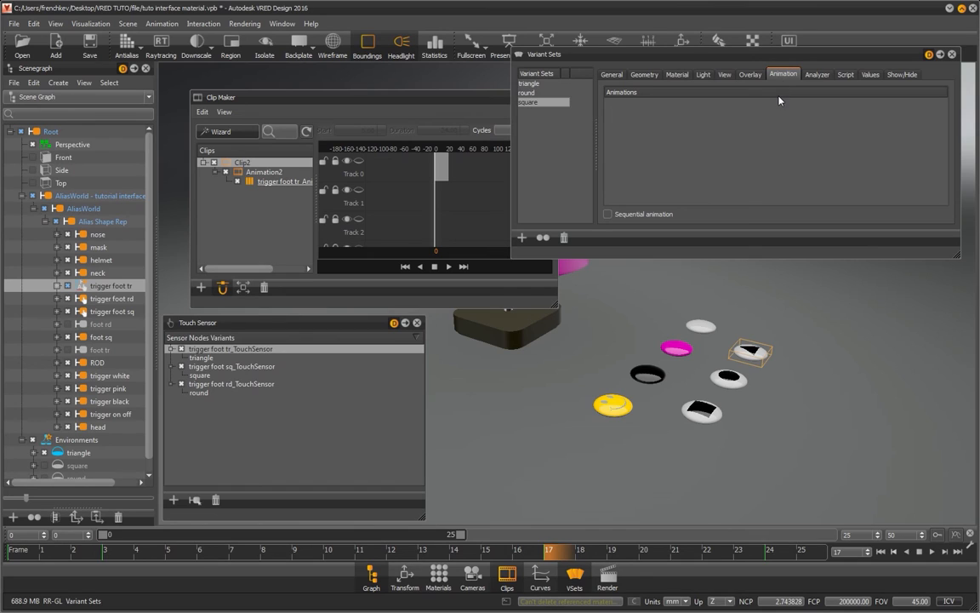
{"action": "left_click", "coordinate": [271, 182]}
{"action": "left_click_drag", "start_coordinate": [689, 144], "coordinate": [673, 136]}
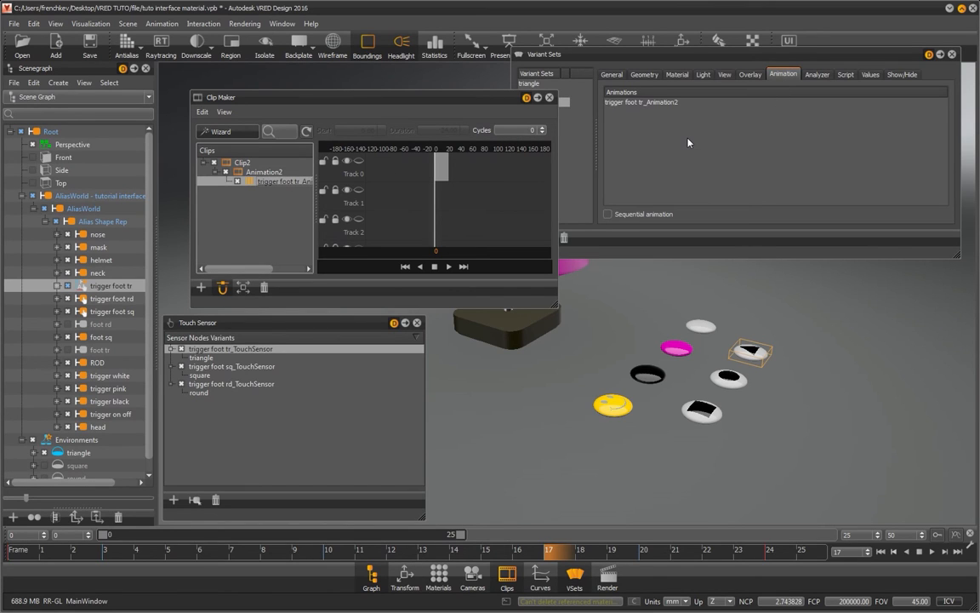
{"action": "left_click", "coordinate": [658, 126]}
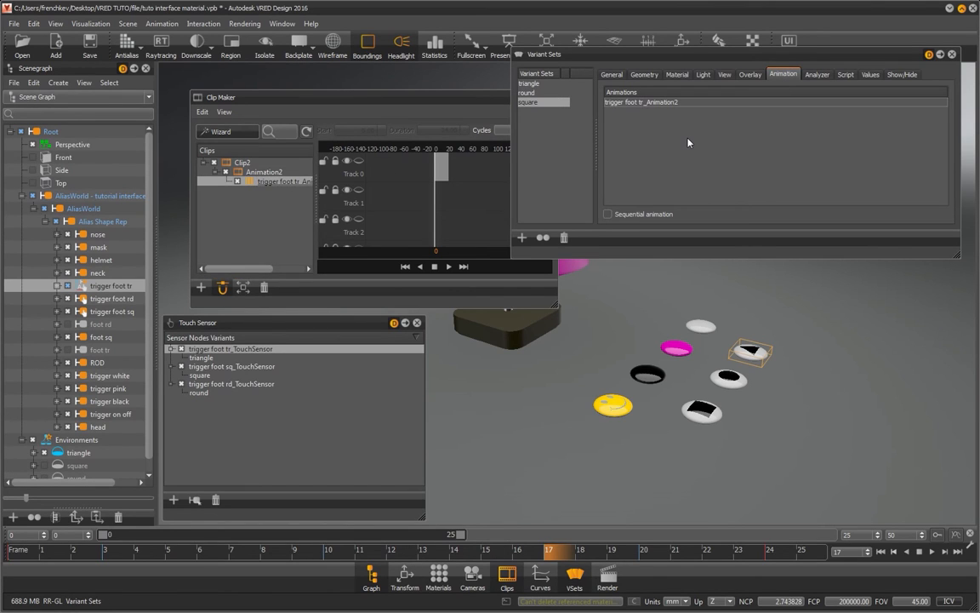
Step: Assign the trigger foot tr animation to the triangle variant set and test the triangle trigger in the scene
{"action": "left_click", "coordinate": [529, 85]}
{"action": "left_click_drag", "start_coordinate": [272, 181], "coordinate": [608, 128]}
{"action": "left_click", "coordinate": [528, 103]}
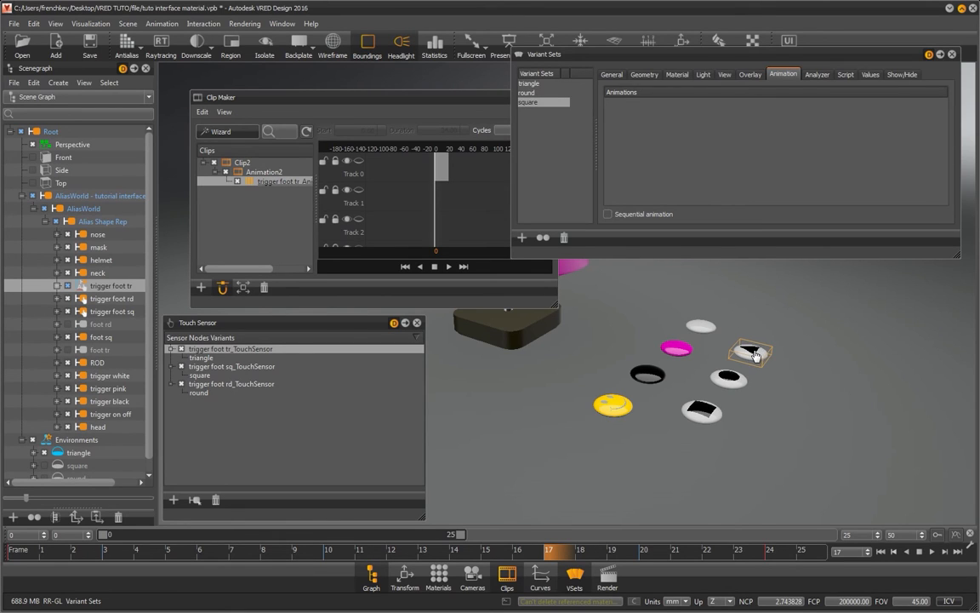
{"action": "left_click", "coordinate": [755, 356]}
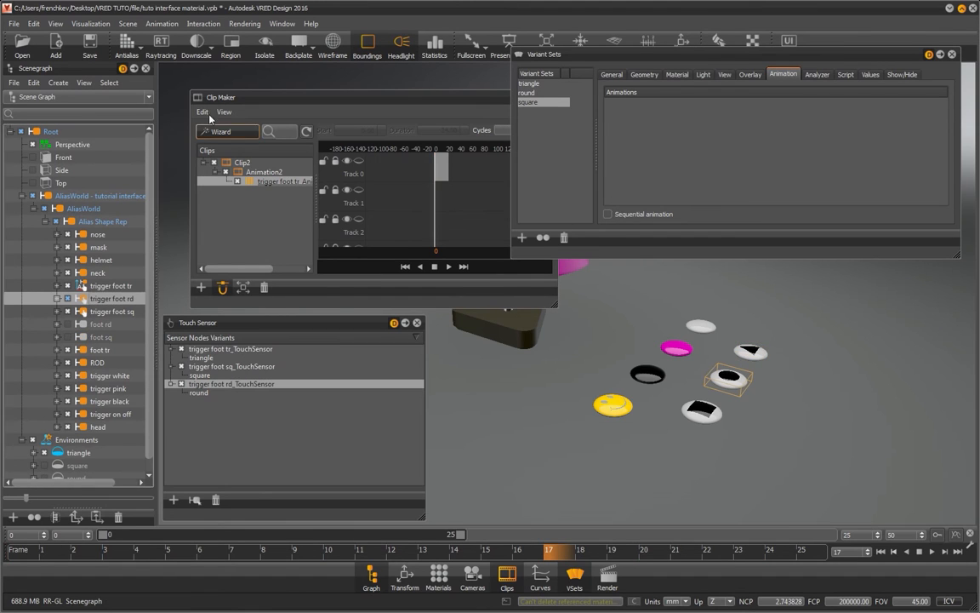
Step: Create an animation clip for trigger foot rd with the Clip Maker wizard
{"action": "left_click", "coordinate": [223, 131]}
{"action": "left_click", "coordinate": [509, 450]}
{"action": "left_click", "coordinate": [498, 449]}
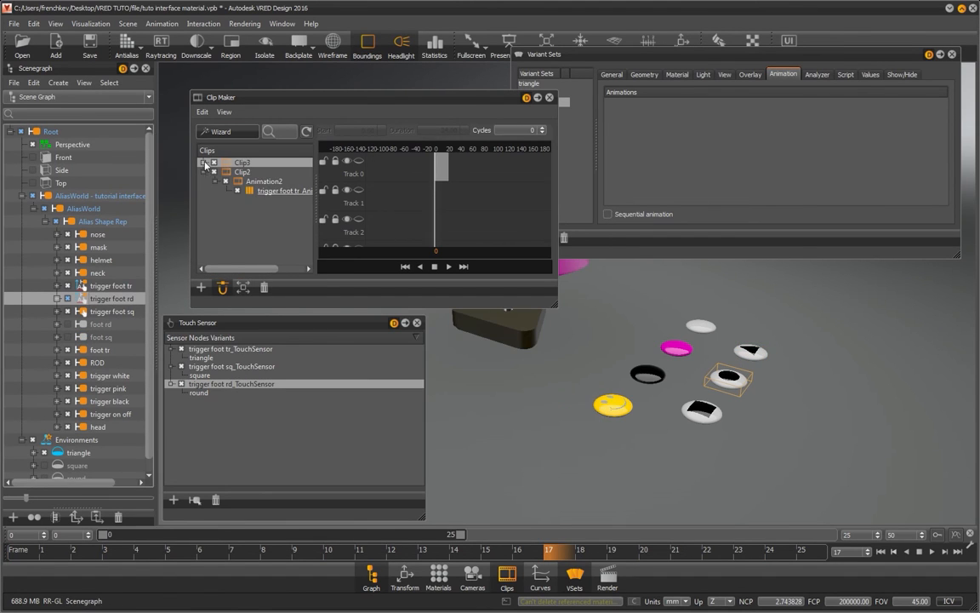
Step: Key the translation.Z channel of trigger foot rd in the Curve Editor, with a value of 50 at frame 10
{"action": "left_click", "coordinate": [540, 578]}
{"action": "right_click", "coordinate": [907, 390]}
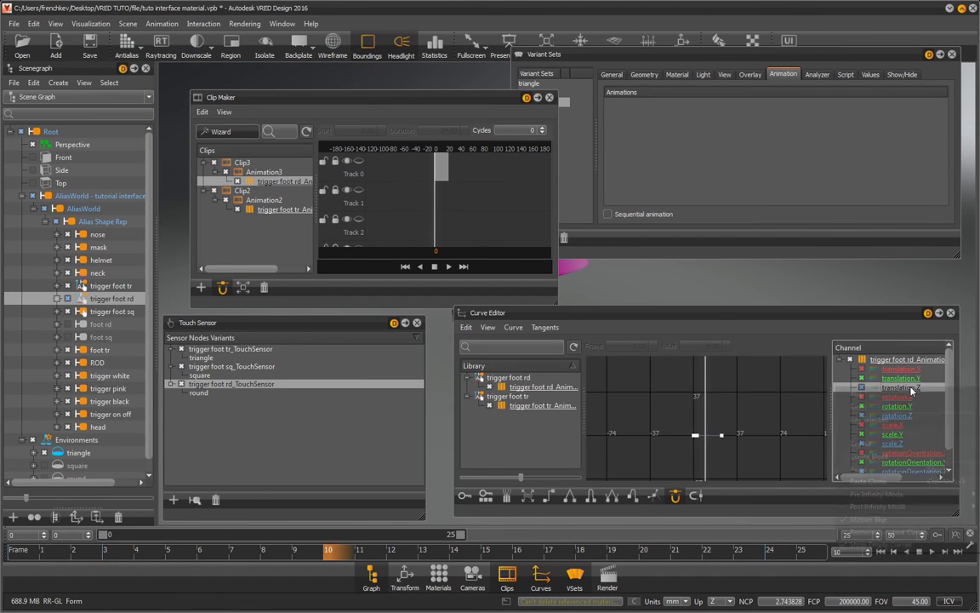
{"action": "left_click", "coordinate": [872, 418]}
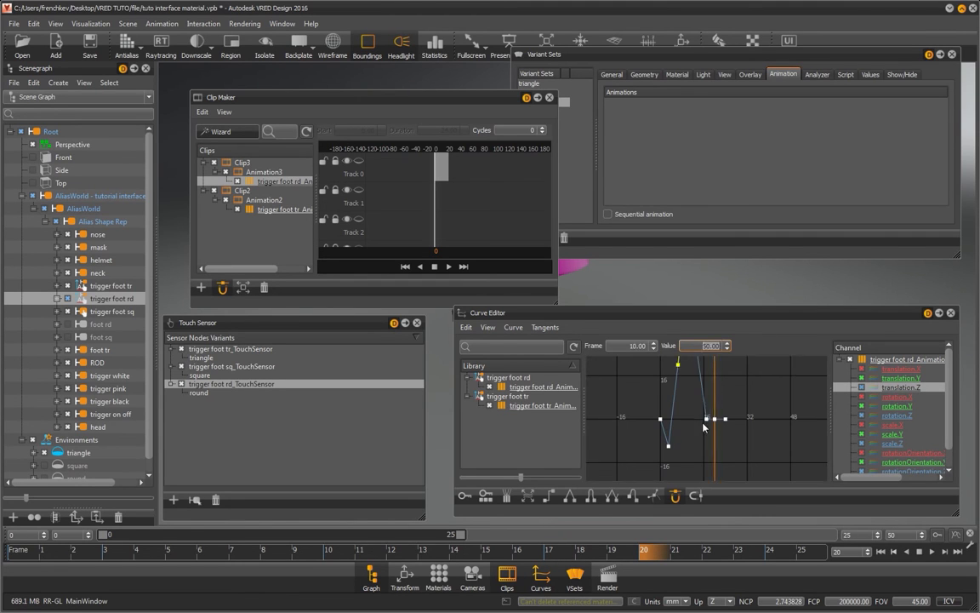
Step: Key the rotation.Y channel of trigger foot rd at frames 3 and 17
{"action": "left_click", "coordinate": [901, 408]}
{"action": "right_click", "coordinate": [901, 411]}
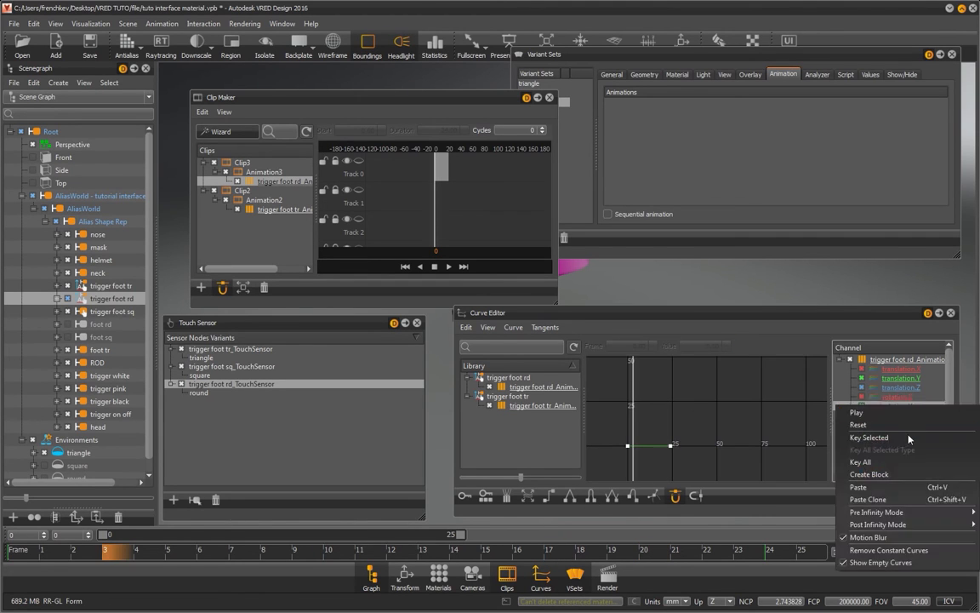
{"action": "left_click", "coordinate": [830, 437]}
{"action": "scroll", "coordinate": [704, 383], "scroll_direction": "down", "scroll_amount": 10}
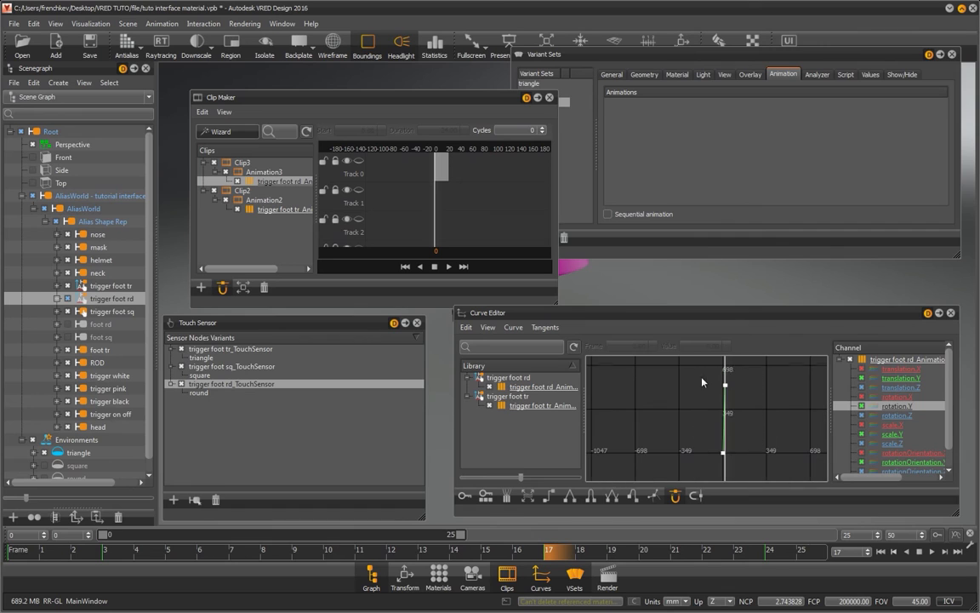
Step: Create an animation clip for trigger foot sq with the wizard and expand it down to its animation block
{"action": "left_click", "coordinate": [95, 312]}
{"action": "left_click", "coordinate": [223, 132]}
{"action": "left_click", "coordinate": [413, 320]}
{"action": "left_click", "coordinate": [481, 320]}
{"action": "left_click", "coordinate": [498, 449]}
{"action": "left_click", "coordinate": [203, 163]}
{"action": "left_click", "coordinate": [214, 172]}
{"action": "left_click", "coordinate": [285, 181]}
{"action": "scroll", "coordinate": [724, 451], "scroll_direction": "up", "scroll_amount": 10}
Step: Key the translation.Z channel of trigger foot sq at frames 3, 10 and 17
{"action": "left_click", "coordinate": [901, 387]}
{"action": "left_click", "coordinate": [119, 551]}
{"action": "right_click", "coordinate": [902, 388]}
{"action": "left_click", "coordinate": [909, 423]}
{"action": "left_click", "coordinate": [337, 551]}
{"action": "right_click", "coordinate": [898, 388]}
{"action": "left_click", "coordinate": [899, 423]}
{"action": "left_click", "coordinate": [559, 551]}
{"action": "right_click", "coordinate": [902, 388]}
Step: Set the translation.Z keys of trigger foot sq to 50 at frame 10 and -10 at frame 3
{"action": "left_click", "coordinate": [714, 428]}
{"action": "double_click", "coordinate": [703, 347]}
{"action": "type", "text": "50"}
{"action": "left_click", "coordinate": [699, 428]}
{"action": "type", "text": "-10"}
{"action": "scroll", "coordinate": [683, 438], "scroll_direction": "down", "scroll_amount": 5}
Step: Key the rotation.Y channel of trigger foot sq at frames 17 and 3
{"action": "left_click", "coordinate": [897, 407]}
{"action": "left_click", "coordinate": [559, 552]}
{"action": "right_click", "coordinate": [887, 407]}
{"action": "left_click", "coordinate": [899, 442]}
{"action": "left_click", "coordinate": [109, 552]}
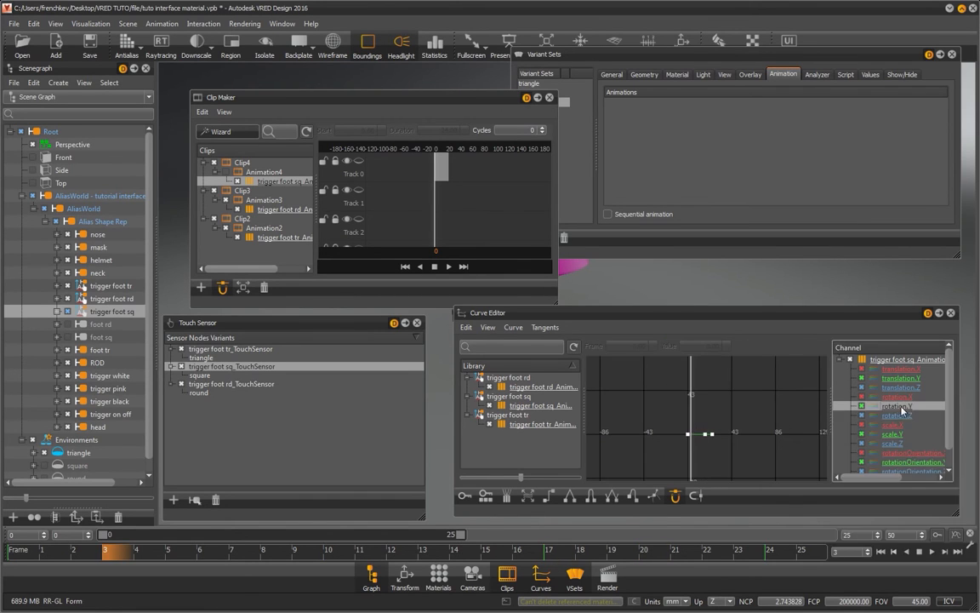
{"action": "right_click", "coordinate": [901, 408]}
{"action": "left_click", "coordinate": [910, 443]}
Step: Set the rotation.Y keys of trigger foot sq at frames 17 and 24 to 540 and flatten the tangents
{"action": "type", "text": "540"}
{"action": "scroll", "coordinate": [724, 417], "scroll_direction": "down", "scroll_amount": 10}
{"action": "left_click_drag", "start_coordinate": [676, 371], "coordinate": [750, 456]}
{"action": "left_click", "coordinate": [590, 495]}
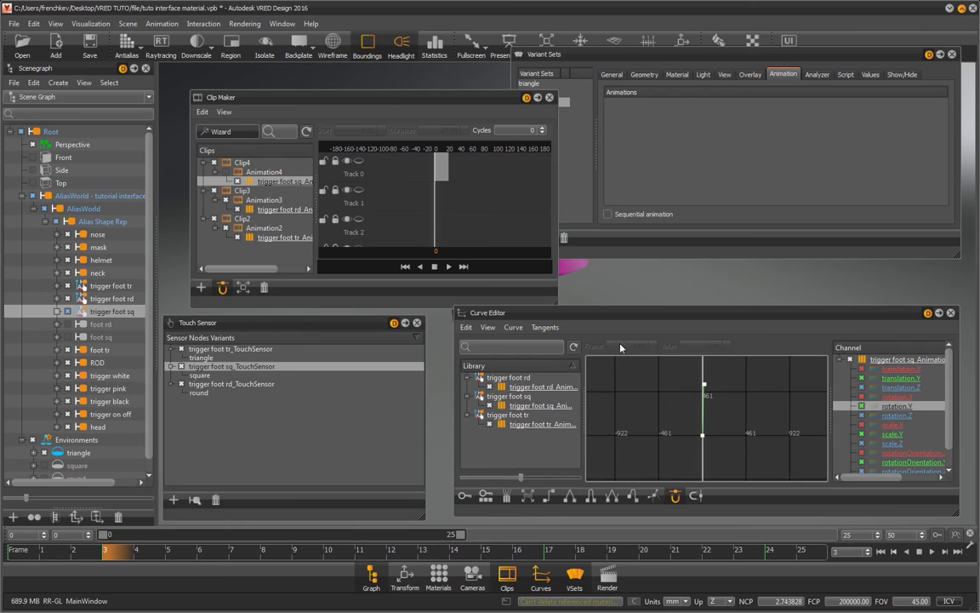
Step: Assign the trigger foot rd animation to the round variant set and the trigger foot sq animation to the square set
{"action": "left_click", "coordinate": [582, 153]}
{"action": "left_click", "coordinate": [527, 93]}
{"action": "left_click_drag", "start_coordinate": [543, 387], "coordinate": [766, 162]}
{"action": "left_click", "coordinate": [530, 102]}
{"action": "left_click_drag", "start_coordinate": [542, 406], "coordinate": [885, 197]}
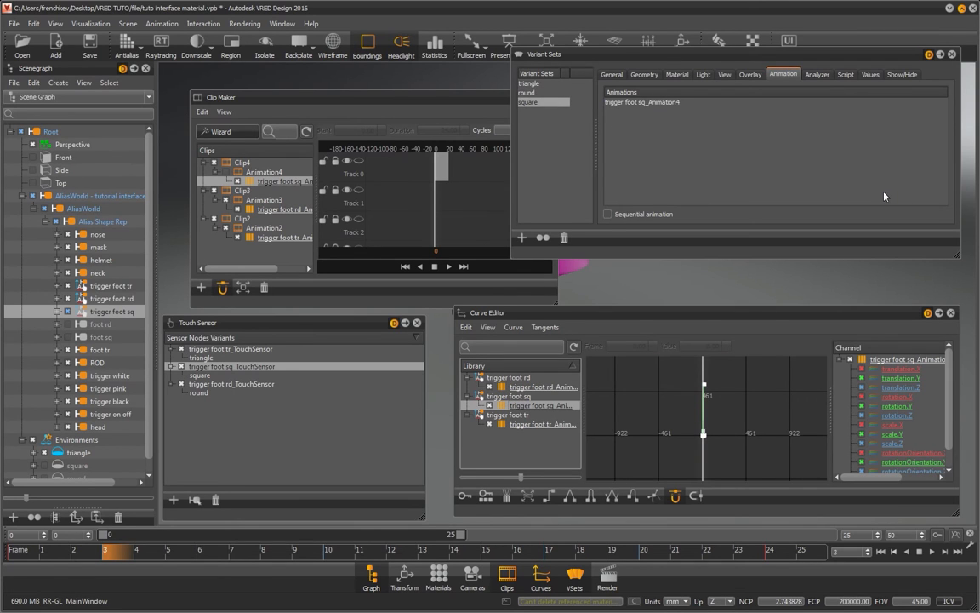
Step: Close the Curve Editor, move the Clip Maker off the helmet and test the round, square and triangle triggers
{"action": "left_click", "coordinate": [951, 313]}
{"action": "left_click_drag", "start_coordinate": [474, 100], "coordinate": [361, 70]}
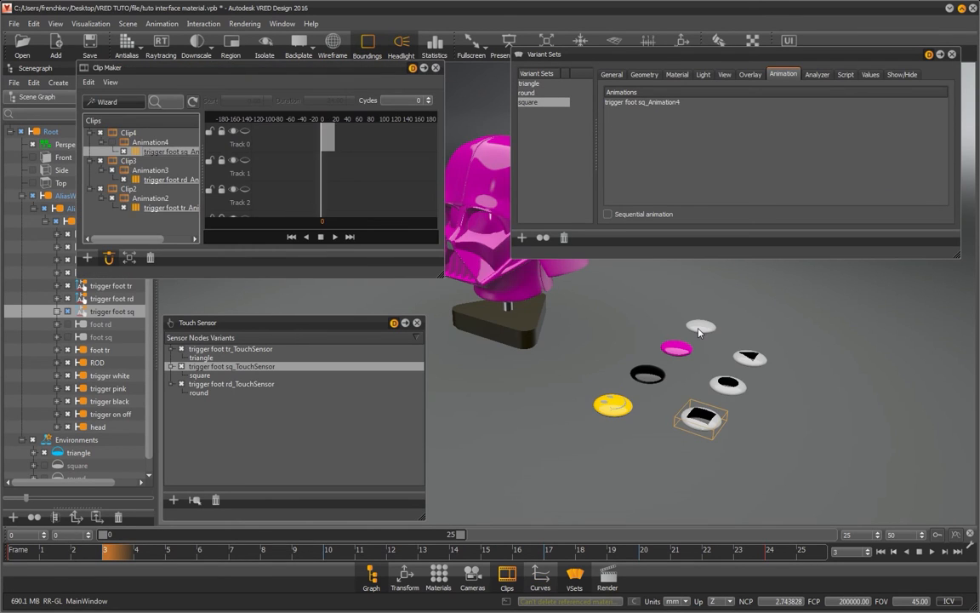
{"action": "left_click", "coordinate": [731, 388]}
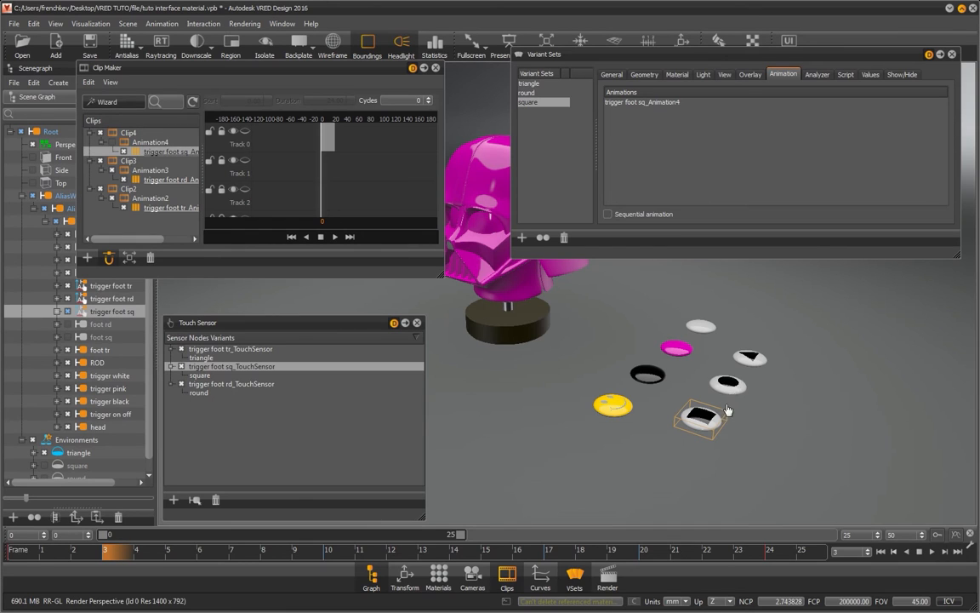
{"action": "left_click", "coordinate": [724, 412]}
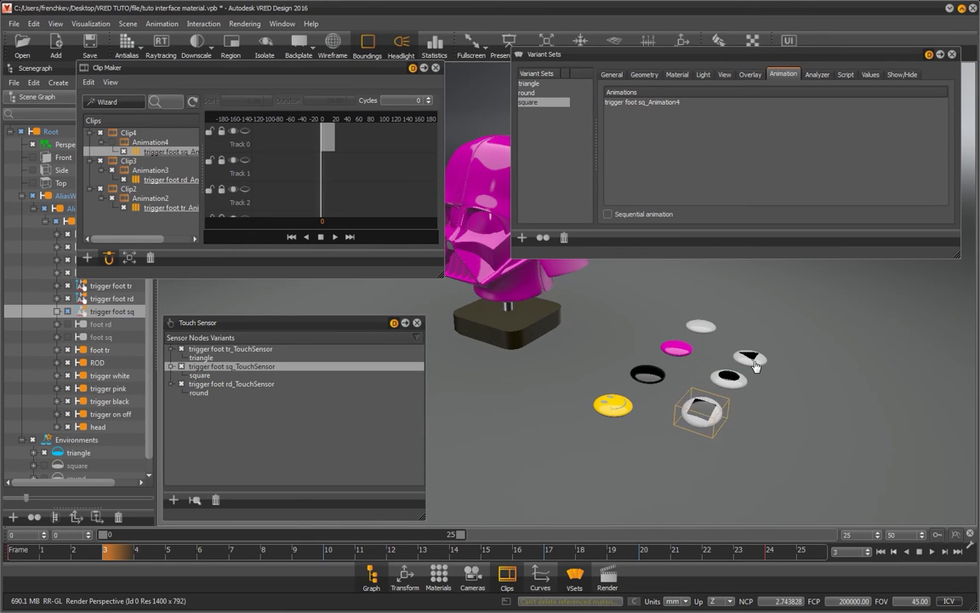
{"action": "left_click", "coordinate": [755, 364]}
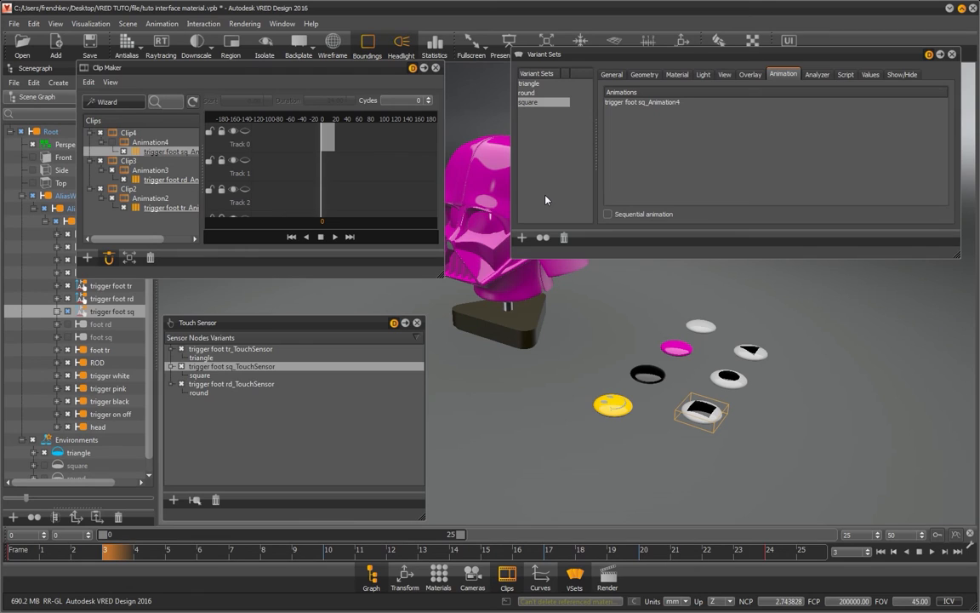
Step: Add two new variant sets to the Variant Sets list
{"action": "left_click", "coordinate": [522, 237]}
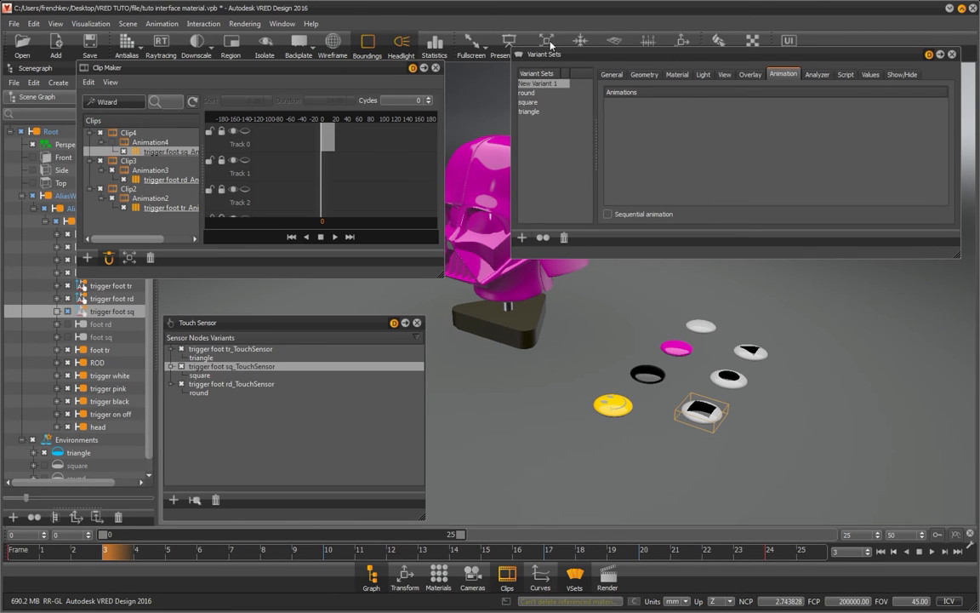
{"action": "right_click", "coordinate": [539, 85]}
{"action": "left_click", "coordinate": [584, 155]}
{"action": "type", "text": "black"}
{"action": "right_click", "coordinate": [545, 147]}
{"action": "left_click", "coordinate": [572, 155]}
{"action": "right_click", "coordinate": [551, 93]}
Step: Rename the two new variant sets black and pink
{"action": "right_click", "coordinate": [550, 86]}
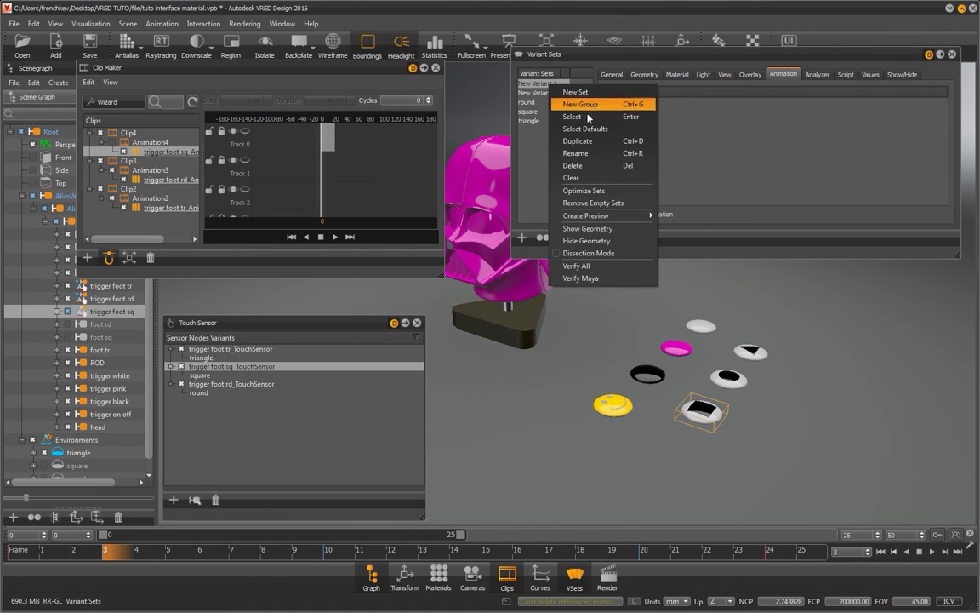
{"action": "left_click", "coordinate": [580, 143]}
{"action": "type", "text": "black"}
{"action": "key", "text": "Return"}
{"action": "right_click", "coordinate": [545, 92]}
{"action": "left_click", "coordinate": [605, 161]}
{"action": "type", "text": "pink"}
{"action": "key", "text": "Return"}
Step: Add a third new variant set and rename it white
{"action": "right_click", "coordinate": [508, 143]}
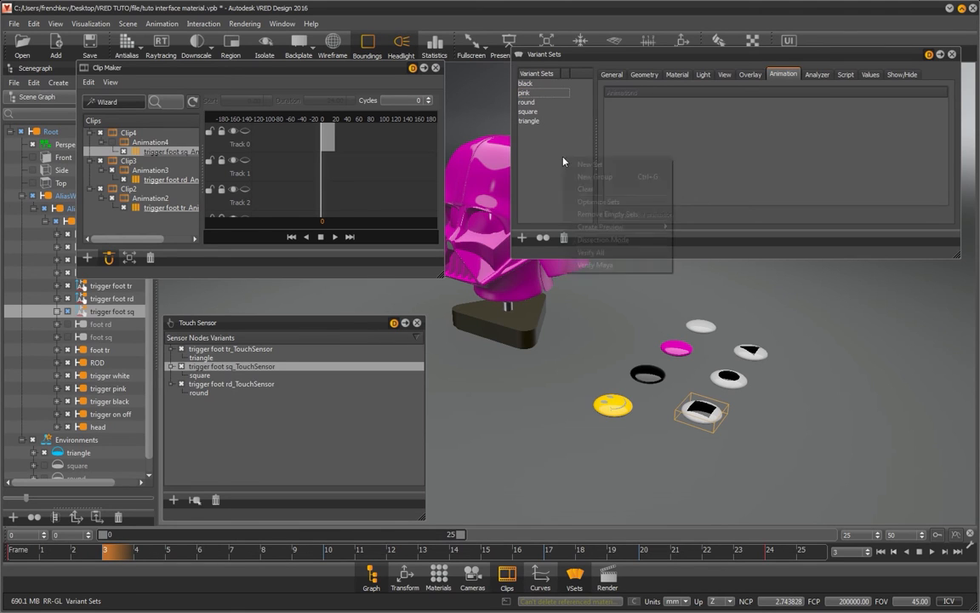
{"action": "left_click", "coordinate": [536, 165]}
{"action": "right_click", "coordinate": [539, 93]}
{"action": "left_click", "coordinate": [587, 163]}
{"action": "type", "text": "white"}
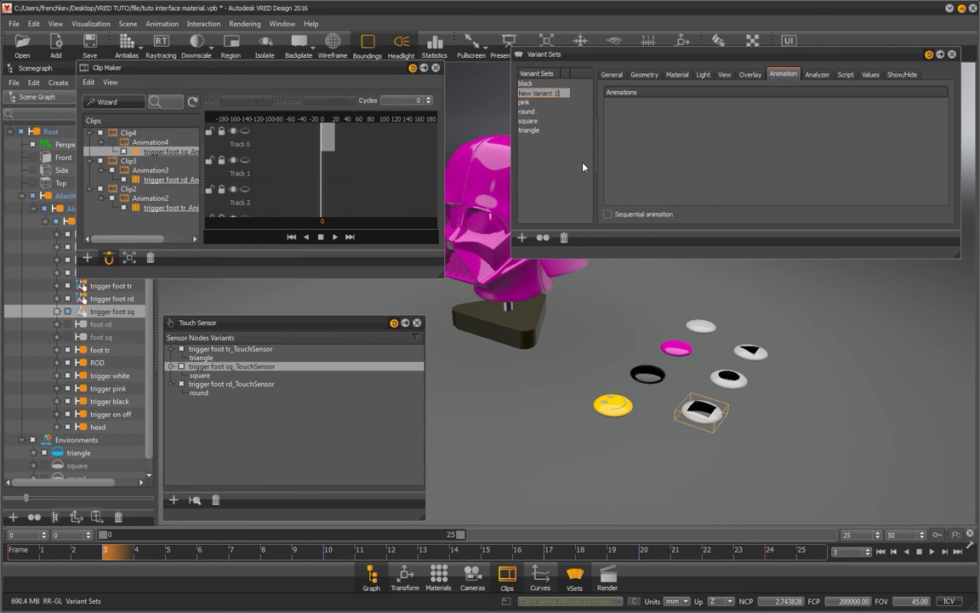
{"action": "key", "text": "Return"}
Step: Add the Switch material from the Material Editor to the white variant set's materials
{"action": "left_click", "coordinate": [435, 573]}
{"action": "left_click_drag", "start_coordinate": [617, 82], "coordinate": [381, 50]}
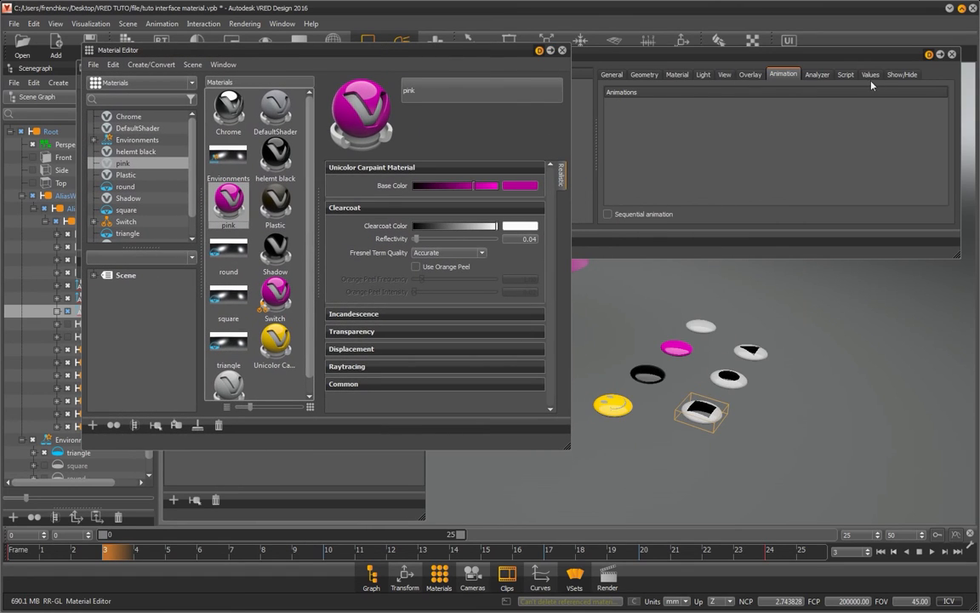
{"action": "left_click", "coordinate": [674, 75]}
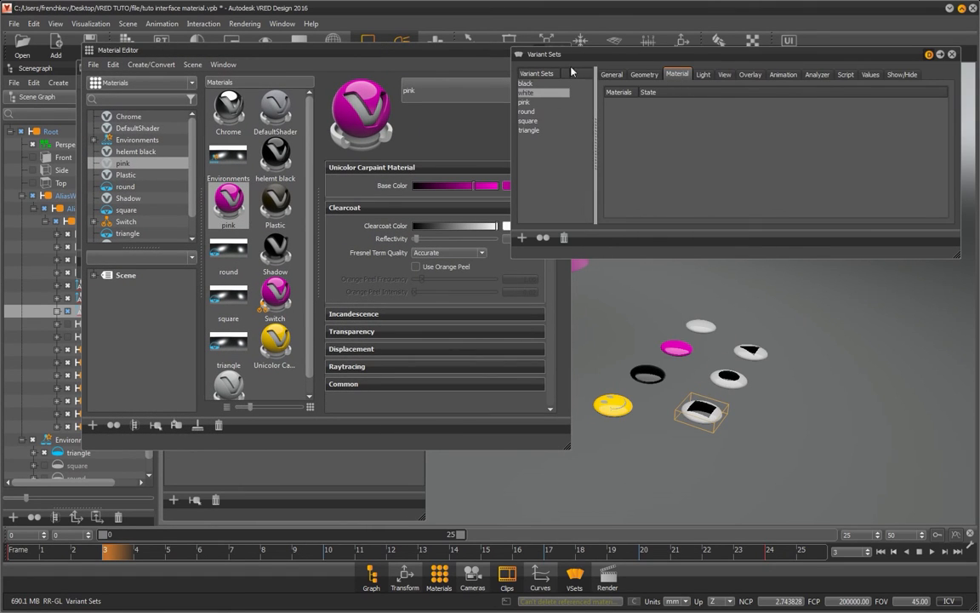
{"action": "left_click_drag", "start_coordinate": [285, 298], "coordinate": [676, 92]}
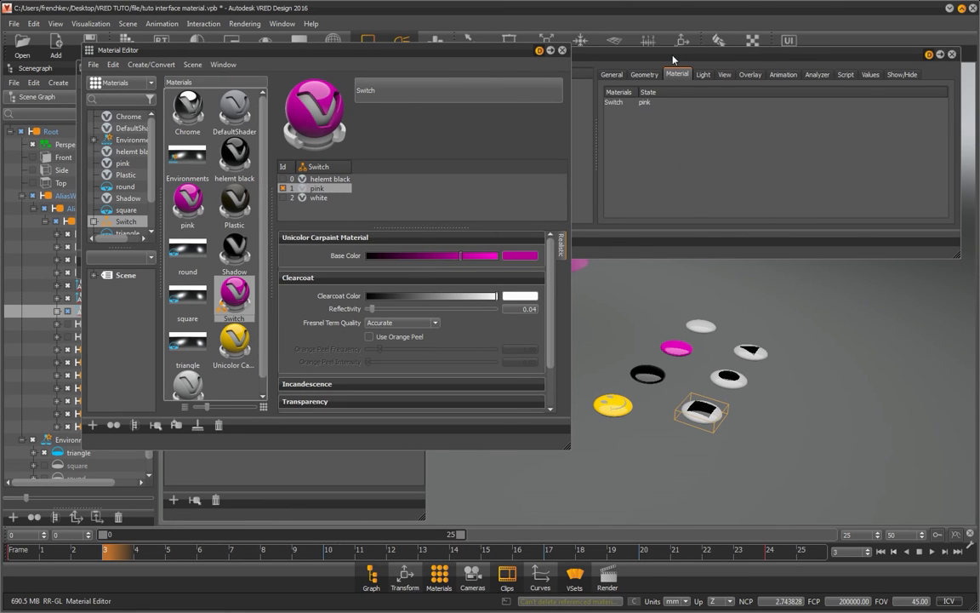
Step: Add the Switch material to the black and pink variant sets as well
{"action": "left_click", "coordinate": [528, 83]}
{"action": "left_click_drag", "start_coordinate": [230, 296], "coordinate": [670, 164]}
{"action": "left_click", "coordinate": [621, 65]}
{"action": "left_click", "coordinate": [532, 103]}
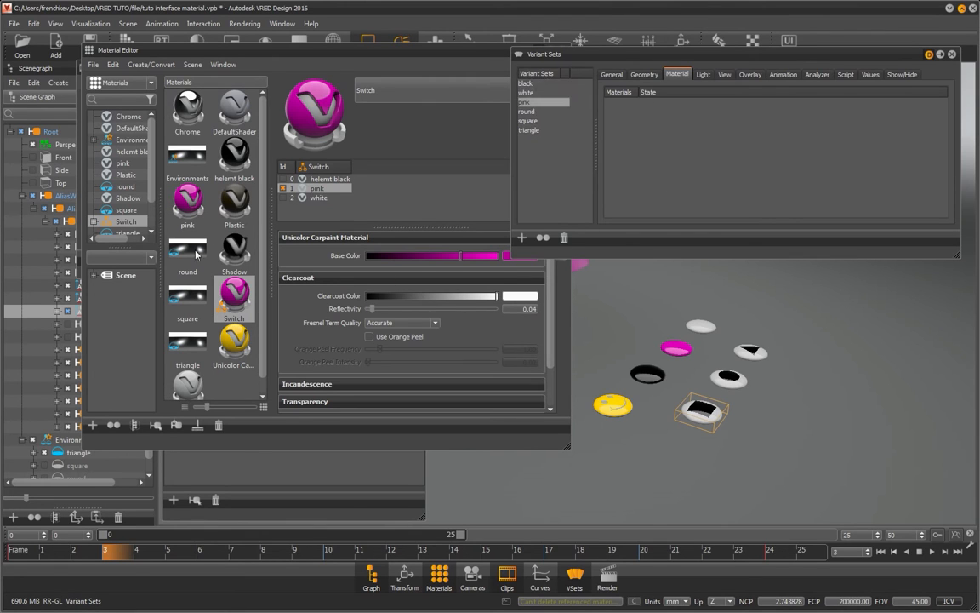
{"action": "left_click_drag", "start_coordinate": [234, 296], "coordinate": [729, 135]}
Step: Set the Switch material state to pink in the pink variant set and to white in the white set
{"action": "double_click", "coordinate": [651, 103]}
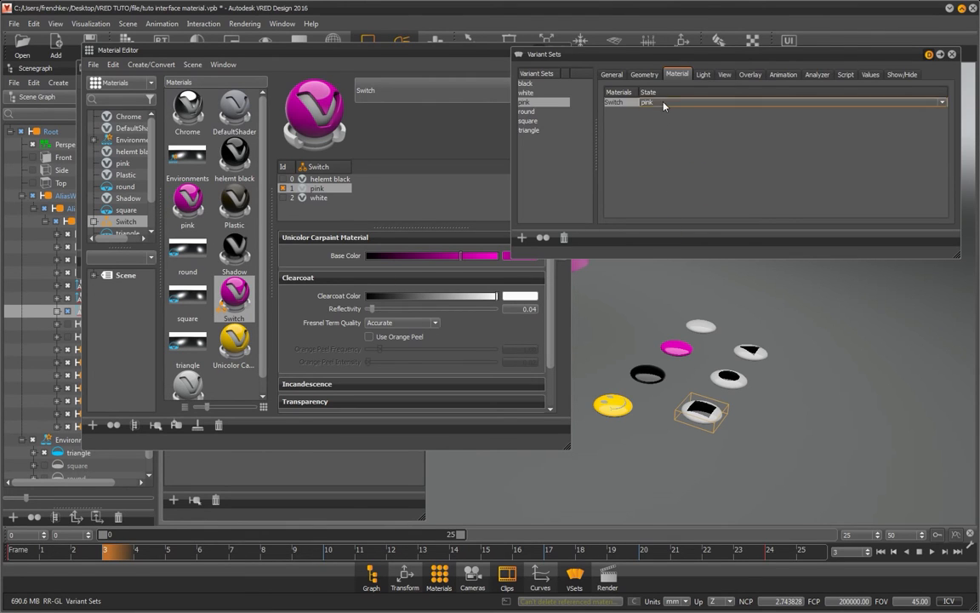
{"action": "left_click", "coordinate": [665, 103]}
{"action": "left_click", "coordinate": [665, 158]}
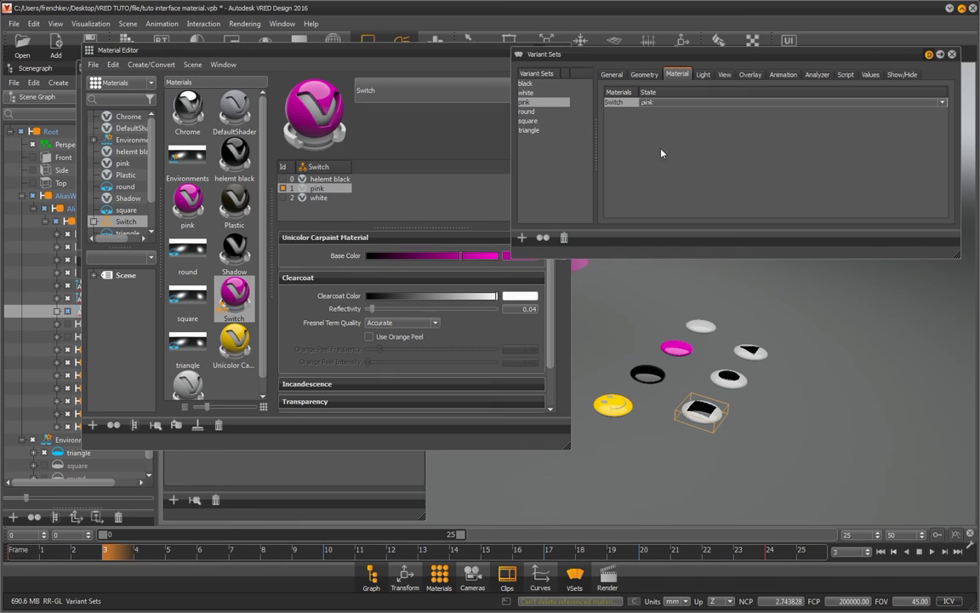
{"action": "left_click", "coordinate": [545, 93]}
{"action": "double_click", "coordinate": [656, 105]}
{"action": "left_click", "coordinate": [658, 103]}
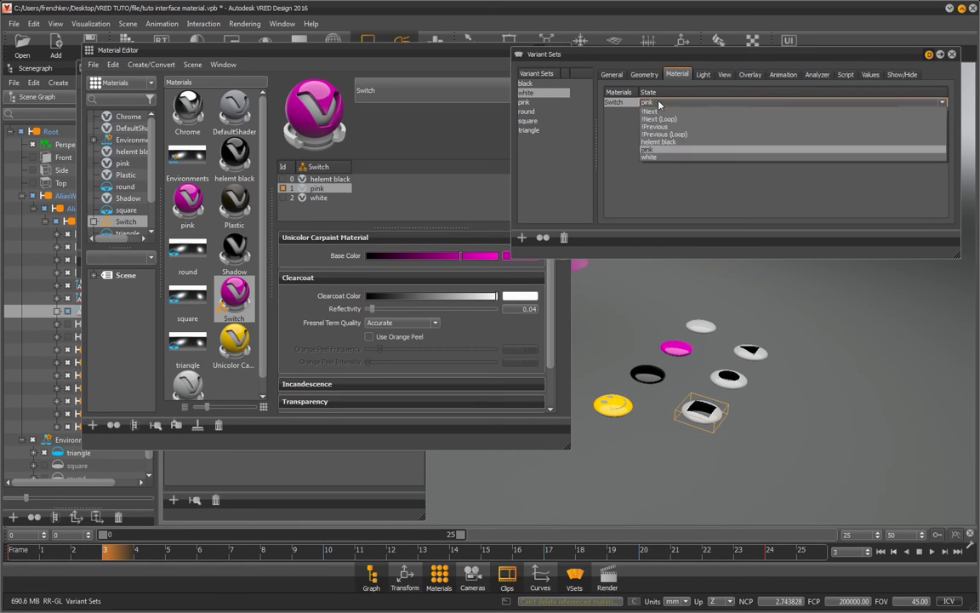
{"action": "left_click", "coordinate": [681, 159]}
Step: Set the Switch material state to helemt black in the black variant set and close the Material Editor
{"action": "left_click", "coordinate": [529, 85]}
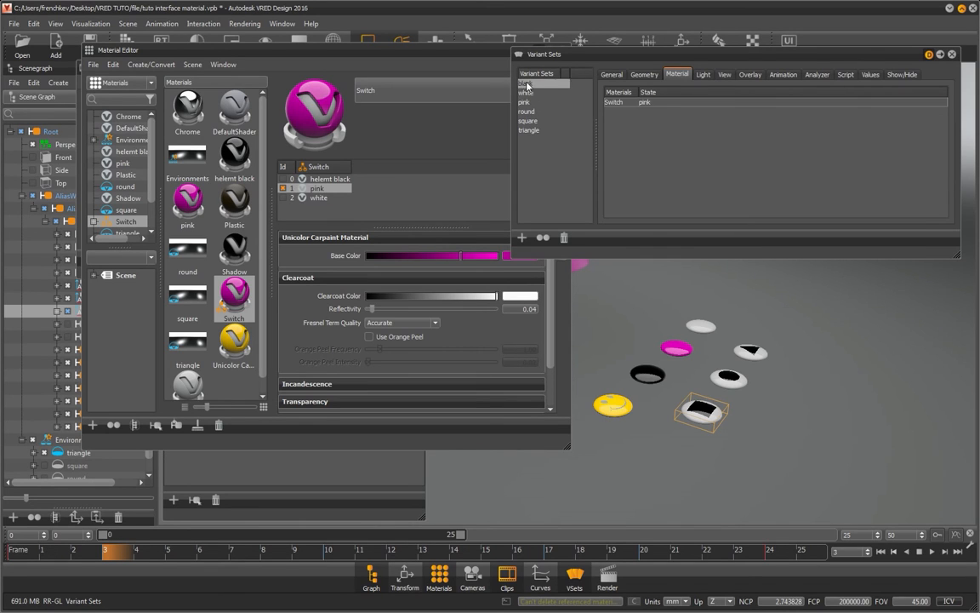
{"action": "double_click", "coordinate": [679, 103]}
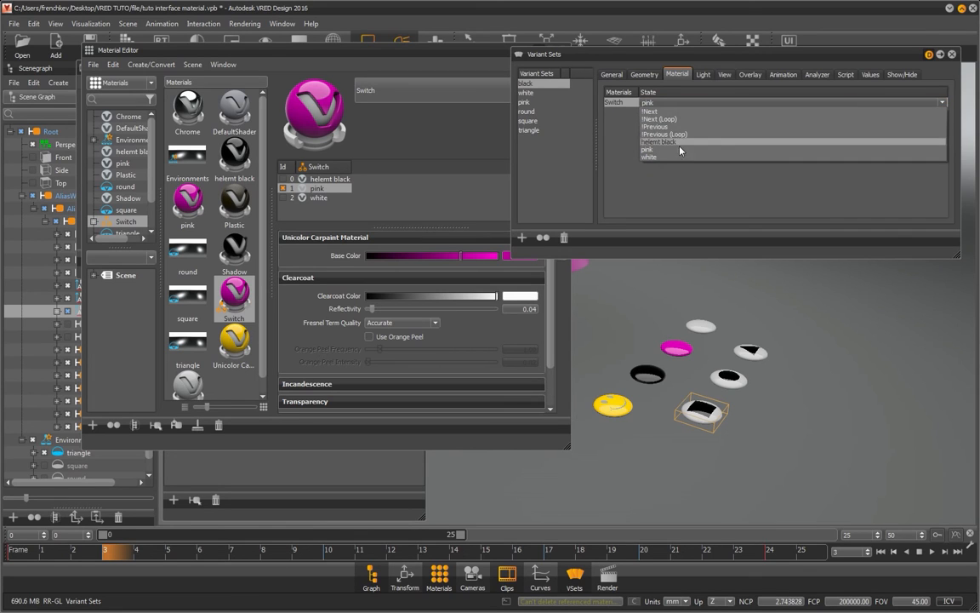
{"action": "left_click", "coordinate": [675, 143]}
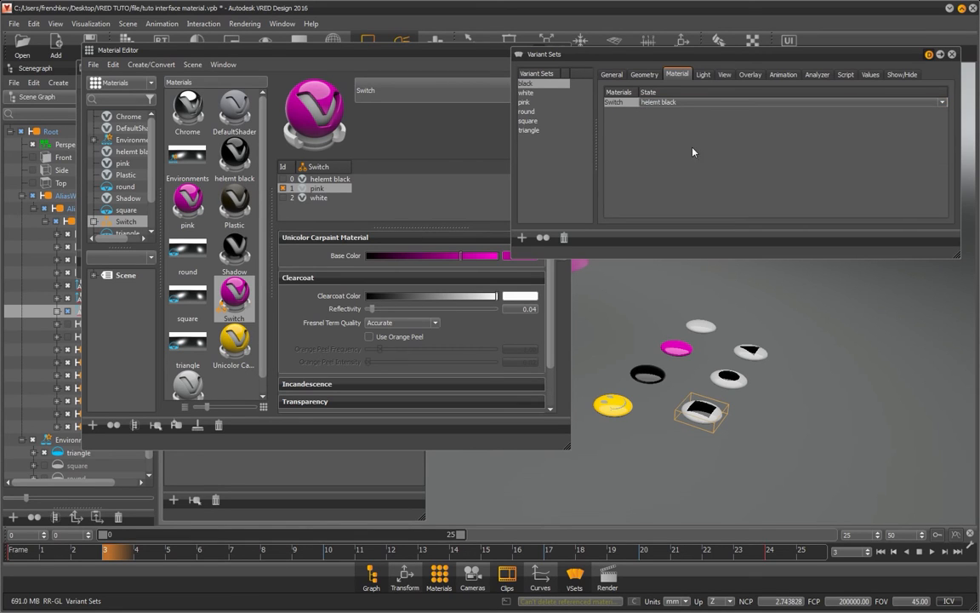
{"action": "left_click", "coordinate": [434, 54]}
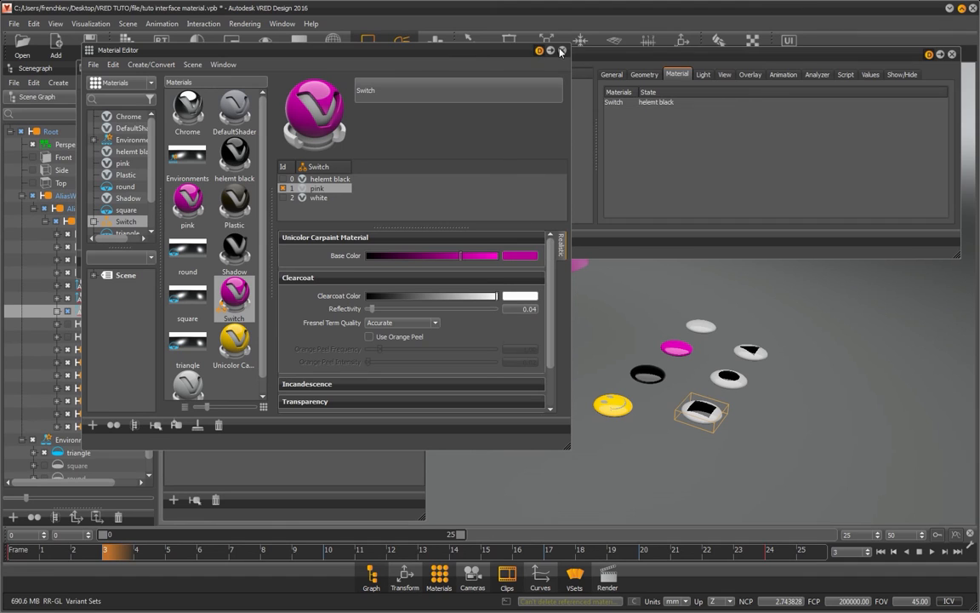
{"action": "left_click", "coordinate": [561, 51]}
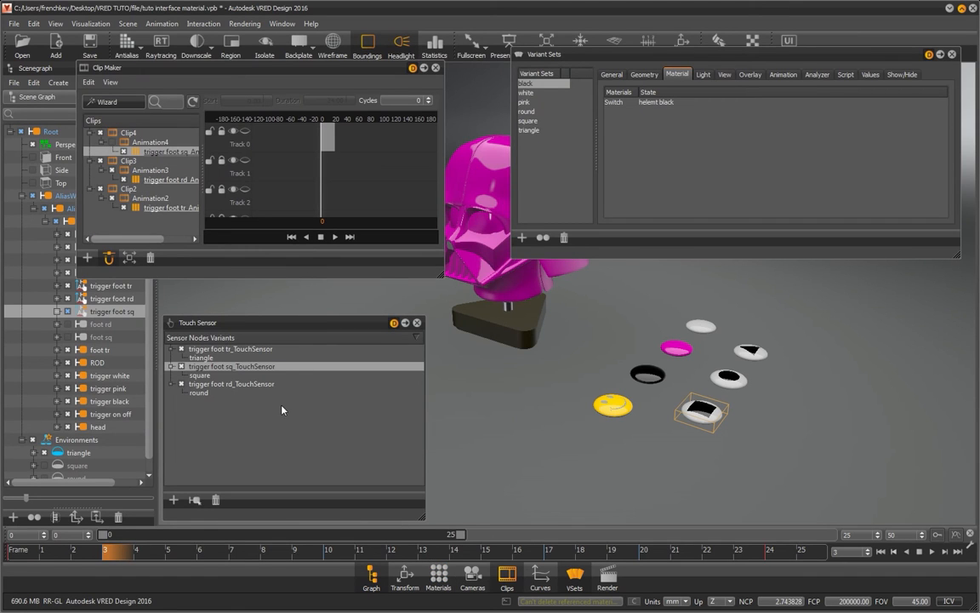
Step: Collapse the touch sensor entries and preview the black, white and pink variant sets on the helmet
{"action": "left_click", "coordinate": [171, 349]}
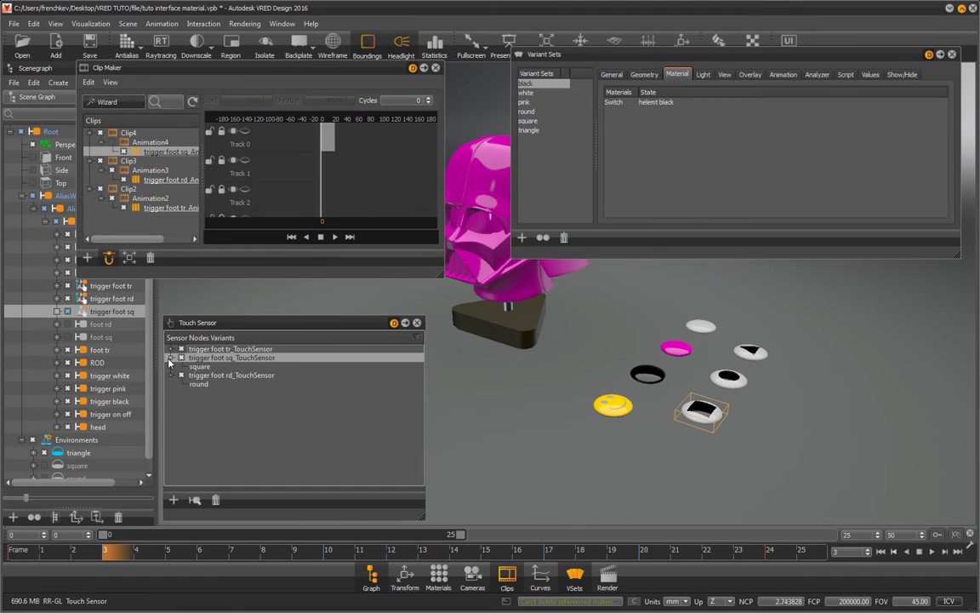
{"action": "left_click", "coordinate": [171, 358]}
{"action": "left_click", "coordinate": [171, 366]}
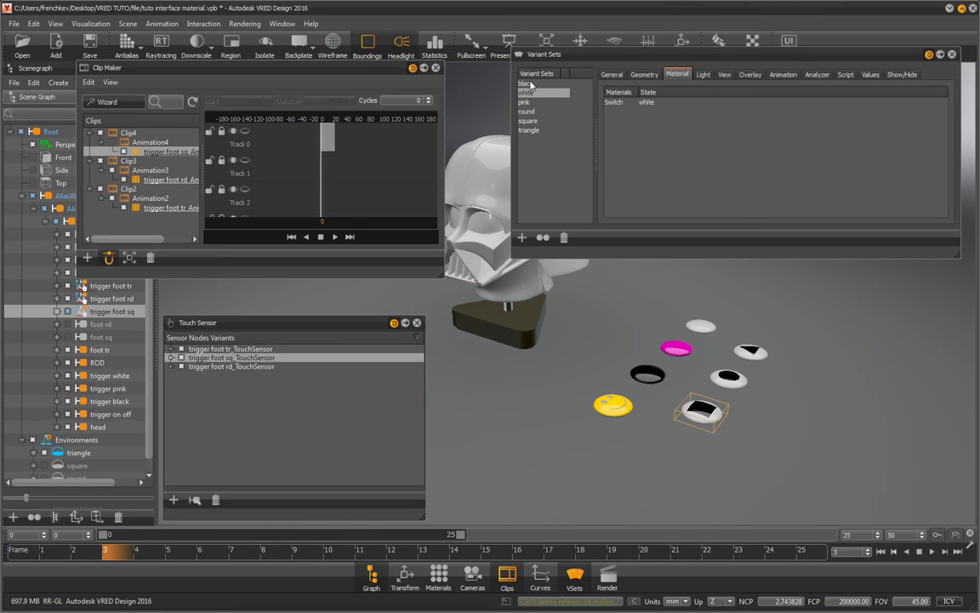
{"action": "double_click", "coordinate": [526, 83]}
{"action": "double_click", "coordinate": [530, 94]}
{"action": "double_click", "coordinate": [527, 102]}
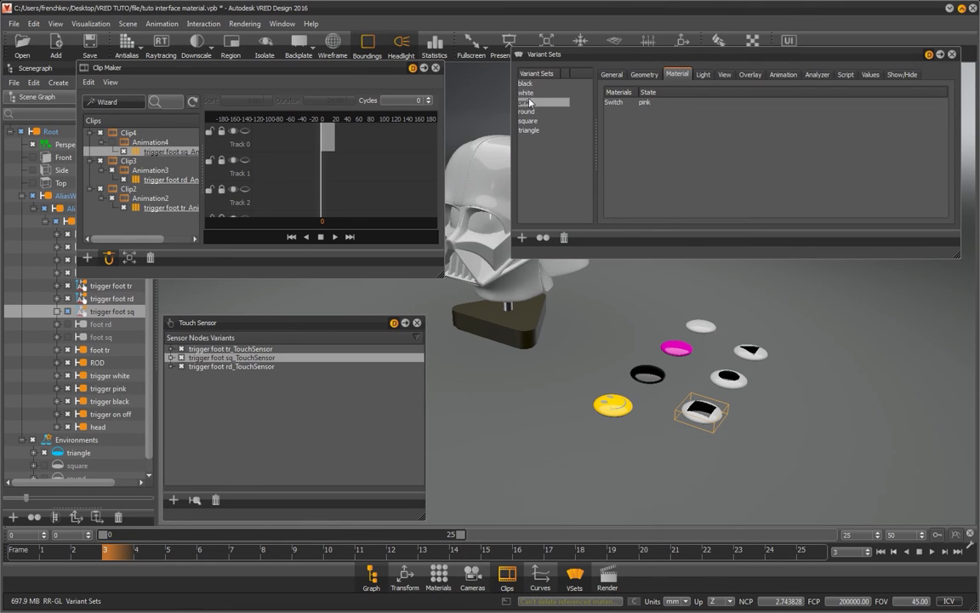
{"action": "double_click", "coordinate": [528, 94]}
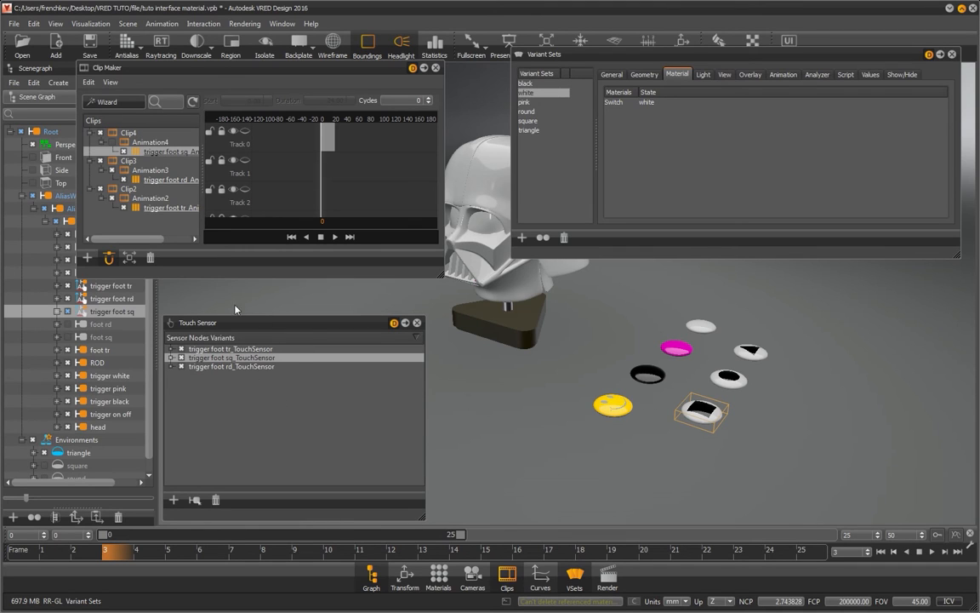
Step: Create touch sensors for the trigger white, trigger pink and trigger black nodes
{"action": "left_click", "coordinate": [244, 392]}
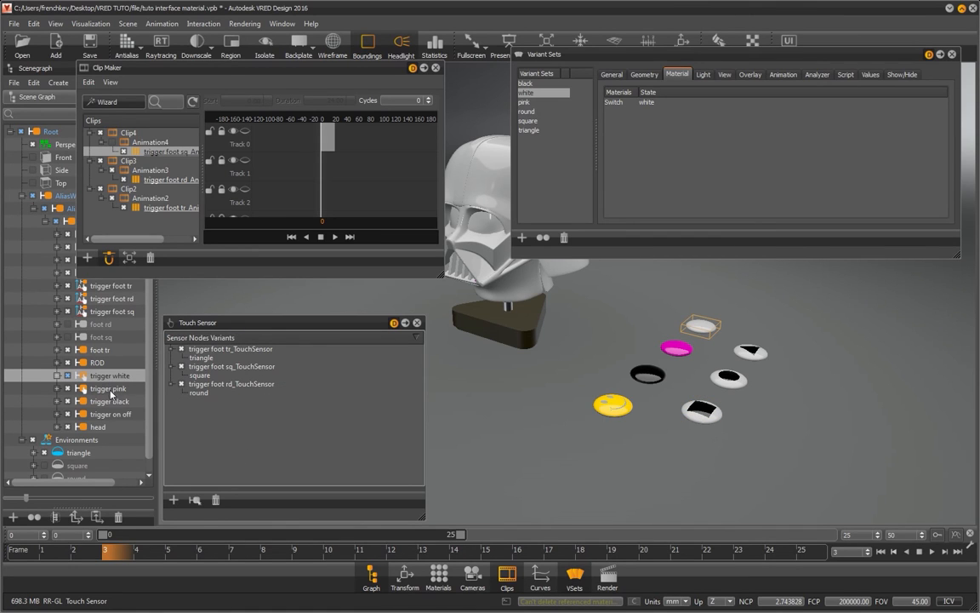
{"action": "left_click", "coordinate": [109, 389]}
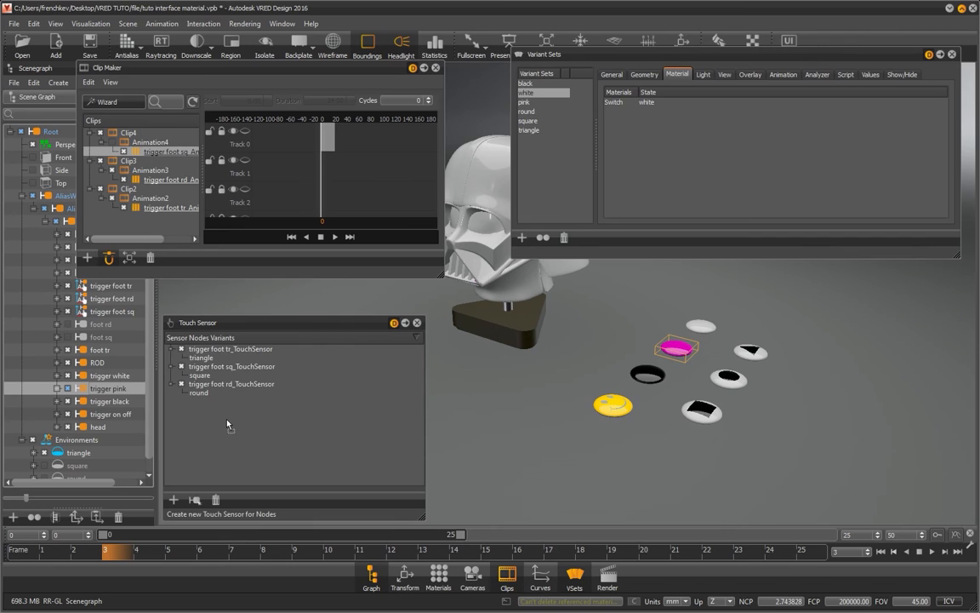
{"action": "left_click_drag", "start_coordinate": [109, 389], "coordinate": [201, 420]}
{"action": "left_click_drag", "start_coordinate": [109, 400], "coordinate": [222, 437]}
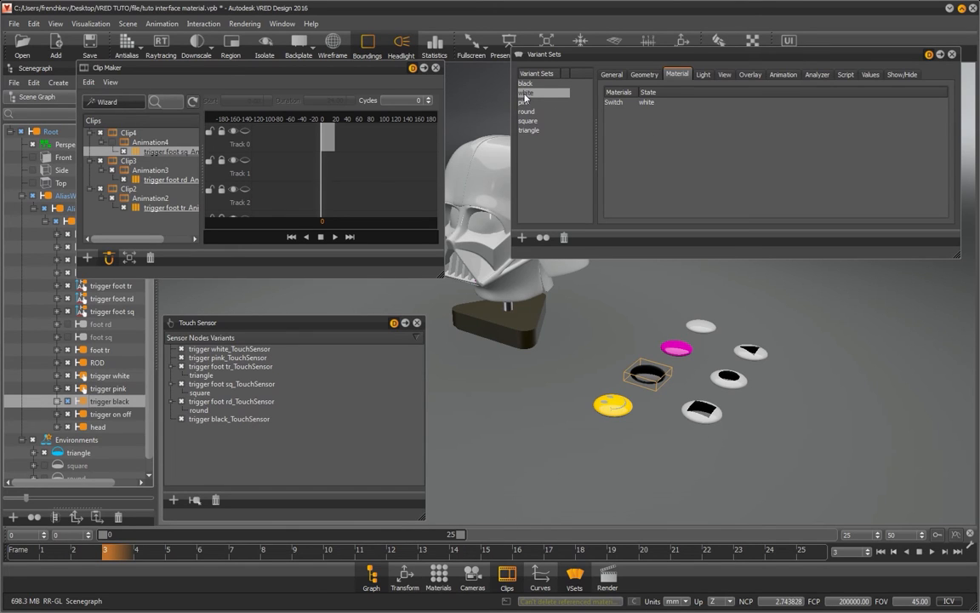
Step: Assign the white, black and pink variant sets to the touch sensors of the matching colour triggers
{"action": "left_click_drag", "start_coordinate": [527, 93], "coordinate": [230, 349]}
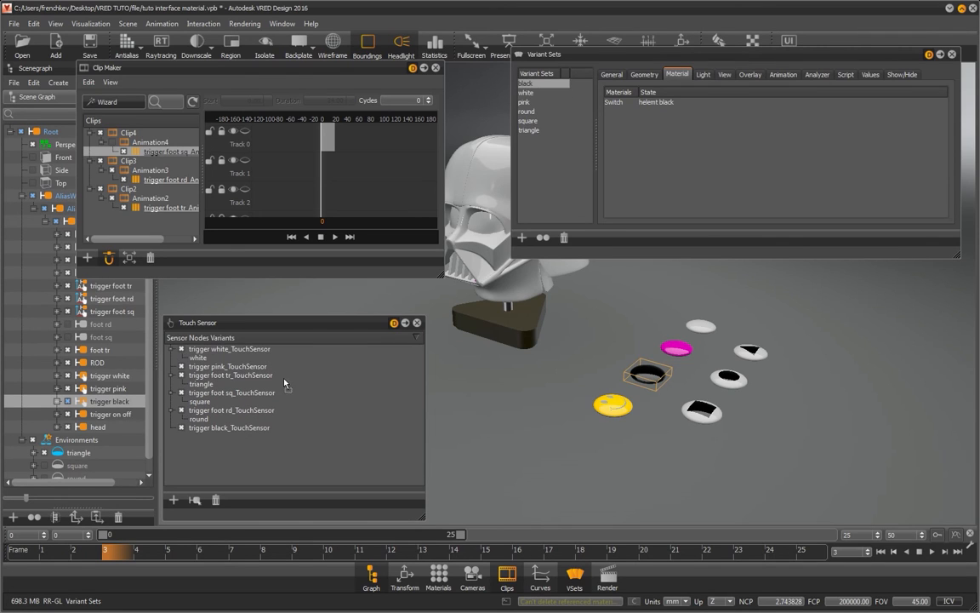
{"action": "left_click_drag", "start_coordinate": [241, 432], "coordinate": [240, 432]}
{"action": "left_click_drag", "start_coordinate": [525, 102], "coordinate": [258, 368]}
Step: Test the pink and white colour triggers in the scene
{"action": "left_click", "coordinate": [681, 351]}
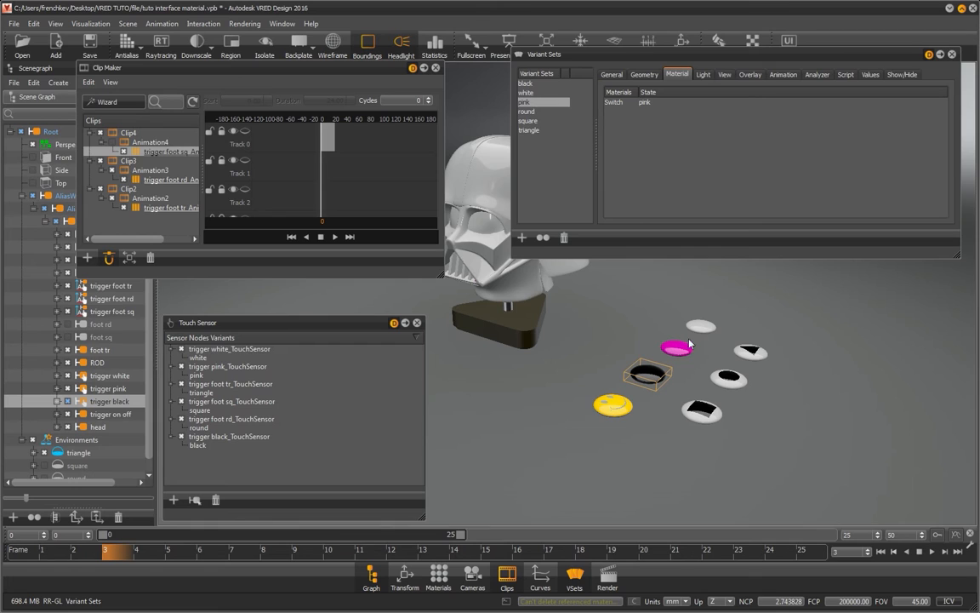
{"action": "left_click", "coordinate": [701, 329]}
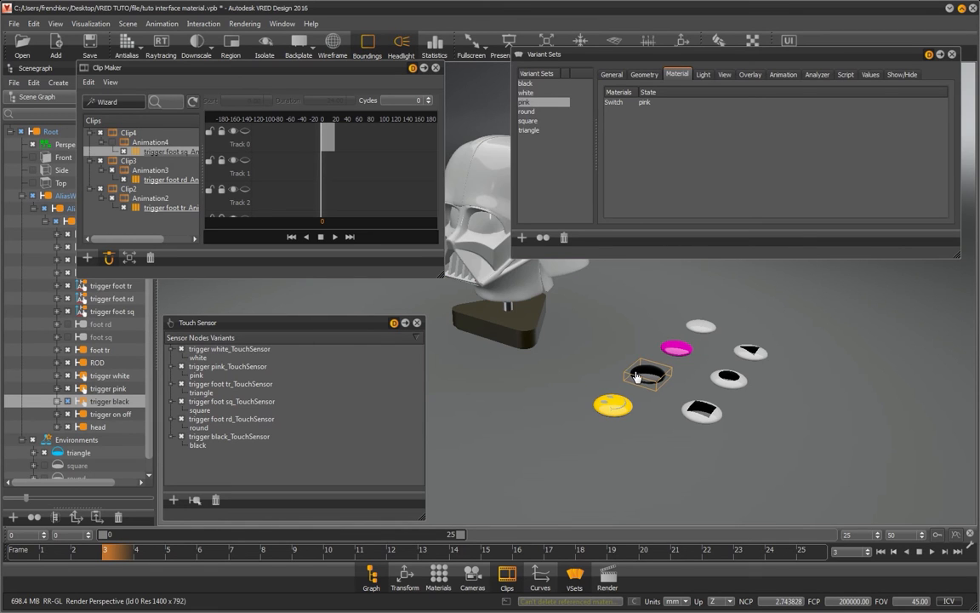
{"action": "left_click", "coordinate": [698, 334]}
{"action": "left_click", "coordinate": [698, 334]}
{"action": "left_click", "coordinate": [698, 334]}
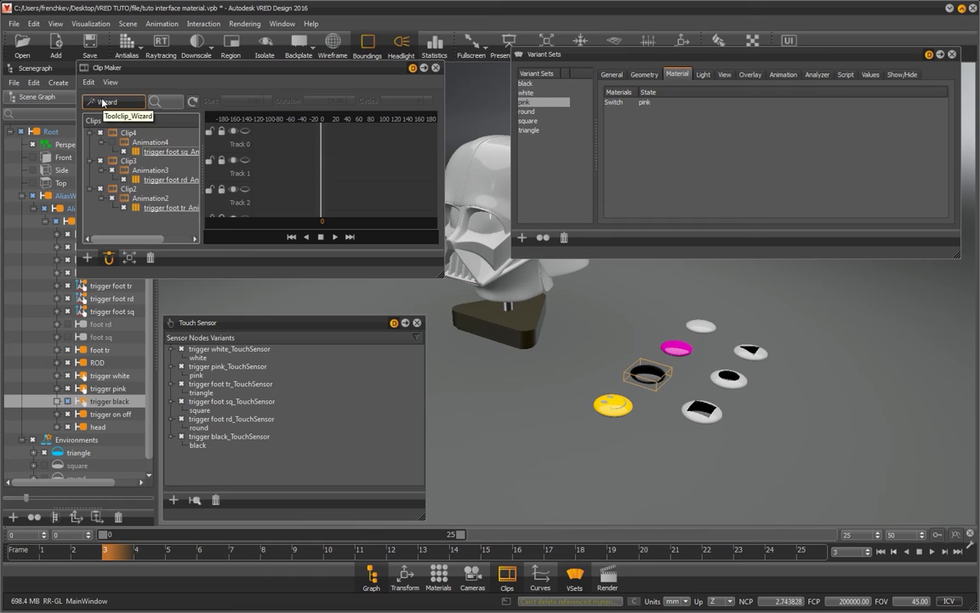
Step: Create an animation for trigger black with the Animation Wizard, using a 1 sec start time, 1 sec duration and captured start and end states
{"action": "left_click", "coordinate": [103, 102]}
{"action": "left_click", "coordinate": [506, 453]}
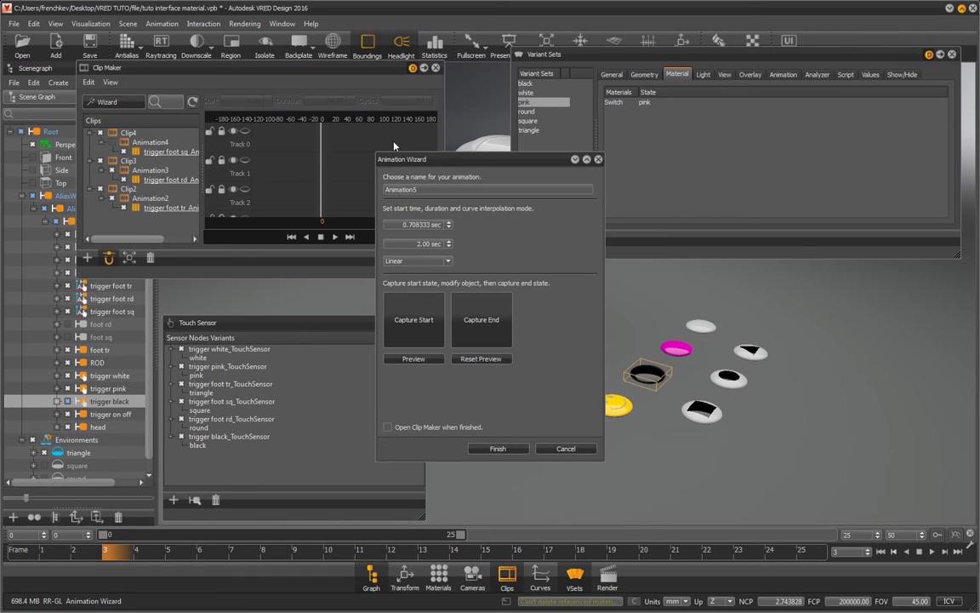
{"action": "left_click_drag", "start_coordinate": [420, 244], "coordinate": [502, 245]}
{"action": "type", "text": "1"}
{"action": "key", "text": "Return"}
{"action": "left_click_drag", "start_coordinate": [400, 226], "coordinate": [503, 245]}
{"action": "type", "text": "1"}
{"action": "key", "text": "Return"}
{"action": "type", "text": "1"}
{"action": "key", "text": "Return"}
{"action": "left_click", "coordinate": [420, 313]}
{"action": "left_click", "coordinate": [482, 319]}
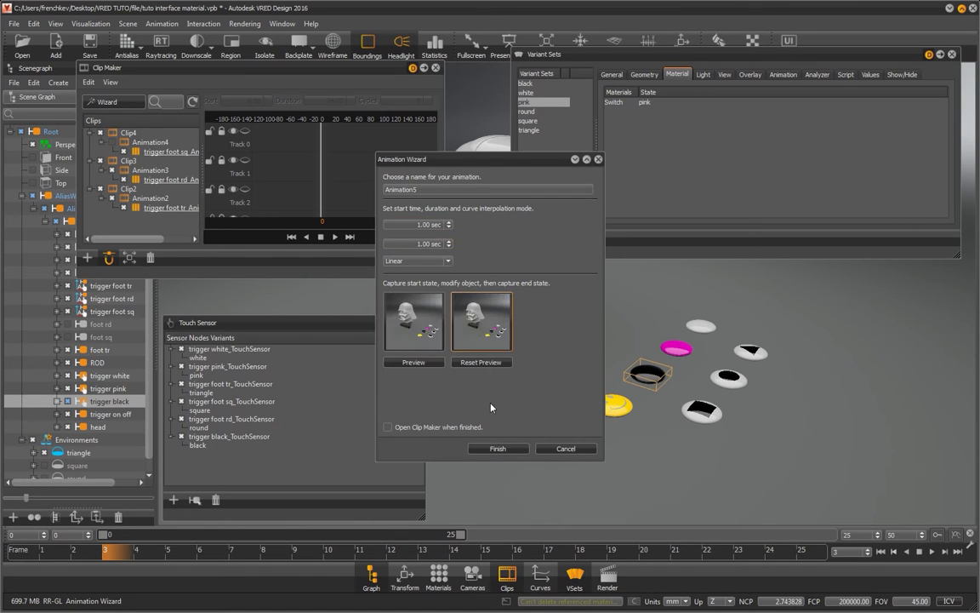
{"action": "left_click", "coordinate": [497, 448]}
Step: In the Curve Editor, key the trigger black animation's translation.Z channel at frames 3, 10, 17 and 20
{"action": "left_click", "coordinate": [89, 132]}
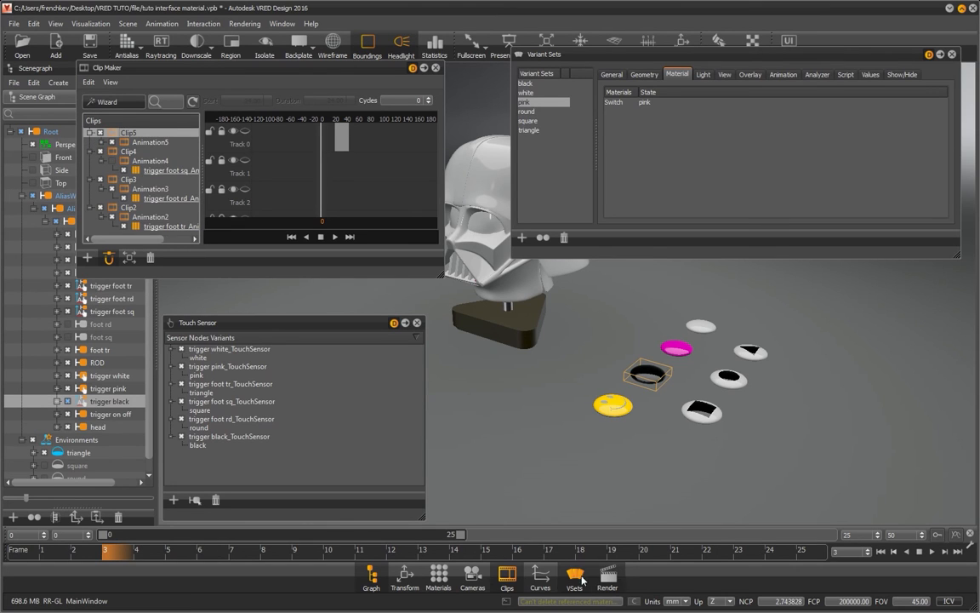
{"action": "left_click", "coordinate": [539, 578]}
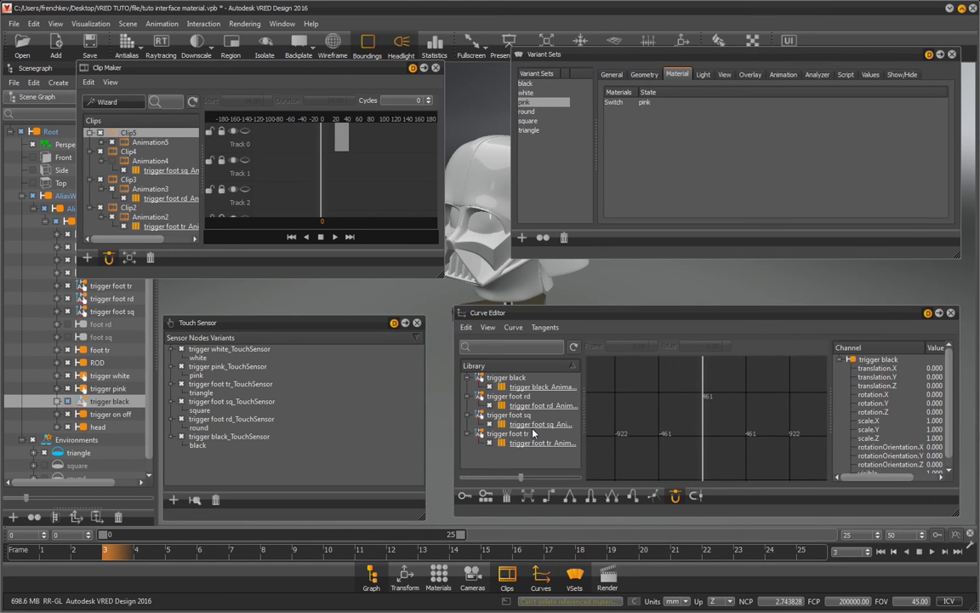
{"action": "left_click", "coordinate": [101, 142]}
{"action": "left_click", "coordinate": [160, 152]}
{"action": "left_click", "coordinate": [901, 388]}
{"action": "scroll", "coordinate": [704, 433], "scroll_direction": "up", "scroll_amount": 10}
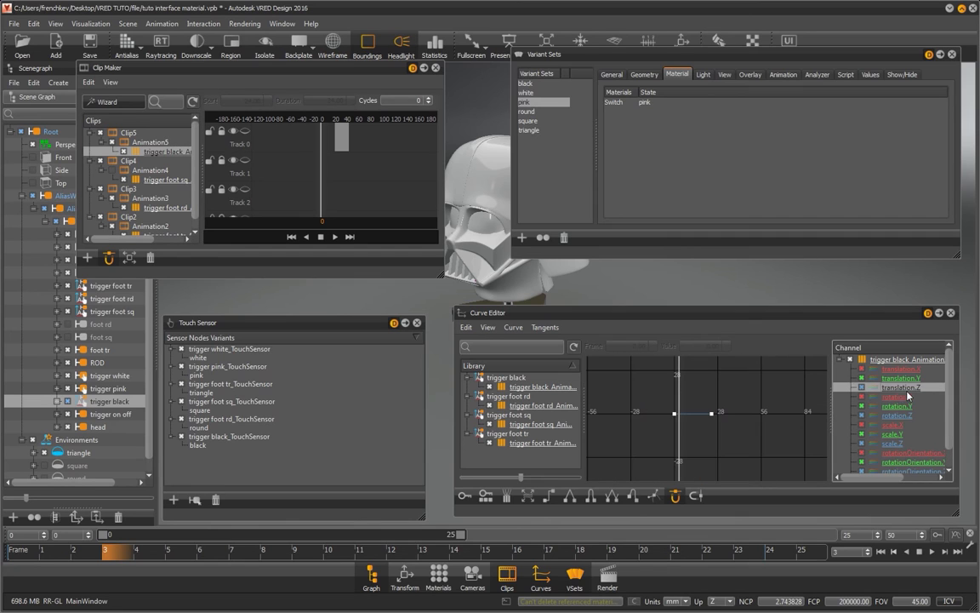
{"action": "right_click", "coordinate": [906, 389]}
{"action": "left_click", "coordinate": [882, 422]}
{"action": "left_click", "coordinate": [338, 551]}
{"action": "right_click", "coordinate": [915, 389]}
{"action": "left_click", "coordinate": [902, 422]}
{"action": "left_click", "coordinate": [560, 551]}
{"action": "right_click", "coordinate": [909, 389]}
{"action": "left_click", "coordinate": [910, 424]}
{"action": "left_click", "coordinate": [653, 551]}
{"action": "right_click", "coordinate": [889, 388]}
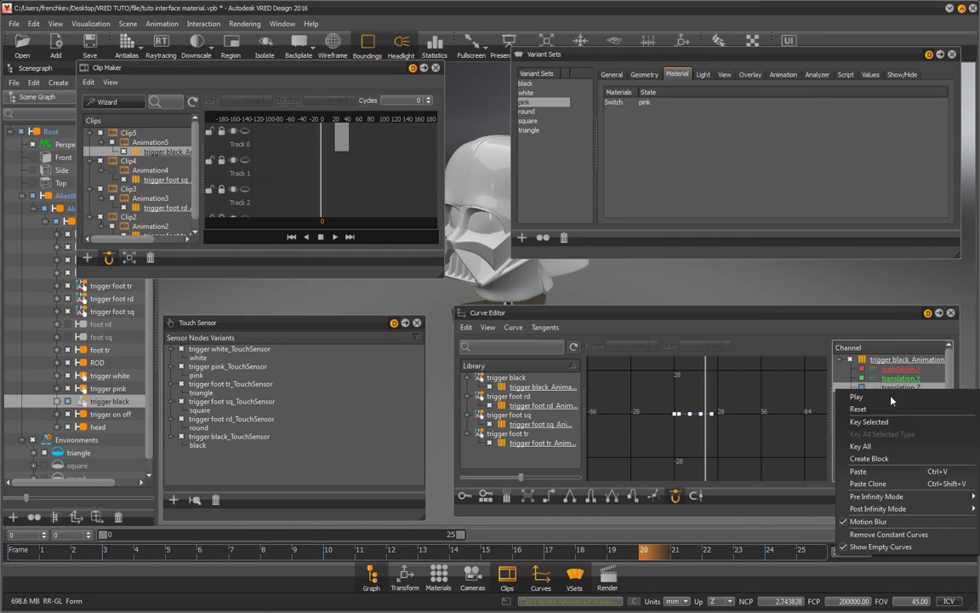
{"action": "left_click", "coordinate": [885, 422]}
Step: Set trigger black's translation.Z key at frame 10 to 50 and the keys at frames 3 and 17 to -10
{"action": "scroll", "coordinate": [678, 422], "scroll_direction": "up", "scroll_amount": 5}
{"action": "left_click", "coordinate": [715, 401]}
{"action": "double_click", "coordinate": [711, 347]}
{"action": "type", "text": "50"}
{"action": "double_click", "coordinate": [712, 346]}
{"action": "type", "text": "-10"}
{"action": "left_click_drag", "start_coordinate": [730, 389], "coordinate": [749, 411]}
{"action": "double_click", "coordinate": [713, 346]}
{"action": "type", "text": "-10"}
{"action": "scroll", "coordinate": [683, 403], "scroll_direction": "down", "scroll_amount": 5}
{"action": "left_click_drag", "start_coordinate": [667, 359], "coordinate": [737, 439]}
{"action": "left_click", "coordinate": [663, 411]}
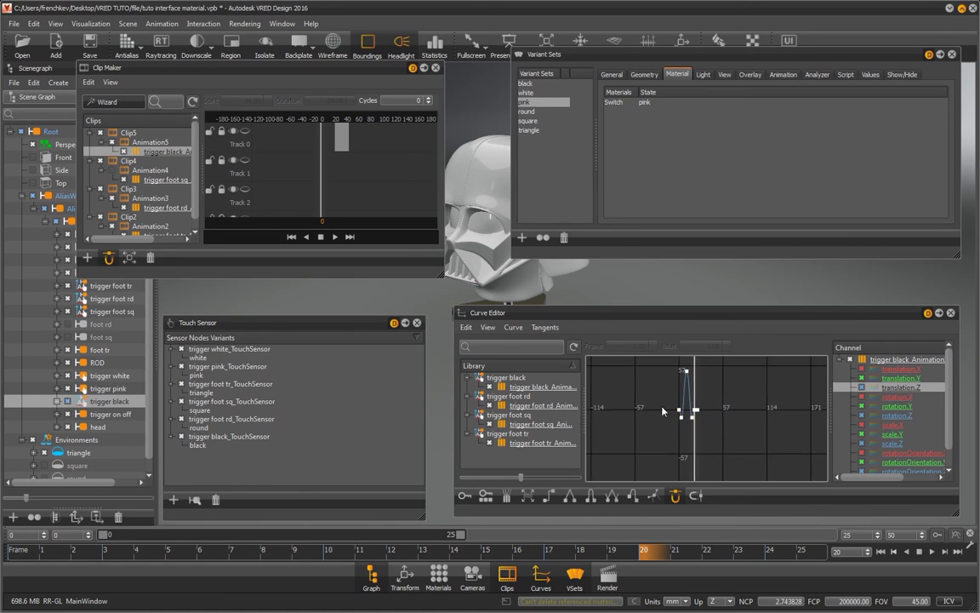
Step: Key the trigger black animation's rotation.Y channel at frames 3 and 17
{"action": "scroll", "coordinate": [662, 410], "scroll_direction": "up", "scroll_amount": 5}
{"action": "left_click", "coordinate": [895, 415]}
{"action": "left_click", "coordinate": [897, 407]}
{"action": "left_click", "coordinate": [124, 551]}
{"action": "right_click", "coordinate": [905, 407]}
{"action": "left_click", "coordinate": [905, 438]}
{"action": "left_click", "coordinate": [551, 551]}
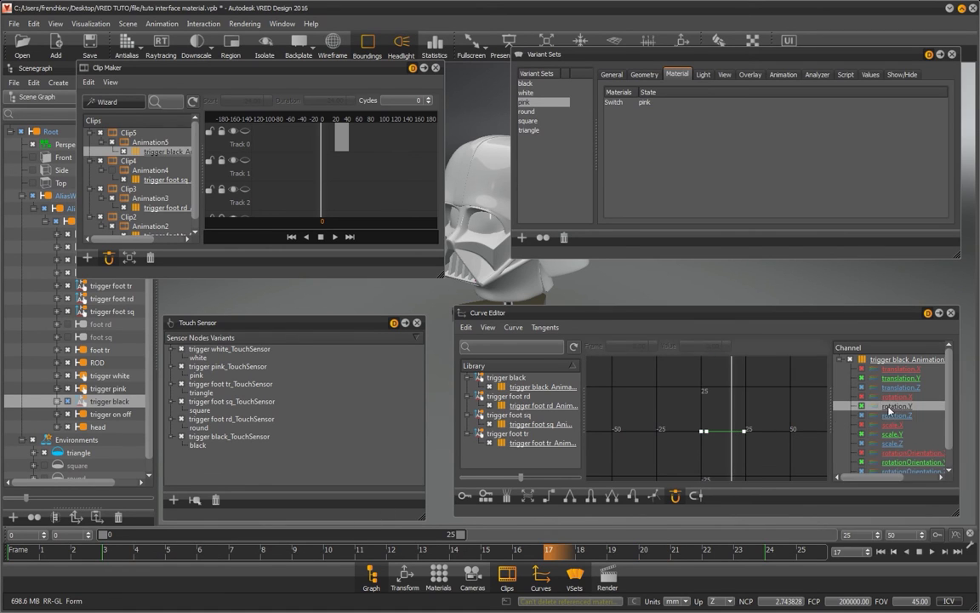
{"action": "right_click", "coordinate": [888, 408]}
{"action": "left_click", "coordinate": [892, 440]}
Step: Raise trigger black's rotation.Y keys from frame 17 onward to 540 and change the curve's tangent type
{"action": "left_click", "coordinate": [732, 430]}
{"action": "double_click", "coordinate": [712, 346]}
{"action": "type", "text": "360"}
{"action": "left_click_drag", "start_coordinate": [733, 408], "coordinate": [753, 408]}
{"action": "left_click", "coordinate": [745, 431]}
{"action": "double_click", "coordinate": [712, 346]}
{"action": "type", "text": "540"}
{"action": "scroll", "coordinate": [706, 438], "scroll_direction": "down", "scroll_amount": 8}
{"action": "left_click_drag", "start_coordinate": [678, 364], "coordinate": [725, 460]}
{"action": "left_click", "coordinate": [595, 498]}
{"action": "left_click", "coordinate": [736, 372]}
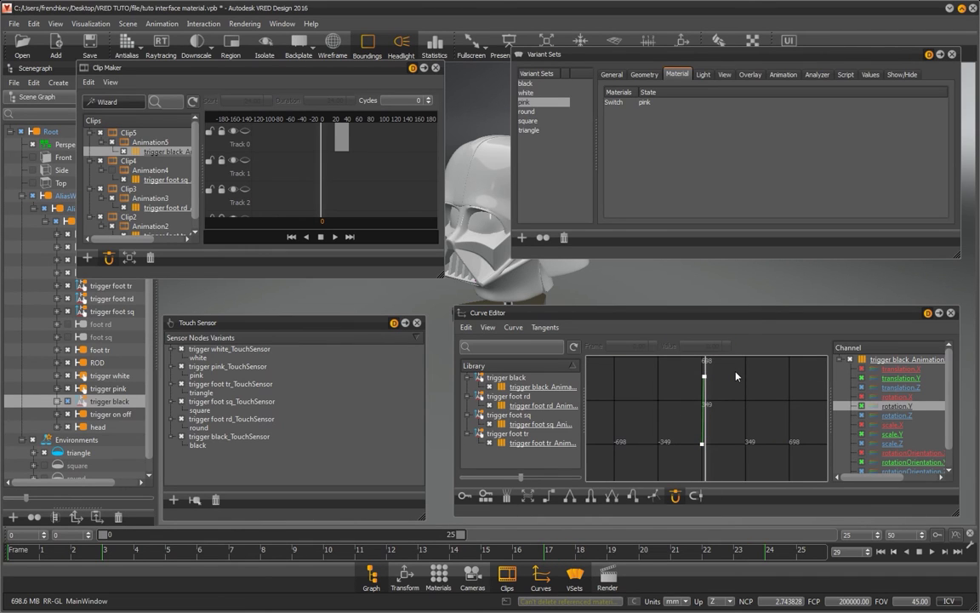
Step: Add the trigger black animation to the black variant set's animations
{"action": "left_click_drag", "start_coordinate": [758, 319], "coordinate": [322, 274]}
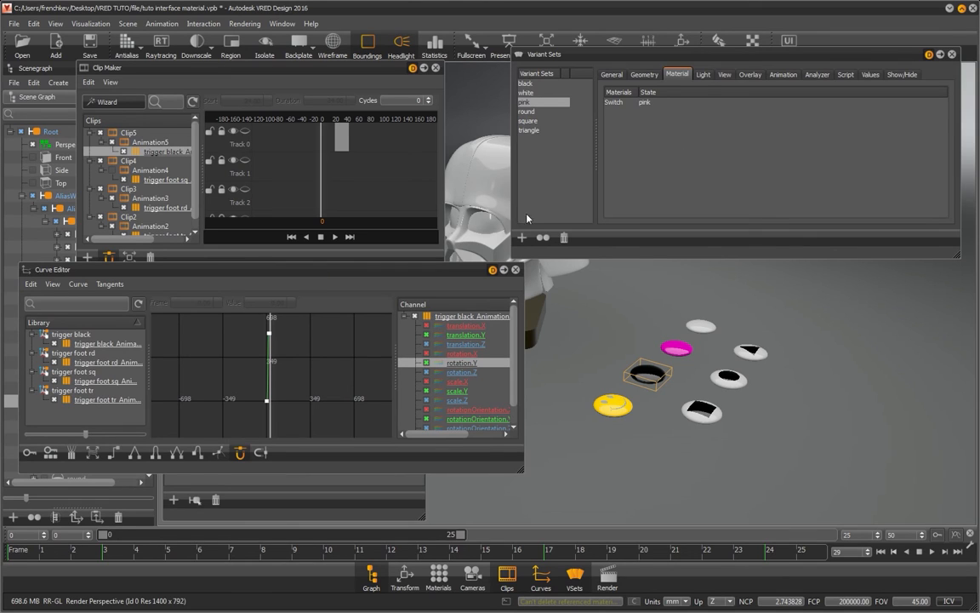
{"action": "left_click", "coordinate": [787, 77]}
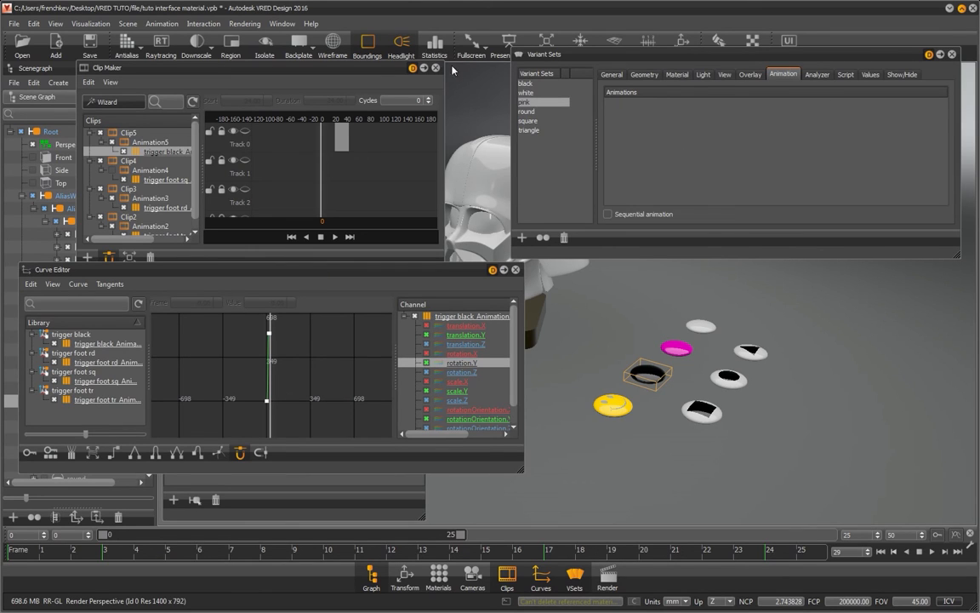
{"action": "left_click_drag", "start_coordinate": [167, 152], "coordinate": [595, 106]}
{"action": "left_click", "coordinate": [527, 86]}
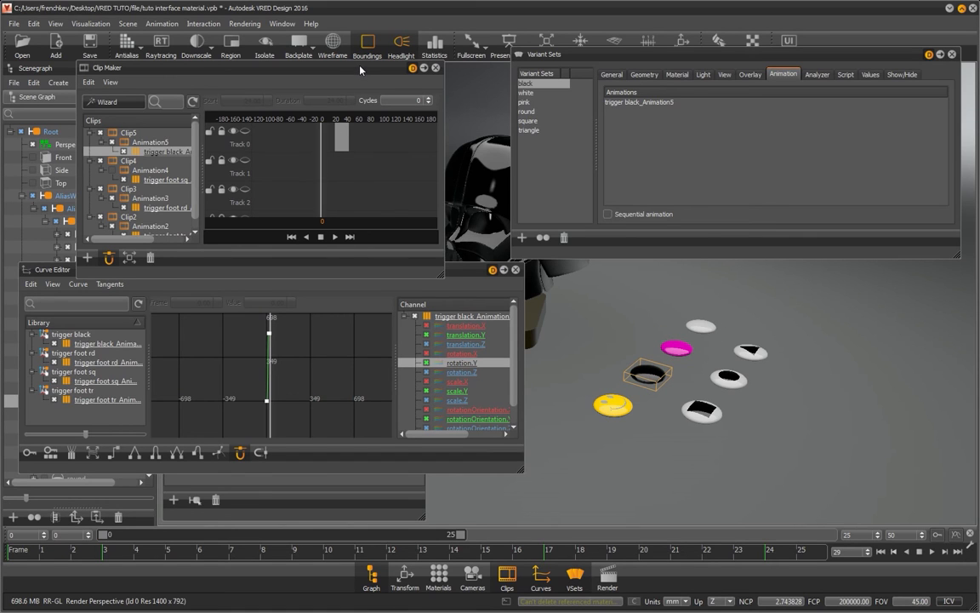
Step: Rearrange the editor windows and create an animation for trigger pink with the Animation Wizard
{"action": "left_click_drag", "start_coordinate": [360, 70], "coordinate": [859, 288]}
{"action": "left_click_drag", "start_coordinate": [357, 270], "coordinate": [519, 138]}
{"action": "left_click", "coordinate": [107, 389]}
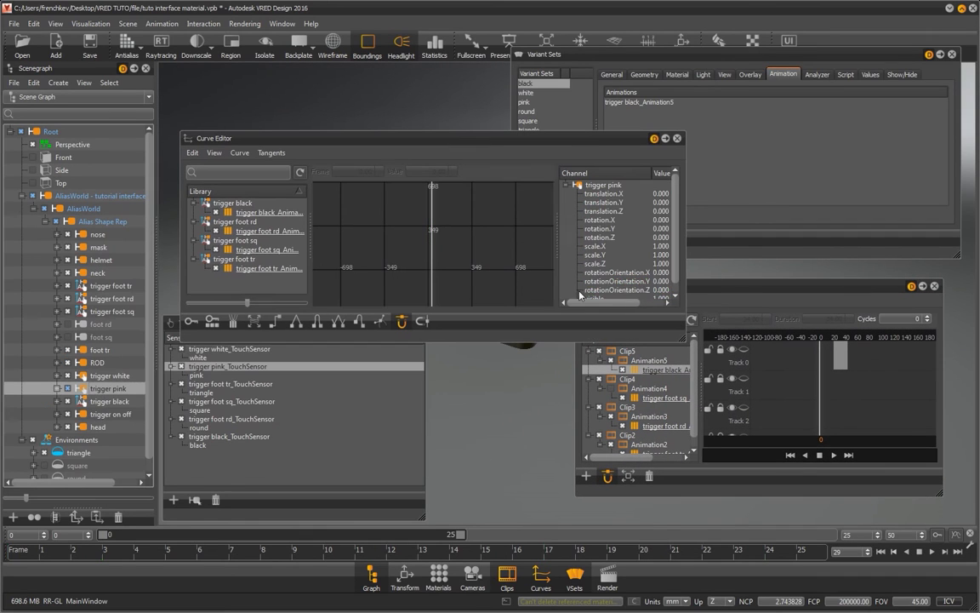
{"action": "left_click", "coordinate": [592, 421]}
{"action": "left_click", "coordinate": [622, 322]}
{"action": "left_click", "coordinate": [499, 448]}
{"action": "left_click", "coordinate": [507, 449]}
{"action": "left_click_drag", "start_coordinate": [548, 144], "coordinate": [501, 135]}
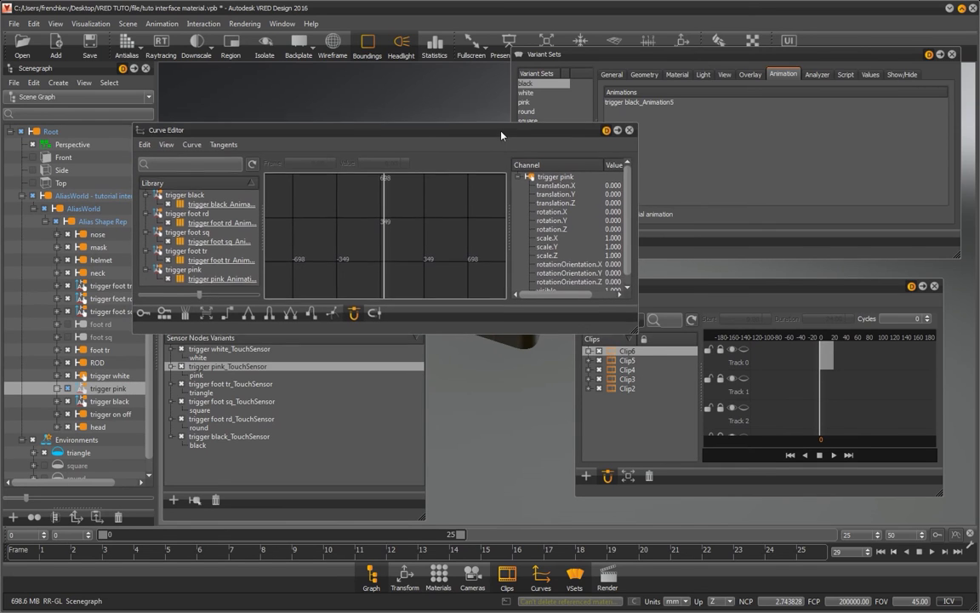
Step: Add translation.Z keys to the trigger pink animation, including at frames 10 and 17
{"action": "right_click", "coordinate": [588, 203]}
{"action": "left_click", "coordinate": [617, 234]}
{"action": "left_click", "coordinate": [329, 551]}
{"action": "right_click", "coordinate": [572, 204]}
{"action": "left_click", "coordinate": [604, 234]}
{"action": "left_click", "coordinate": [550, 551]}
{"action": "right_click", "coordinate": [575, 203]}
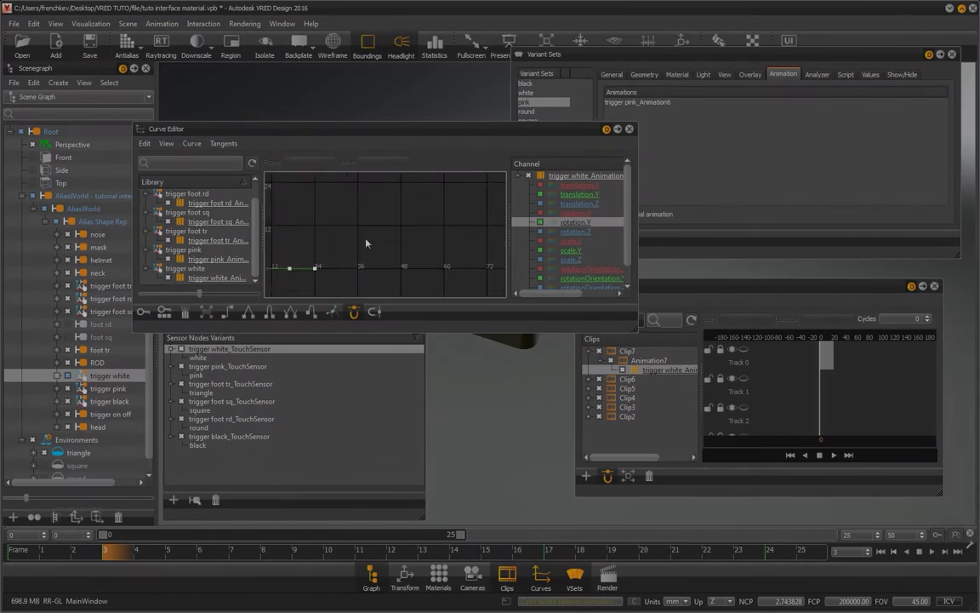
Step: Set the trigger white animation's rotation.Y key value to 540 and change the curve's tangent type
{"action": "left_click", "coordinate": [448, 254]}
{"action": "type", "text": "540"}
{"action": "key", "text": "Return"}
{"action": "scroll", "coordinate": [409, 219], "scroll_direction": "down", "scroll_amount": 15}
{"action": "left_click_drag", "start_coordinate": [438, 191], "coordinate": [385, 285]}
{"action": "left_click", "coordinate": [270, 312]}
{"action": "left_click", "coordinate": [455, 204]}
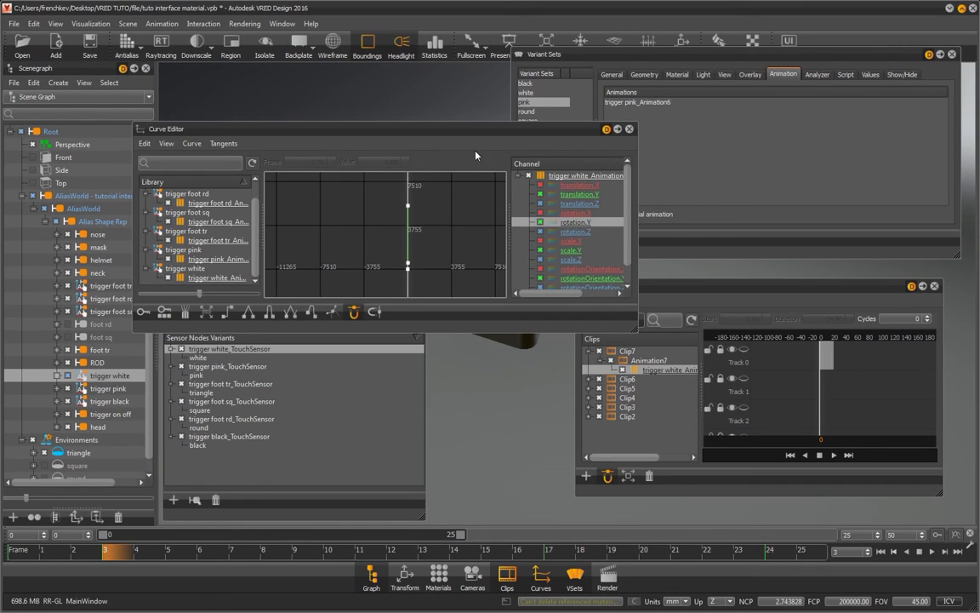
Step: Add the trigger white animation to the white variant set and move the editor windows clear of the triggers
{"action": "left_click", "coordinate": [526, 93]}
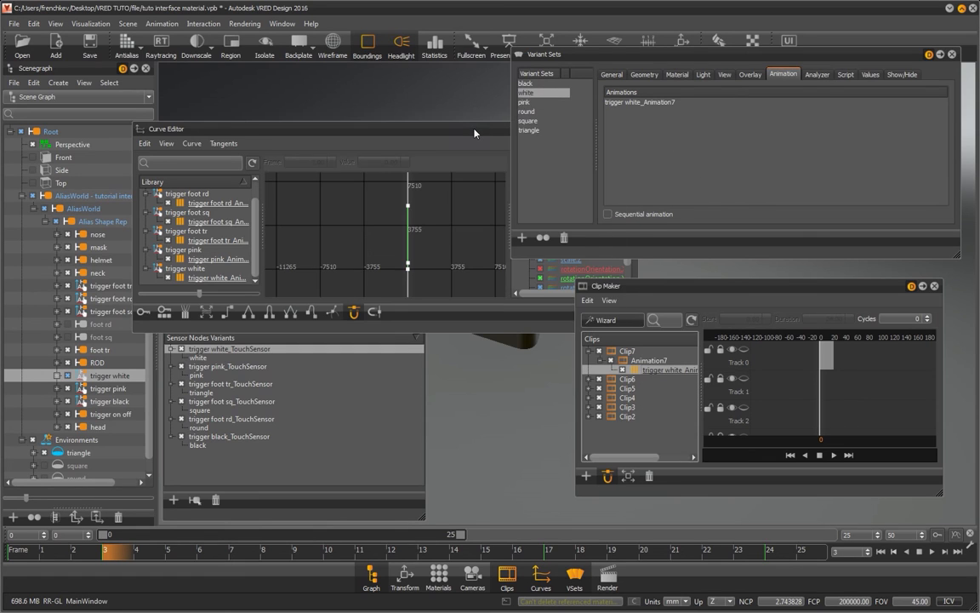
{"action": "left_click_drag", "start_coordinate": [474, 132], "coordinate": [370, 62]}
{"action": "left_click_drag", "start_coordinate": [749, 286], "coordinate": [235, 277]}
Step: Test the black, pink and white triggers in the scene
{"action": "left_click", "coordinate": [648, 376]}
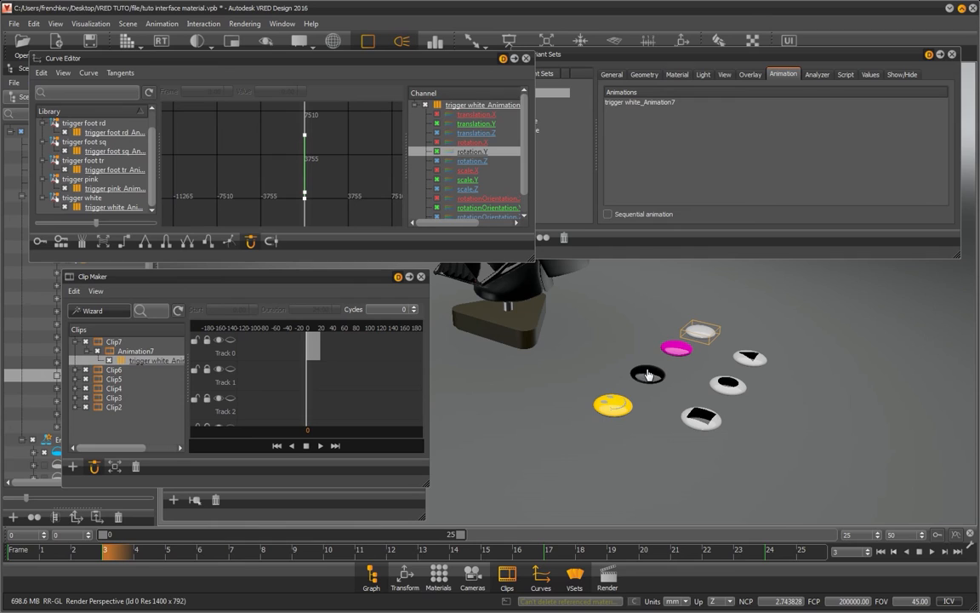
{"action": "left_click", "coordinate": [666, 358]}
{"action": "left_click", "coordinate": [702, 337]}
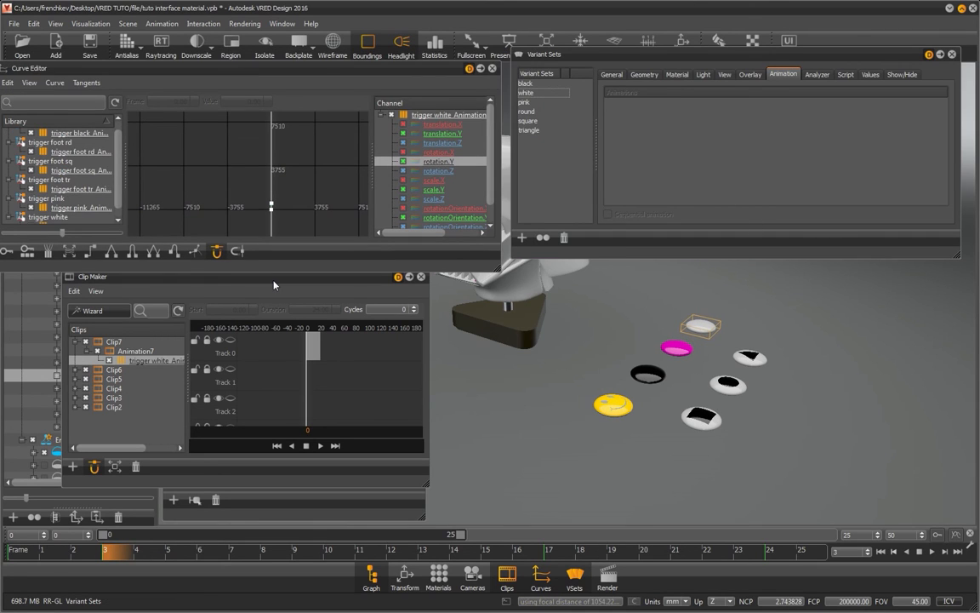
Step: Create a new variant set and name it ON OFF
{"action": "left_click_drag", "start_coordinate": [273, 280], "coordinate": [341, 267]}
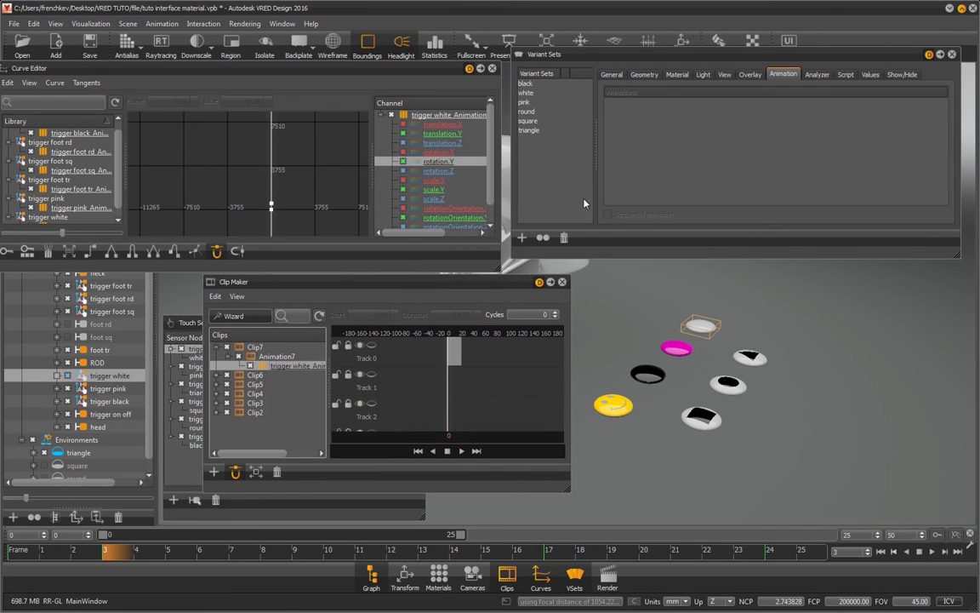
{"action": "right_click", "coordinate": [547, 185]}
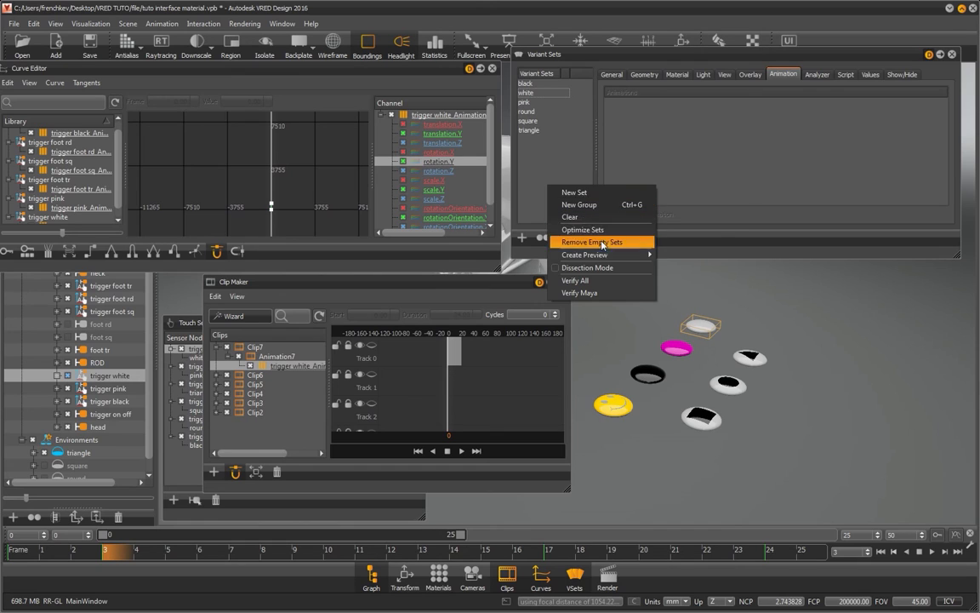
{"action": "left_click", "coordinate": [574, 192]}
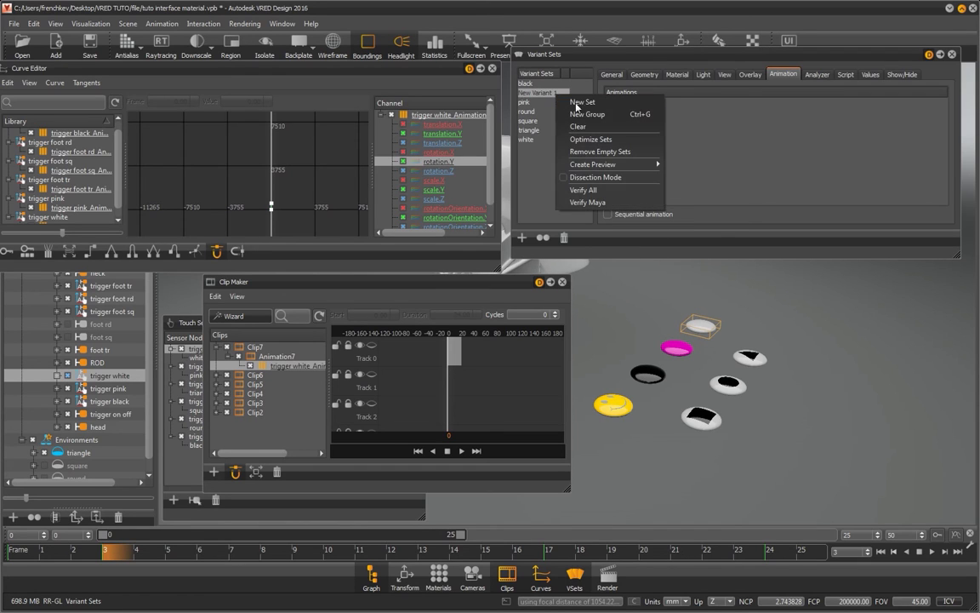
{"action": "right_click", "coordinate": [549, 94]}
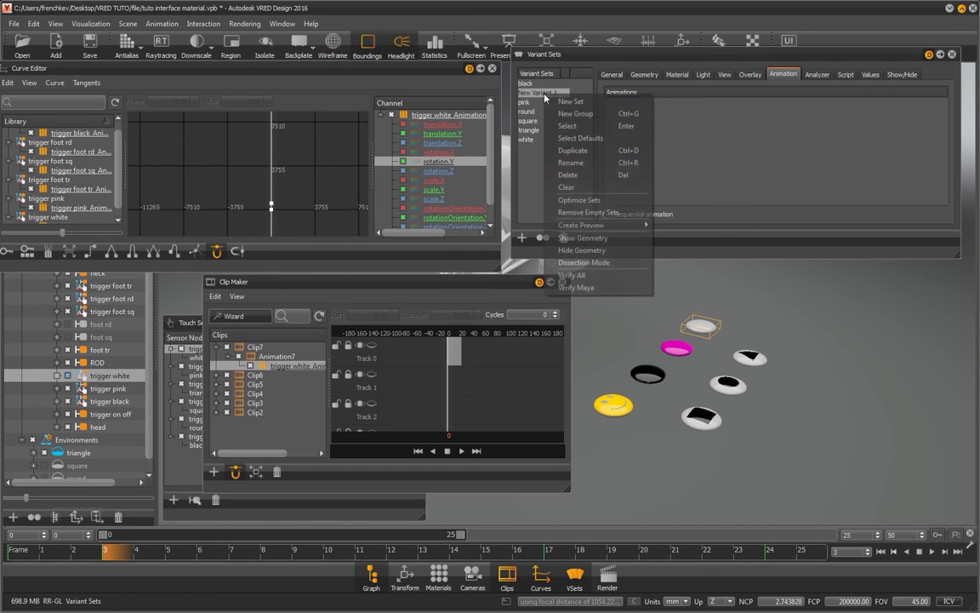
{"action": "left_click", "coordinate": [602, 164]}
{"action": "type", "text": "ON OFF"}
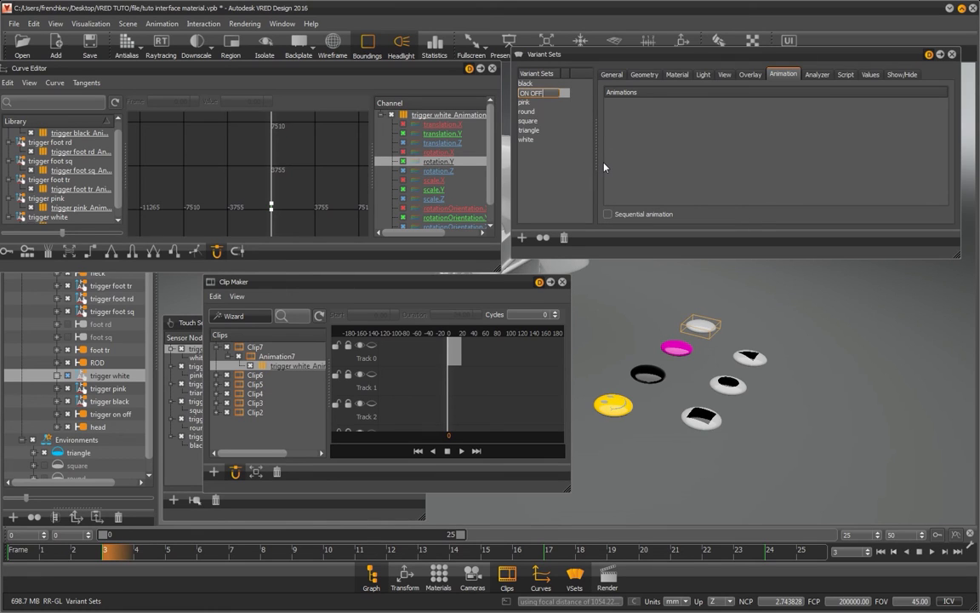
Step: Add the nose, mask, helmet and neck nodes to the geometry of the ON OFF variant set
{"action": "key", "text": "Return"}
{"action": "left_click", "coordinate": [492, 68]}
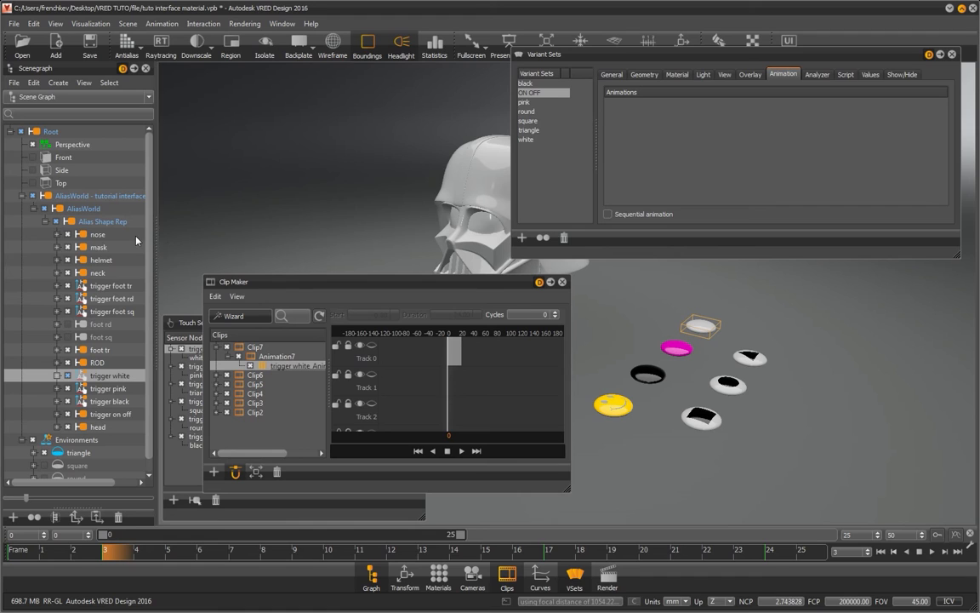
{"action": "left_click", "coordinate": [98, 236]}
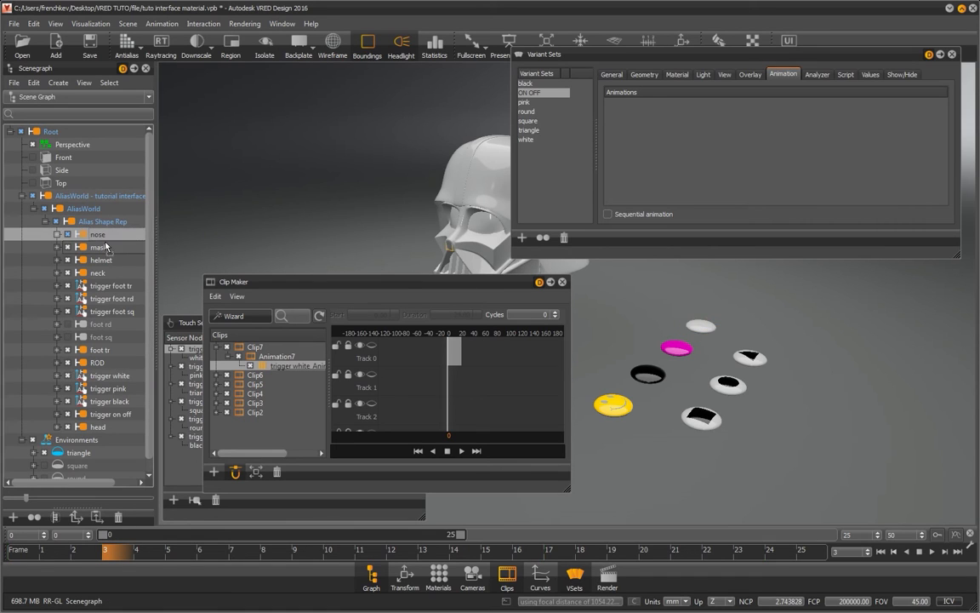
{"action": "left_click", "coordinate": [648, 76]}
{"action": "left_click_drag", "start_coordinate": [96, 234], "coordinate": [645, 158]}
{"action": "left_click", "coordinate": [447, 162], "text": "shift"}
{"action": "left_click", "coordinate": [98, 247]}
{"action": "left_click_drag", "start_coordinate": [97, 247], "coordinate": [571, 146]}
{"action": "left_click", "coordinate": [101, 261]}
{"action": "left_click_drag", "start_coordinate": [100, 260], "coordinate": [564, 159]}
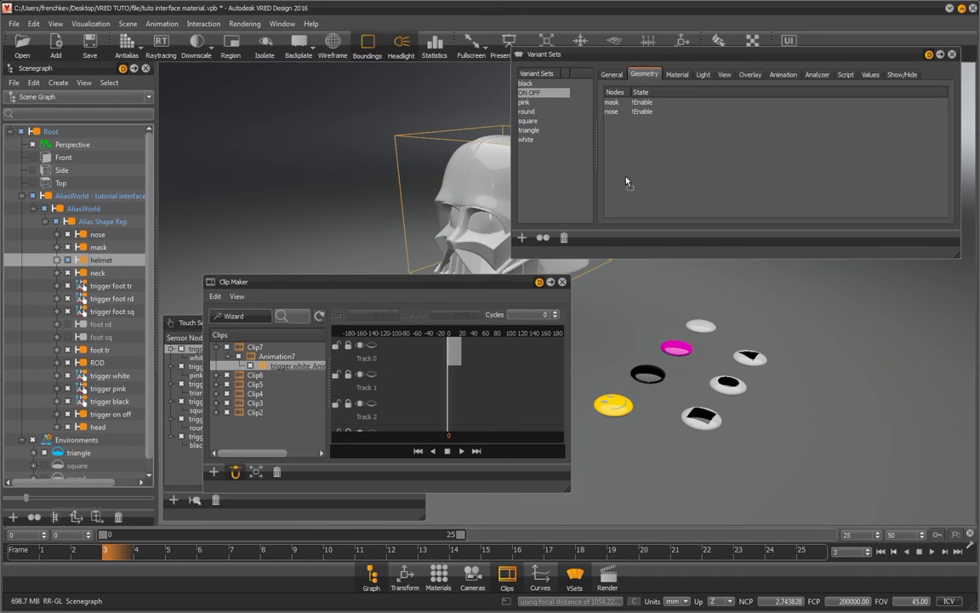
{"action": "left_click", "coordinate": [99, 274]}
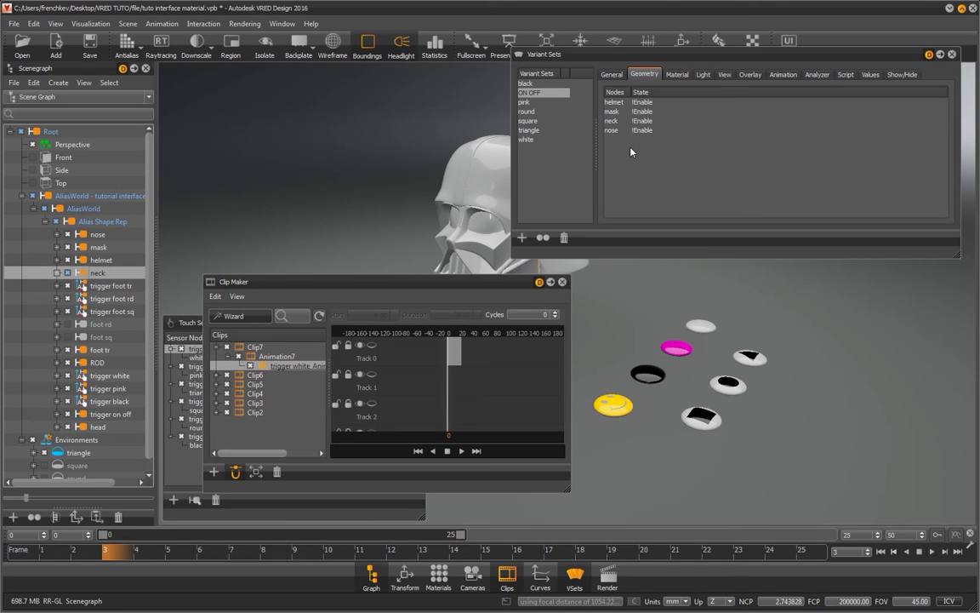
{"action": "left_click", "coordinate": [644, 197]}
Step: Set the states of the helmet, mask, neck and nose nodes to !Toggle and test the ON OFF variant set
{"action": "left_click", "coordinate": [655, 102]}
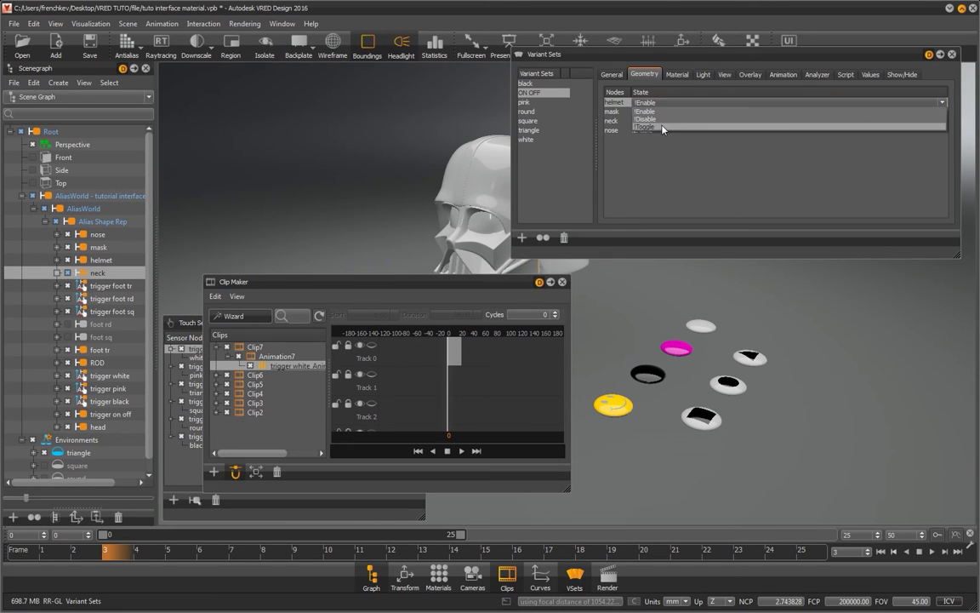
{"action": "left_click", "coordinate": [668, 127]}
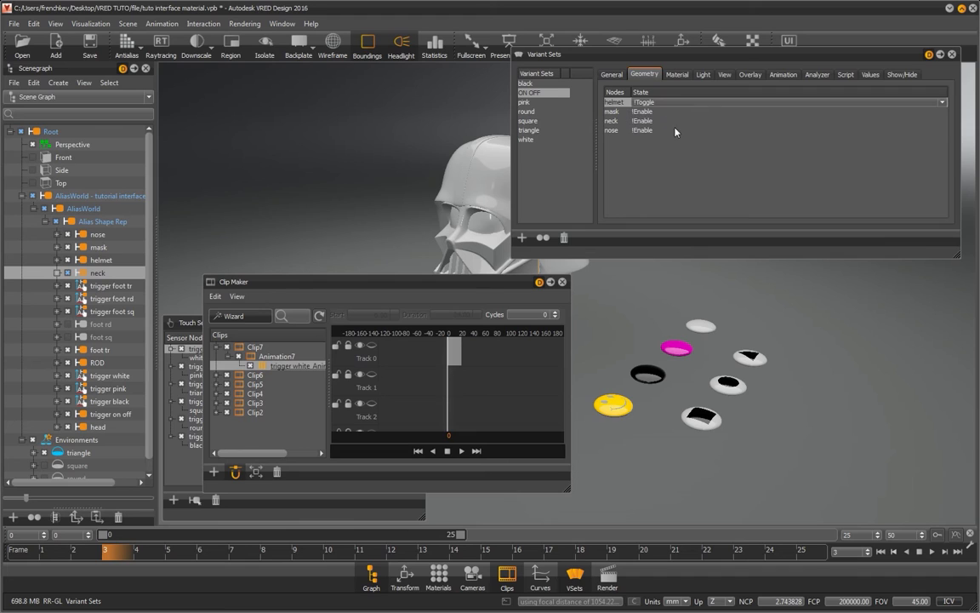
{"action": "left_click", "coordinate": [646, 111]}
{"action": "left_click", "coordinate": [651, 111]}
{"action": "left_click", "coordinate": [651, 136]}
{"action": "left_click", "coordinate": [654, 121]}
{"action": "left_click", "coordinate": [657, 121]}
{"action": "left_click", "coordinate": [662, 145]}
{"action": "left_click", "coordinate": [664, 131]}
{"action": "left_click", "coordinate": [664, 131]}
{"action": "left_click", "coordinate": [668, 154]}
{"action": "left_click", "coordinate": [653, 167]}
{"action": "left_click", "coordinate": [548, 93]}
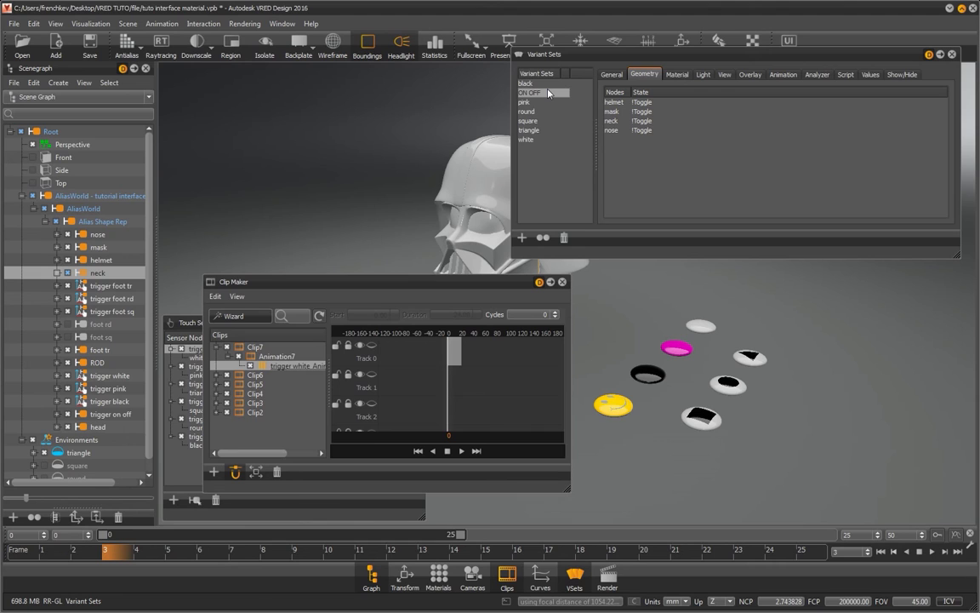
Step: Create a touch sensor for the trigger on off node and link the ON OFF variant set to it
{"action": "left_click_drag", "start_coordinate": [412, 280], "coordinate": [377, 77]}
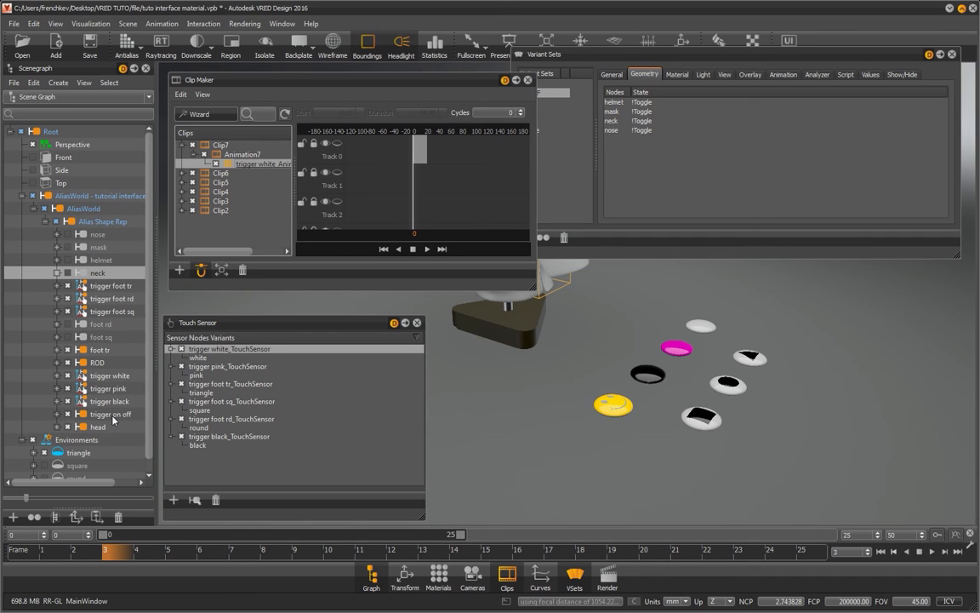
{"action": "left_click_drag", "start_coordinate": [113, 419], "coordinate": [321, 344]}
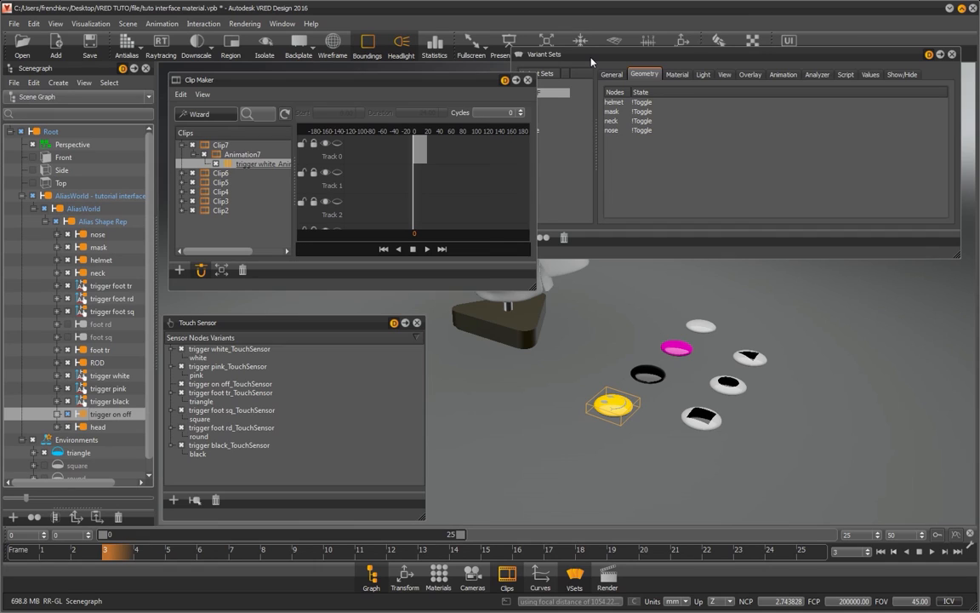
{"action": "left_click", "coordinate": [533, 94]}
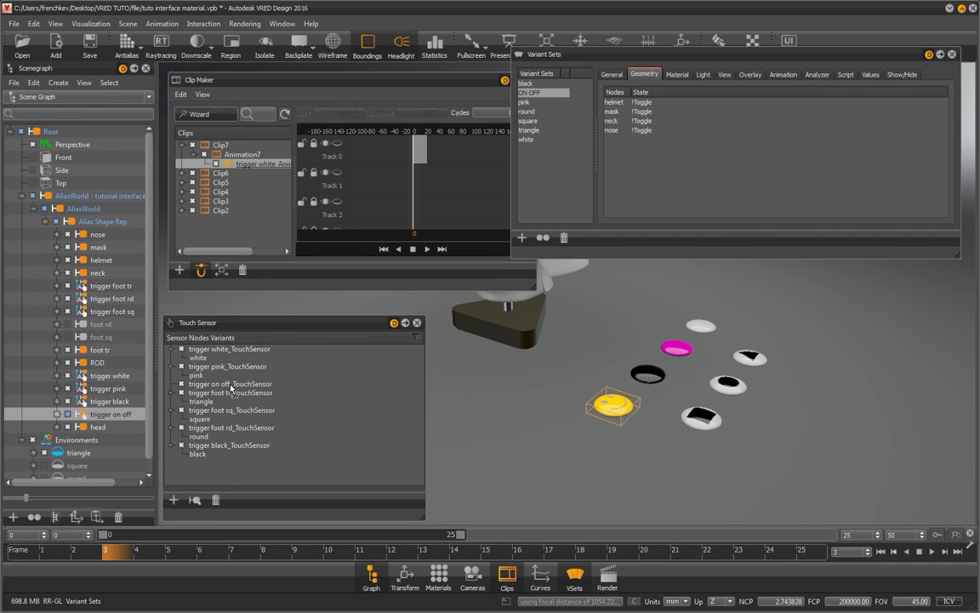
{"action": "left_click_drag", "start_coordinate": [230, 387], "coordinate": [230, 387]}
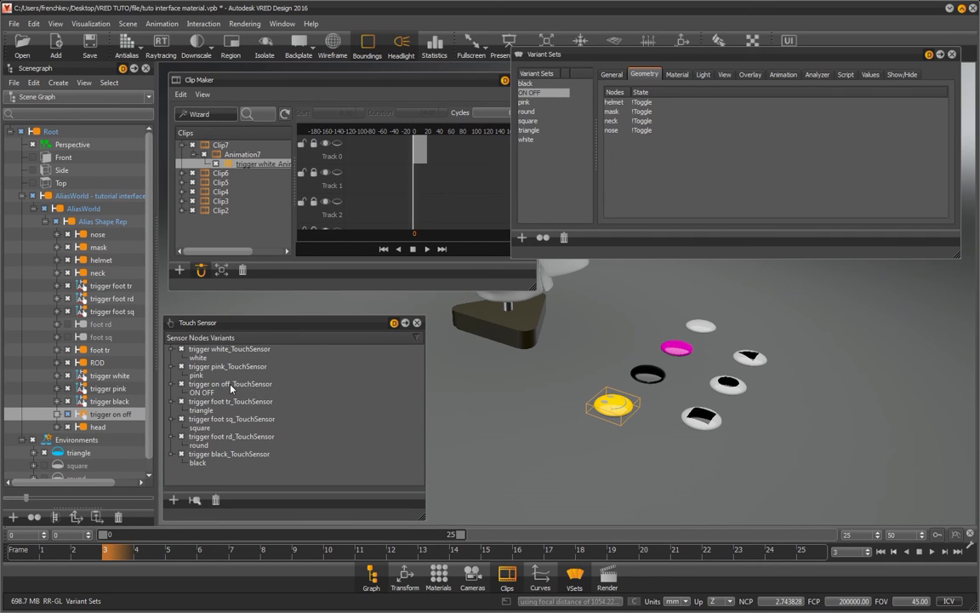
Step: Test the yellow on/off trigger in the scene by toggling the helmet repeatedly
{"action": "left_click", "coordinate": [611, 412]}
{"action": "left_click", "coordinate": [611, 412]}
{"action": "left_click", "coordinate": [611, 412]}
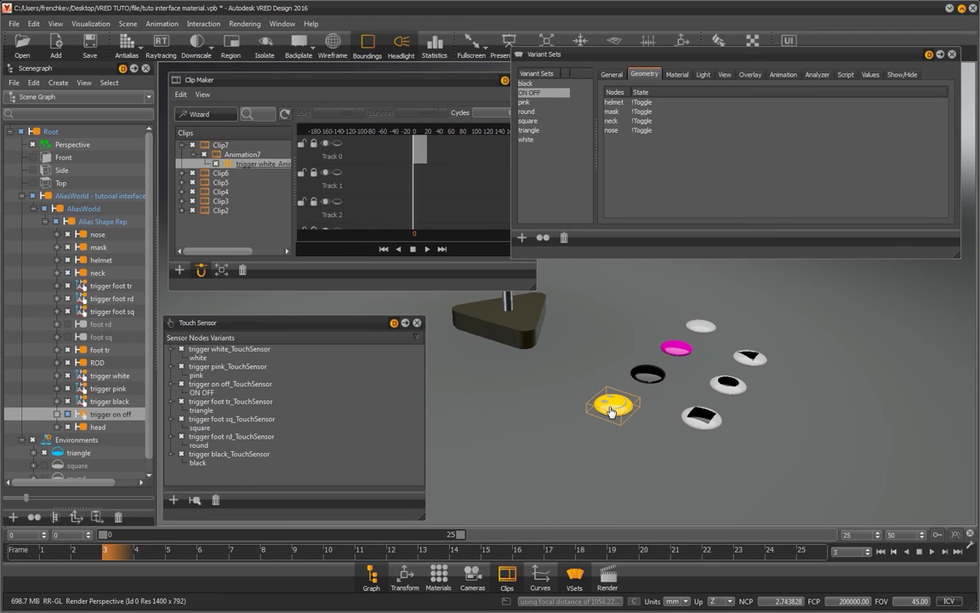
{"action": "left_click", "coordinate": [611, 412]}
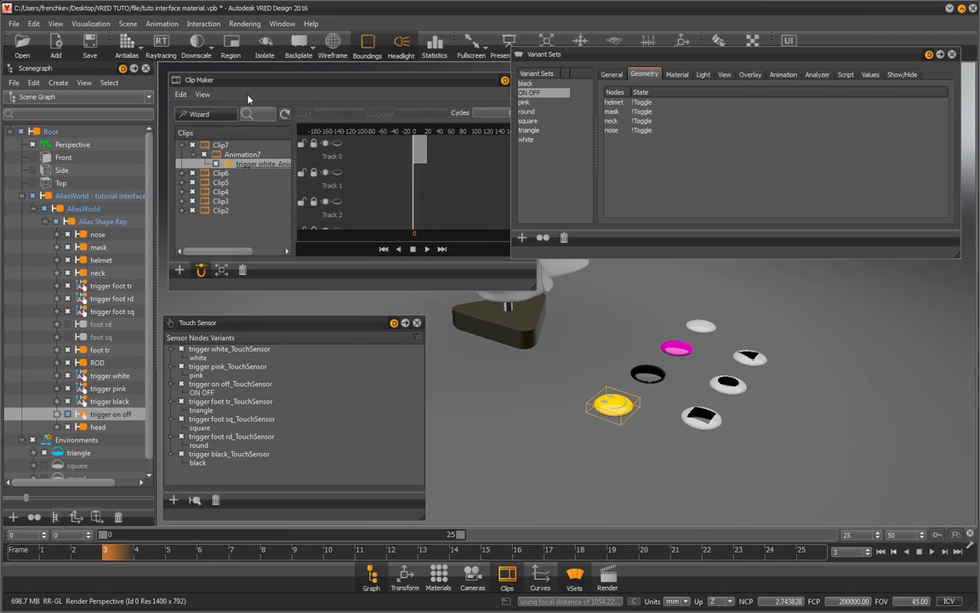
Step: Create an object animation for trigger on off with start time 0, duration 1 second and captured start and end states
{"action": "left_click", "coordinate": [249, 99]}
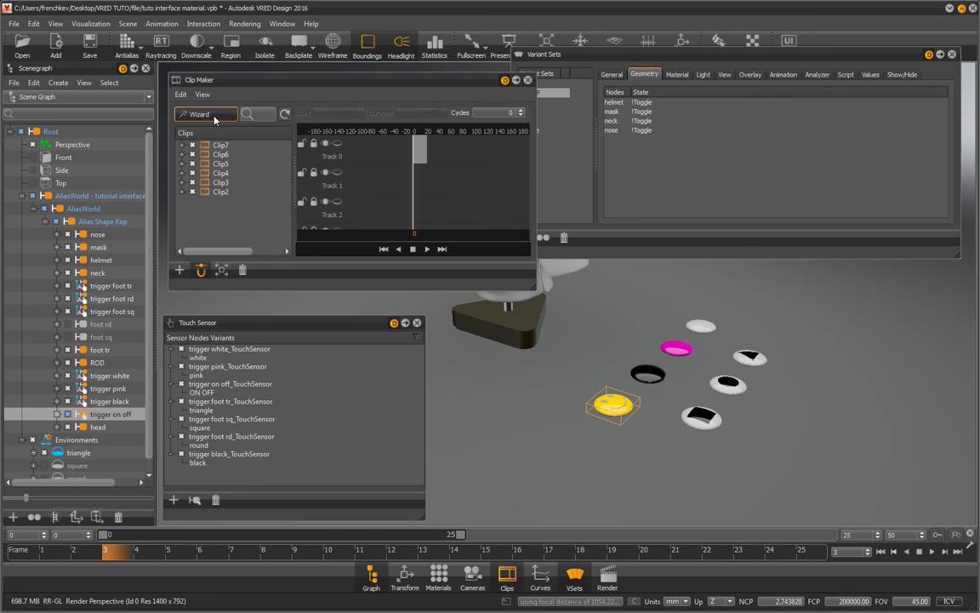
{"action": "left_click", "coordinate": [228, 119]}
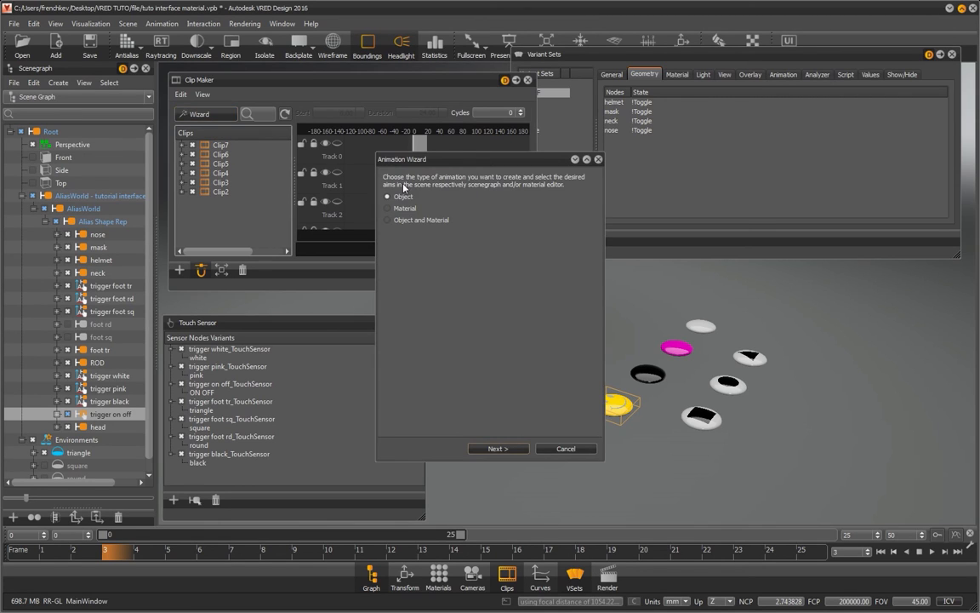
{"action": "left_click", "coordinate": [497, 449]}
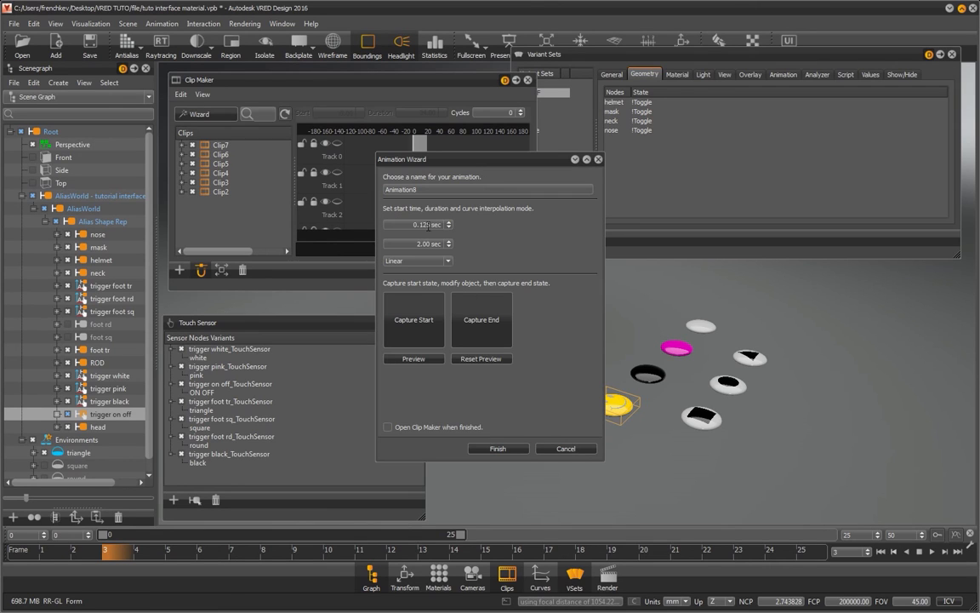
{"action": "type", "text": "0"}
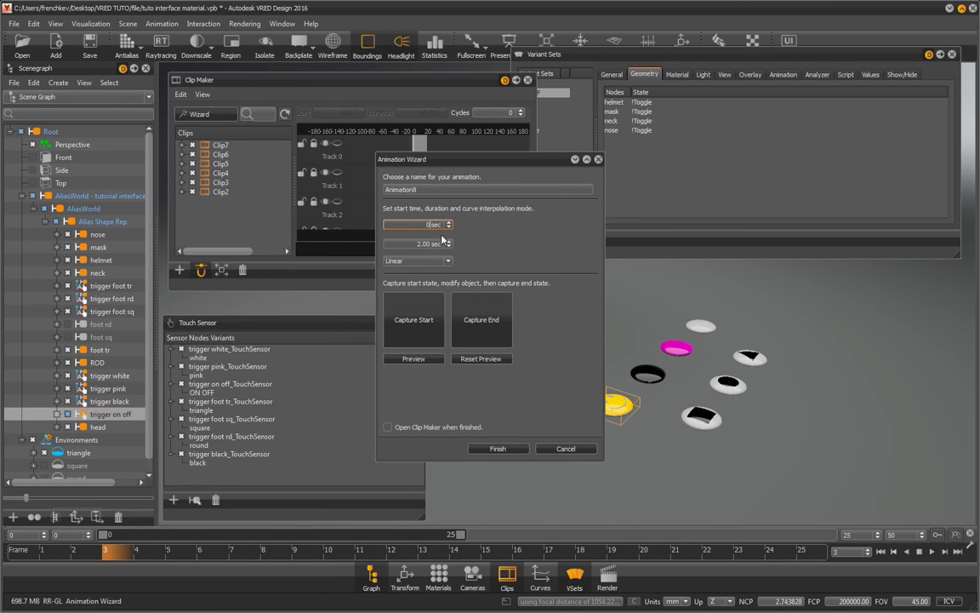
{"action": "key", "text": "Tab"}
{"action": "type", "text": "1"}
{"action": "left_click", "coordinate": [414, 320]}
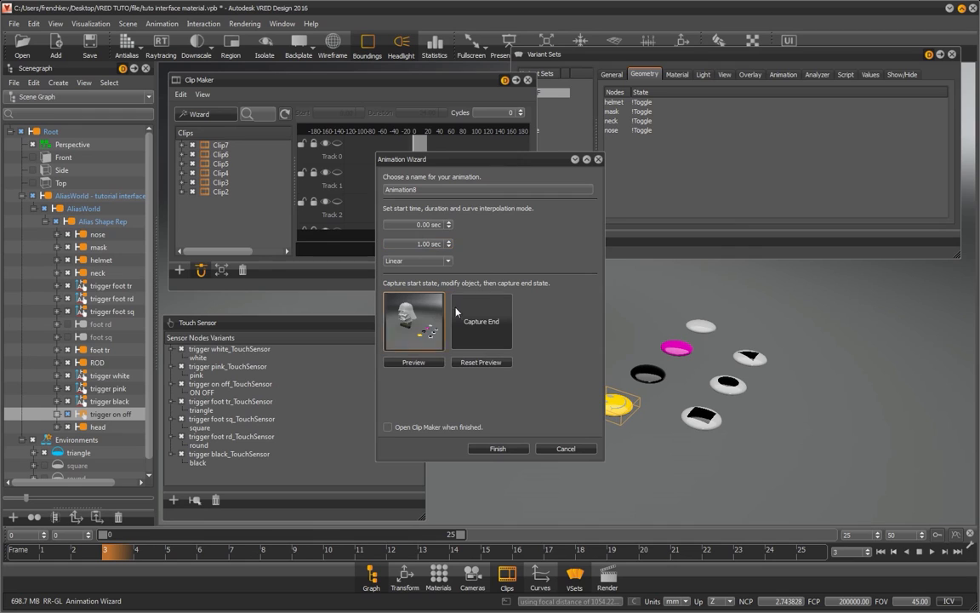
{"action": "left_click", "coordinate": [481, 320]}
{"action": "left_click", "coordinate": [516, 448]}
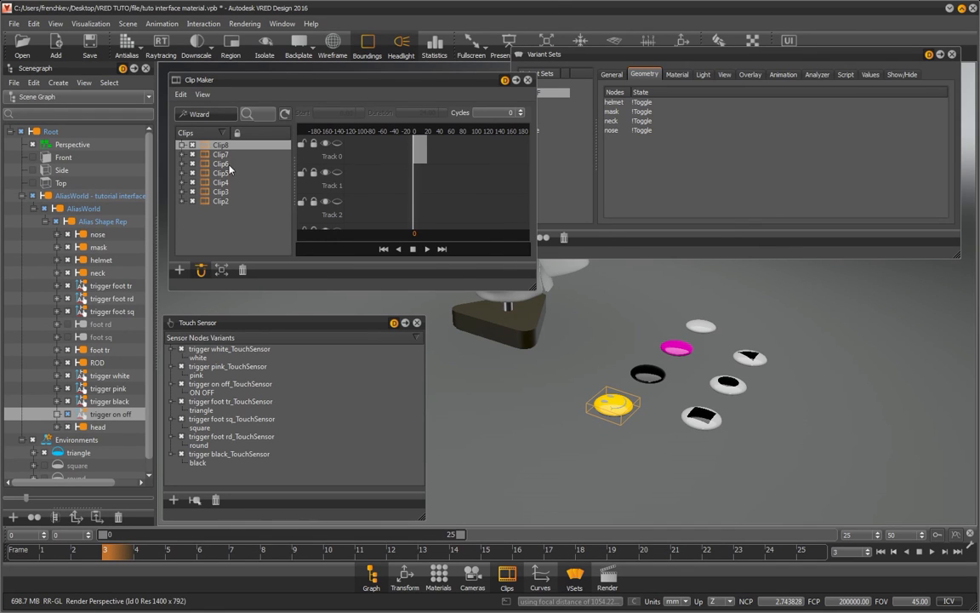
Step: Create a second 1-second trigger on off animation starting at 0 and have it moved to the next free slot
{"action": "left_click", "coordinate": [181, 146]}
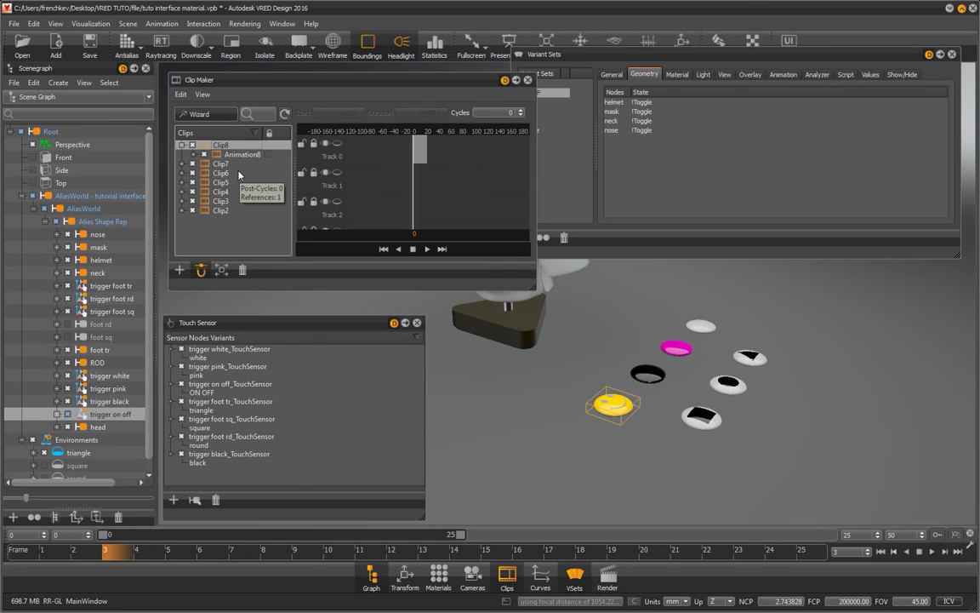
{"action": "left_click", "coordinate": [204, 114]}
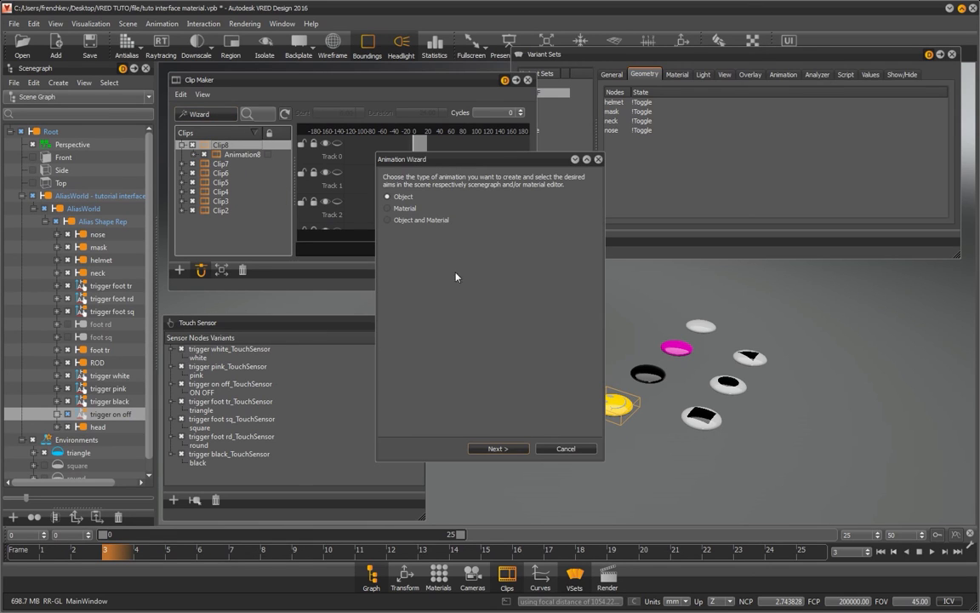
{"action": "left_click", "coordinate": [519, 447]}
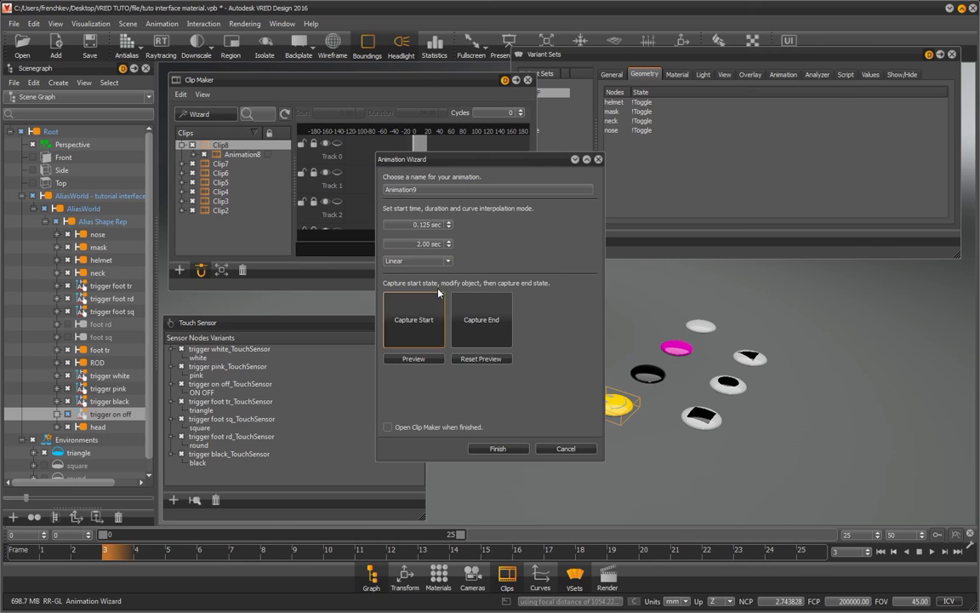
{"action": "type", "text": "00"}
{"action": "key", "text": "Tab"}
{"action": "type", "text": "1"}
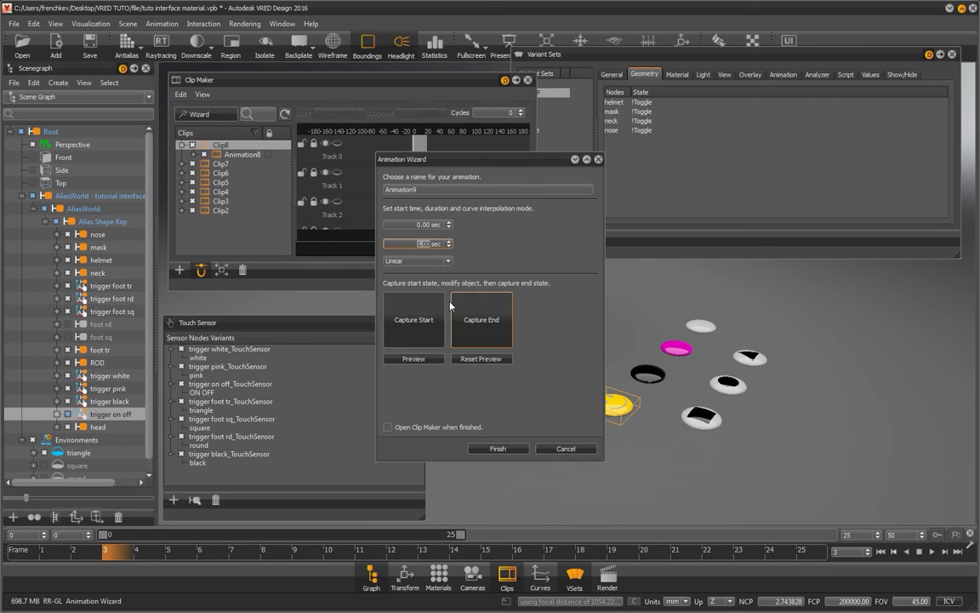
{"action": "left_click", "coordinate": [414, 320]}
{"action": "left_click", "coordinate": [478, 316]}
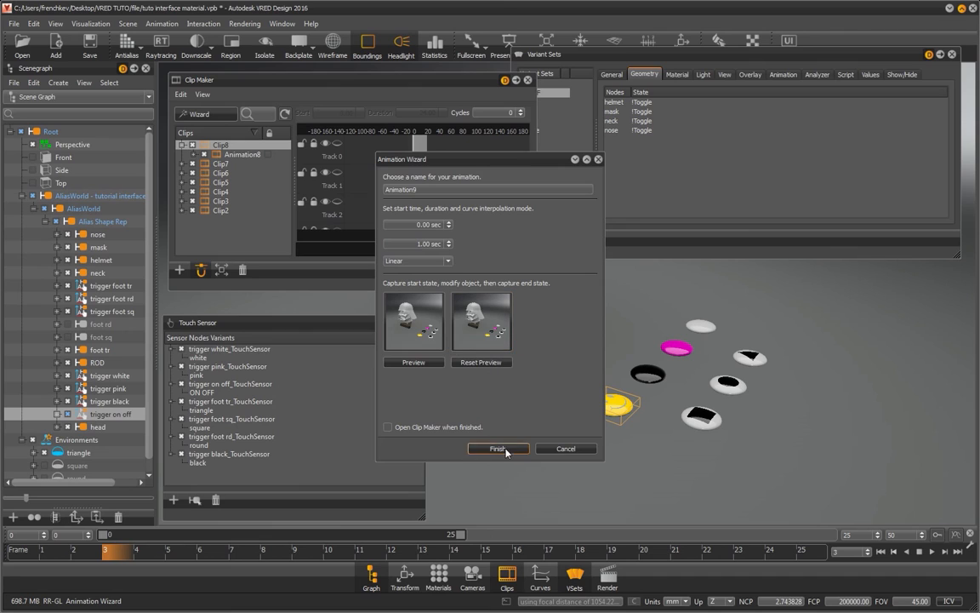
{"action": "left_click", "coordinate": [498, 449]}
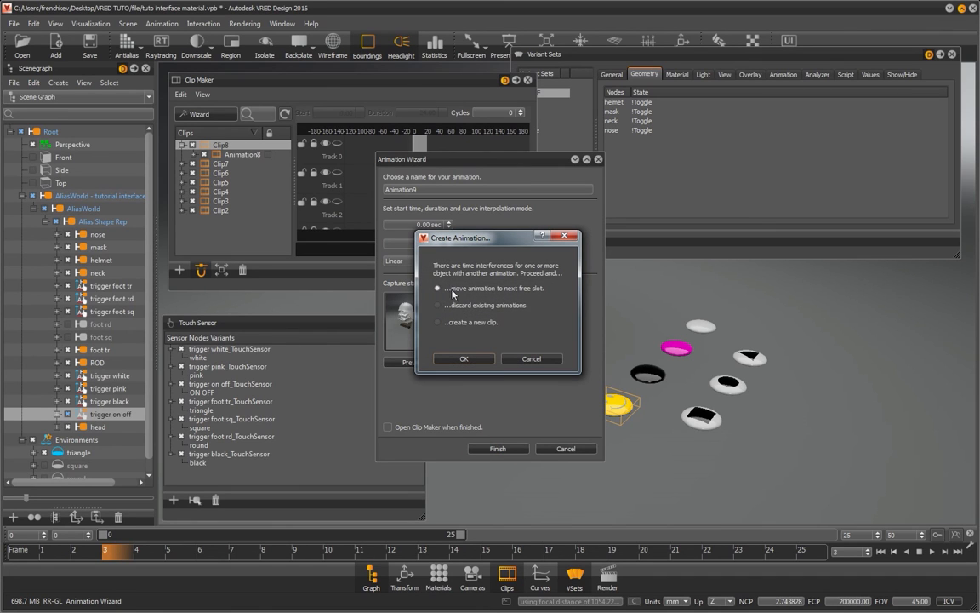
{"action": "left_click", "coordinate": [464, 358]}
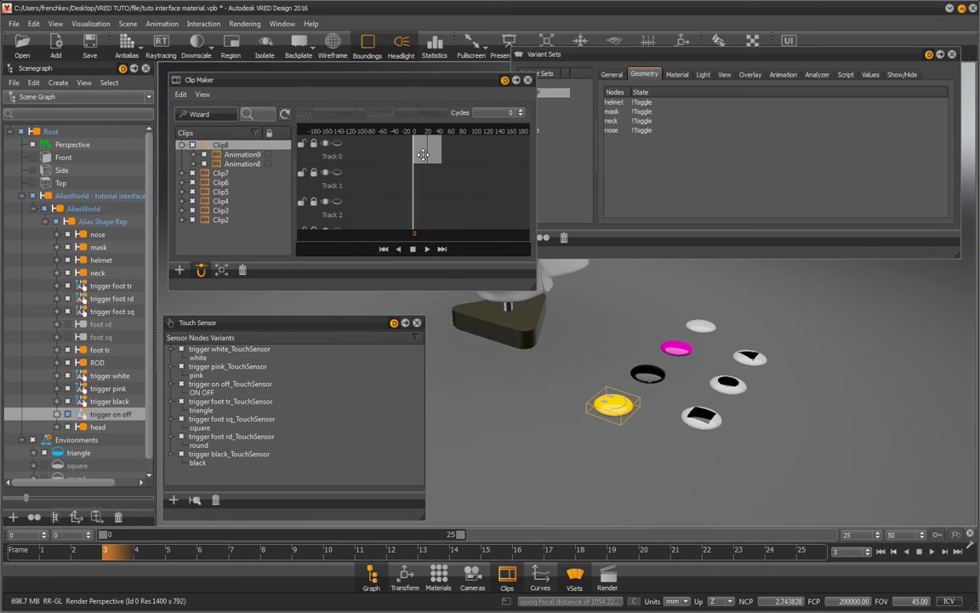
Step: Open the Curve Editor with the trigger on off curves of Animation9 loaded
{"action": "left_click", "coordinate": [193, 154]}
{"action": "left_click", "coordinate": [194, 173]}
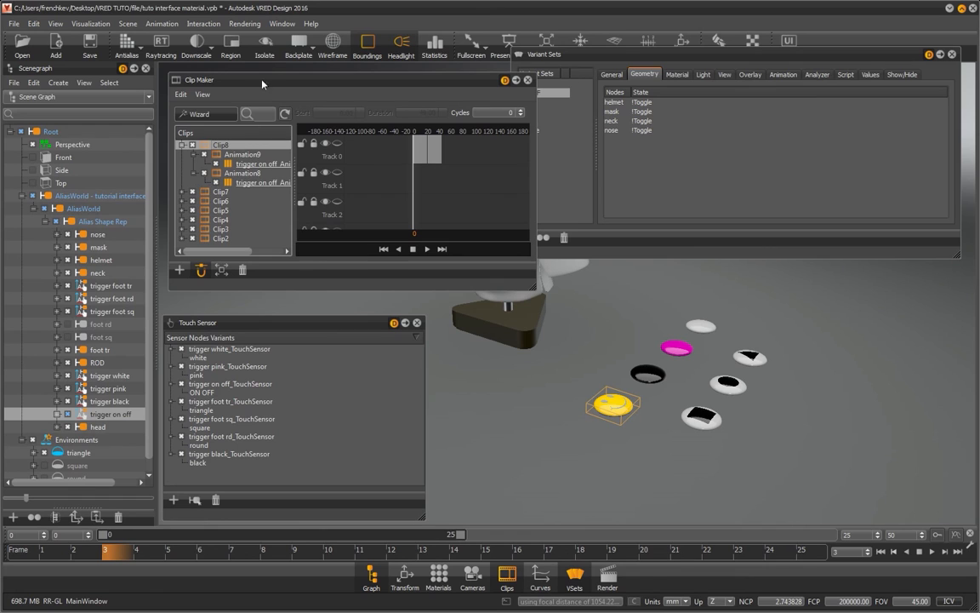
{"action": "left_click", "coordinate": [544, 579]}
{"action": "left_click_drag", "start_coordinate": [349, 68], "coordinate": [776, 278]}
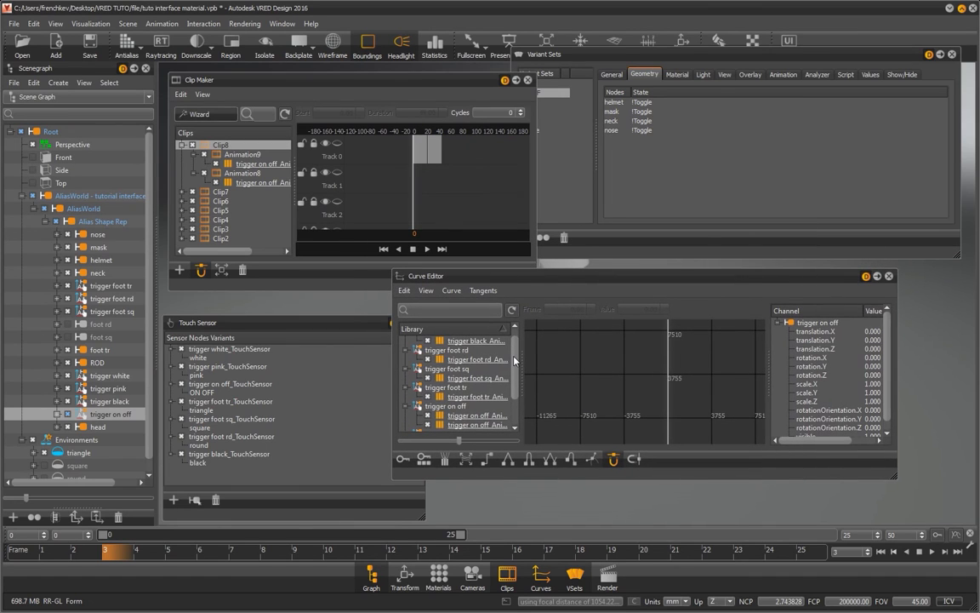
{"action": "scroll", "coordinate": [517, 371], "scroll_direction": "down", "scroll_amount": 2}
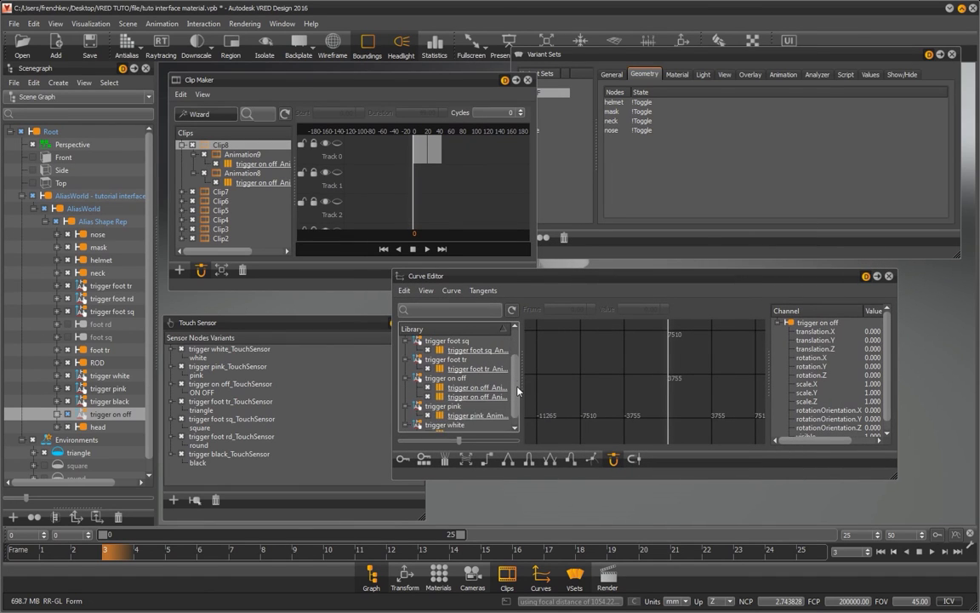
{"action": "left_click", "coordinate": [255, 166]}
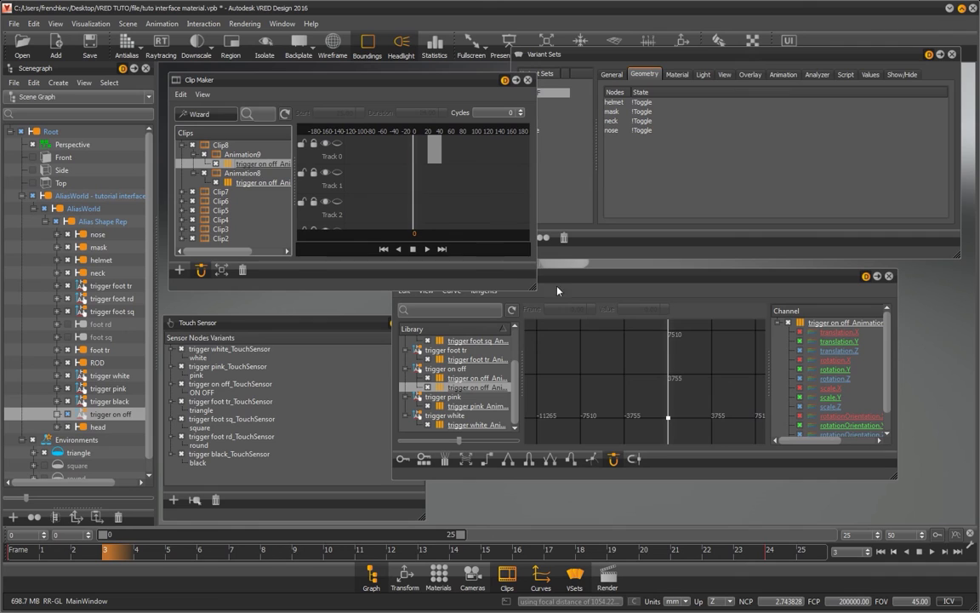
{"action": "scroll", "coordinate": [610, 362], "scroll_direction": "up", "scroll_amount": 5}
{"action": "scroll", "coordinate": [637, 384], "scroll_direction": "up", "scroll_amount": 5}
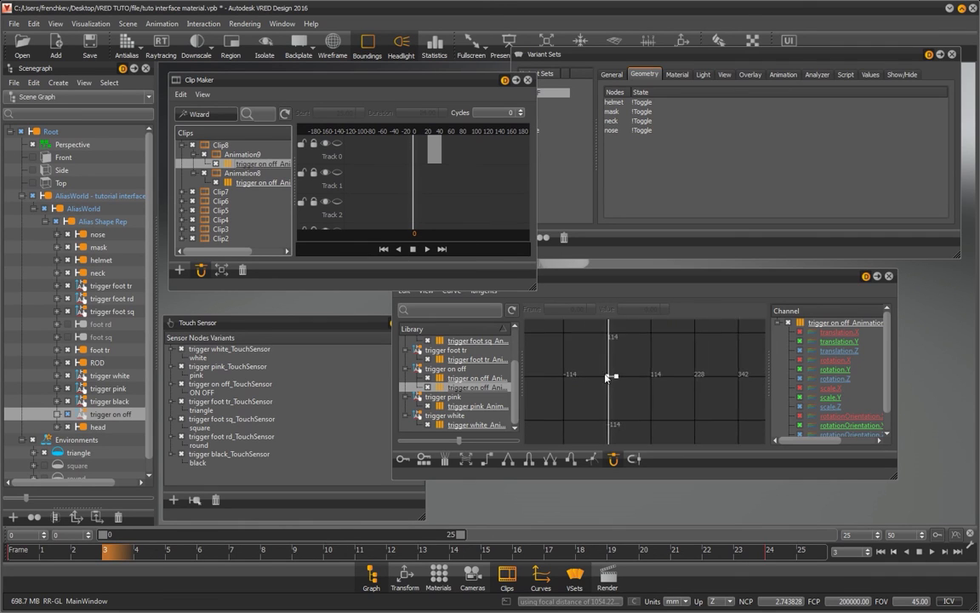
Step: Insert keys on the translation.Z curve of Animation9 at frame 3, frame 10 and a third frame before the end key
{"action": "left_click", "coordinate": [838, 350]}
{"action": "right_click", "coordinate": [839, 351]}
{"action": "left_click", "coordinate": [900, 390]}
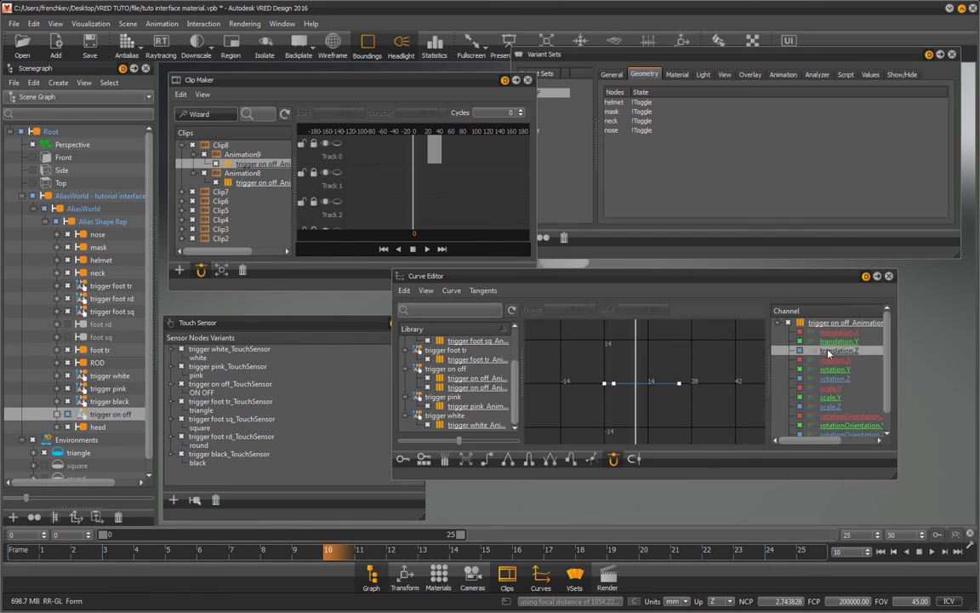
{"action": "left_click", "coordinate": [650, 552]}
{"action": "right_click", "coordinate": [844, 351]}
{"action": "left_click", "coordinate": [880, 386]}
Step: Set the translation.Z key at frame 10 to 50 and the inserted keys on either side to -10, and change the tangent type
{"action": "left_click", "coordinate": [636, 383]}
{"action": "left_click_drag", "start_coordinate": [659, 309], "coordinate": [643, 417]}
{"action": "type", "text": "50"}
{"action": "left_click", "coordinate": [613, 383]}
{"action": "type", "text": "-10"}
{"action": "left_click", "coordinate": [657, 383]}
{"action": "type", "text": "-10"}
{"action": "key", "text": "Return"}
{"action": "scroll", "coordinate": [587, 392], "scroll_direction": "down", "scroll_amount": 5}
{"action": "left_click", "coordinate": [548, 460]}
Step: Insert keys on the rotation.Y curve of the trigger on off animation at frames 17 and 3
{"action": "left_click", "coordinate": [836, 369]}
{"action": "left_click", "coordinate": [549, 552]}
{"action": "right_click", "coordinate": [845, 370]}
{"action": "left_click", "coordinate": [872, 404]}
{"action": "left_click", "coordinate": [119, 547]}
{"action": "right_click", "coordinate": [843, 369]}
{"action": "left_click", "coordinate": [866, 403]}
Step: Set the last two rotation.Y keys to 540 and apply flat tangents to the curve
{"action": "scroll", "coordinate": [596, 392], "scroll_direction": "up", "scroll_amount": 6}
{"action": "left_click_drag", "start_coordinate": [666, 336], "coordinate": [699, 393]}
{"action": "left_click_drag", "start_coordinate": [626, 309], "coordinate": [721, 380]}
{"action": "type", "text": "540"}
{"action": "left_click_drag", "start_coordinate": [660, 309], "coordinate": [621, 308]}
{"action": "type", "text": "540"}
{"action": "scroll", "coordinate": [625, 350], "scroll_direction": "down", "scroll_amount": 10}
{"action": "left_click_drag", "start_coordinate": [606, 351], "coordinate": [665, 432]}
{"action": "scroll", "coordinate": [652, 396], "scroll_direction": "up", "scroll_amount": 5}
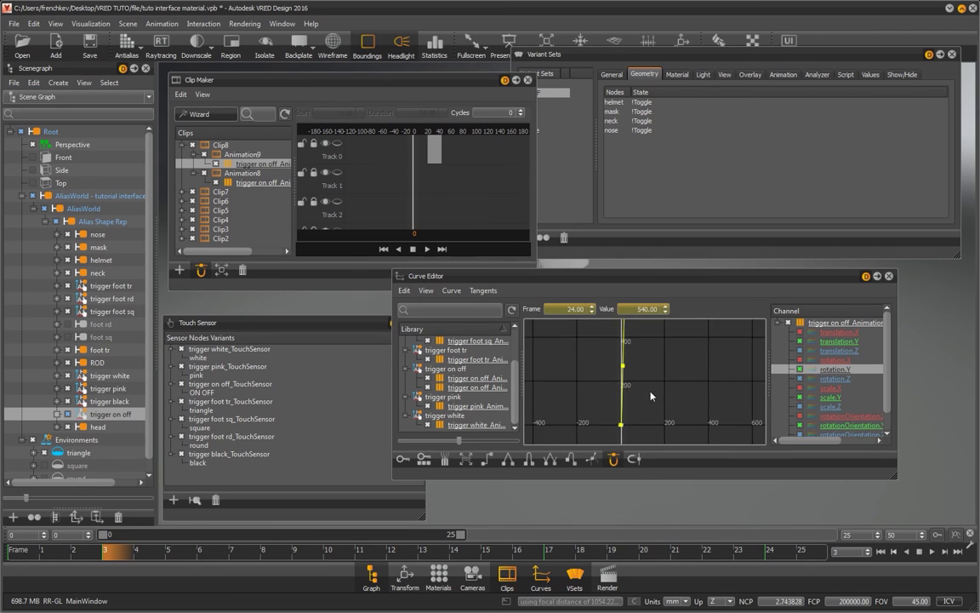
{"action": "scroll", "coordinate": [654, 400], "scroll_direction": "down", "scroll_amount": 2}
{"action": "left_click", "coordinate": [533, 457]}
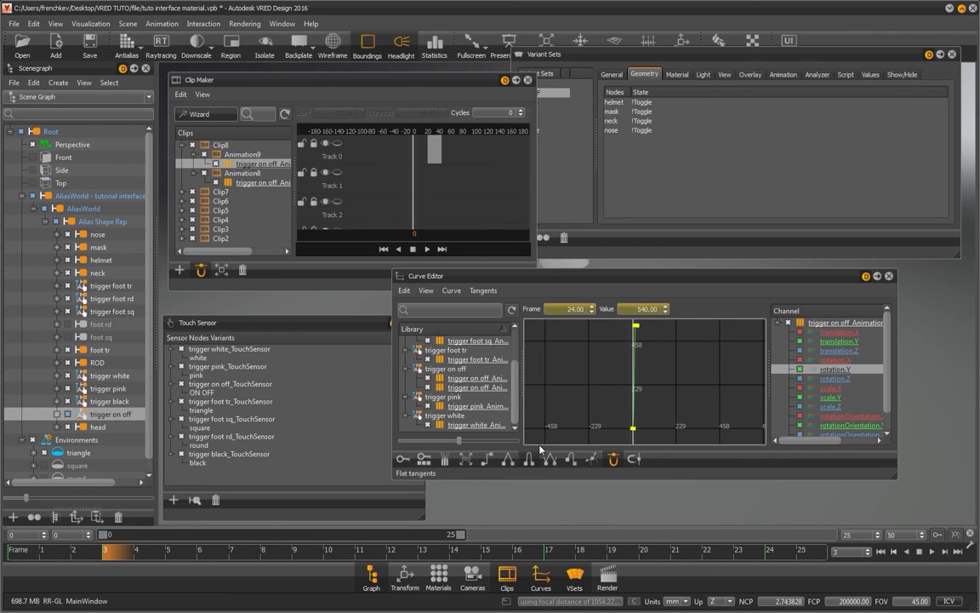
{"action": "left_click", "coordinate": [683, 399]}
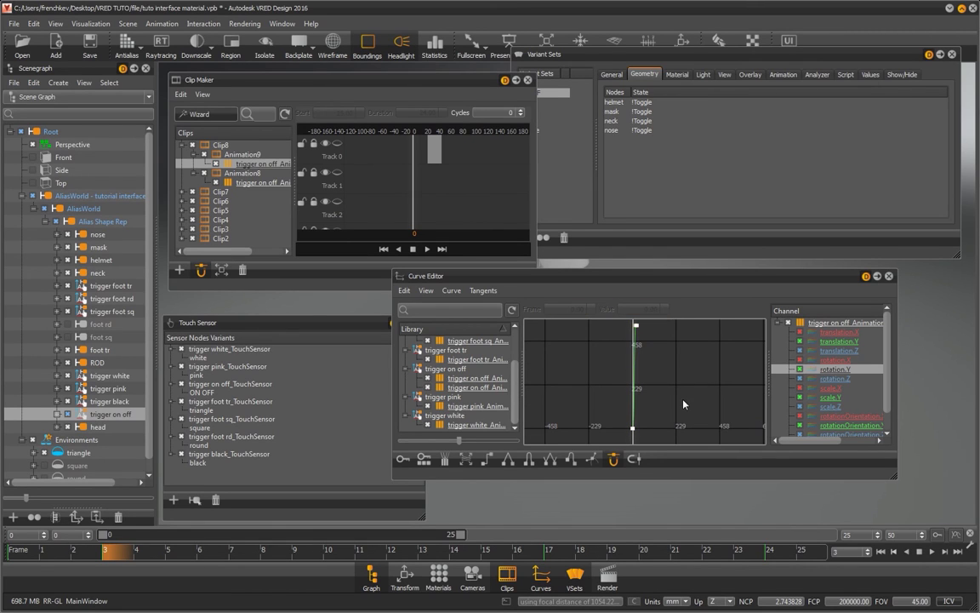
Step: Insert keys on the translation.Z curve of the second trigger on off animation at frames 3 and 10
{"action": "left_click", "coordinate": [475, 377]}
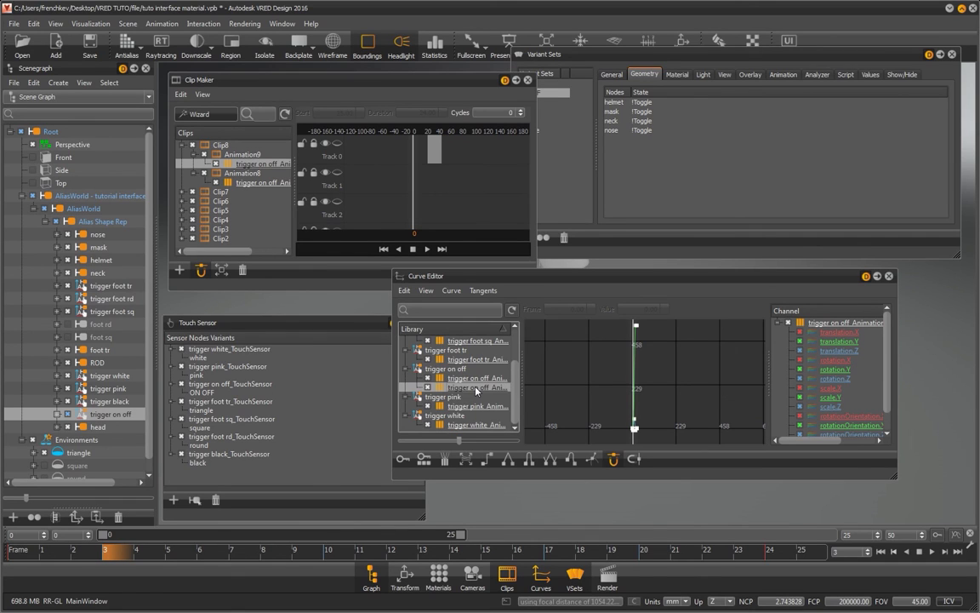
{"action": "middle_click_drag", "start_coordinate": [659, 414], "coordinate": [667, 383]}
{"action": "scroll", "coordinate": [653, 394], "scroll_direction": "up", "scroll_amount": 6}
{"action": "left_click", "coordinate": [835, 350]}
{"action": "right_click", "coordinate": [839, 351]}
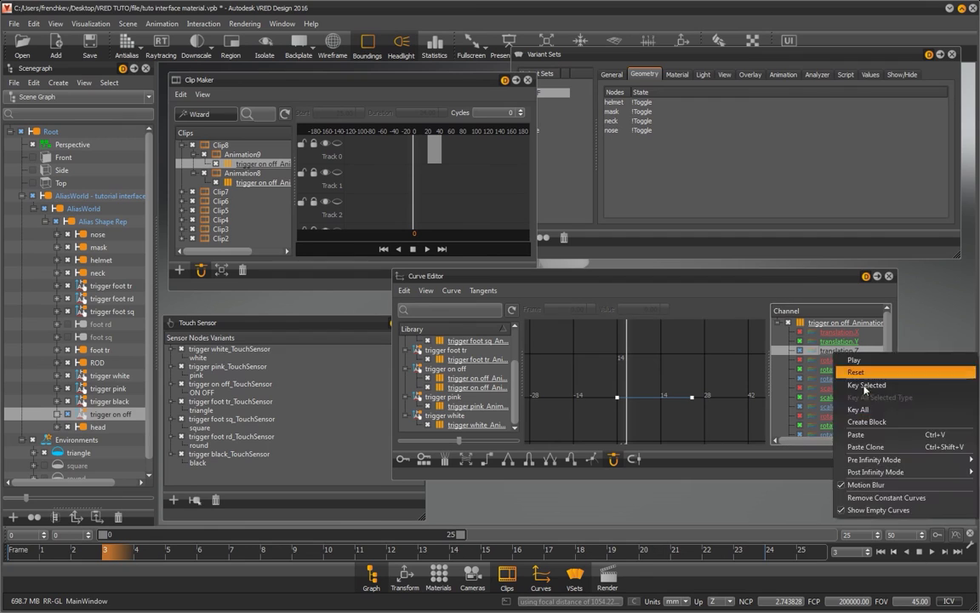
{"action": "left_click", "coordinate": [865, 386]}
{"action": "left_click", "coordinate": [329, 551]}
{"action": "right_click", "coordinate": [845, 349]}
{"action": "left_click", "coordinate": [883, 382]}
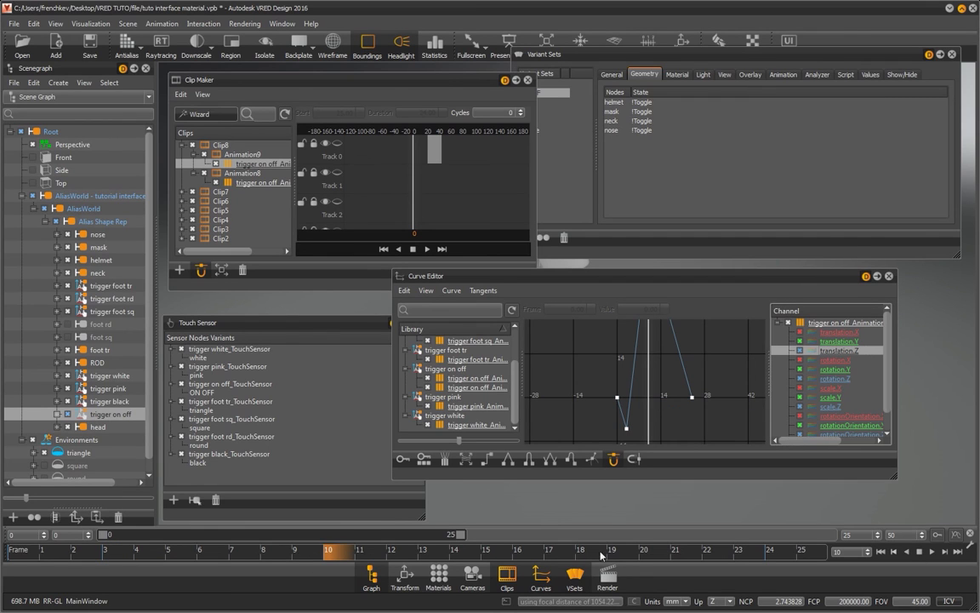
Step: Add further translation.Z keys to the same animation at frames 17 and 20
{"action": "left_click", "coordinate": [551, 552]}
{"action": "right_click", "coordinate": [843, 352]}
{"action": "left_click", "coordinate": [874, 385]}
{"action": "left_click", "coordinate": [644, 551]}
{"action": "right_click", "coordinate": [842, 351]}
{"action": "left_click", "coordinate": [874, 382]}
{"action": "scroll", "coordinate": [713, 372], "scroll_direction": "down", "scroll_amount": 4}
{"action": "middle_click_drag", "start_coordinate": [651, 431], "coordinate": [648, 398]}
Step: Insert keys on the rotation.Y curve of the first-listed trigger on off animation at frames 3 and 17
{"action": "left_click", "coordinate": [478, 378]}
{"action": "scroll", "coordinate": [679, 388], "scroll_direction": "up", "scroll_amount": 4}
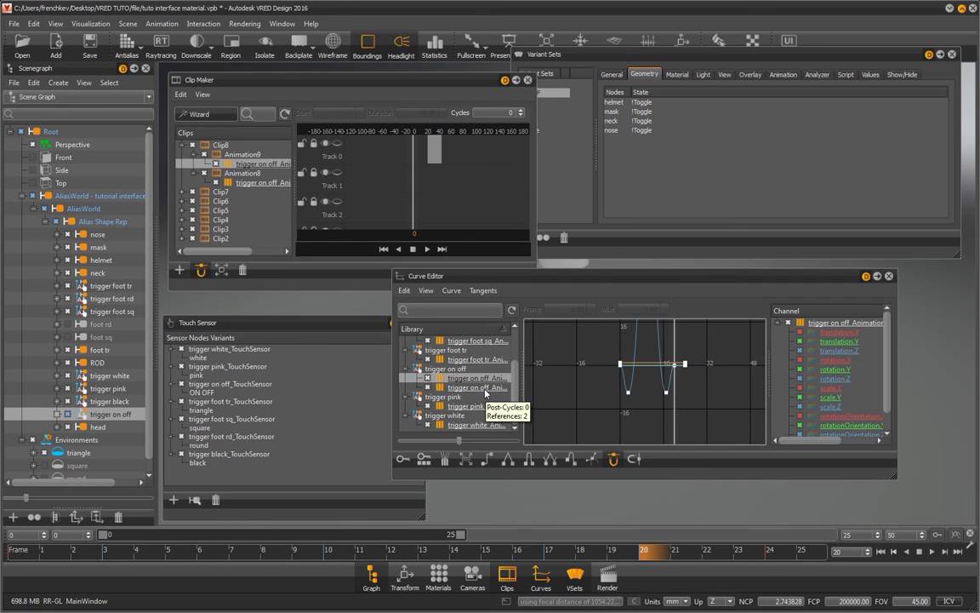
{"action": "left_click", "coordinate": [831, 369]}
{"action": "left_click", "coordinate": [108, 552]}
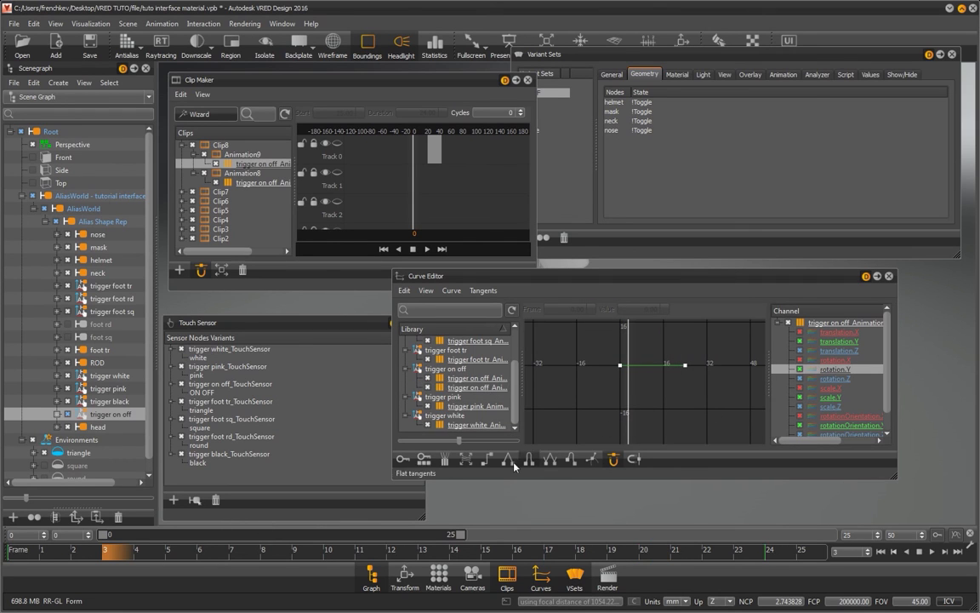
{"action": "right_click", "coordinate": [835, 367]}
{"action": "left_click", "coordinate": [861, 400]}
{"action": "left_click", "coordinate": [552, 551]}
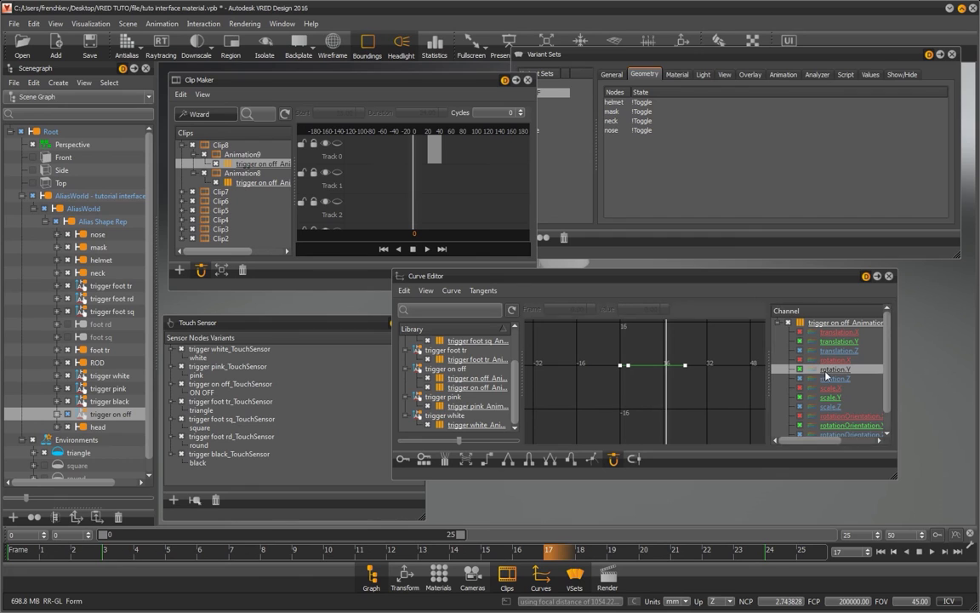
{"action": "right_click", "coordinate": [826, 371]}
{"action": "left_click", "coordinate": [856, 408]}
Step: Adjust the early rotation.Y keys and set the keys at frames 17 and 24 to 1080
{"action": "left_click", "coordinate": [682, 369]}
{"action": "double_click", "coordinate": [656, 310]}
{"action": "type", "text": "0"}
{"action": "key", "text": "Return"}
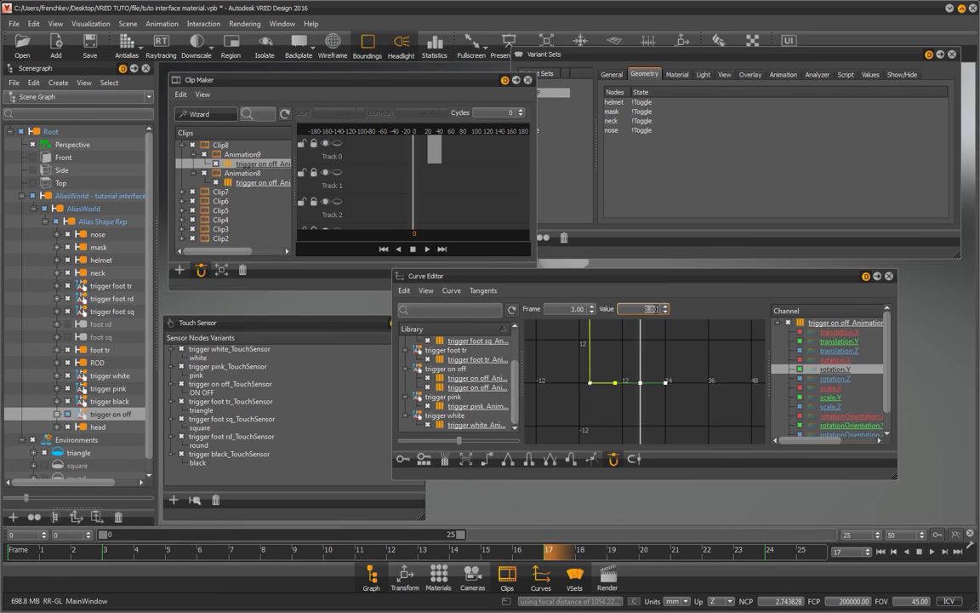
{"action": "type", "text": "1"}
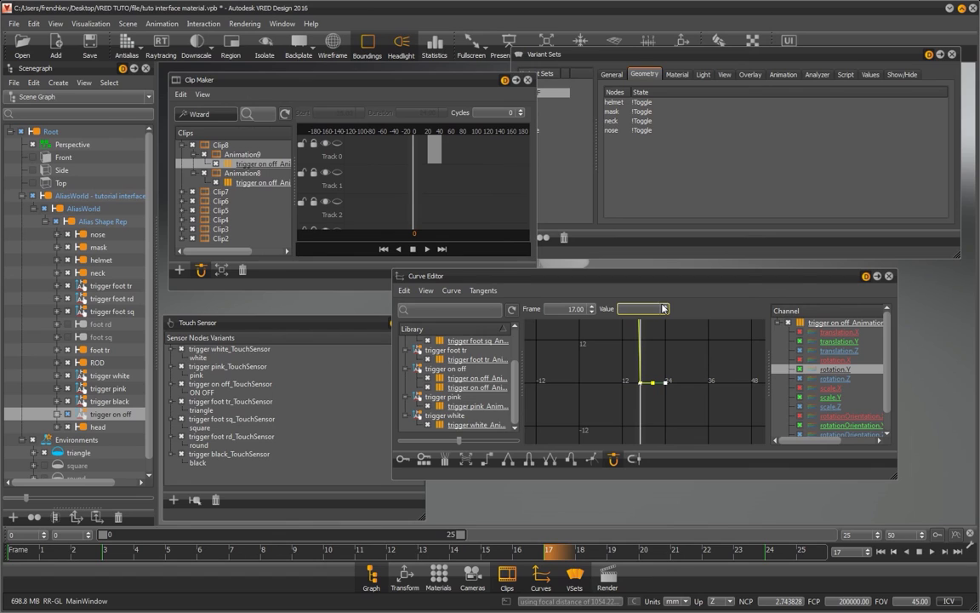
{"action": "type", "text": "1080"}
{"action": "key", "text": "Return"}
{"action": "left_click", "coordinate": [664, 382]}
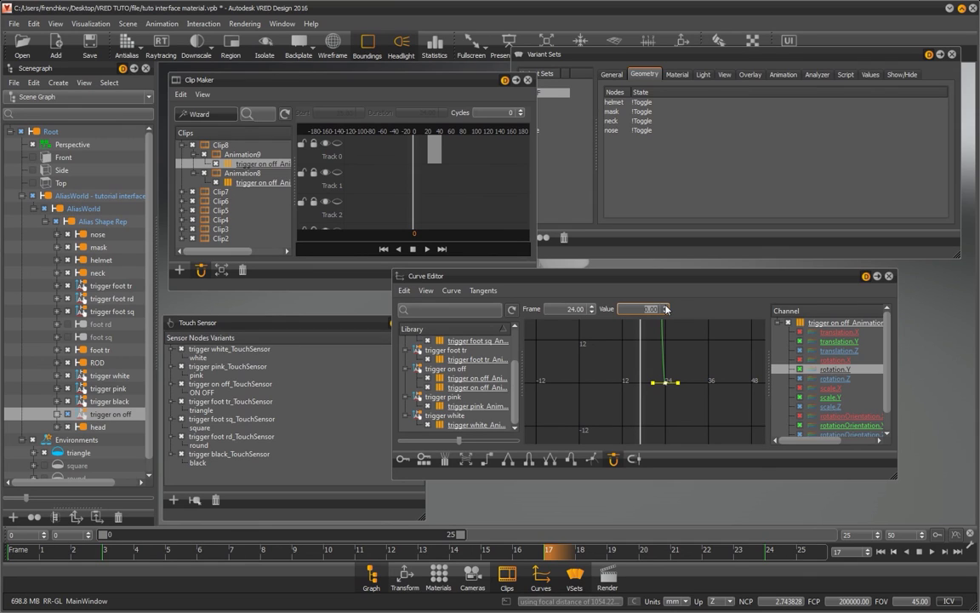
{"action": "type", "text": "1080"}
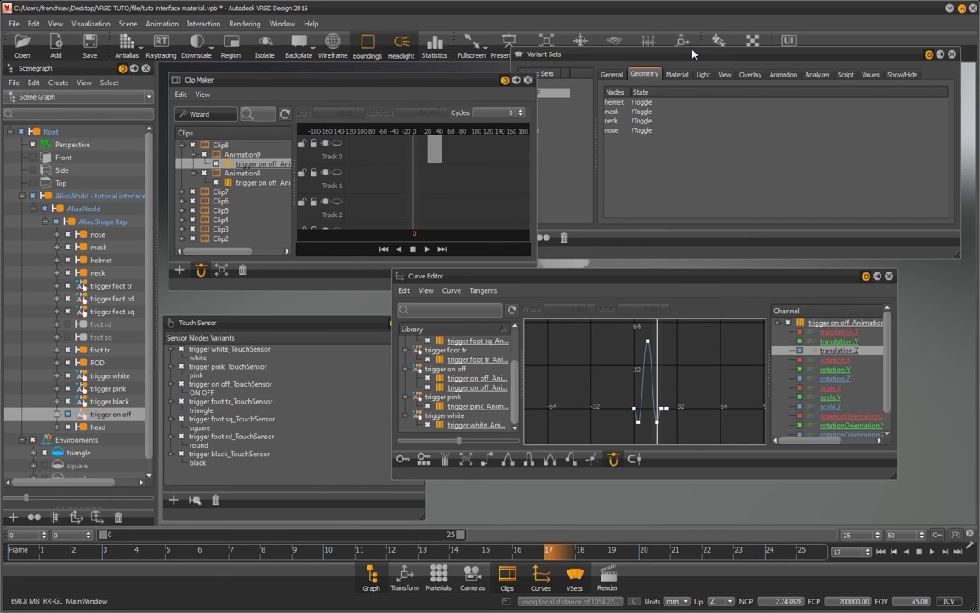
Step: Enable sequential animation for the ON OFF variant set and add the Animation9 and Animation8 clips of trigger on off
{"action": "left_click", "coordinate": [792, 82]}
{"action": "left_click", "coordinate": [615, 222]}
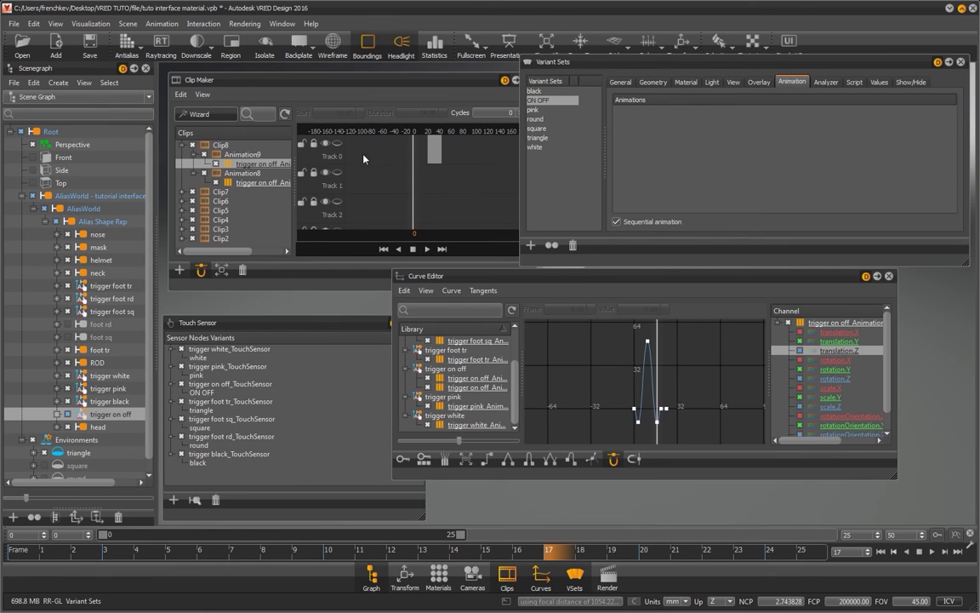
{"action": "left_click_drag", "start_coordinate": [247, 167], "coordinate": [633, 158]}
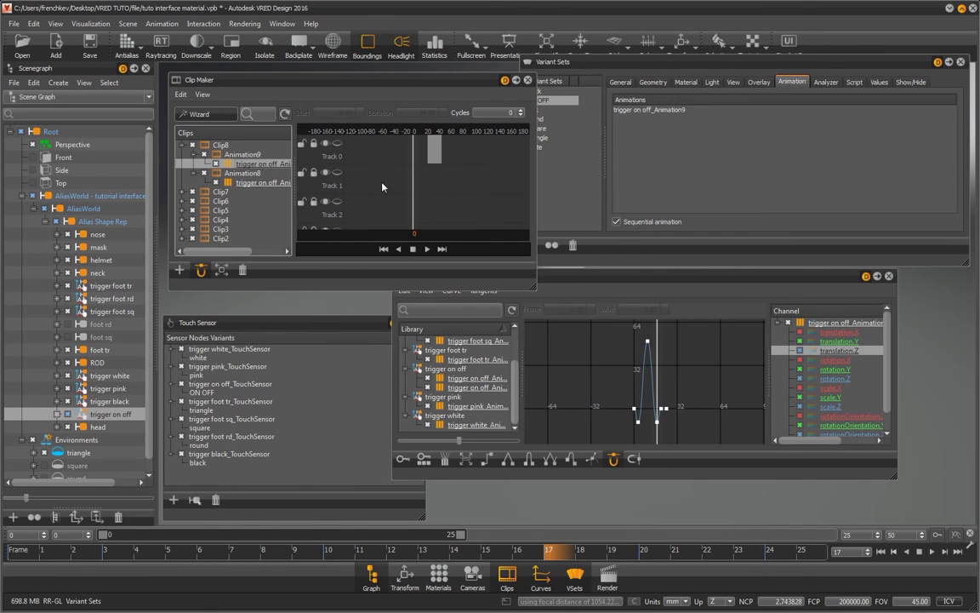
{"action": "left_click_drag", "start_coordinate": [247, 182], "coordinate": [629, 127]}
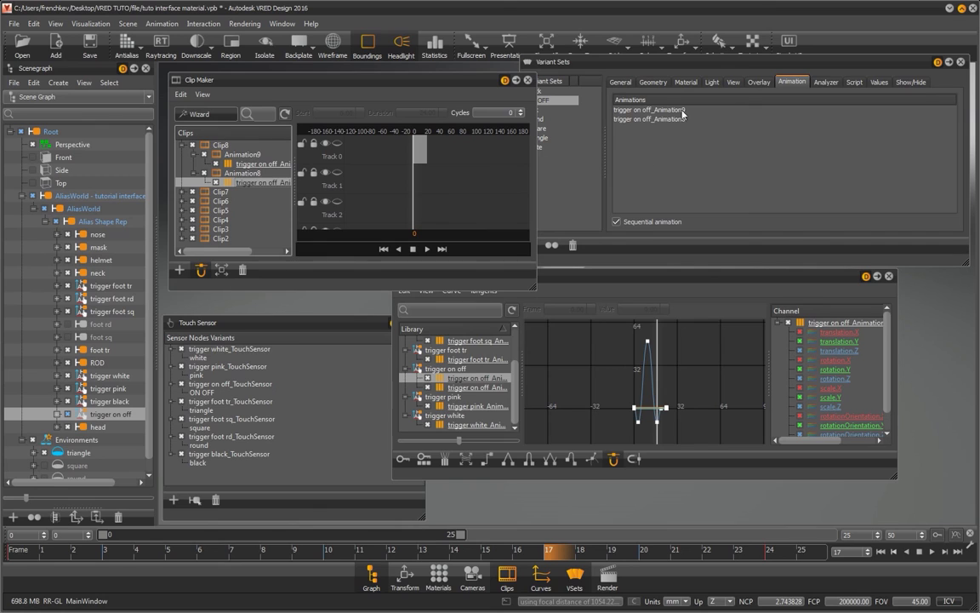
Step: Close the Curve Editor and Variant Sets, and test the on off trigger twice in the viewport
{"action": "left_click", "coordinate": [890, 278]}
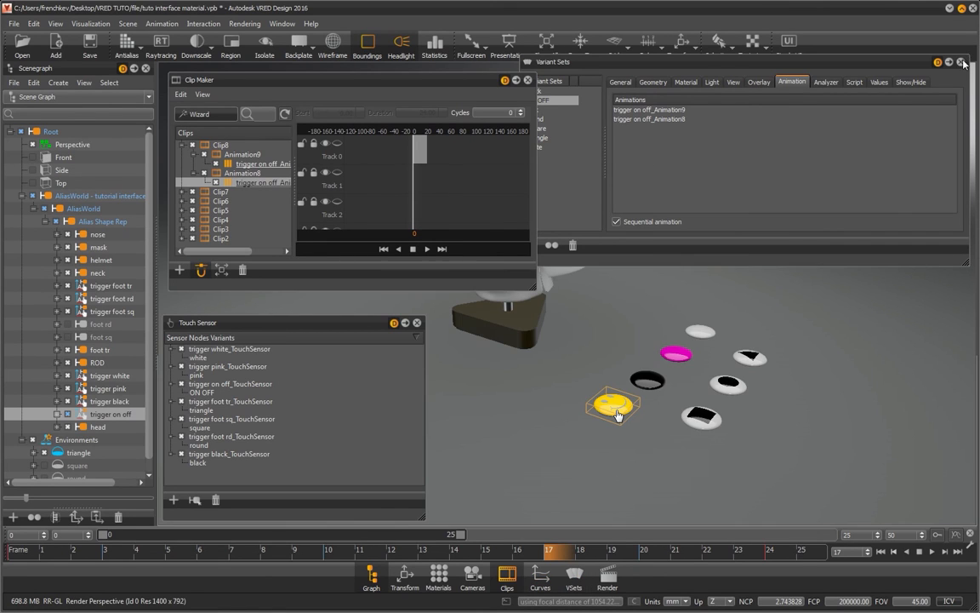
{"action": "left_click", "coordinate": [960, 62]}
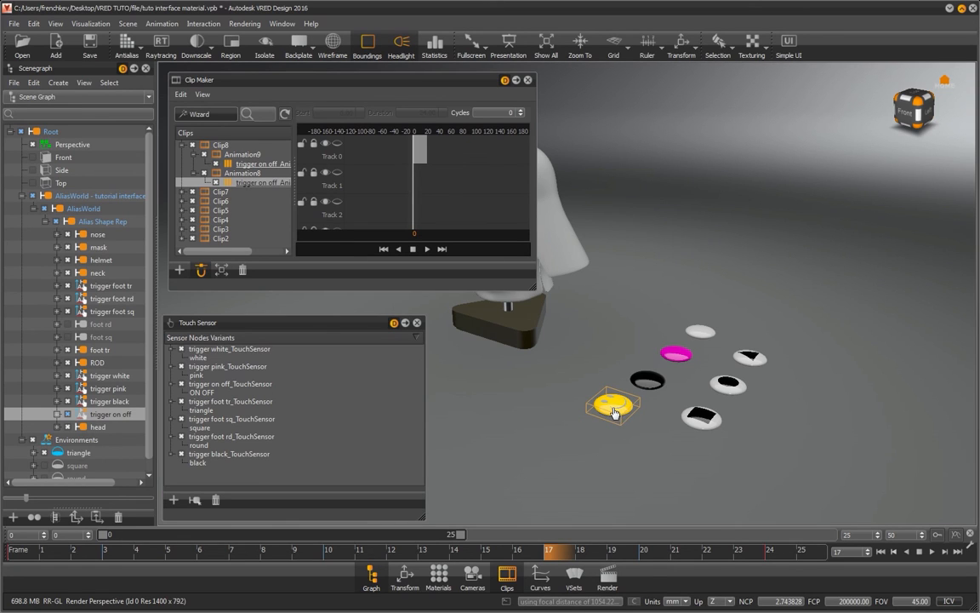
{"action": "left_click", "coordinate": [618, 413]}
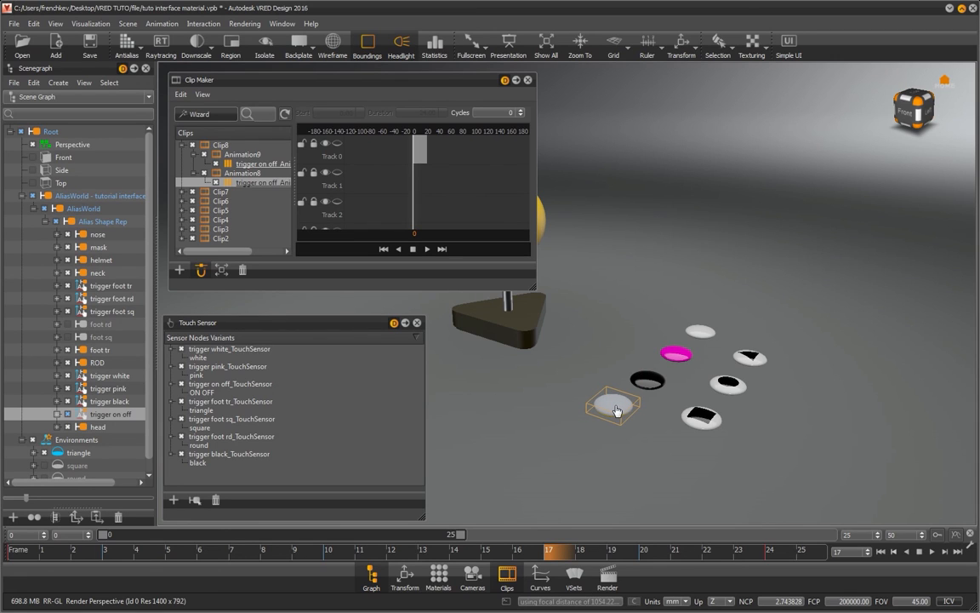
{"action": "left_click", "coordinate": [618, 411]}
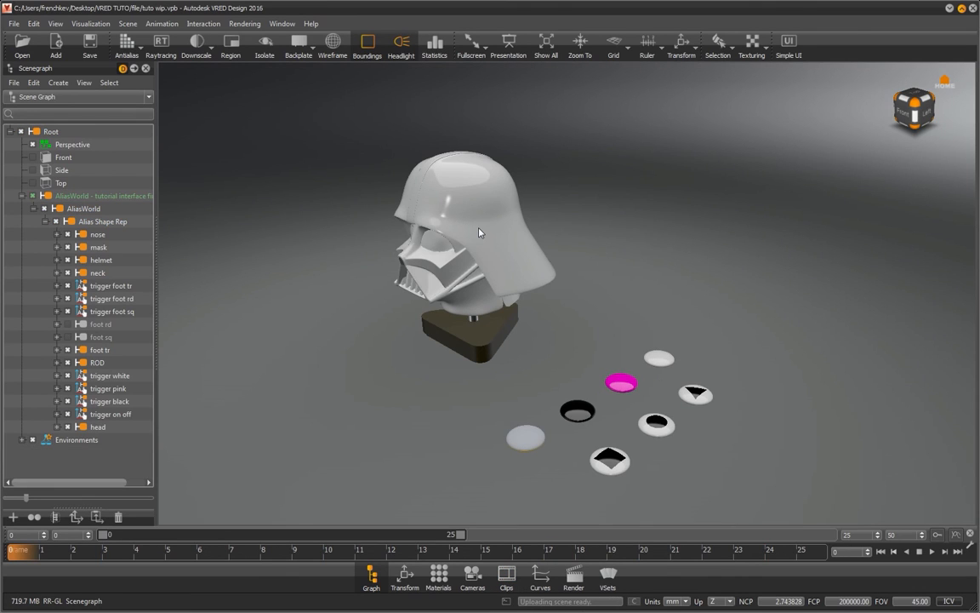
Step: Create a new variant set named exploded
{"action": "left_click", "coordinate": [608, 575]}
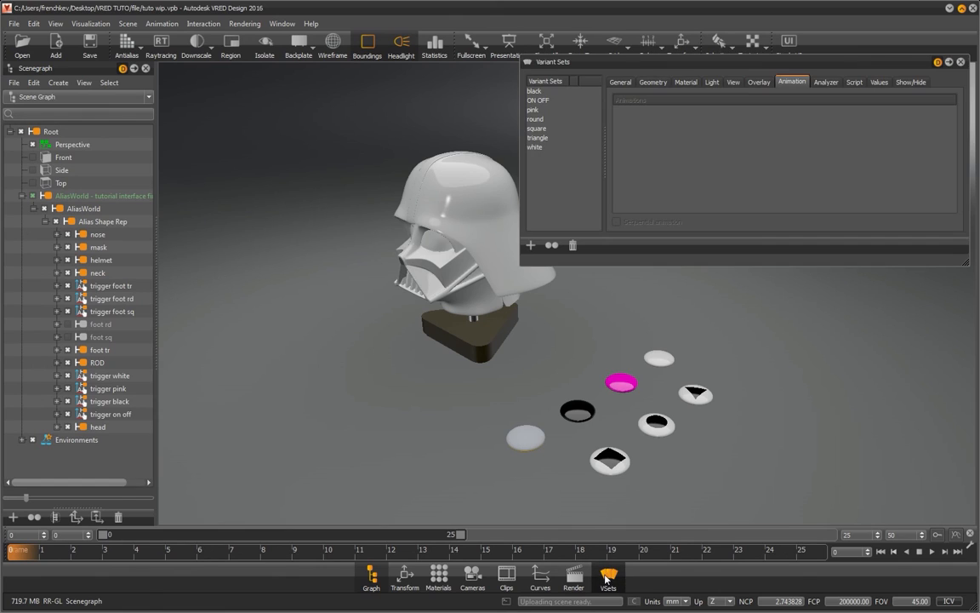
{"action": "left_click", "coordinate": [530, 245]}
{"action": "right_click", "coordinate": [549, 101]}
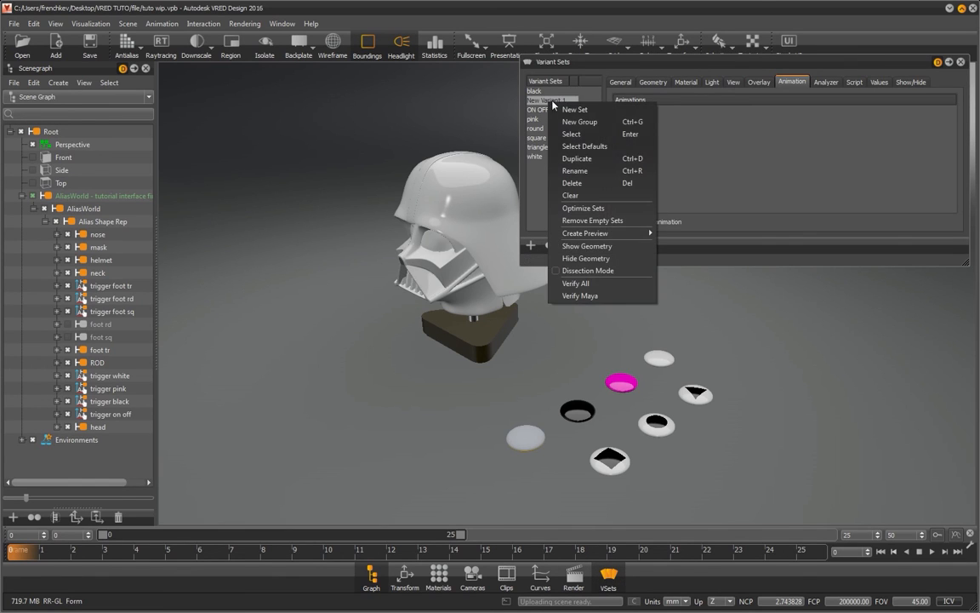
{"action": "left_click", "coordinate": [583, 170]}
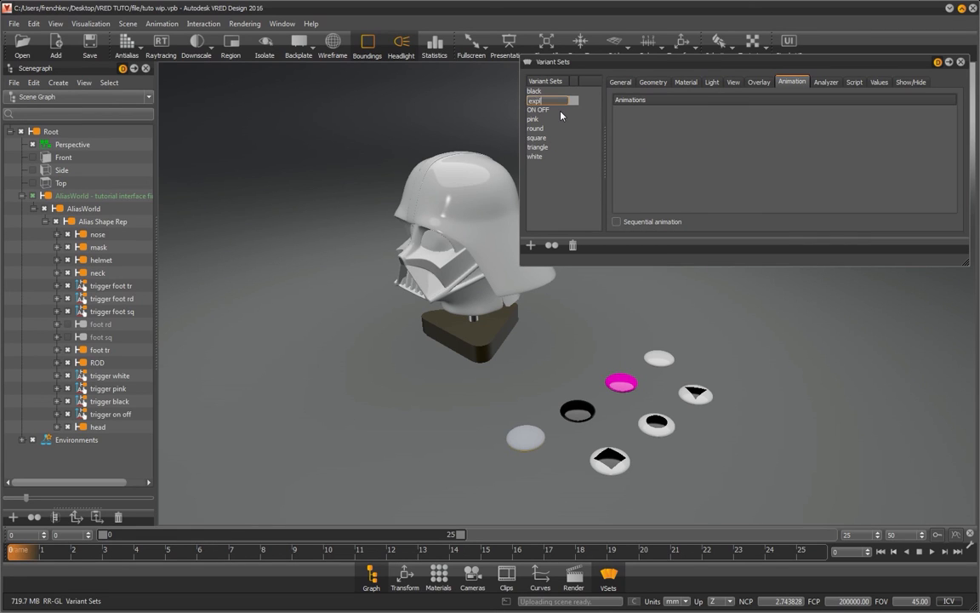
{"action": "left_click", "coordinate": [561, 186]}
Step: Open the Clip Maker clear of the scene graph and select the nose, mask, helmet and neck nodes together
{"action": "left_click", "coordinate": [506, 576]}
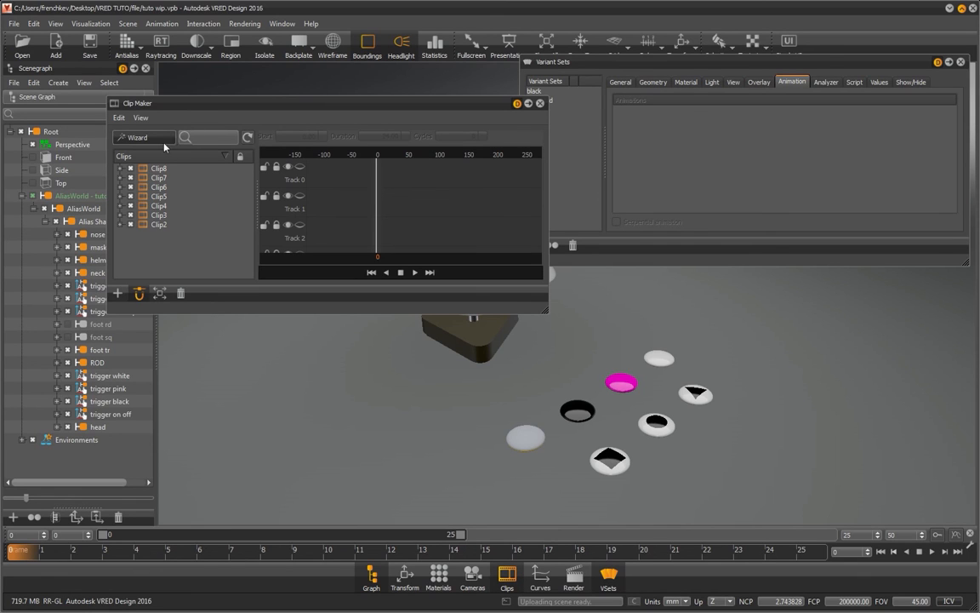
{"action": "left_click_drag", "start_coordinate": [197, 104], "coordinate": [254, 93]}
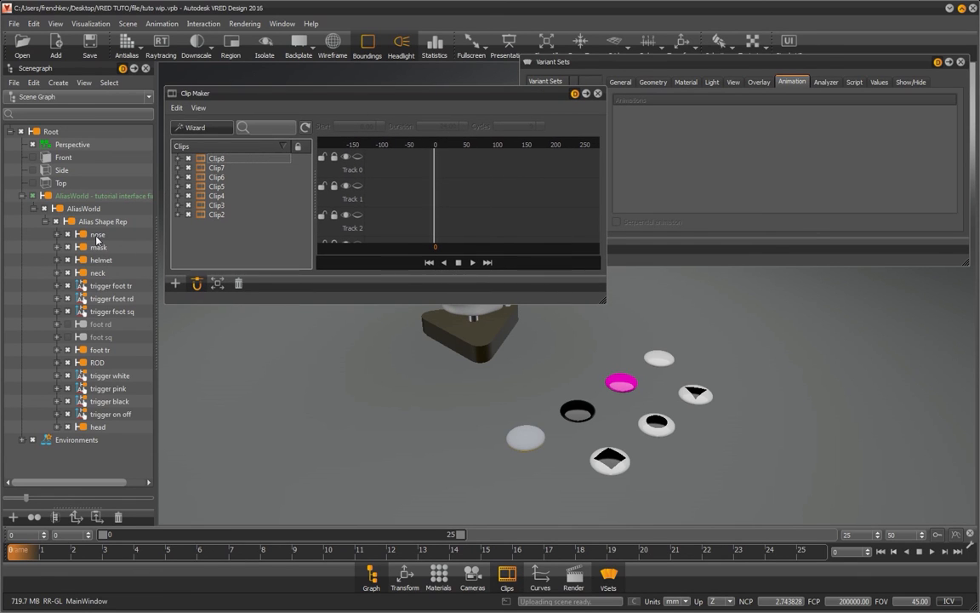
{"action": "left_click", "coordinate": [92, 234]}
{"action": "left_click", "coordinate": [100, 247], "text": "ctrl"}
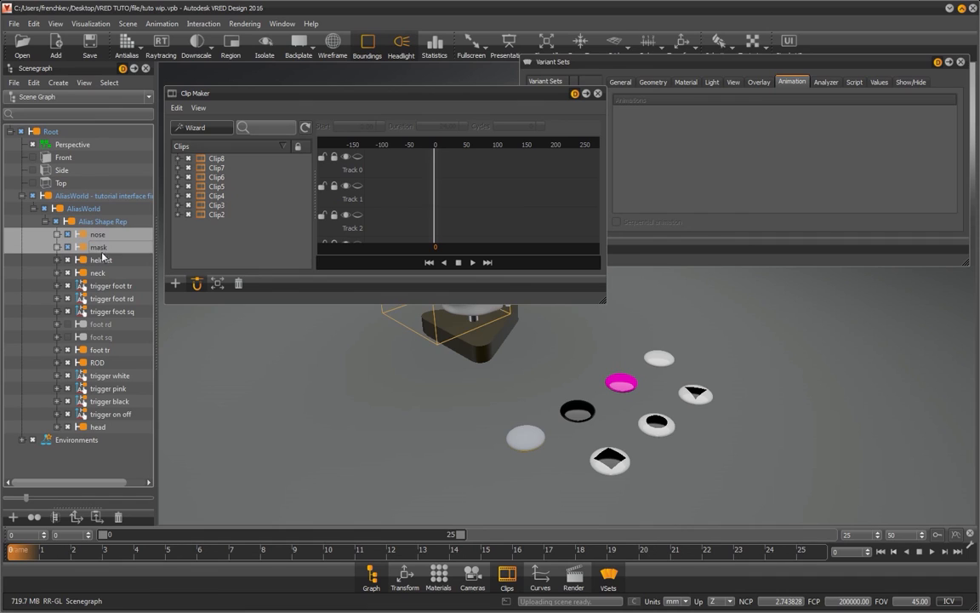
{"action": "left_click", "coordinate": [100, 259], "text": "ctrl"}
{"action": "left_click", "coordinate": [98, 273], "text": "ctrl"}
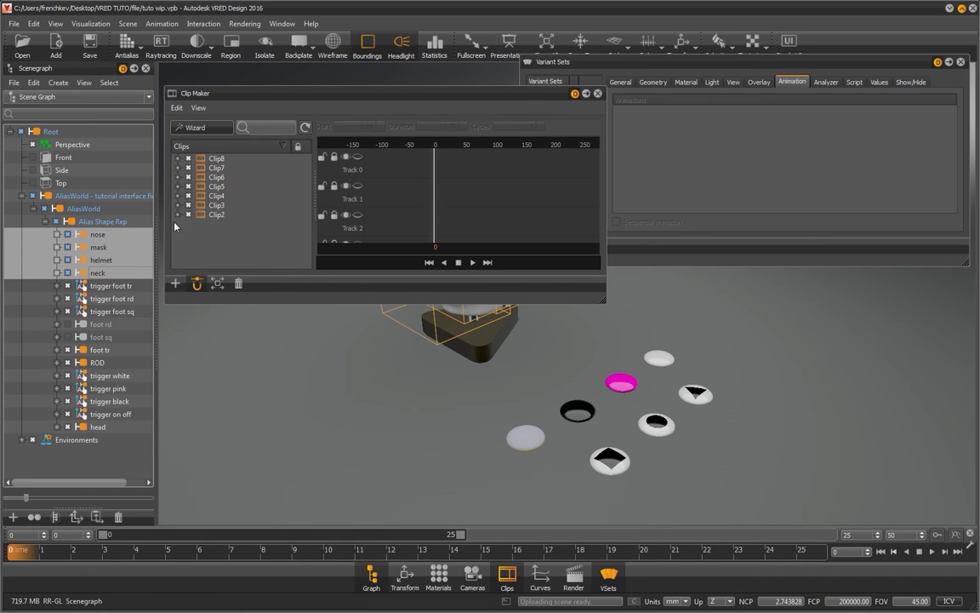
Step: Create a linear object animation for the selected parts, starting at 0 sec and lasting 1 sec, with captured start and end states
{"action": "left_click", "coordinate": [195, 127]}
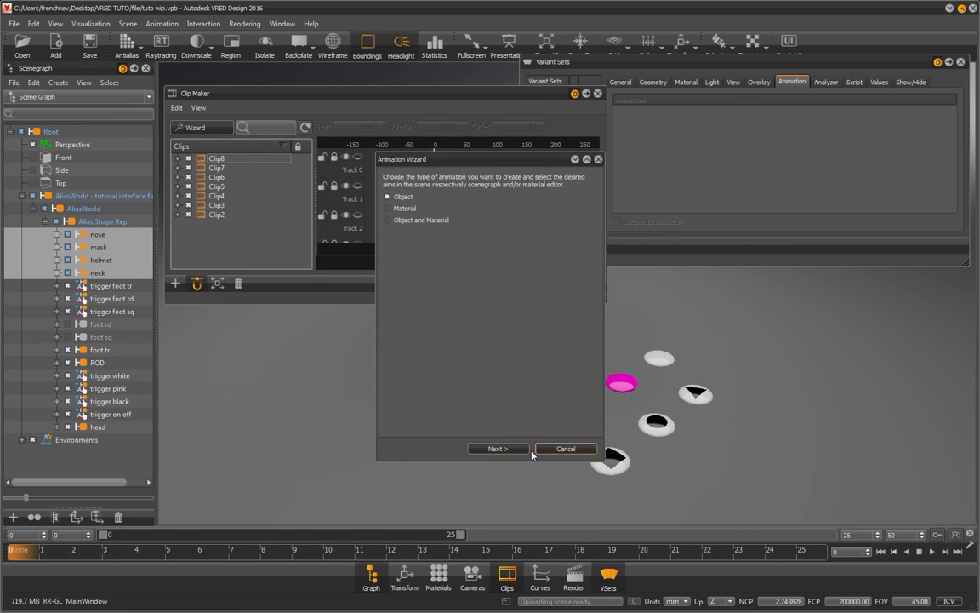
{"action": "left_click", "coordinate": [498, 448]}
{"action": "type", "text": "0 sec"}
{"action": "key", "text": "Tab"}
{"action": "type", "text": "1"}
{"action": "key", "text": "Tab"}
{"action": "key", "text": "space"}
{"action": "left_click", "coordinate": [460, 312]}
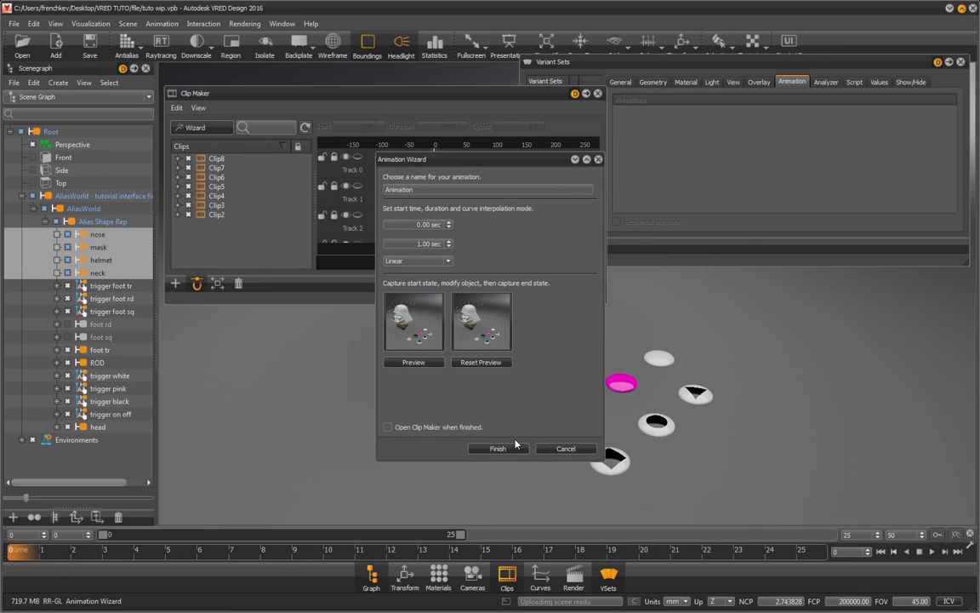
{"action": "left_click", "coordinate": [497, 448]}
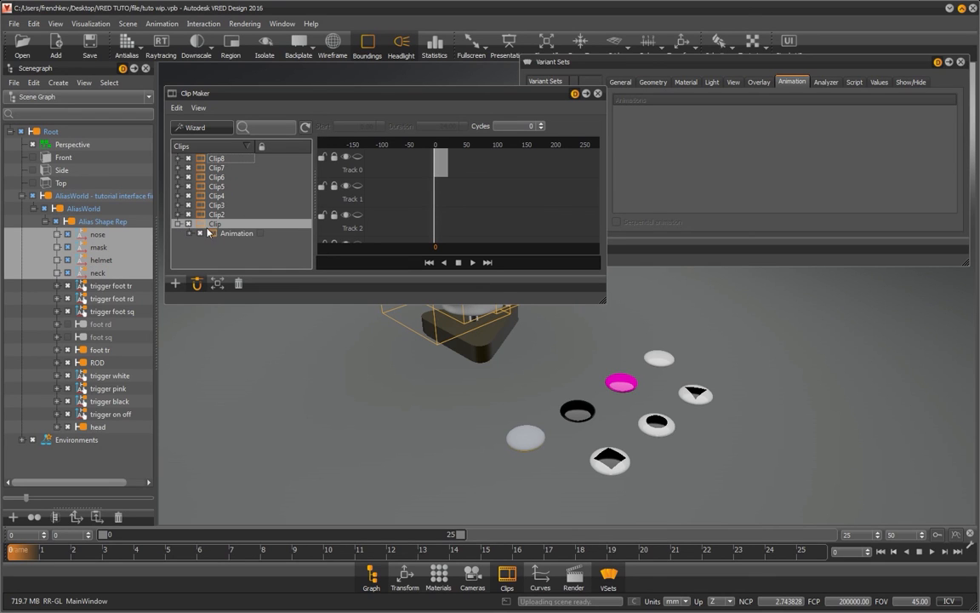
{"action": "left_click", "coordinate": [190, 232]}
{"action": "scroll", "coordinate": [306, 198], "scroll_direction": "down", "scroll_amount": 1}
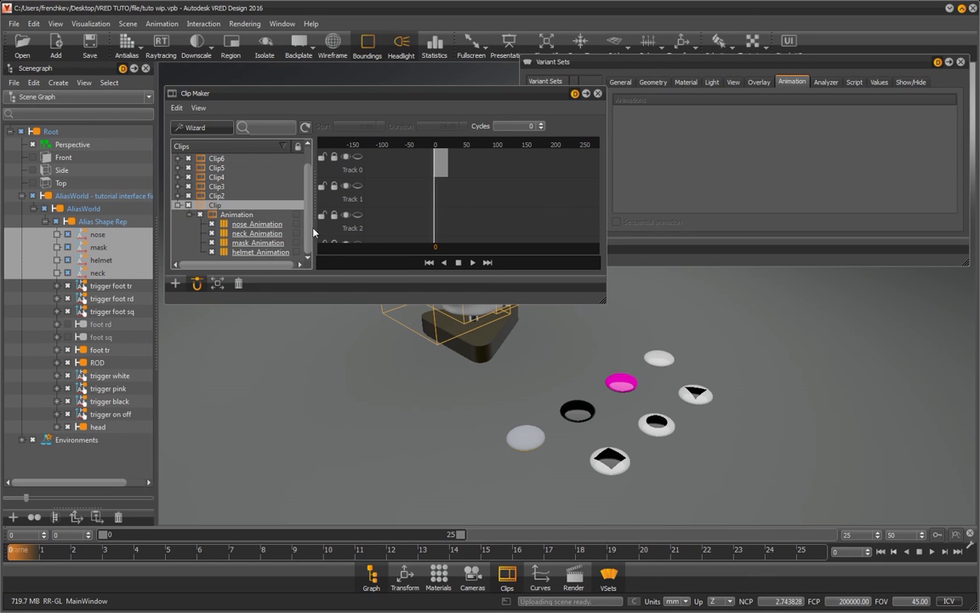
Step: Create a second 1-second object animation for the same parts, placed in the next free slot, and close the Clip Maker
{"action": "left_click", "coordinate": [202, 128]}
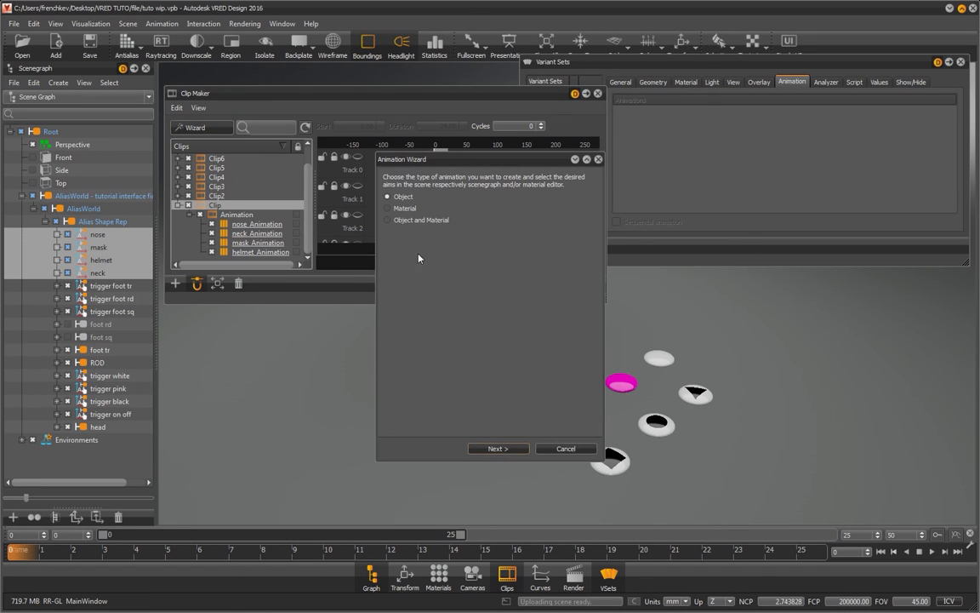
{"action": "left_click", "coordinate": [514, 442]}
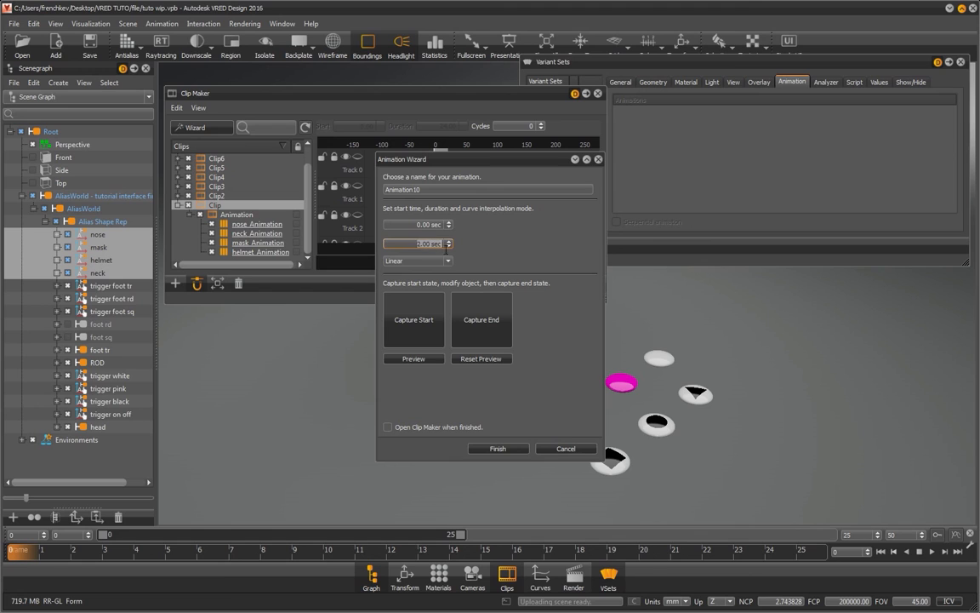
{"action": "type", "text": "1"}
{"action": "key", "text": "Return"}
{"action": "left_click", "coordinate": [425, 327]}
{"action": "left_click", "coordinate": [499, 449]}
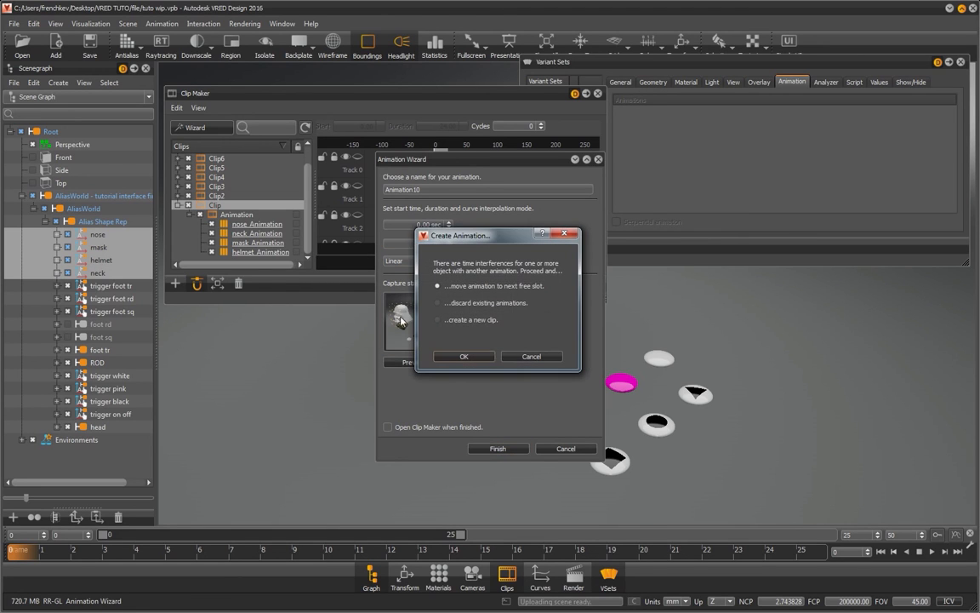
{"action": "left_click", "coordinate": [468, 357]}
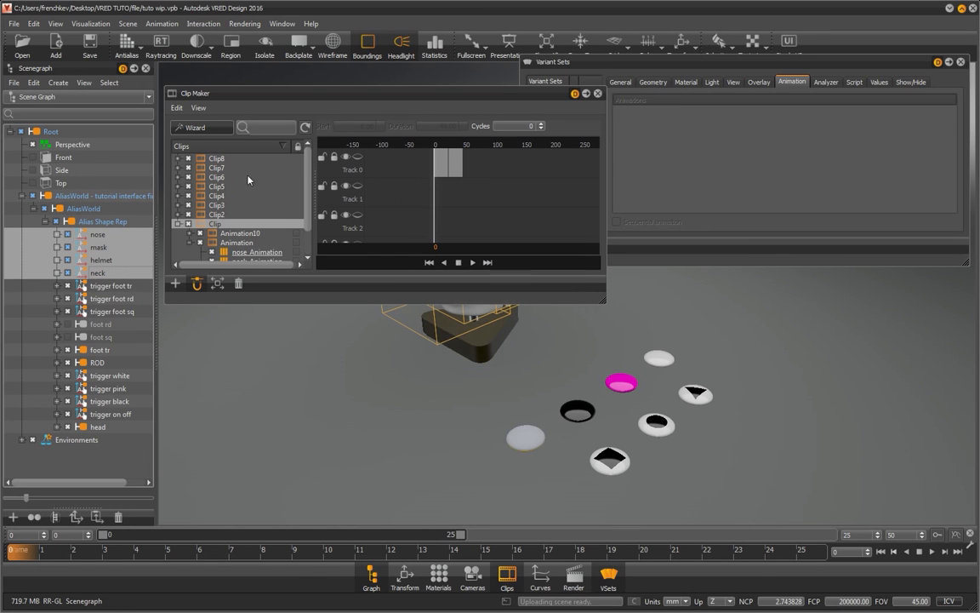
{"action": "scroll", "coordinate": [275, 173], "scroll_direction": "down", "scroll_amount": 2}
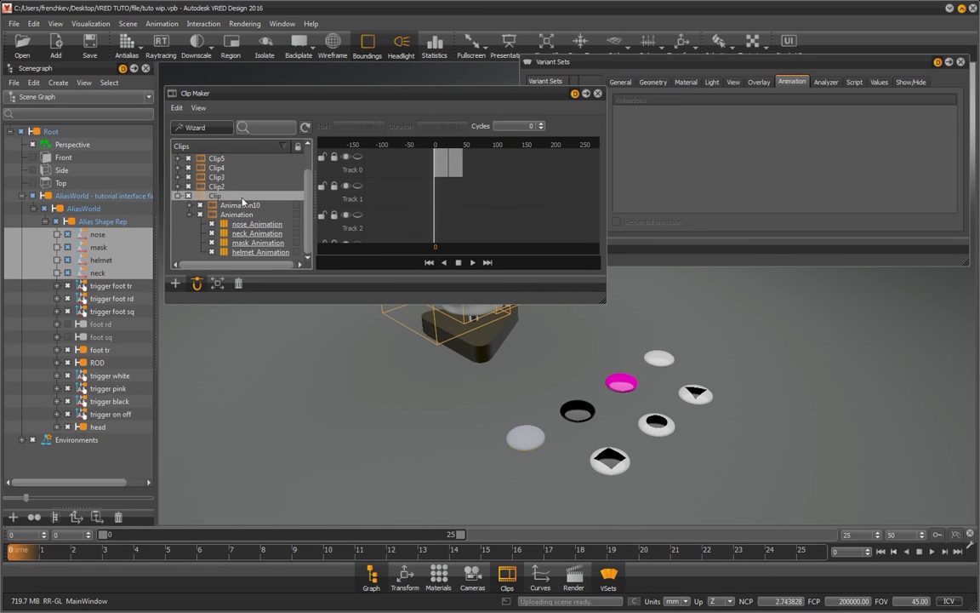
{"action": "left_click", "coordinate": [190, 206]}
{"action": "scroll", "coordinate": [238, 191], "scroll_direction": "down", "scroll_amount": 2}
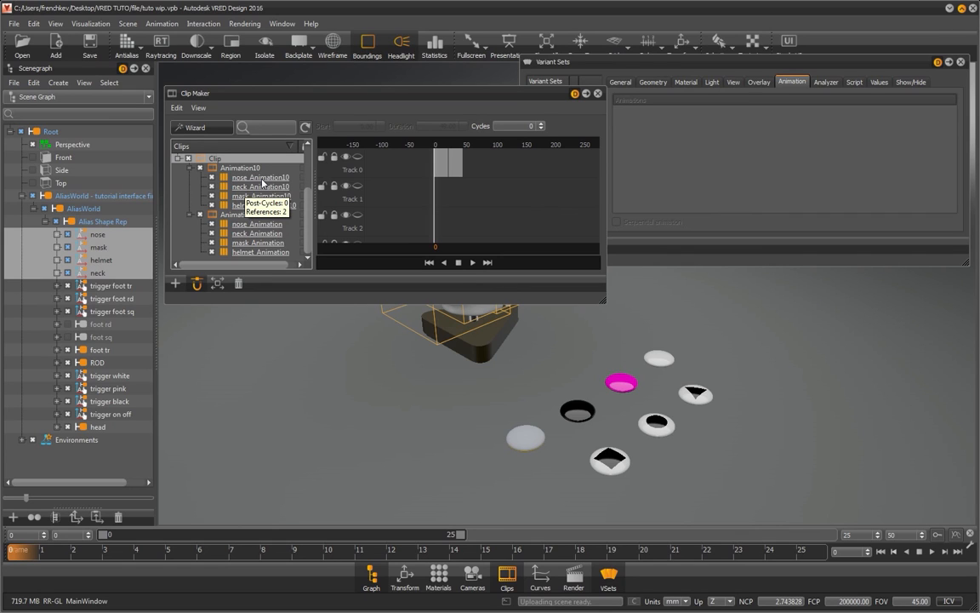
{"action": "left_click", "coordinate": [523, 578]}
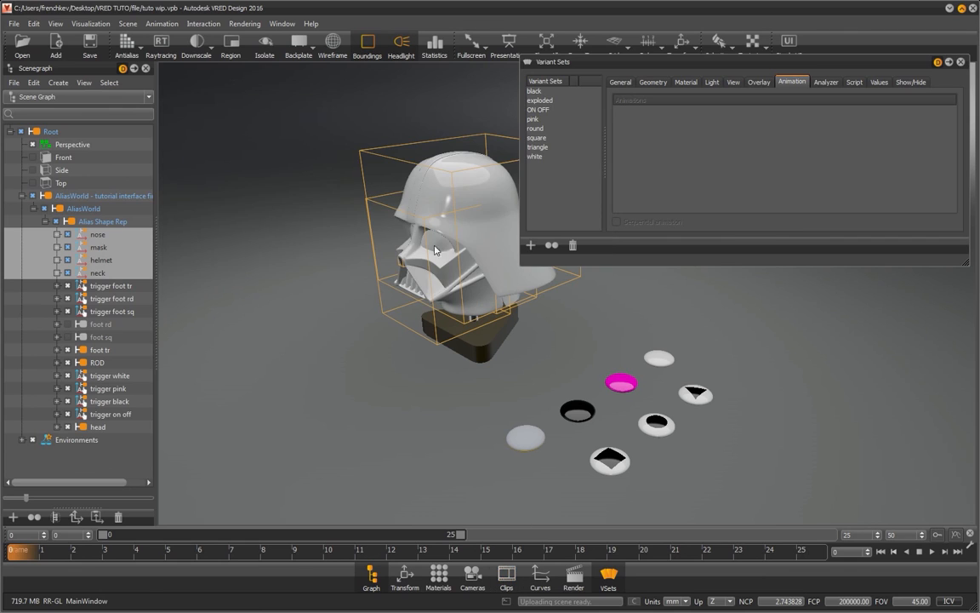
Step: Open the Curve Editor and Clip Maker side by side and select nose_Animation to show its curves
{"action": "left_click", "coordinate": [539, 578]}
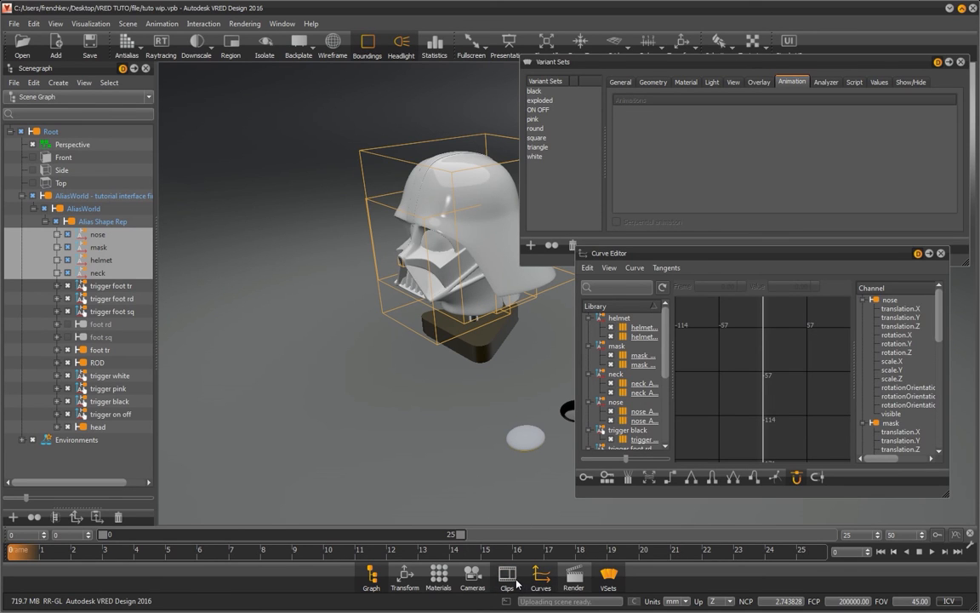
{"action": "left_click", "coordinate": [506, 578]}
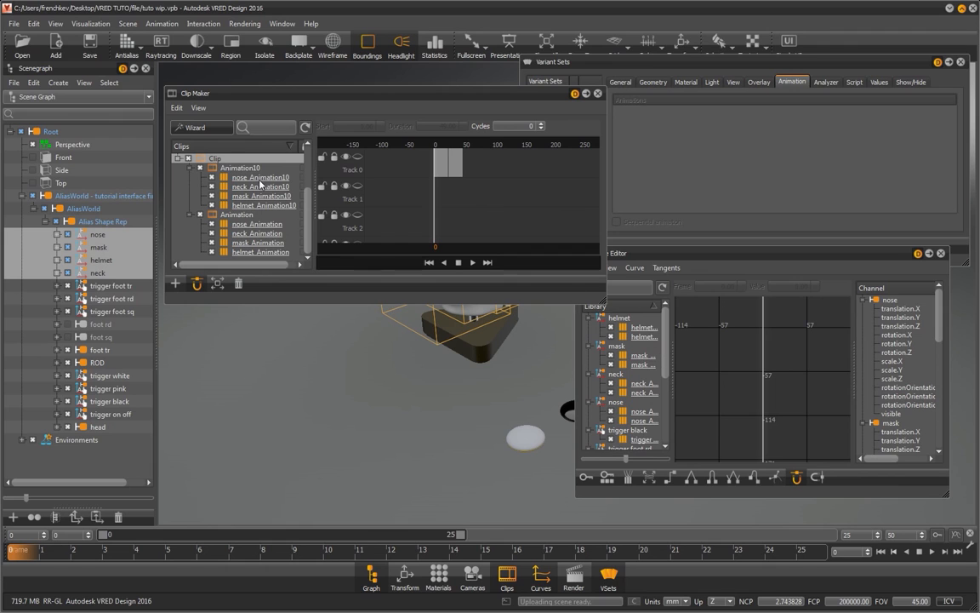
{"action": "left_click", "coordinate": [270, 223]}
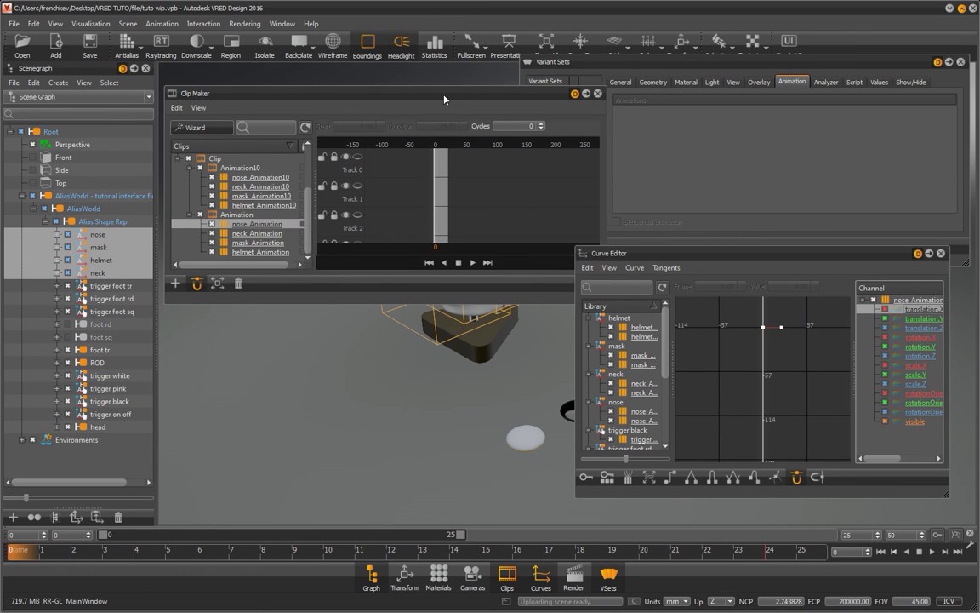
{"action": "left_click_drag", "start_coordinate": [402, 92], "coordinate": [267, 18]}
Step: Set the end key of nose_Animation's translation.X curve at frame 24 to -350
{"action": "scroll", "coordinate": [782, 344], "scroll_direction": "up", "scroll_amount": 5}
{"action": "left_click_drag", "start_coordinate": [766, 341], "coordinate": [795, 380]}
{"action": "left_click_drag", "start_coordinate": [788, 287], "coordinate": [816, 291]}
{"action": "type", "text": "350"}
{"action": "left_click", "coordinate": [793, 286]}
{"action": "type", "text": "-"}
{"action": "key", "text": "Return"}
{"action": "scroll", "coordinate": [760, 403], "scroll_direction": "down", "scroll_amount": 5}
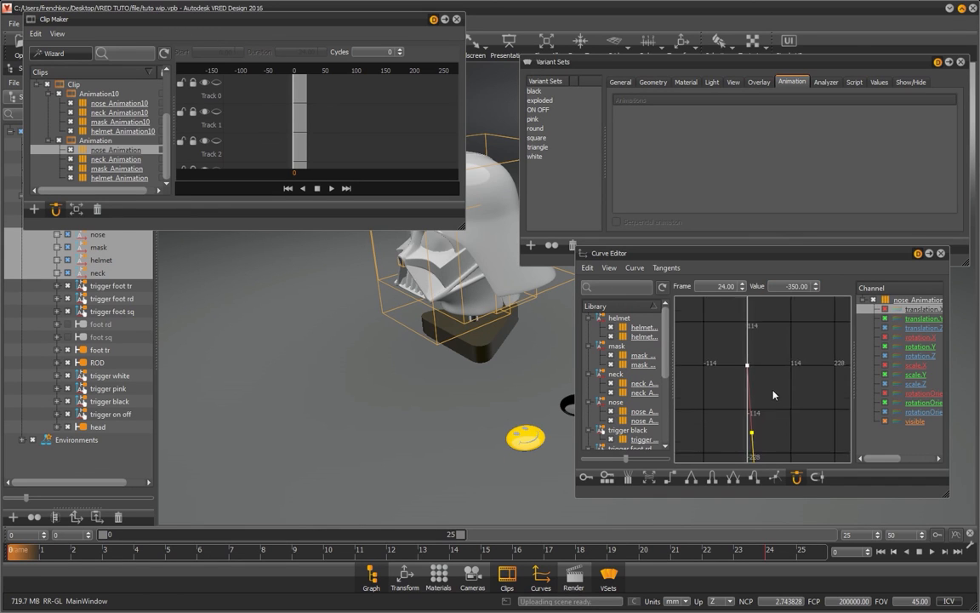
Step: Reset the value of the frame 24 translation.X key to 0
{"action": "left_click_drag", "start_coordinate": [781, 287], "coordinate": [817, 288]}
{"action": "type", "text": "0"}
{"action": "key", "text": "Return"}
{"action": "middle_click_drag", "start_coordinate": [771, 303], "coordinate": [783, 362]}
{"action": "scroll", "coordinate": [783, 362], "scroll_direction": "up", "scroll_amount": 3}
Step: Select nose_Animation10 in the Clip Maker and play it to preview the nose's motion
{"action": "left_click", "coordinate": [127, 148]}
{"action": "left_click_drag", "start_coordinate": [665, 351], "coordinate": [671, 414]}
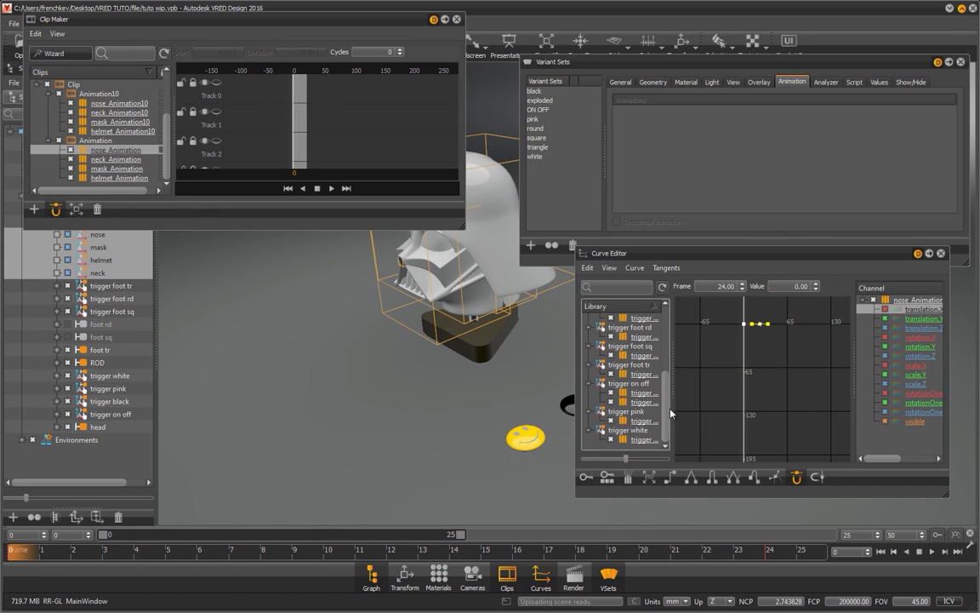
{"action": "left_click", "coordinate": [97, 101]}
{"action": "left_click", "coordinate": [331, 188]}
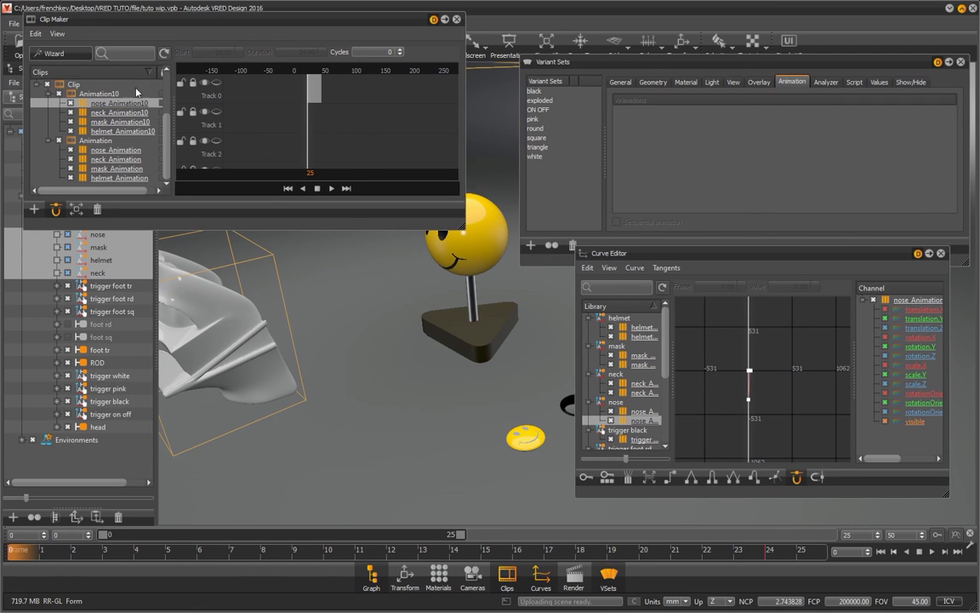
Step: Add Animation10 and Animation to the exploded variant set as sequential animations, and close the Clip Maker
{"action": "left_click", "coordinate": [540, 101]}
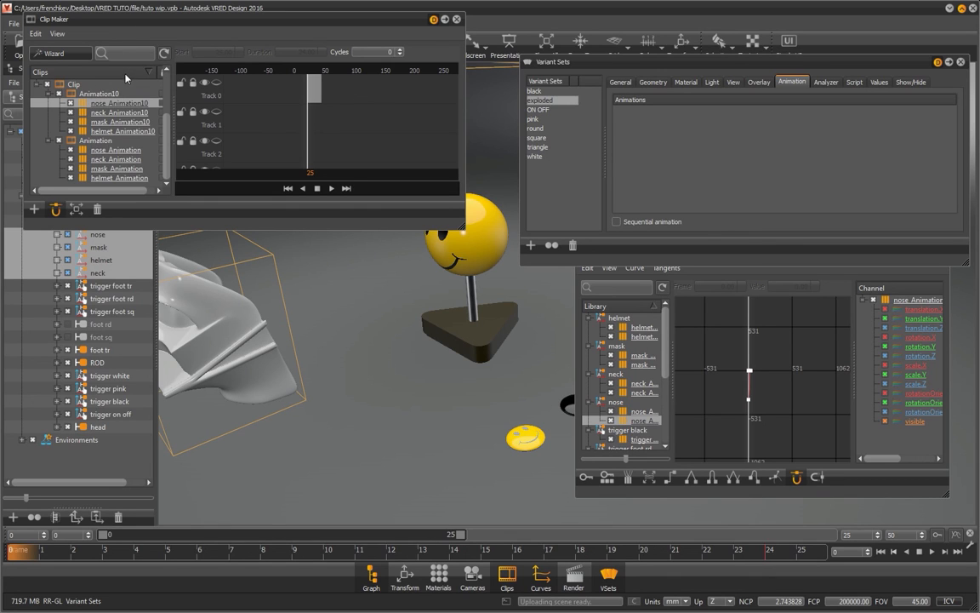
{"action": "left_click_drag", "start_coordinate": [102, 96], "coordinate": [596, 115]}
{"action": "left_click_drag", "start_coordinate": [98, 143], "coordinate": [634, 128]}
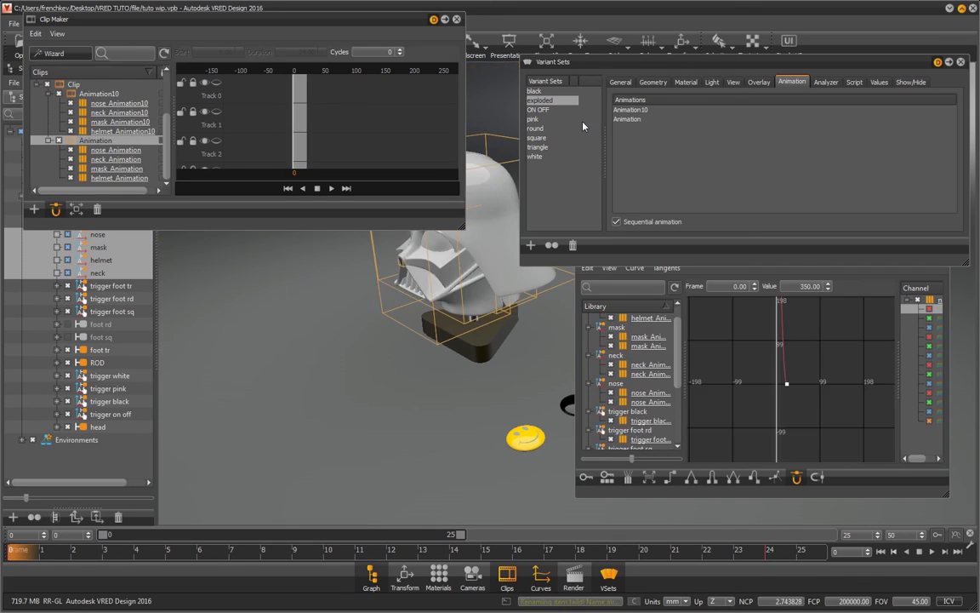
{"action": "left_click", "coordinate": [456, 19]}
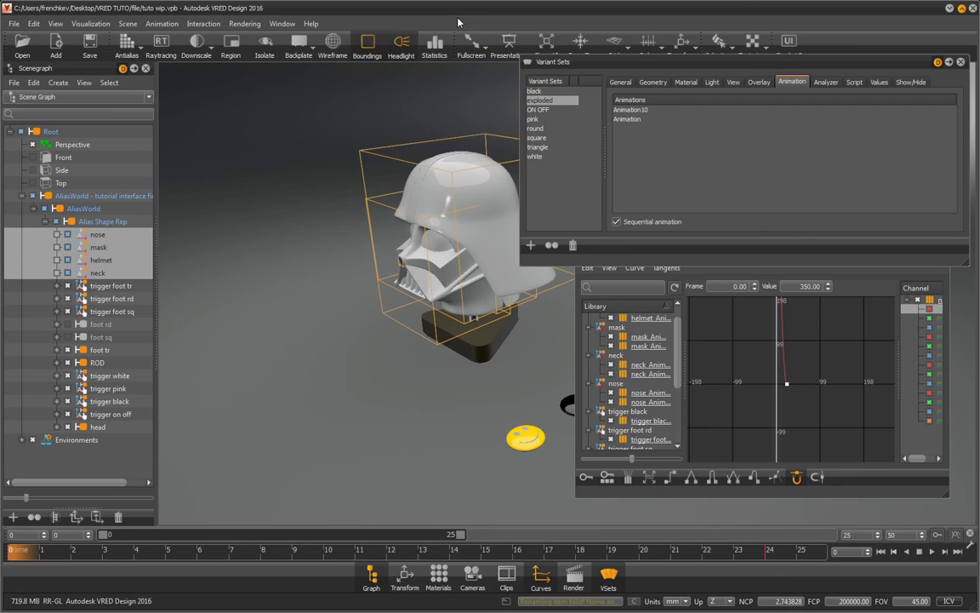
Step: Close the Curve Editor and run the exploded variant set twice to test its animations
{"action": "left_click", "coordinate": [872, 281]}
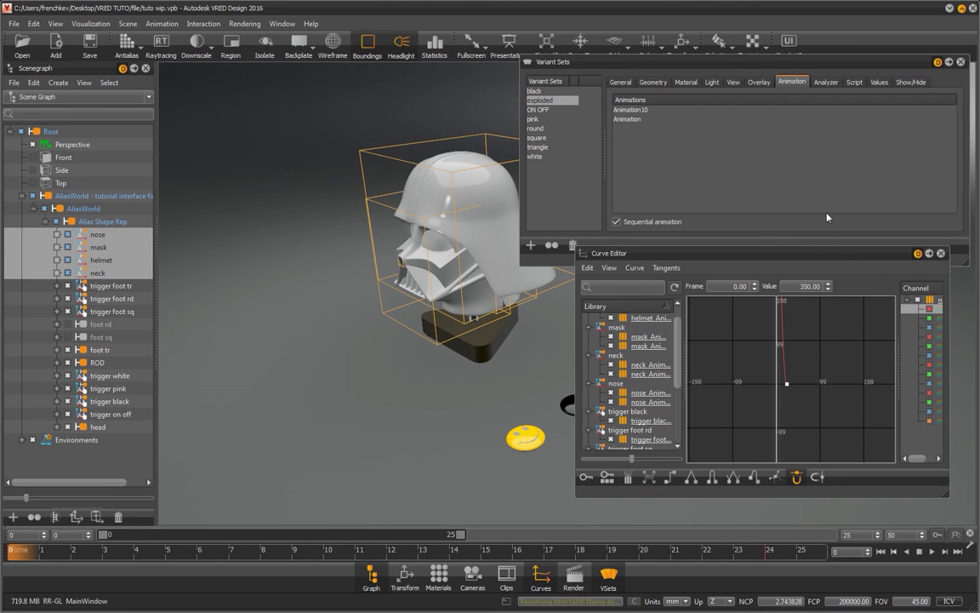
{"action": "left_click", "coordinate": [941, 253]}
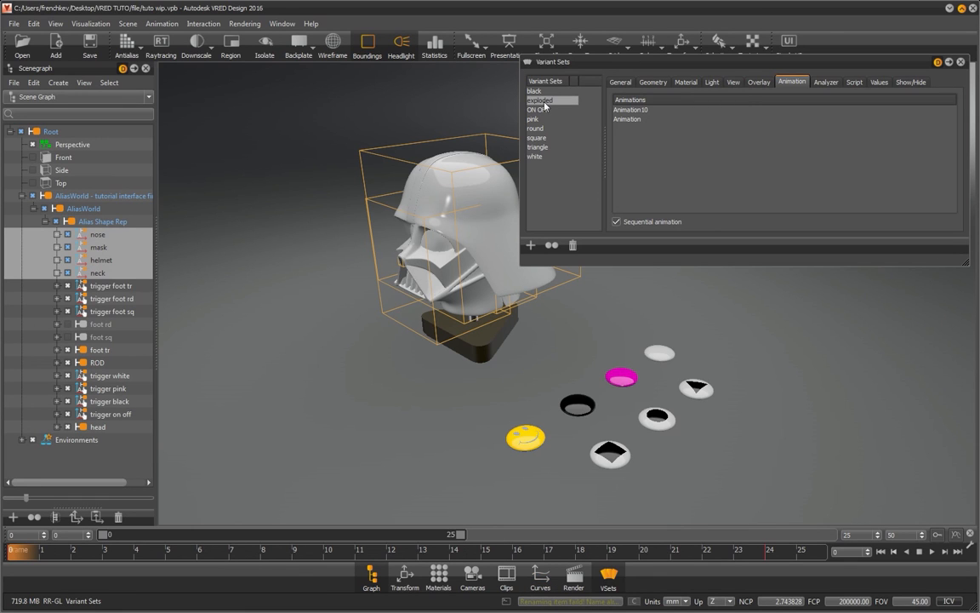
{"action": "double_click", "coordinate": [544, 101]}
{"action": "double_click", "coordinate": [545, 104]}
Step: Create touch sensors for the mask, helmet and neck nodes
{"action": "left_click", "coordinate": [194, 23]}
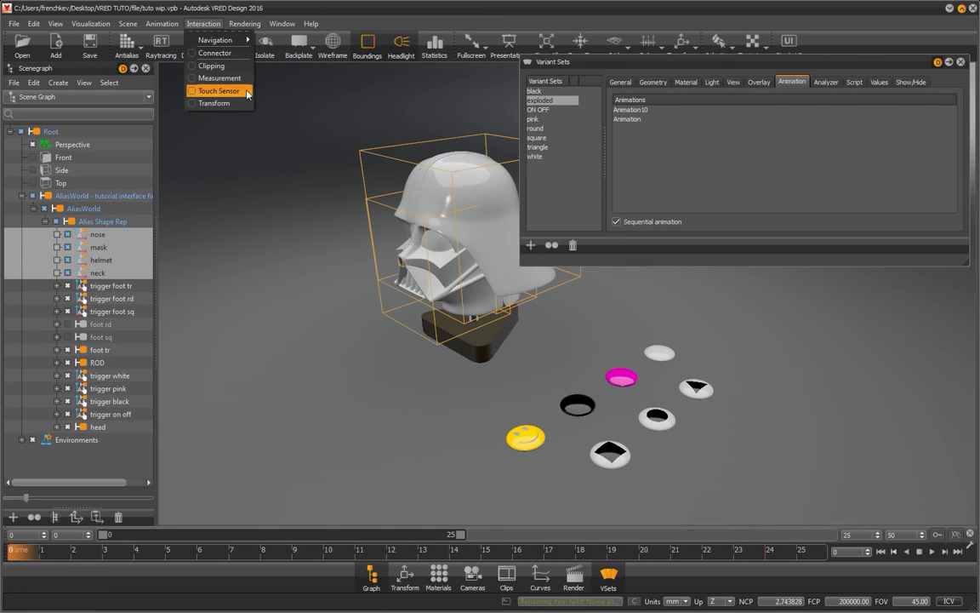
{"action": "left_click", "coordinate": [219, 90]}
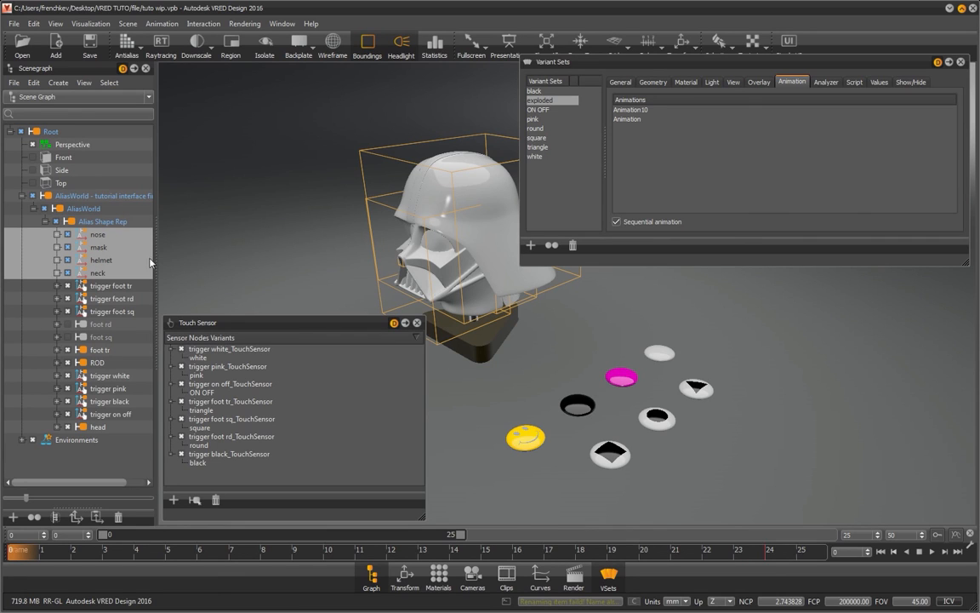
{"action": "left_click", "coordinate": [105, 259]}
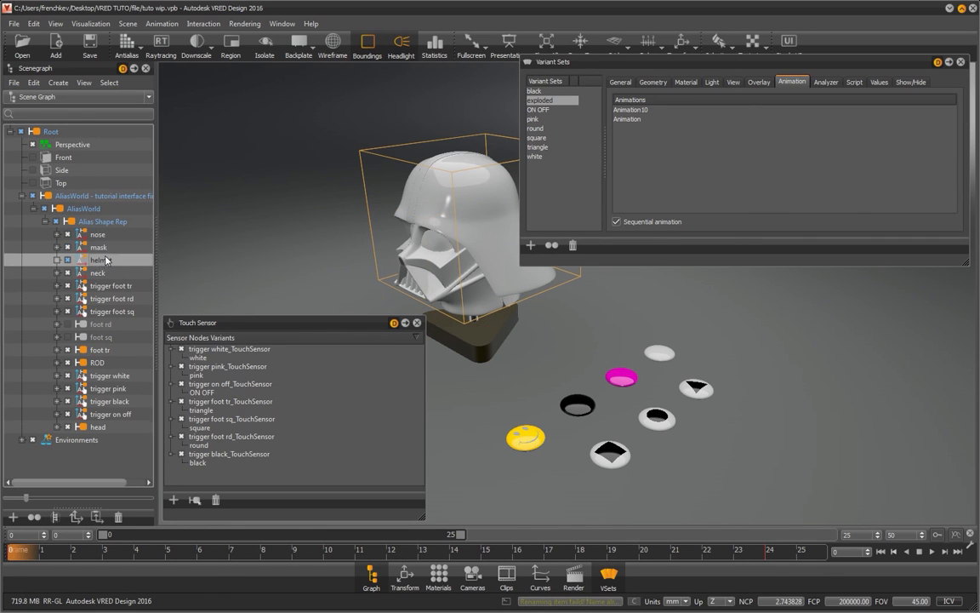
{"action": "left_click", "coordinate": [99, 248]}
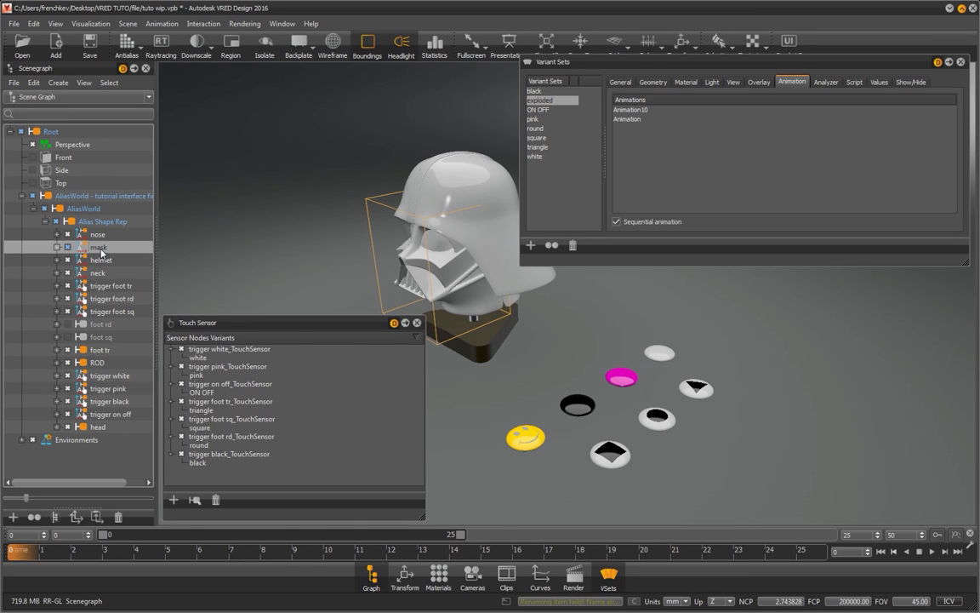
{"action": "left_click_drag", "start_coordinate": [101, 251], "coordinate": [220, 478]}
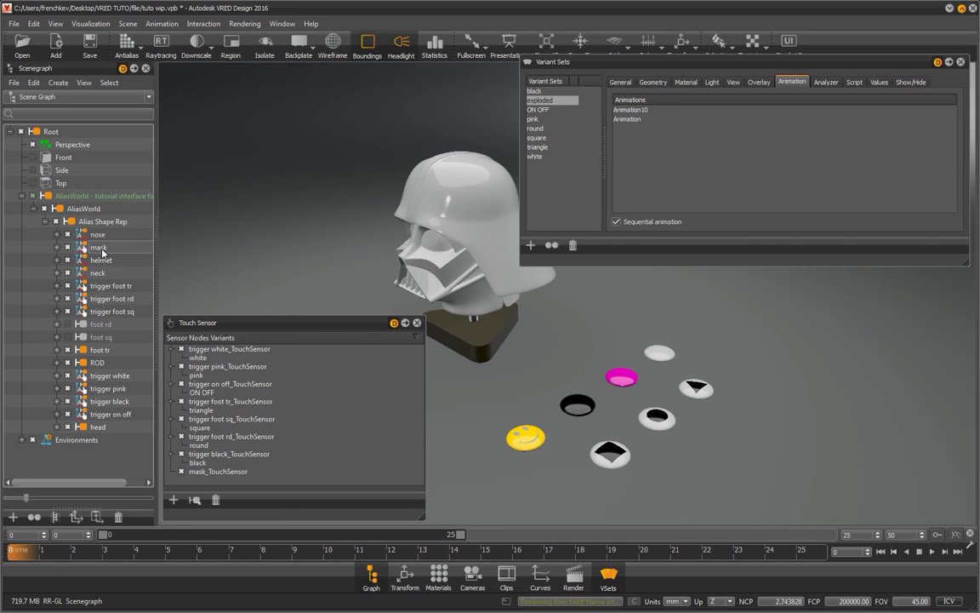
{"action": "left_click_drag", "start_coordinate": [102, 252], "coordinate": [202, 471]}
{"action": "left_click_drag", "start_coordinate": [101, 259], "coordinate": [202, 480]}
{"action": "left_click_drag", "start_coordinate": [98, 272], "coordinate": [213, 424]}
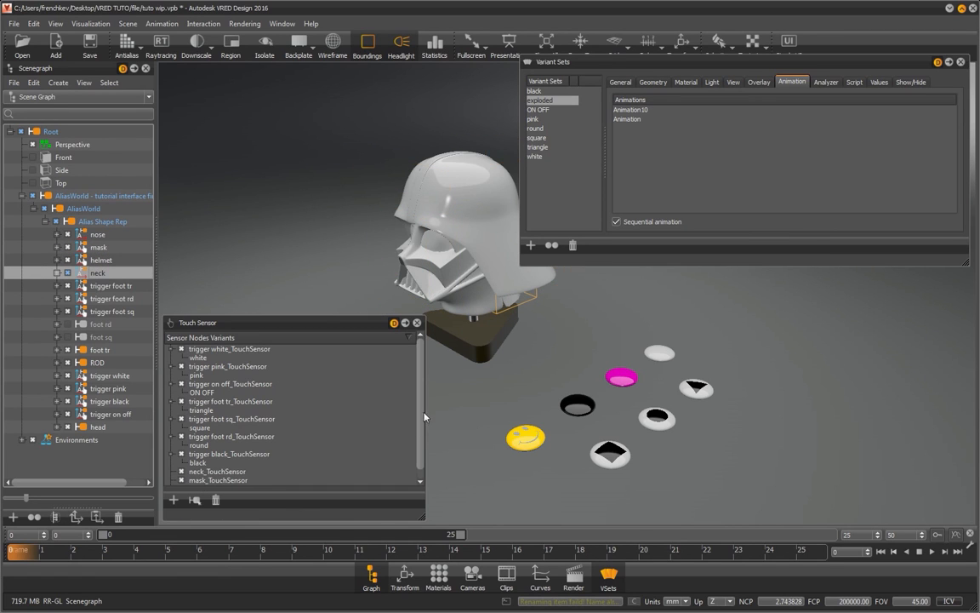
Step: Enlarge the Touch Sensor window and assign the exploded variant set to the neck, mask and helmet sensors
{"action": "left_click_drag", "start_coordinate": [377, 320], "coordinate": [377, 231]}
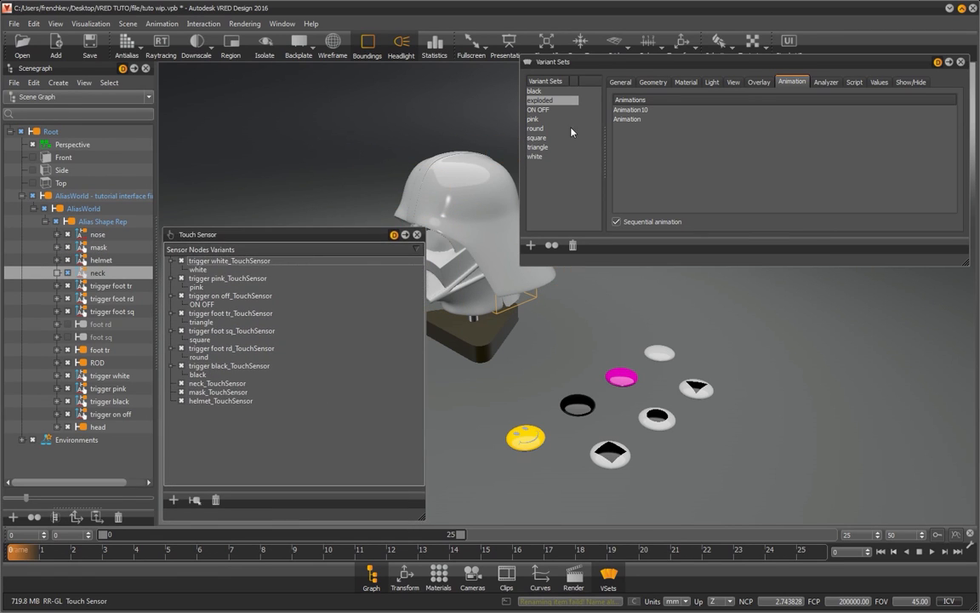
{"action": "left_click_drag", "start_coordinate": [553, 103], "coordinate": [230, 403]}
{"action": "left_click_drag", "start_coordinate": [547, 100], "coordinate": [247, 419]}
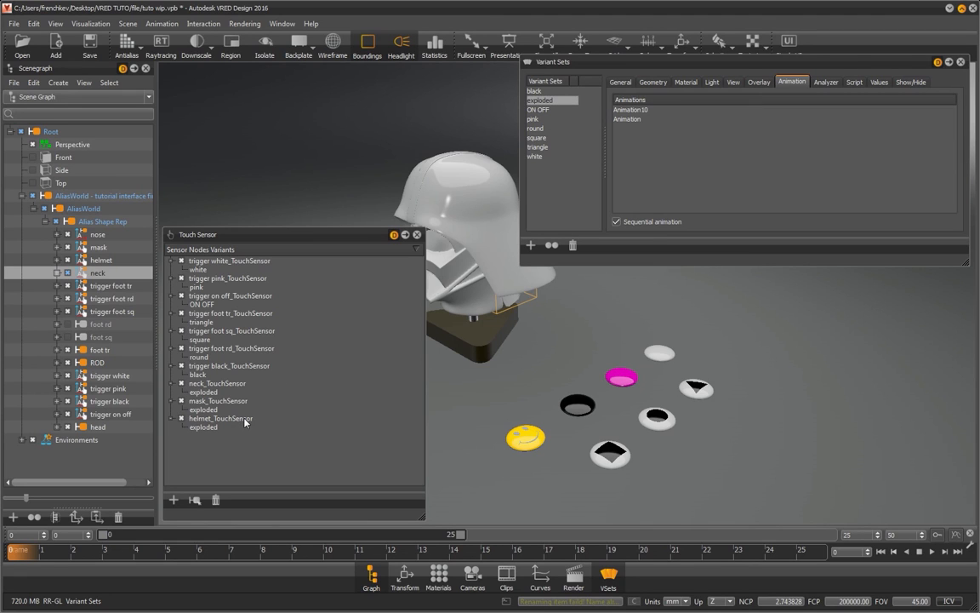
Step: Test the exploded touch sensors on the model, and close the Touch Sensor and Variant Sets windows
{"action": "left_click", "coordinate": [481, 197]}
{"action": "left_click_drag", "start_coordinate": [323, 234], "coordinate": [713, 232]}
{"action": "left_click", "coordinate": [227, 327]}
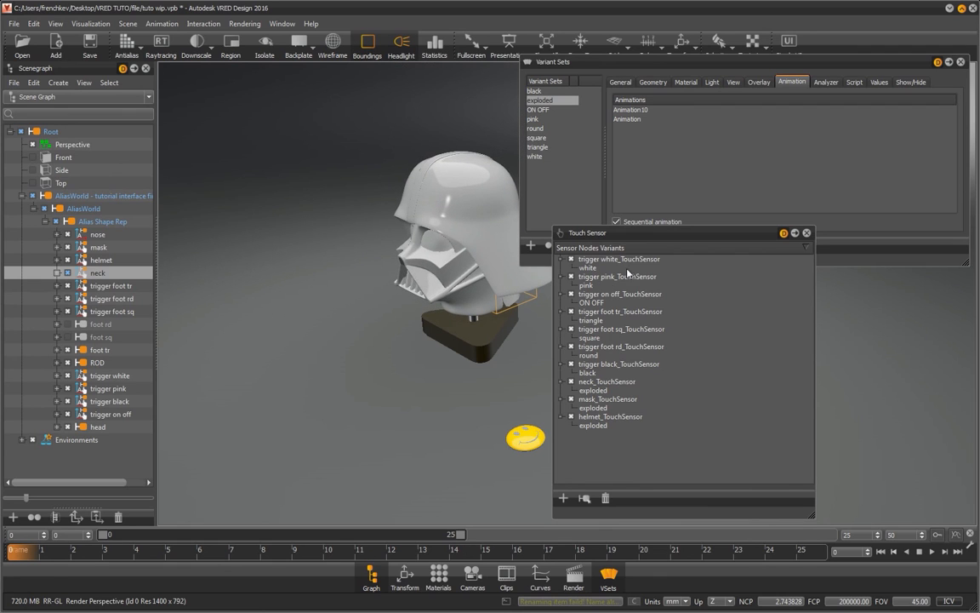
{"action": "left_click_drag", "start_coordinate": [683, 236], "coordinate": [255, 165]}
{"action": "left_click", "coordinate": [380, 160]}
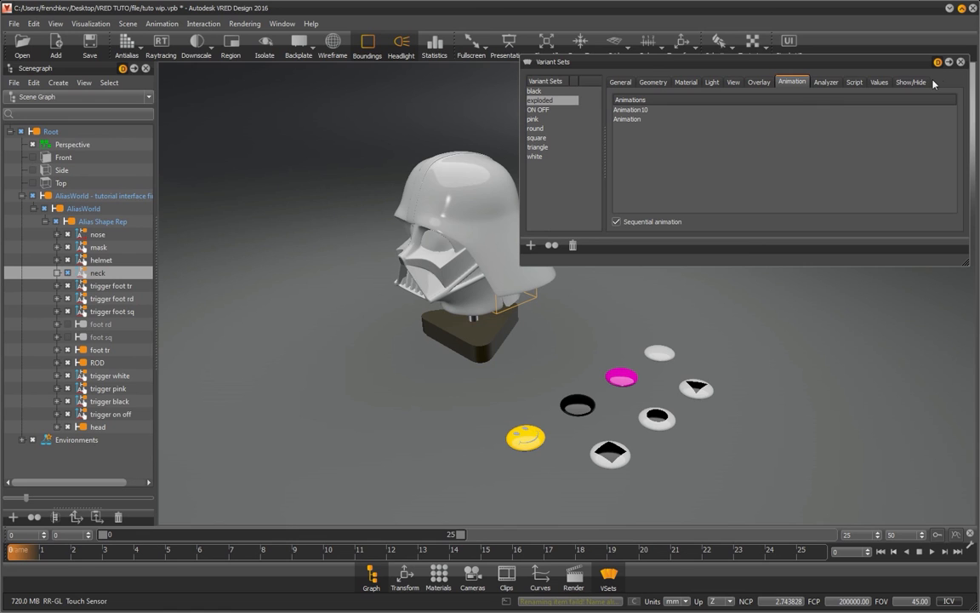
{"action": "left_click", "coordinate": [961, 62]}
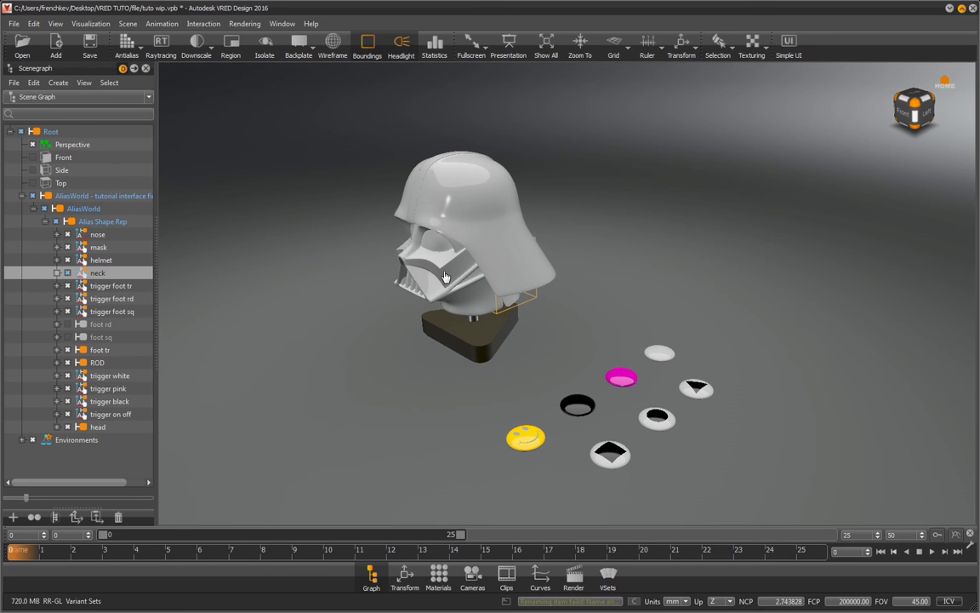
Step: Expand the Environments group in the scene graph to examine its triangle, square and round environments
{"action": "left_click_drag", "start_coordinate": [294, 338], "coordinate": [426, 202]}
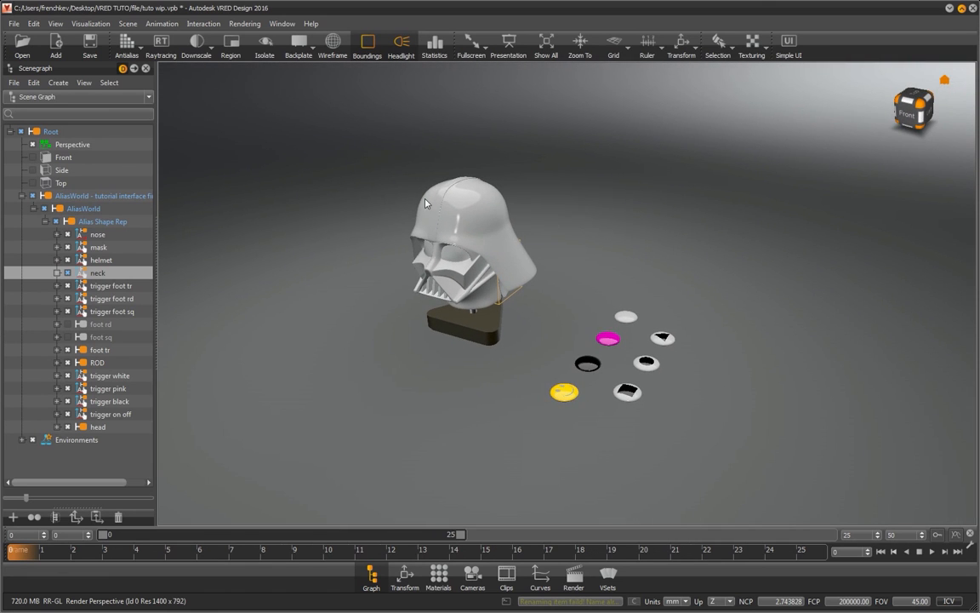
{"action": "left_click_drag", "start_coordinate": [501, 401], "coordinate": [446, 389]}
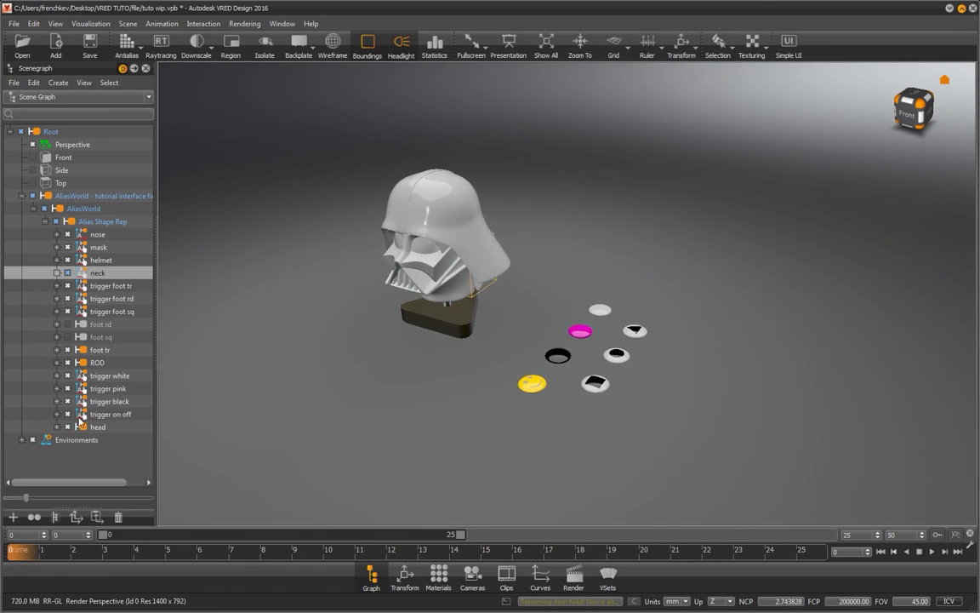
{"action": "left_click", "coordinate": [33, 440]}
{"action": "scroll", "coordinate": [34, 434], "scroll_direction": "down", "scroll_amount": 1}
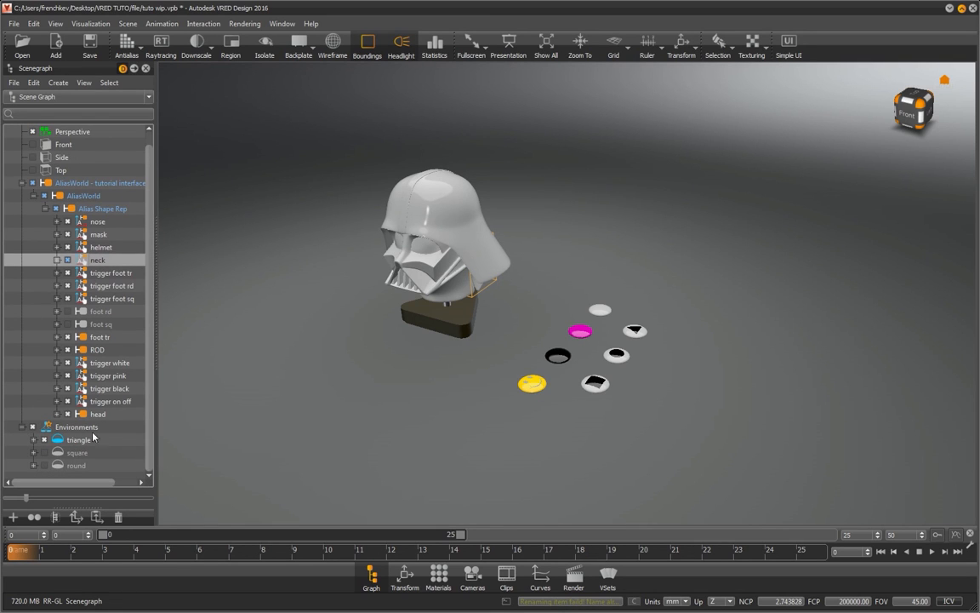
{"action": "mouse_move", "coordinate": [378, 317]}
{"action": "left_mouse_down"}
{"action": "mouse_move", "coordinate": [368, 280]}
{"action": "mouse_move", "coordinate": [365, 328]}
{"action": "left_mouse_up"}
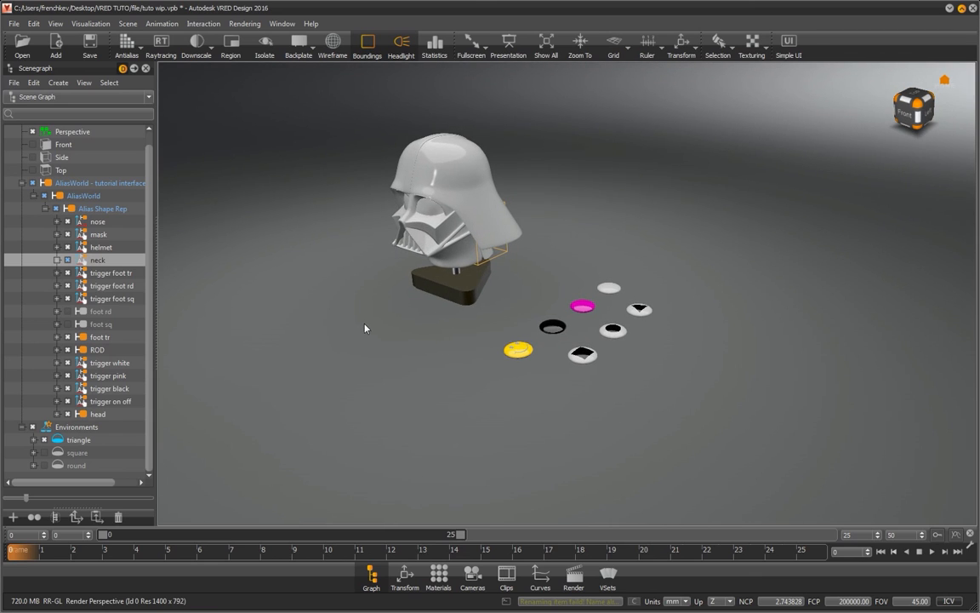
{"action": "middle_click_drag", "start_coordinate": [405, 294], "coordinate": [377, 333]}
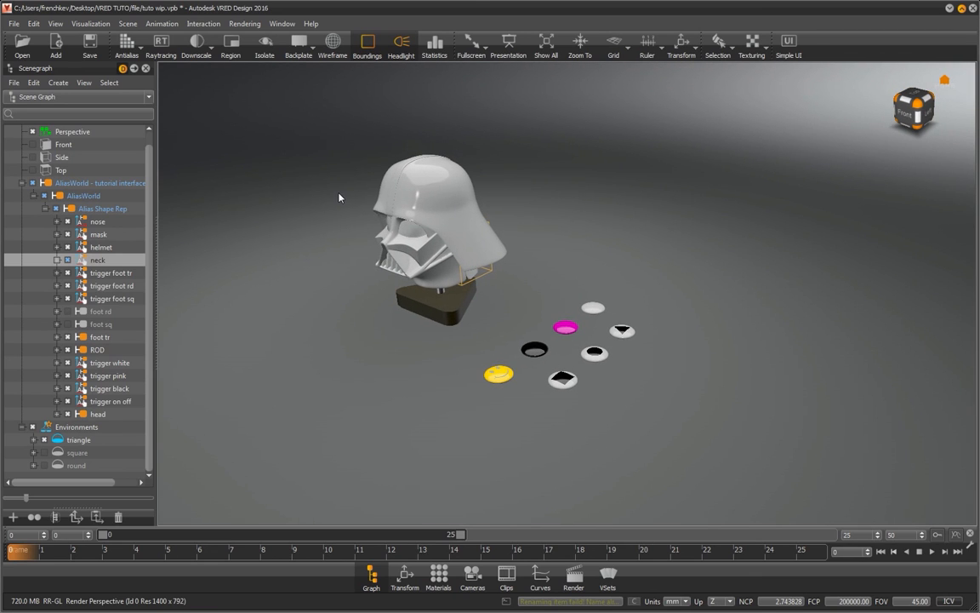
{"action": "left_click", "coordinate": [94, 183]}
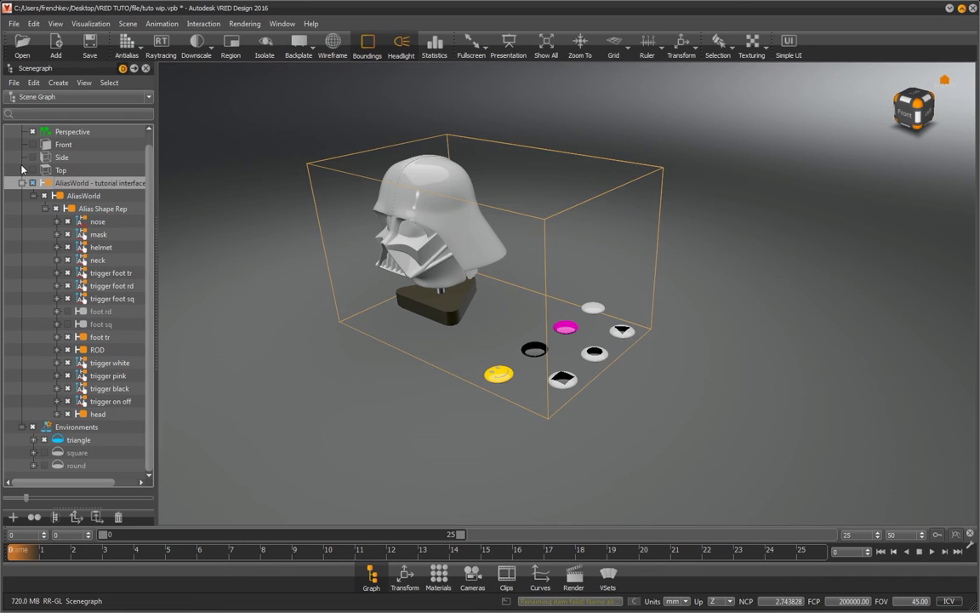
{"action": "left_click", "coordinate": [61, 170]}
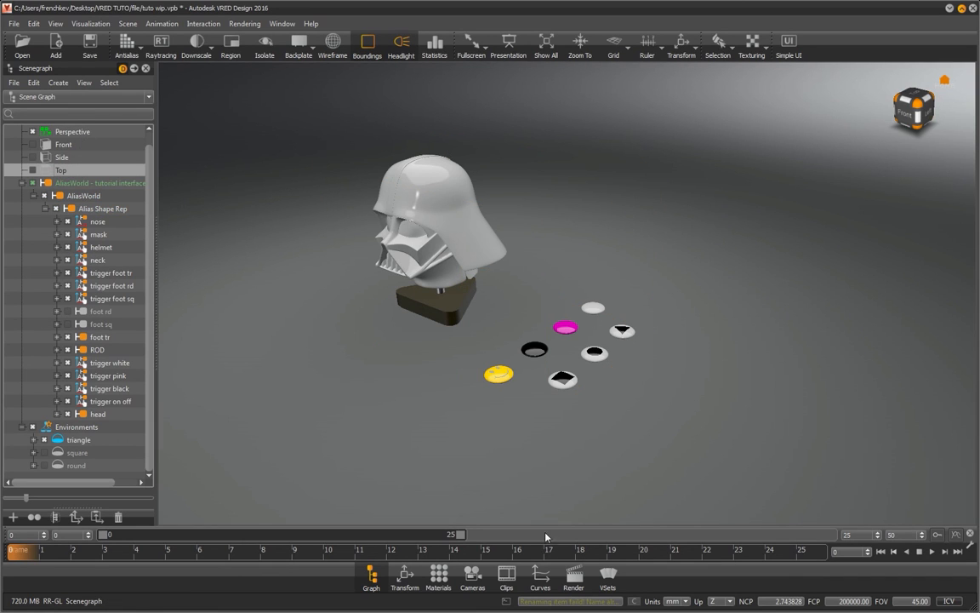
Step: Add the Environments node to the geometry of the round, square and triangle variant sets
{"action": "left_click", "coordinate": [607, 579]}
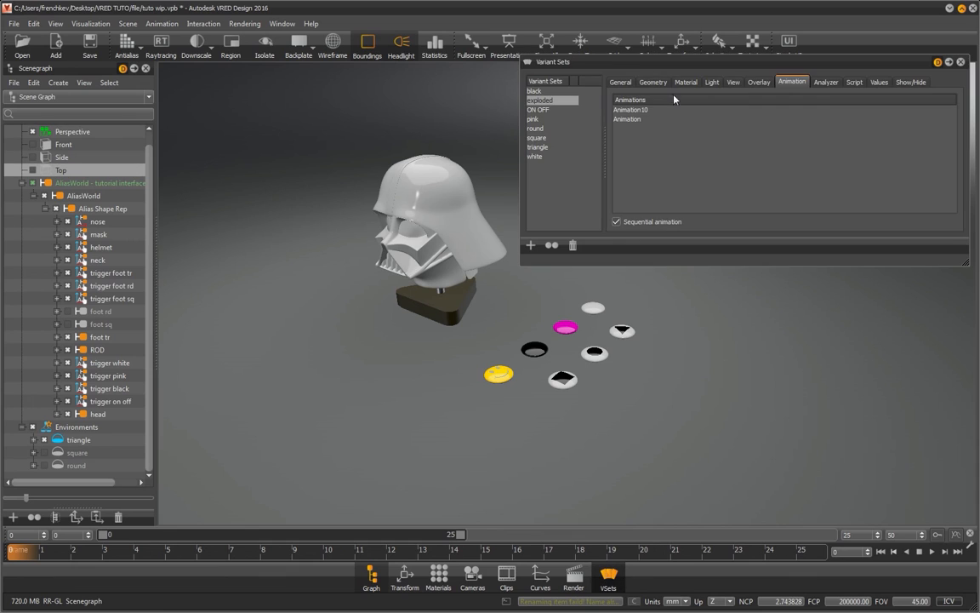
{"action": "left_click", "coordinate": [536, 127]}
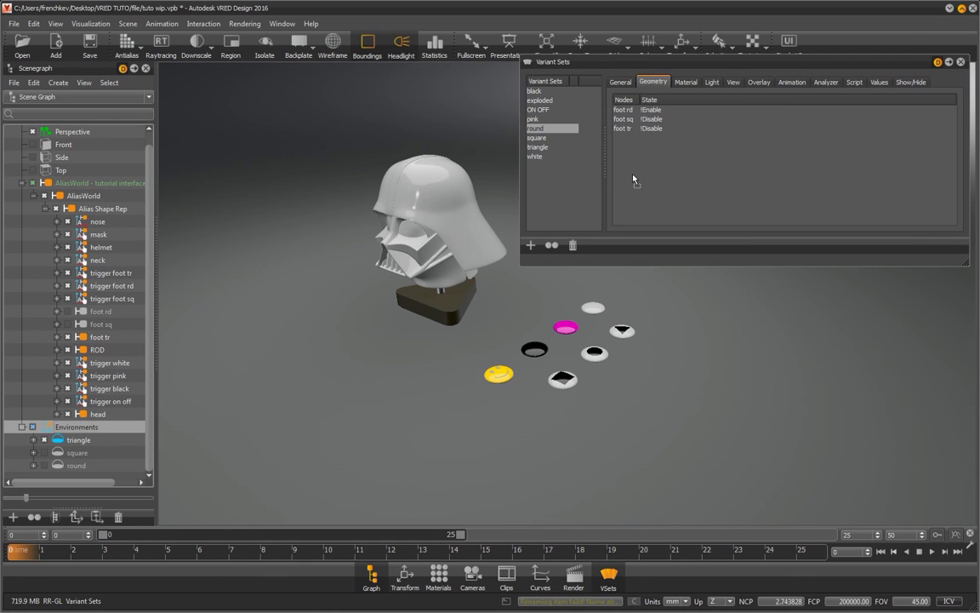
{"action": "left_click", "coordinate": [536, 137]}
{"action": "left_click_drag", "start_coordinate": [290, 368], "coordinate": [639, 169]}
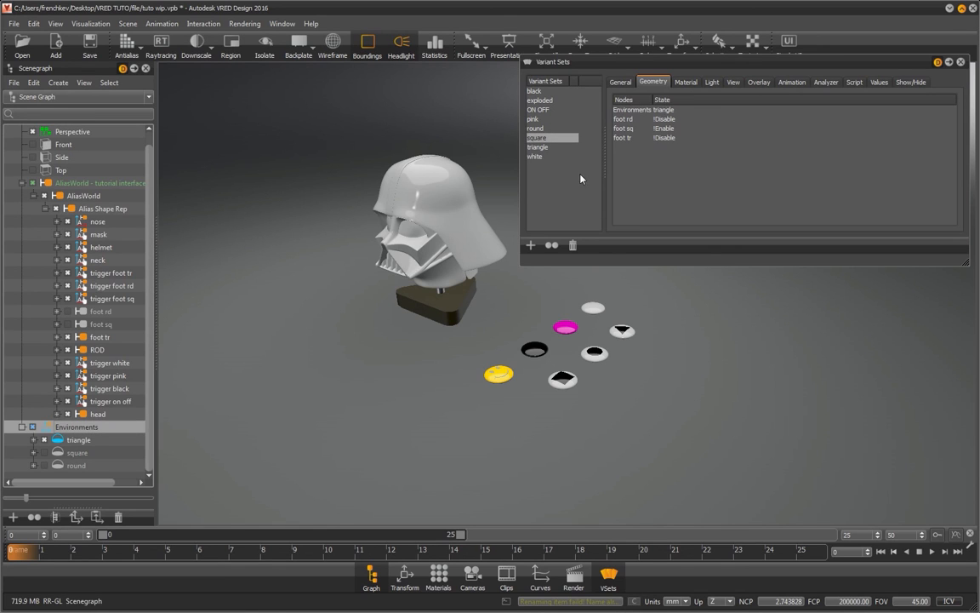
{"action": "left_click", "coordinate": [538, 147]}
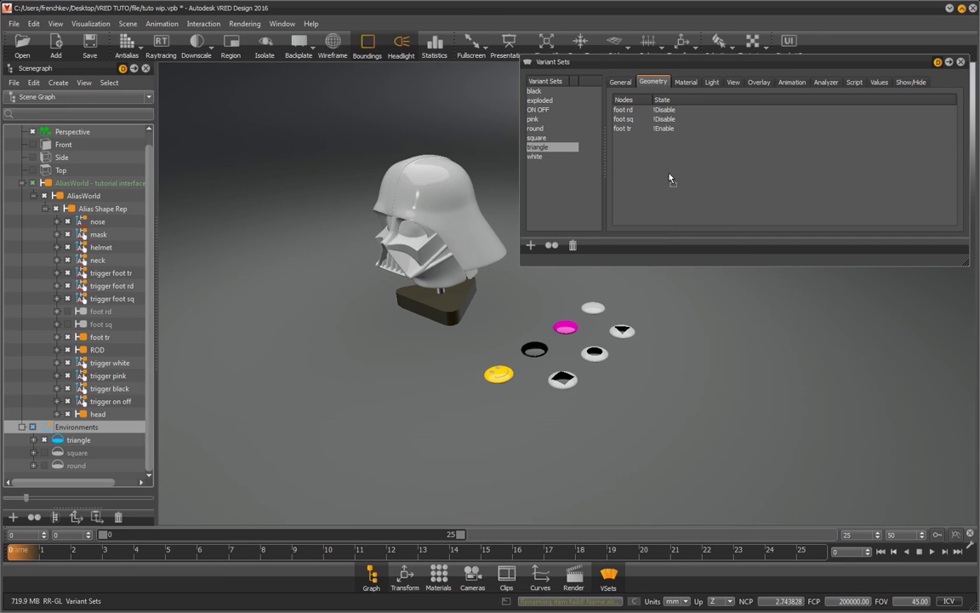
{"action": "left_click_drag", "start_coordinate": [652, 156], "coordinate": [653, 157]}
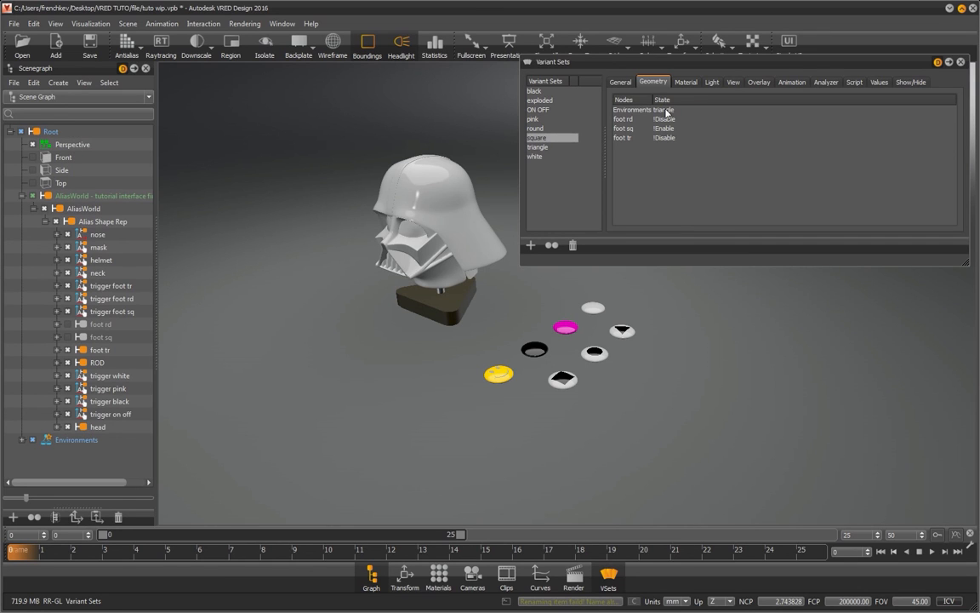
Step: Set the Environments state to square in the square variant set and to round in the round variant set
{"action": "double_click", "coordinate": [667, 111]}
{"action": "left_click", "coordinate": [666, 110]}
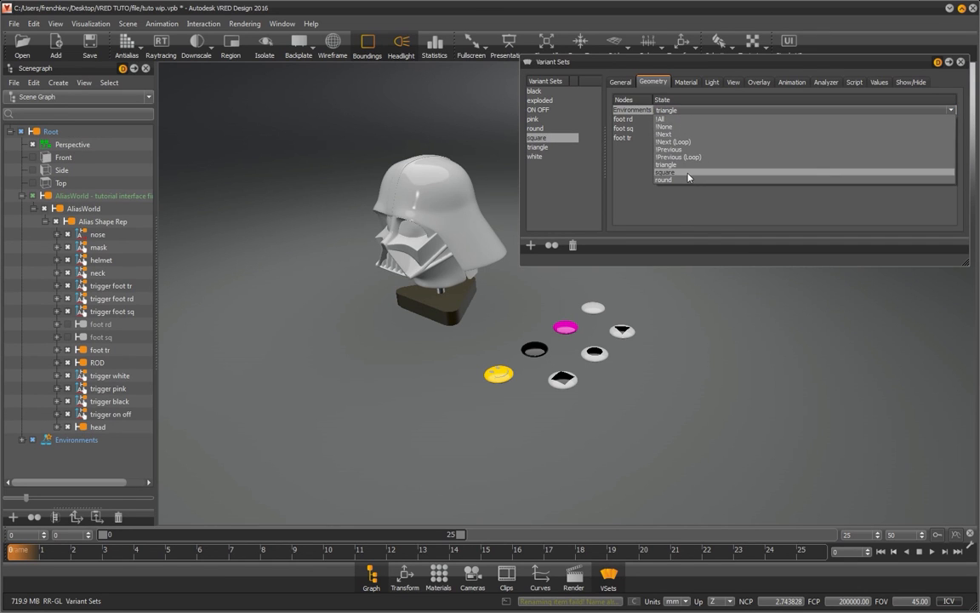
{"action": "left_click", "coordinate": [689, 174]}
{"action": "left_click", "coordinate": [542, 130]}
{"action": "double_click", "coordinate": [669, 112]}
{"action": "left_click", "coordinate": [669, 112]}
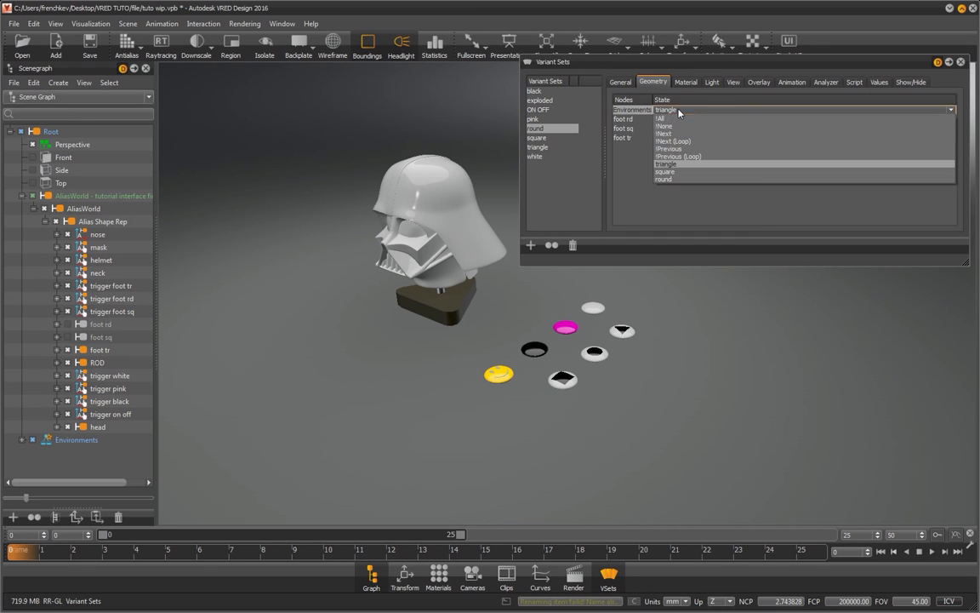
{"action": "left_click", "coordinate": [689, 180]}
{"action": "left_click", "coordinate": [538, 146]}
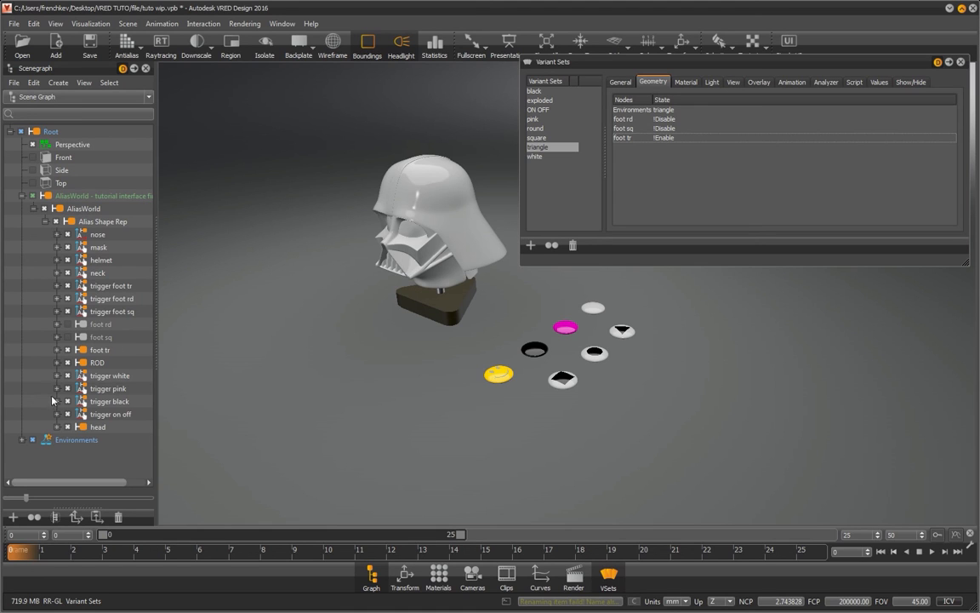
Step: Select the ShadowPlane of the triangle environment in the scene graph and open Bake Light and Shadows
{"action": "left_click", "coordinate": [22, 440]}
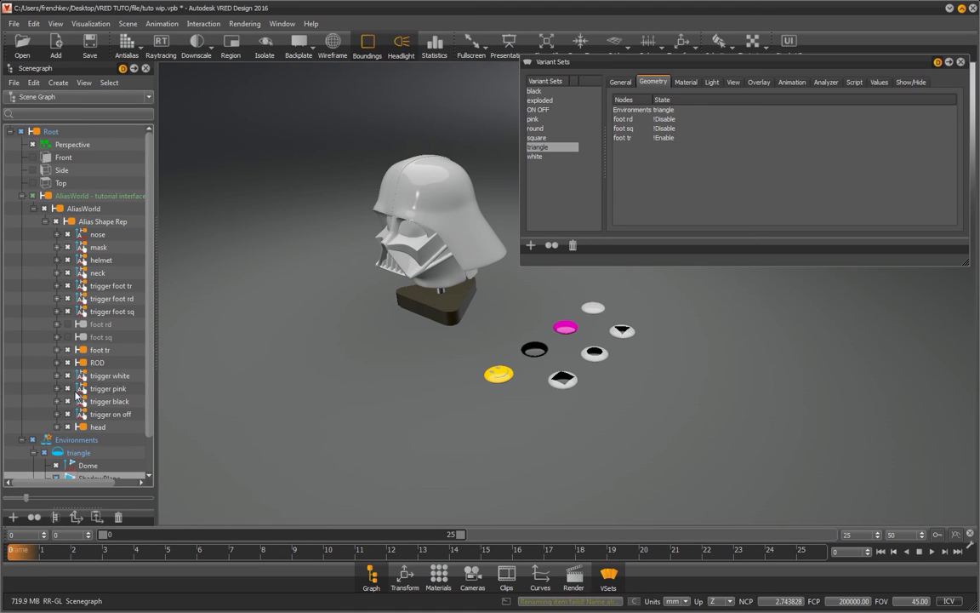
{"action": "scroll", "coordinate": [77, 393], "scroll_direction": "down", "scroll_amount": 1}
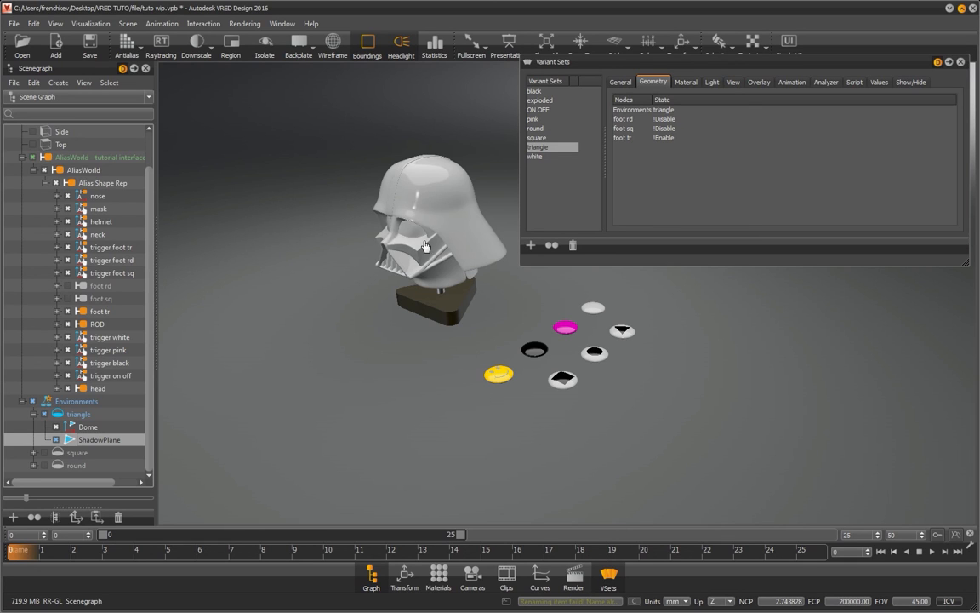
{"action": "left_click", "coordinate": [331, 305]}
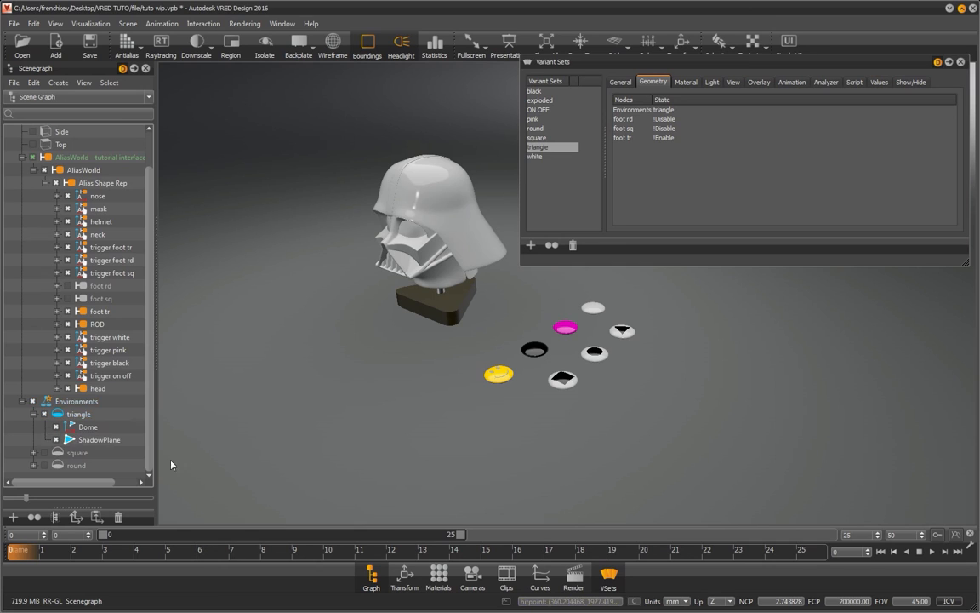
{"action": "left_click", "coordinate": [101, 439]}
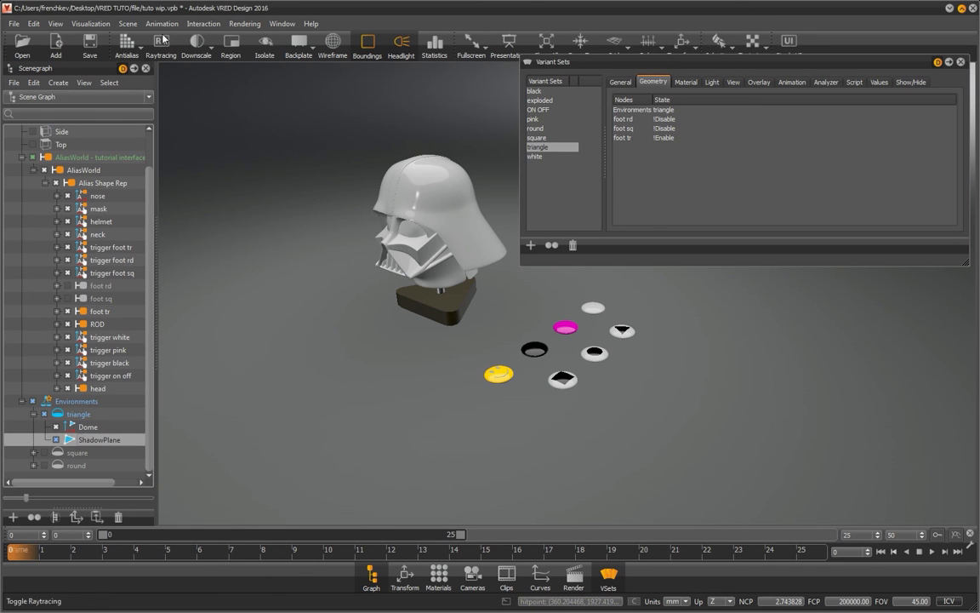
{"action": "left_click", "coordinate": [128, 23]}
{"action": "mouse_move", "coordinate": [138, 68]}
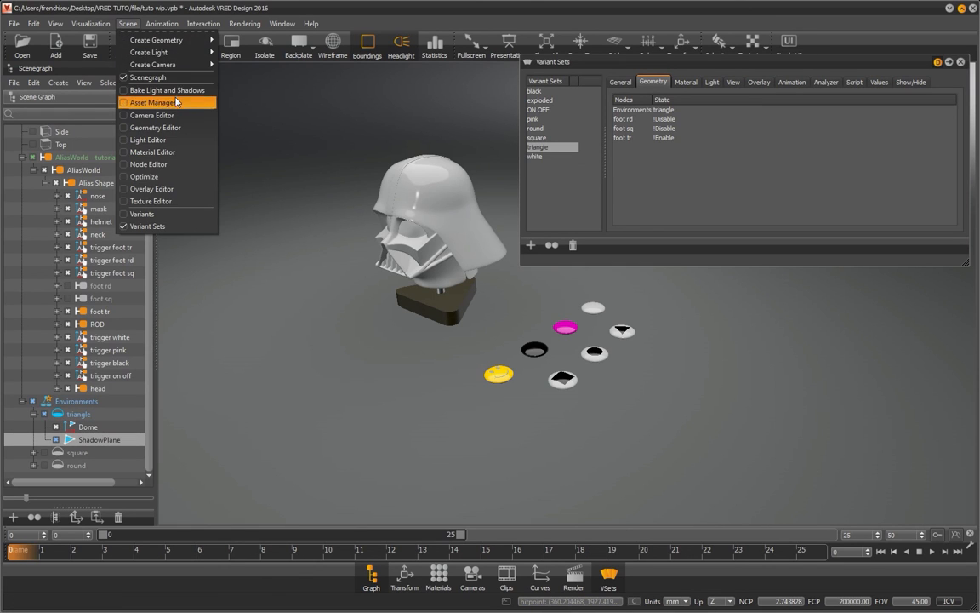
{"action": "left_click", "coordinate": [163, 89]}
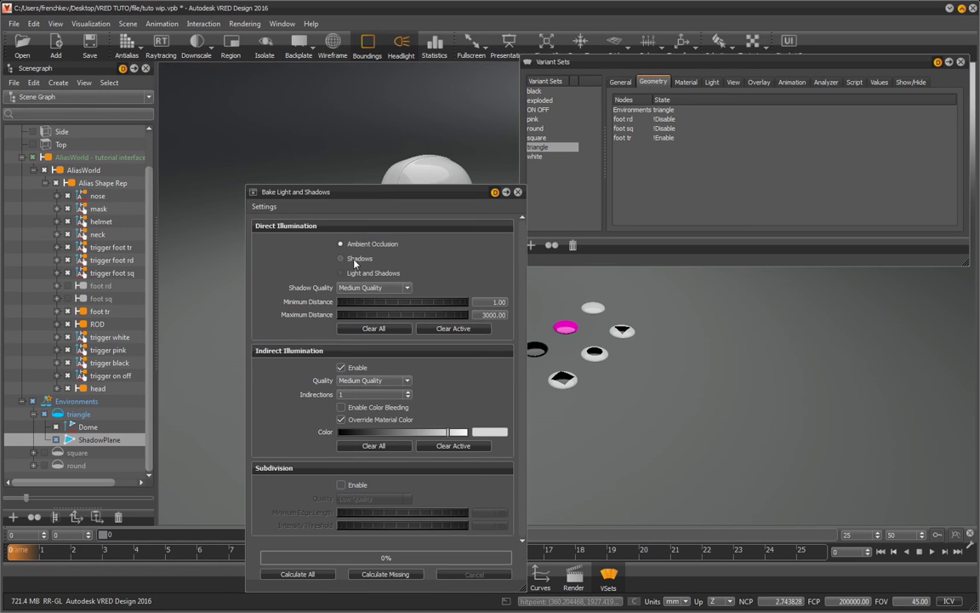
Step: Bake the triangle environment's ShadowPlane using Light and Shadows direct illumination with subdivision enabled
{"action": "left_click", "coordinate": [341, 273]}
{"action": "left_click_drag", "start_coordinate": [337, 191], "coordinate": [184, 102]}
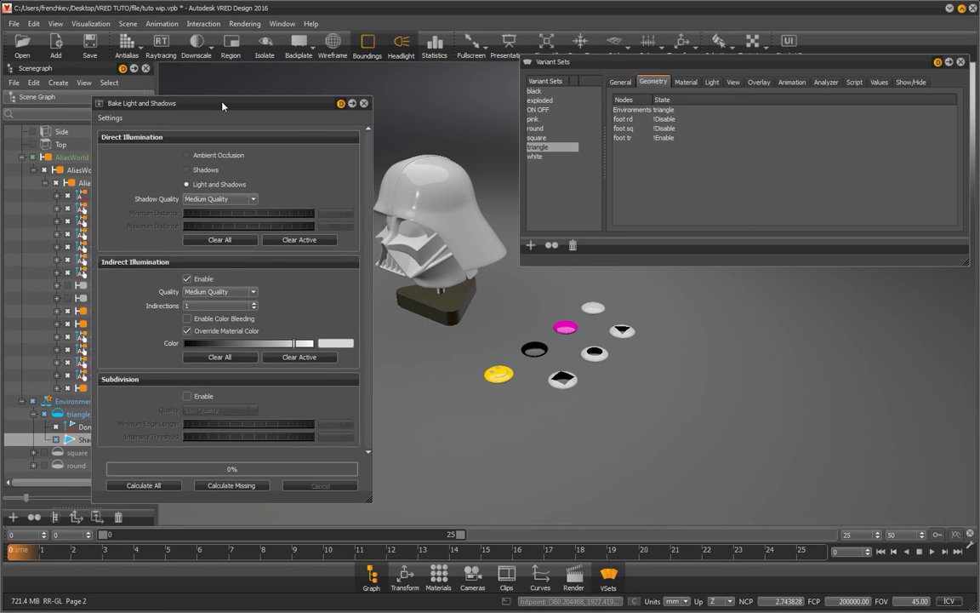
{"action": "left_click", "coordinate": [188, 396]}
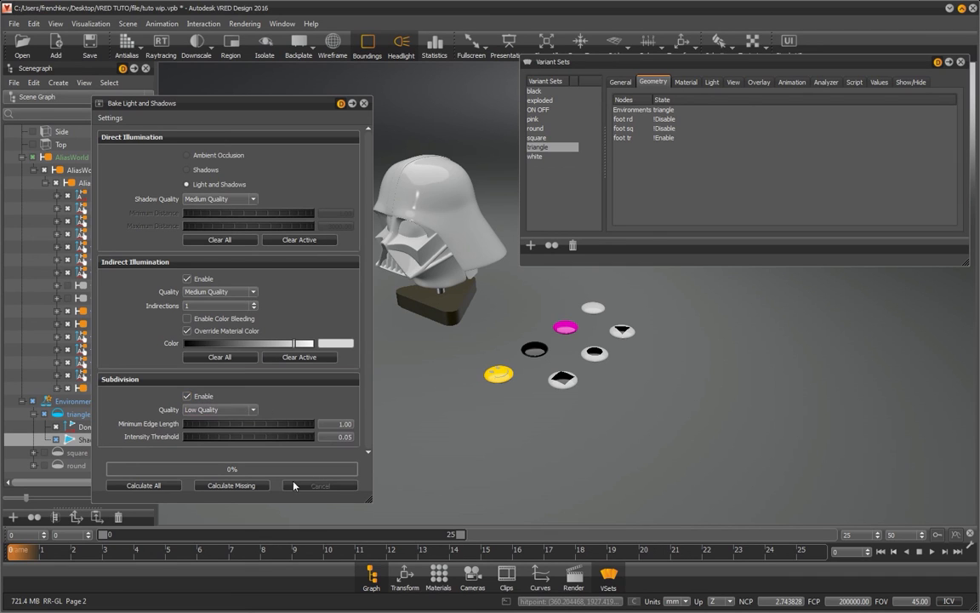
{"action": "left_click", "coordinate": [162, 485]}
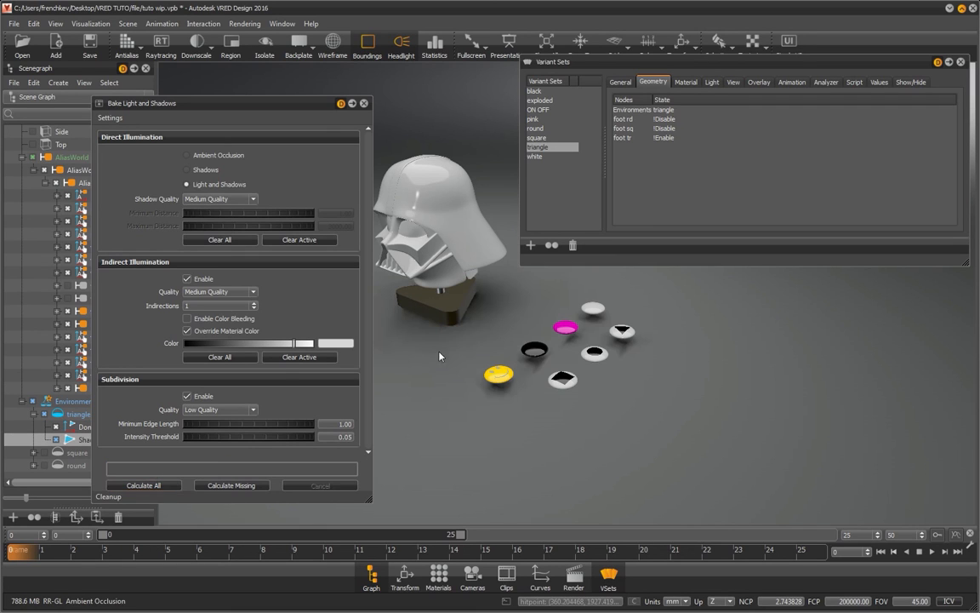
Step: Activate the square variant set and bake all lighting for the square environment's ShadowPlane
{"action": "left_click", "coordinate": [541, 138]}
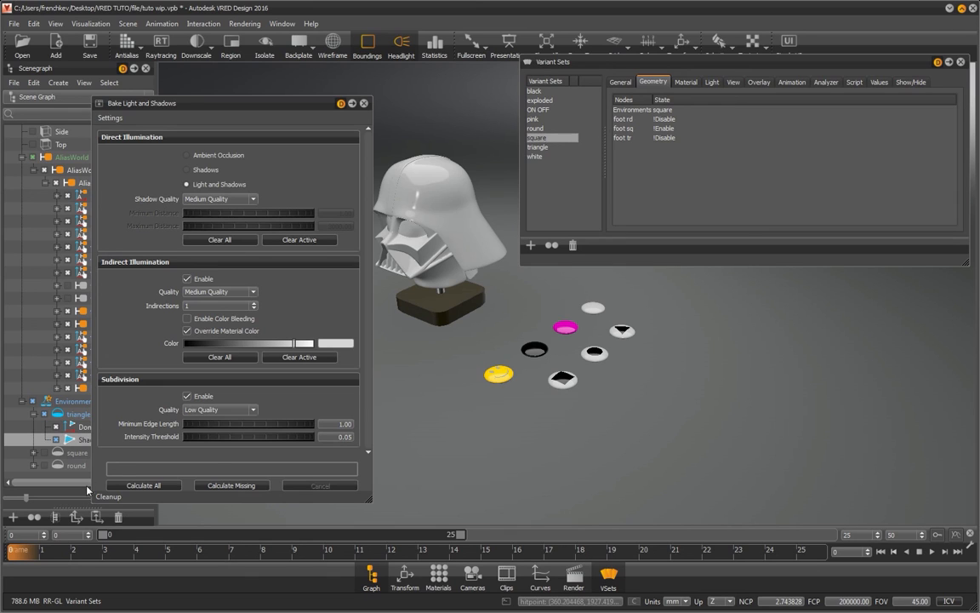
{"action": "left_click", "coordinate": [43, 457]}
{"action": "left_click", "coordinate": [34, 455]}
{"action": "left_click", "coordinate": [80, 477]}
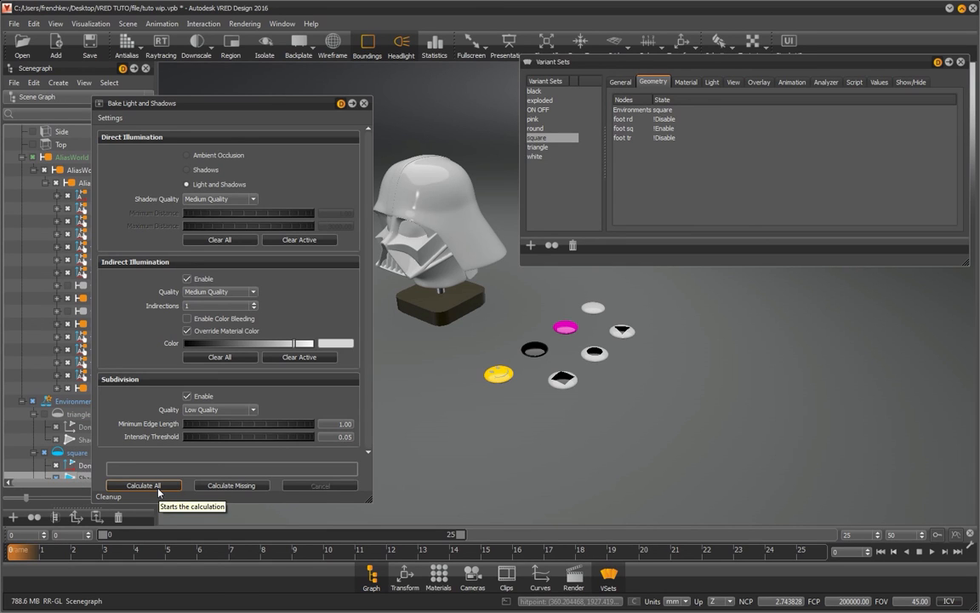
{"action": "left_click", "coordinate": [159, 487]}
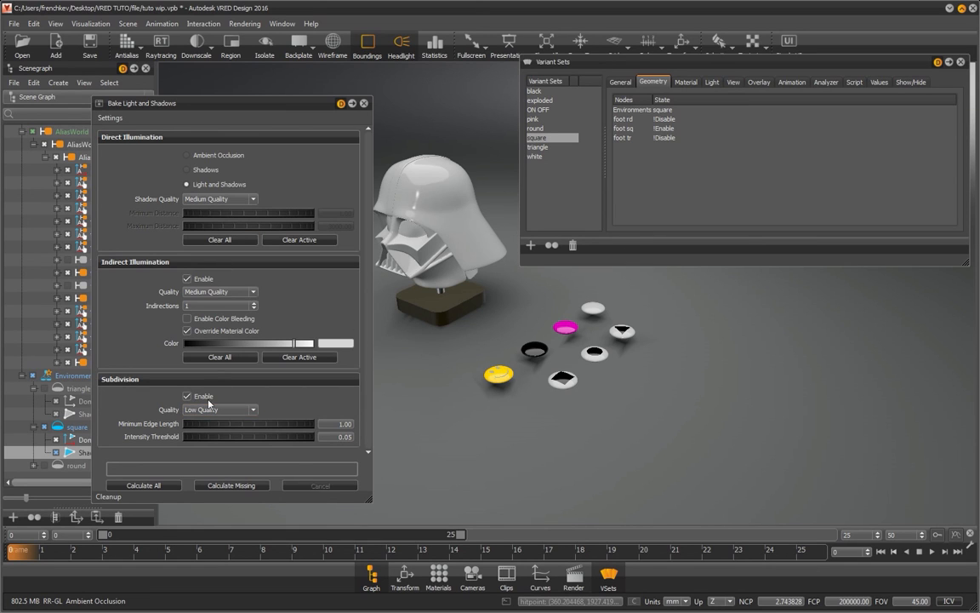
Step: Switch to the round foot, bake the round environment's ShadowPlane, and close the Bake Light and Shadows and Variant Sets windows
{"action": "left_click", "coordinate": [34, 466]}
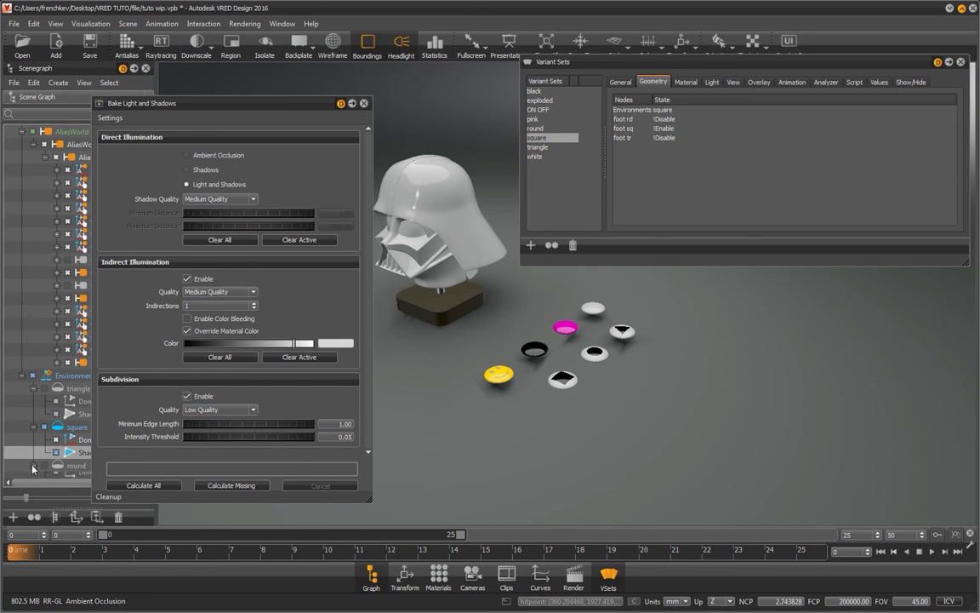
{"action": "scroll", "coordinate": [68, 451], "scroll_direction": "down", "scroll_amount": 1}
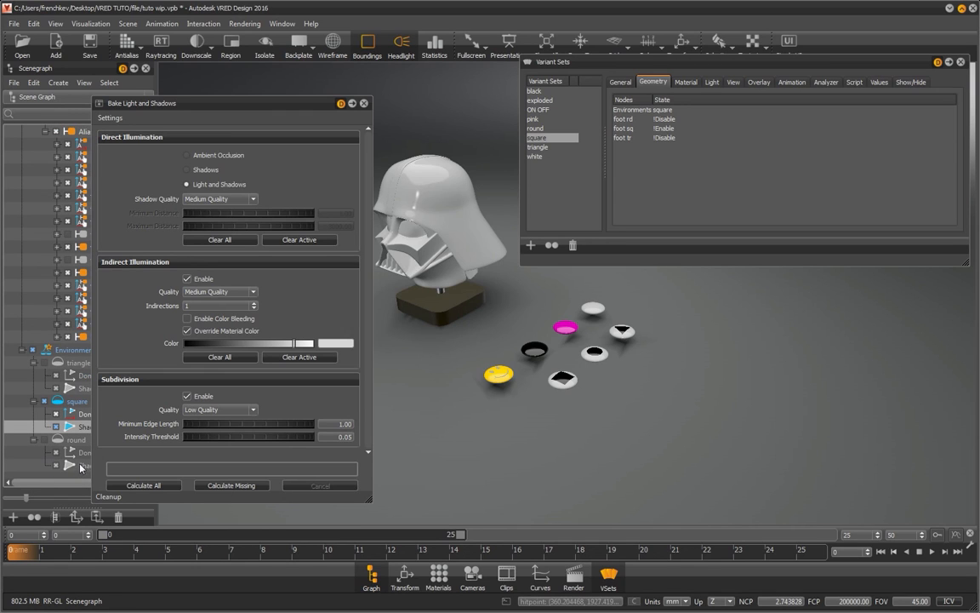
{"action": "left_click", "coordinate": [593, 356]}
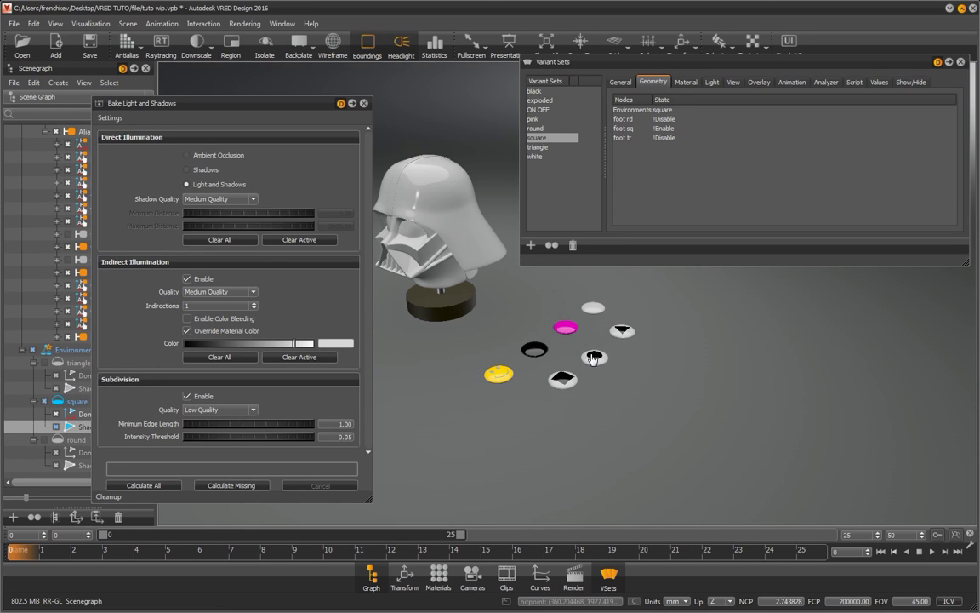
{"action": "left_click", "coordinate": [83, 465]}
{"action": "left_click", "coordinate": [144, 485]}
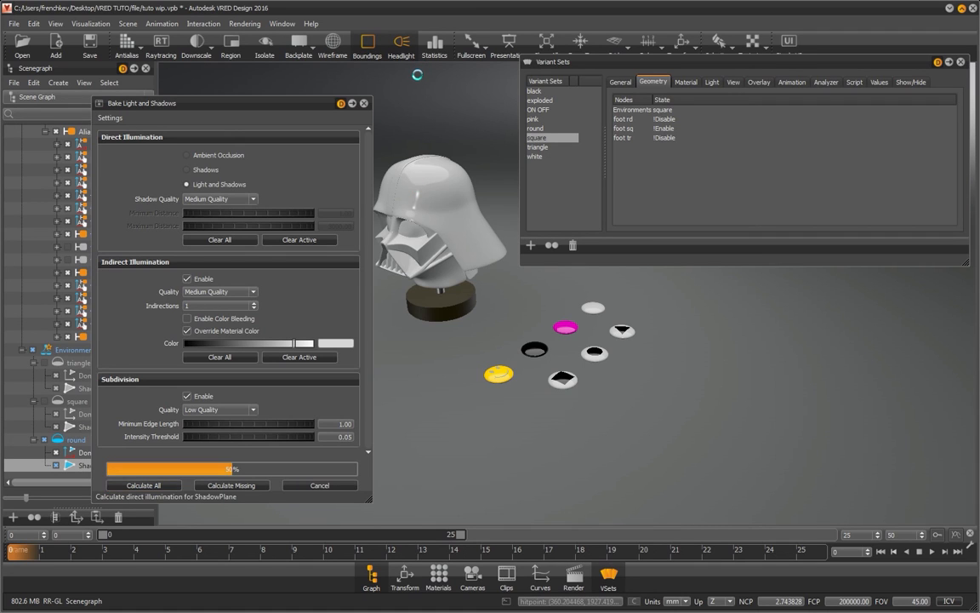
{"action": "left_click", "coordinate": [365, 104]}
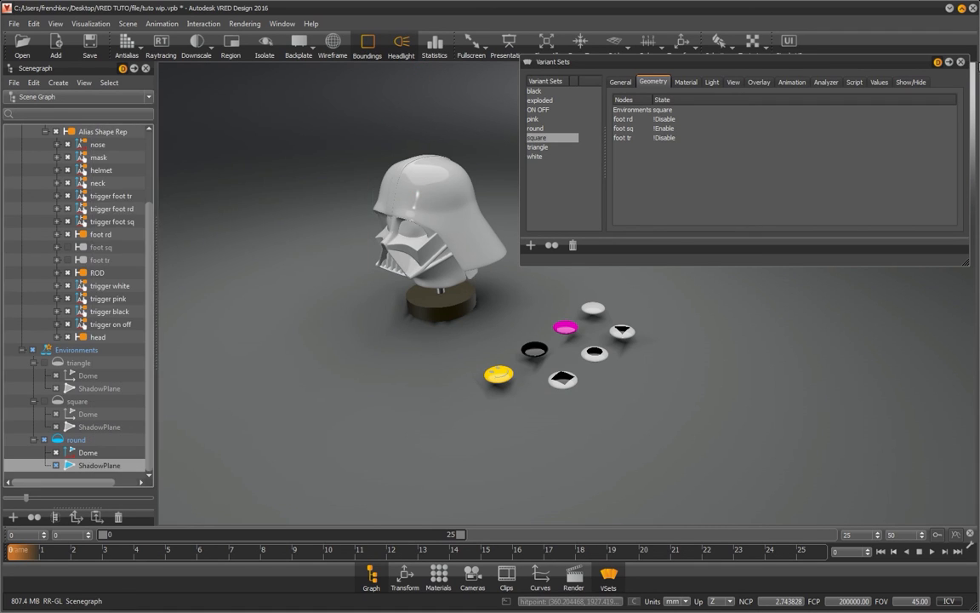
{"action": "left_click", "coordinate": [961, 63]}
Step: Test the foot shape, pink, black and on/off triggers in the viewport around the helmet
{"action": "left_click_drag", "start_coordinate": [405, 240], "coordinate": [703, 195]}
{"action": "scroll", "coordinate": [410, 242], "scroll_direction": "up", "scroll_amount": 2}
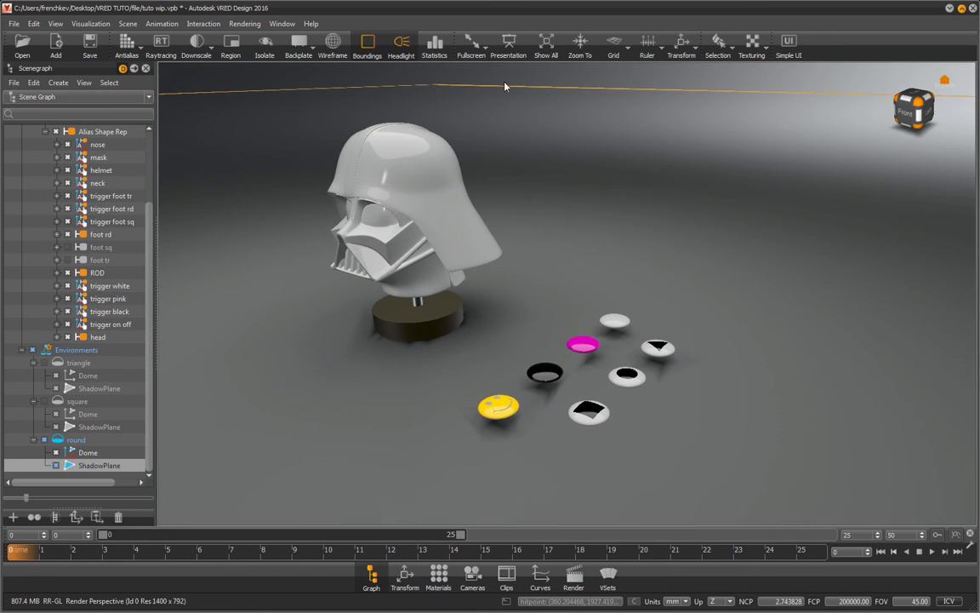
{"action": "left_click", "coordinate": [666, 346]}
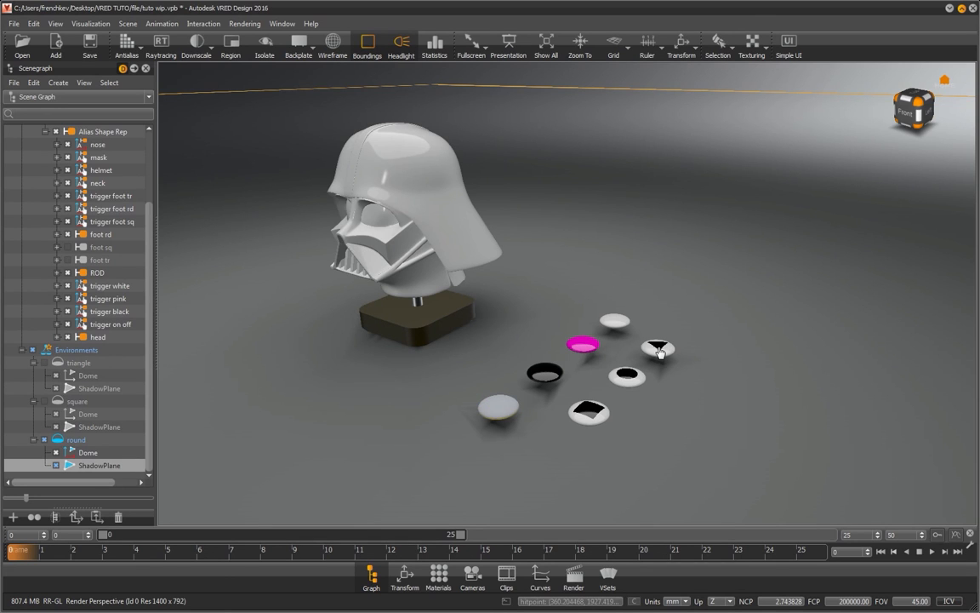
{"action": "left_click", "coordinate": [633, 383]}
{"action": "left_click", "coordinate": [587, 414]}
{"action": "left_click", "coordinate": [582, 345]}
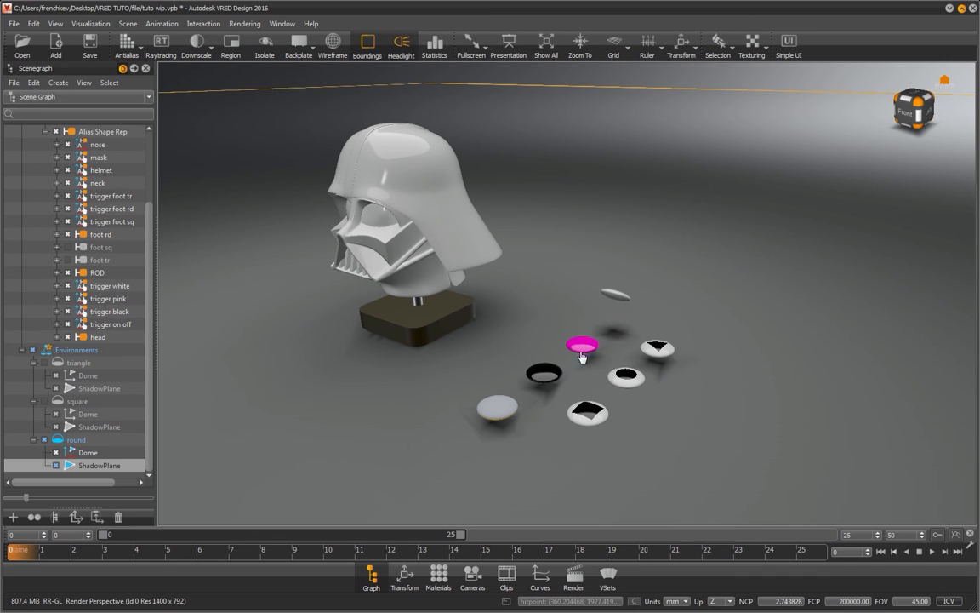
{"action": "left_click", "coordinate": [545, 384]}
{"action": "left_click", "coordinate": [497, 409]}
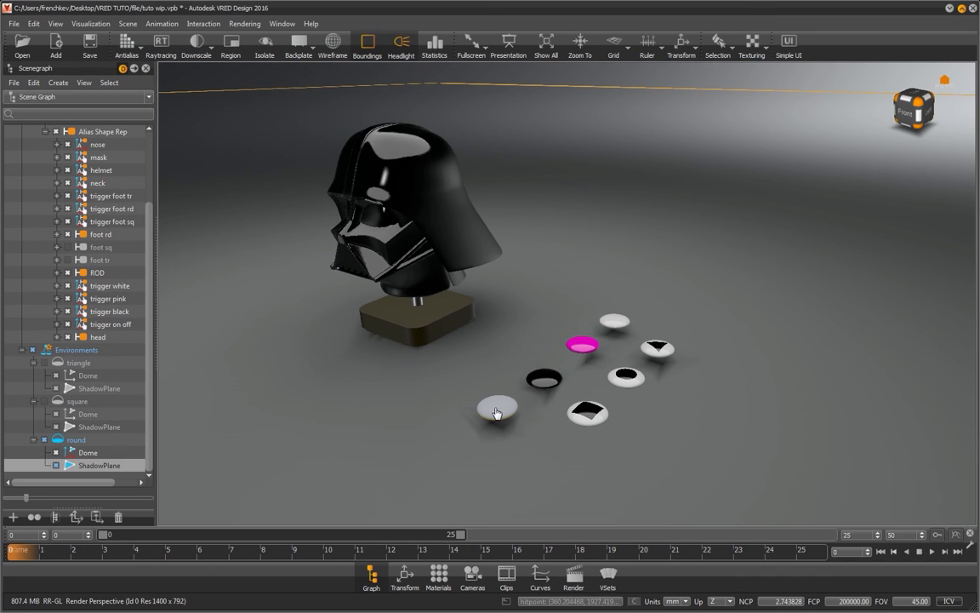
{"action": "left_click", "coordinate": [496, 412]}
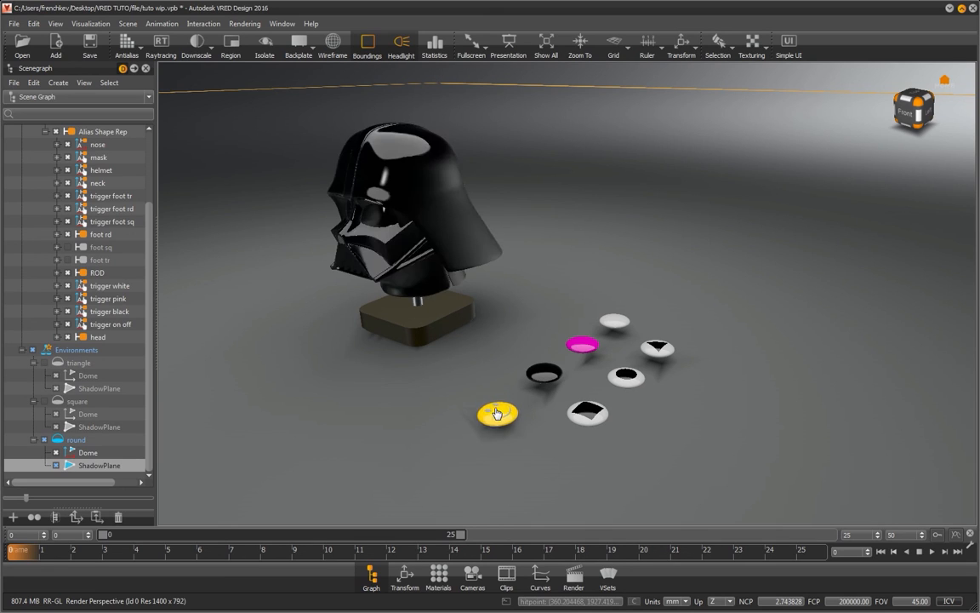